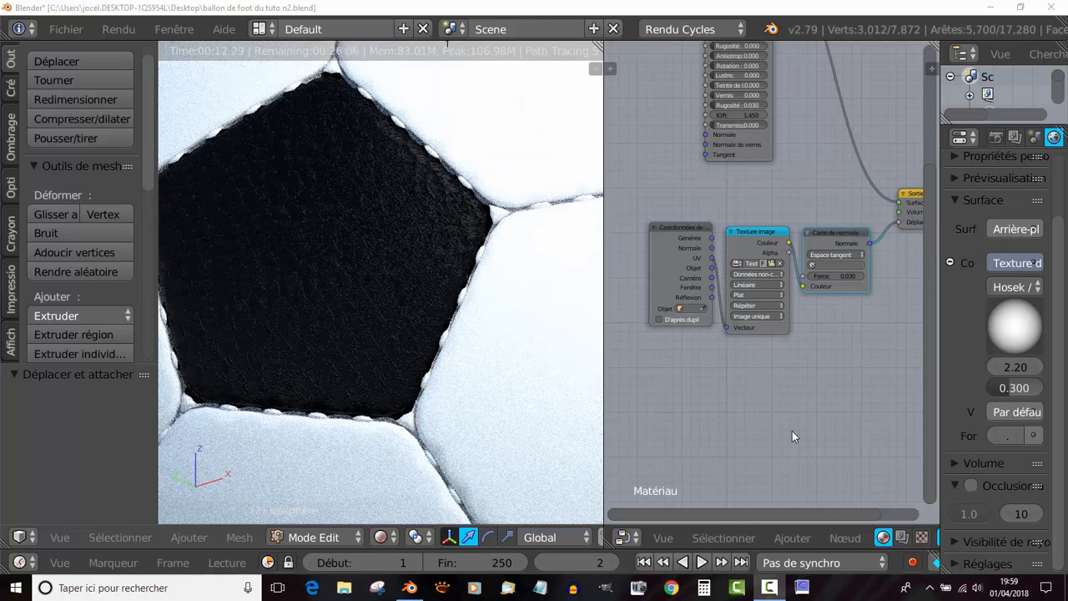
Step: Examine the leather grain and stitching on the central ball in the final render image
{"action": "scroll", "coordinate": [792, 431], "scroll_direction": "down", "scroll_amount": 4}
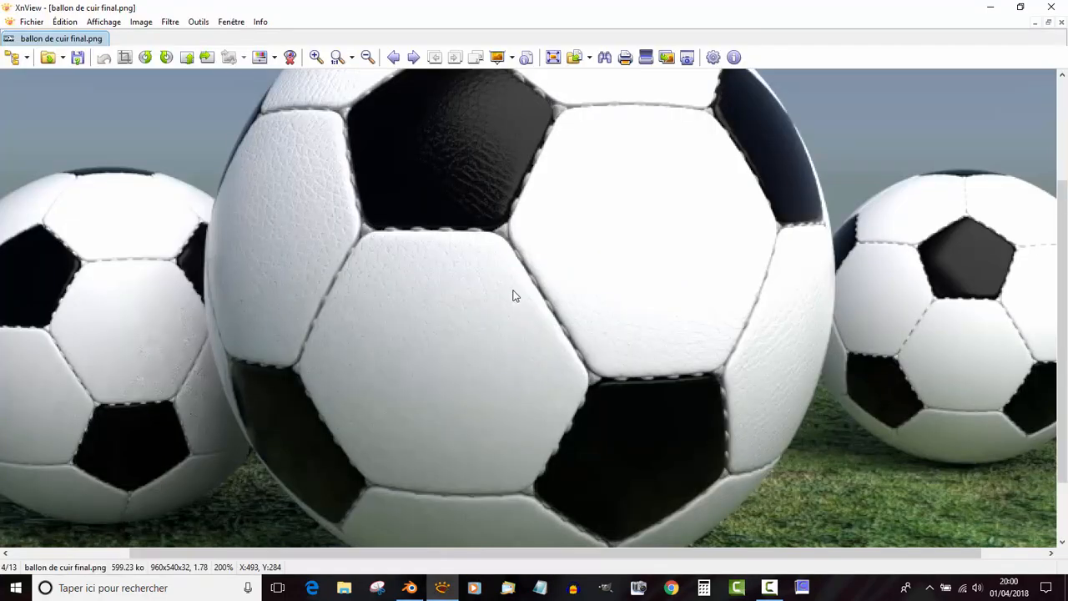
{"action": "scroll", "coordinate": [425, 233], "scroll_direction": "up", "scroll_amount": 1}
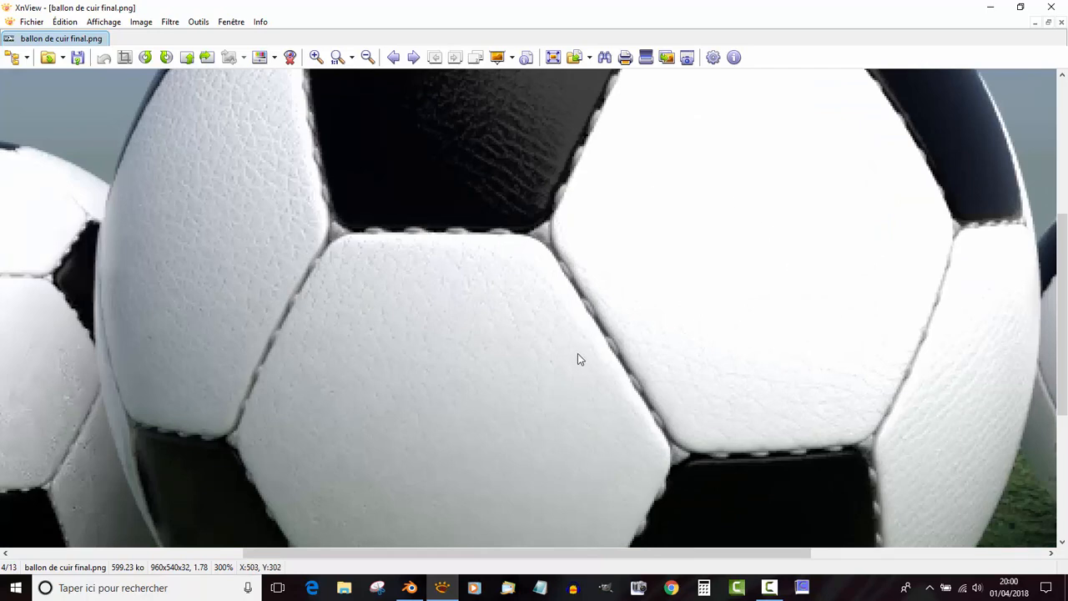
{"action": "scroll", "coordinate": [579, 355], "scroll_direction": "down", "scroll_amount": 1}
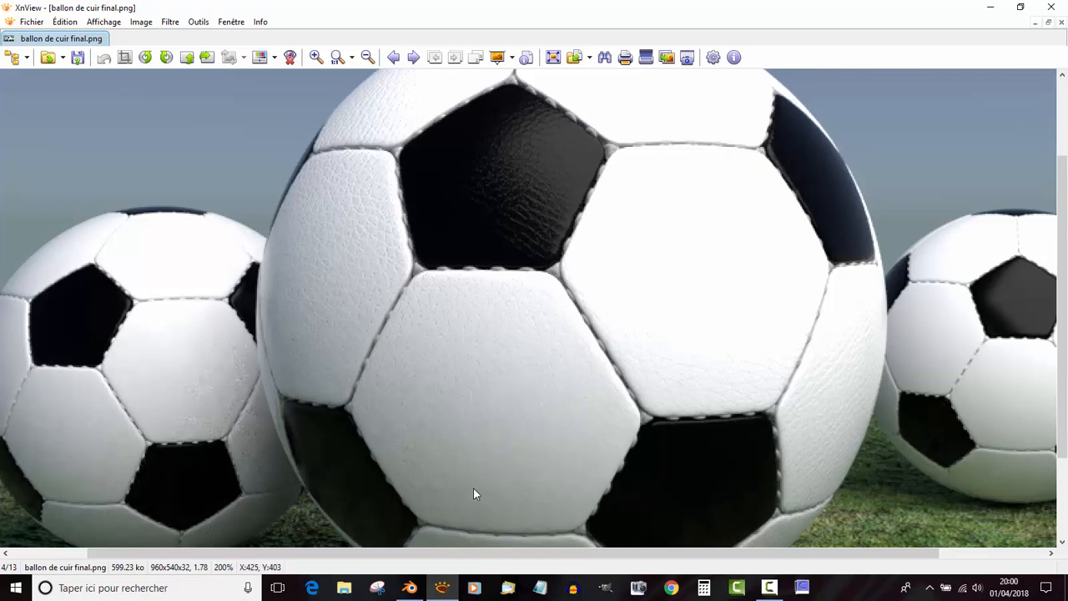
Step: Switch to Blender and preview the central ball with the viewport in Rendered shading
{"action": "left_click", "coordinate": [414, 589]}
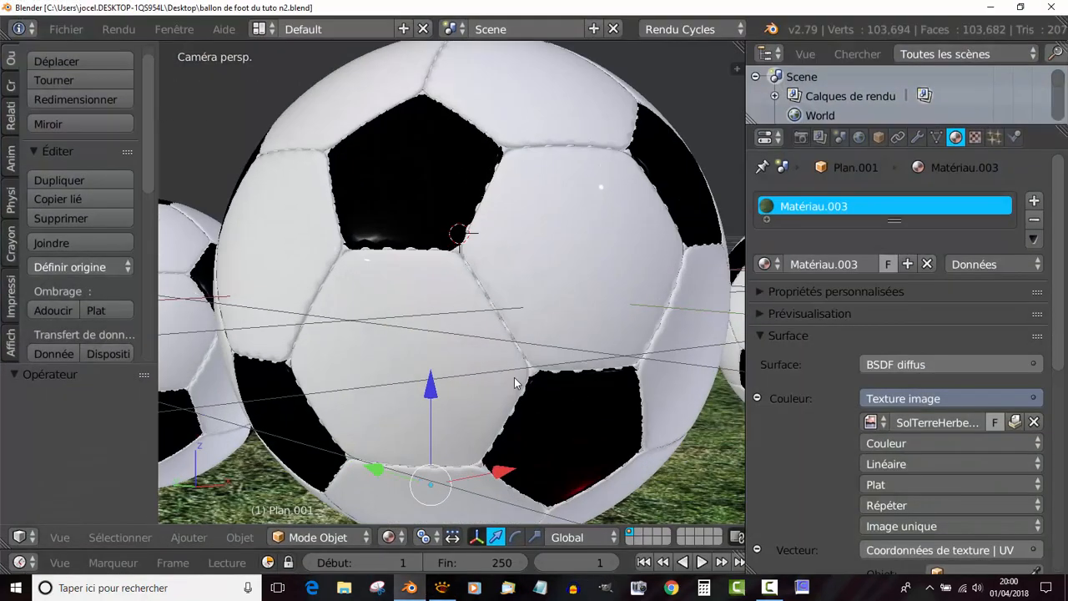
{"action": "scroll", "coordinate": [514, 377], "scroll_direction": "up", "scroll_amount": 1}
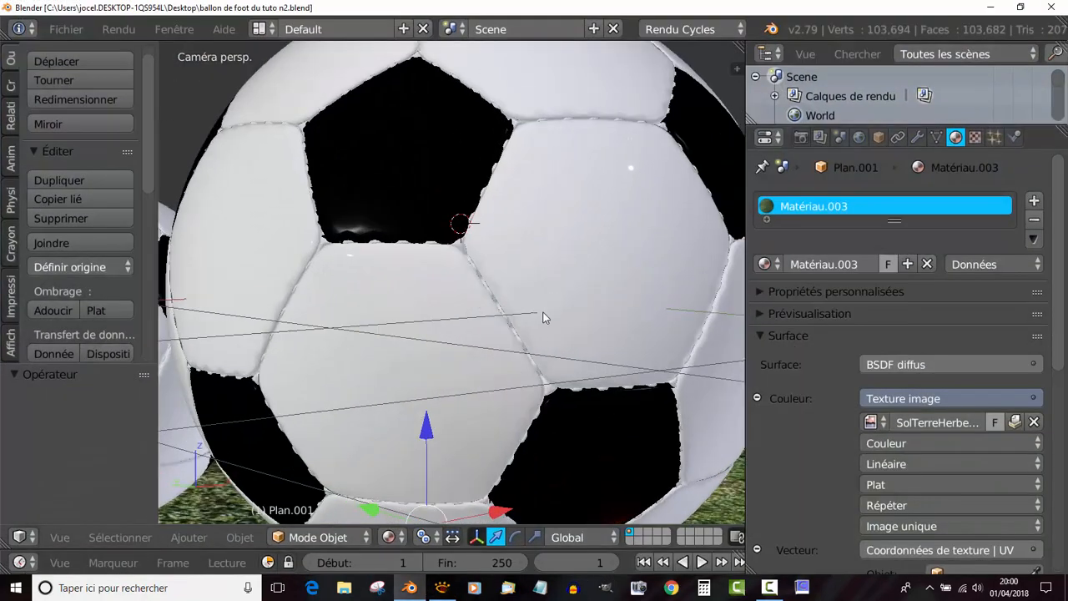
{"action": "left_click", "coordinate": [388, 537]}
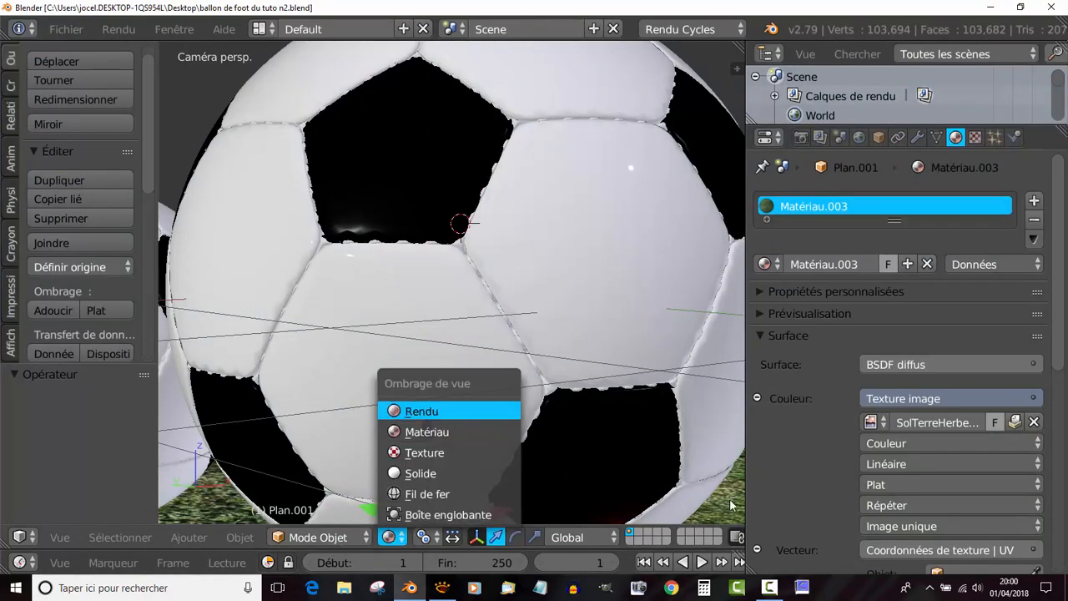
{"action": "key", "text": "Return"}
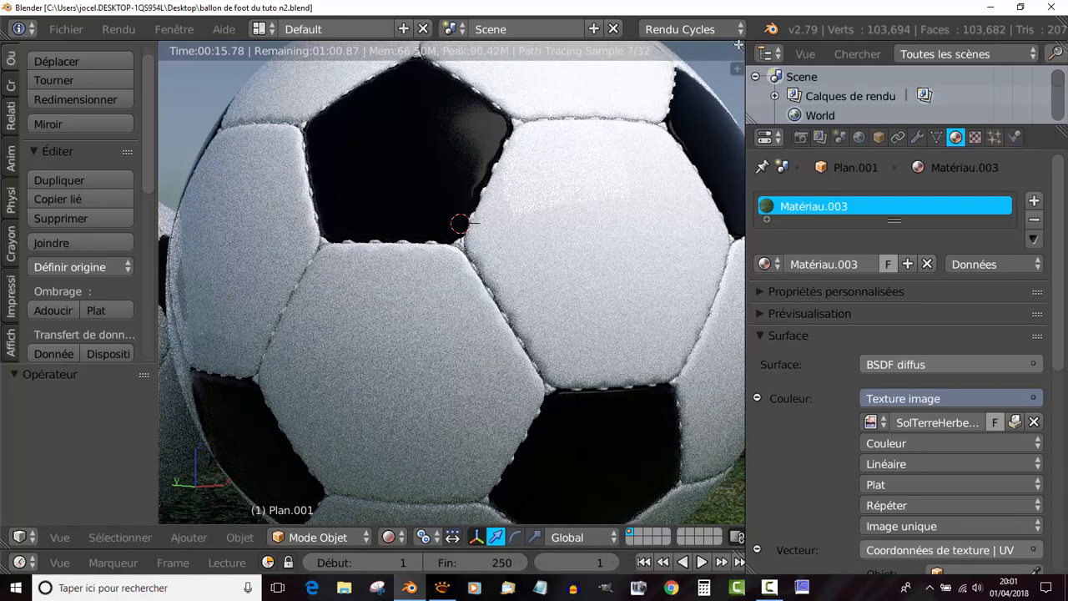
Step: Split the 3D viewport vertically, turn the new area into a node editor and widen its node canvas
{"action": "left_click_drag", "start_coordinate": [739, 44], "coordinate": [429, 150]}
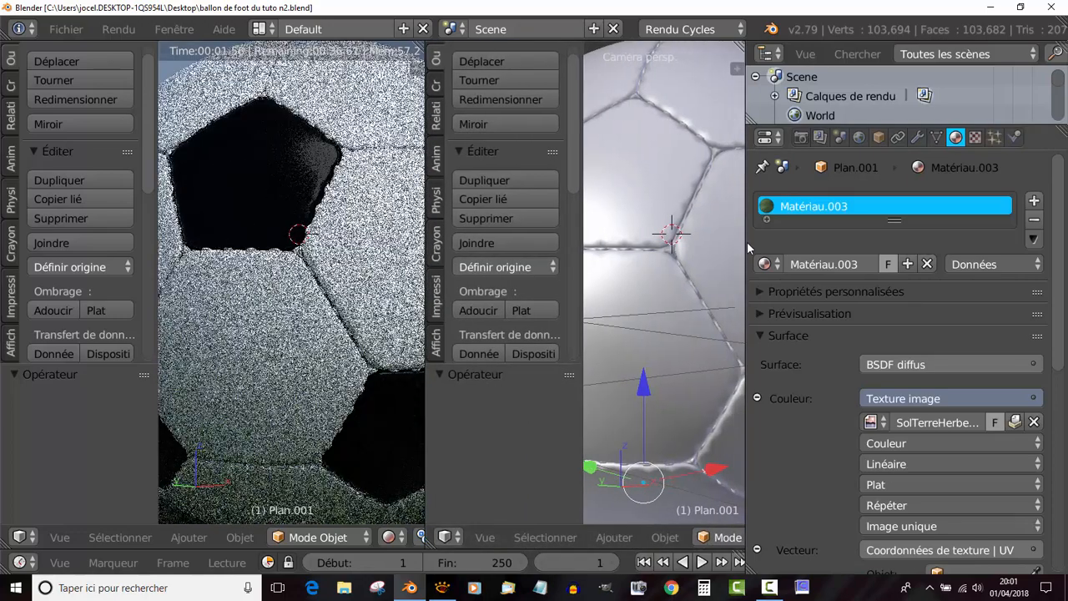
{"action": "left_click_drag", "start_coordinate": [747, 241], "coordinate": [898, 241]}
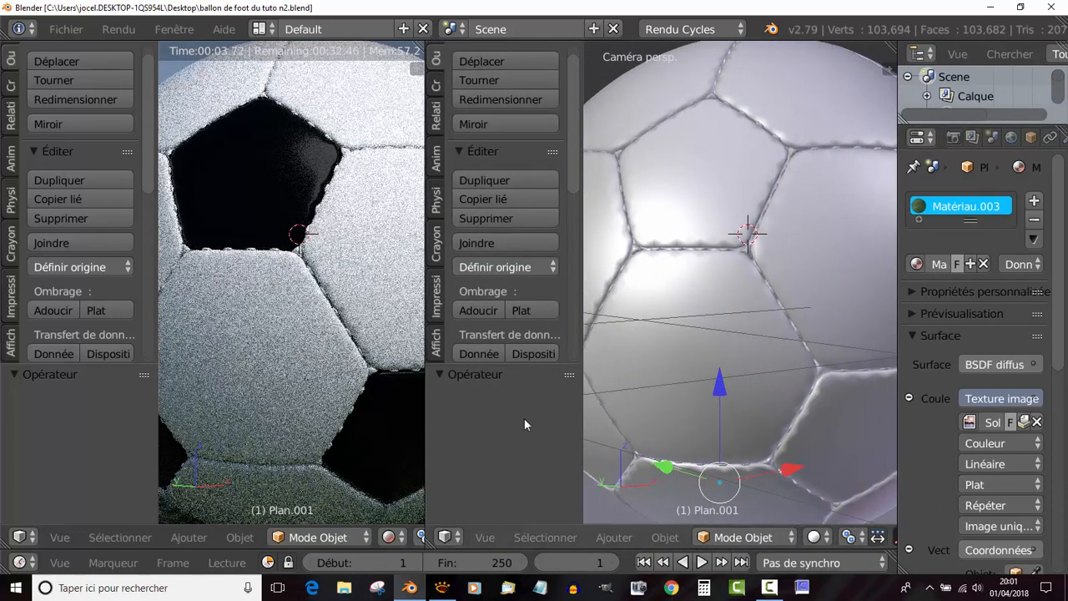
{"action": "left_click", "coordinate": [446, 538]}
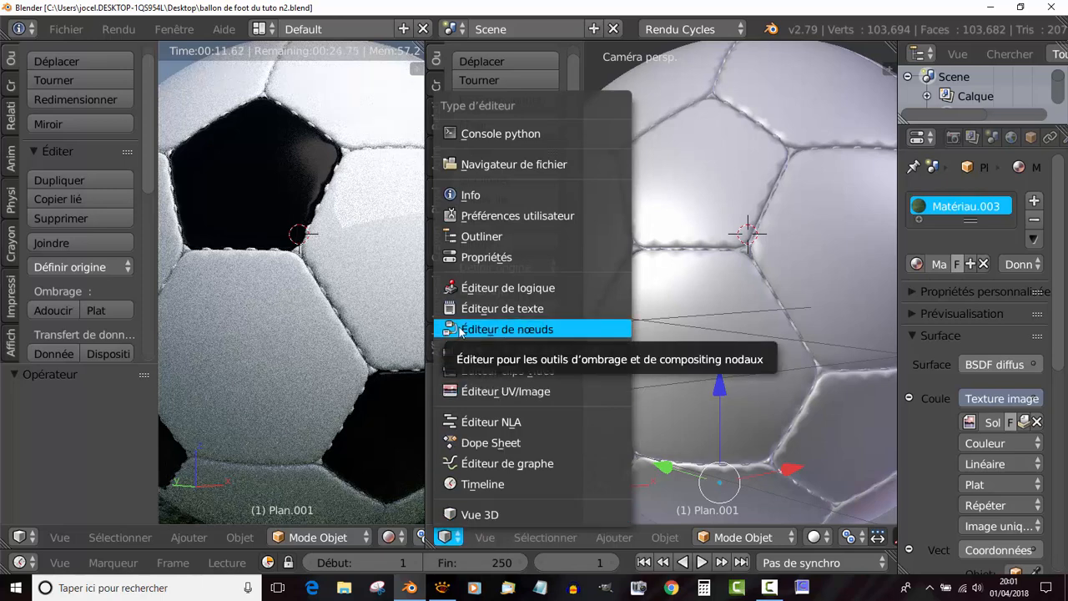
{"action": "left_click", "coordinate": [450, 330]}
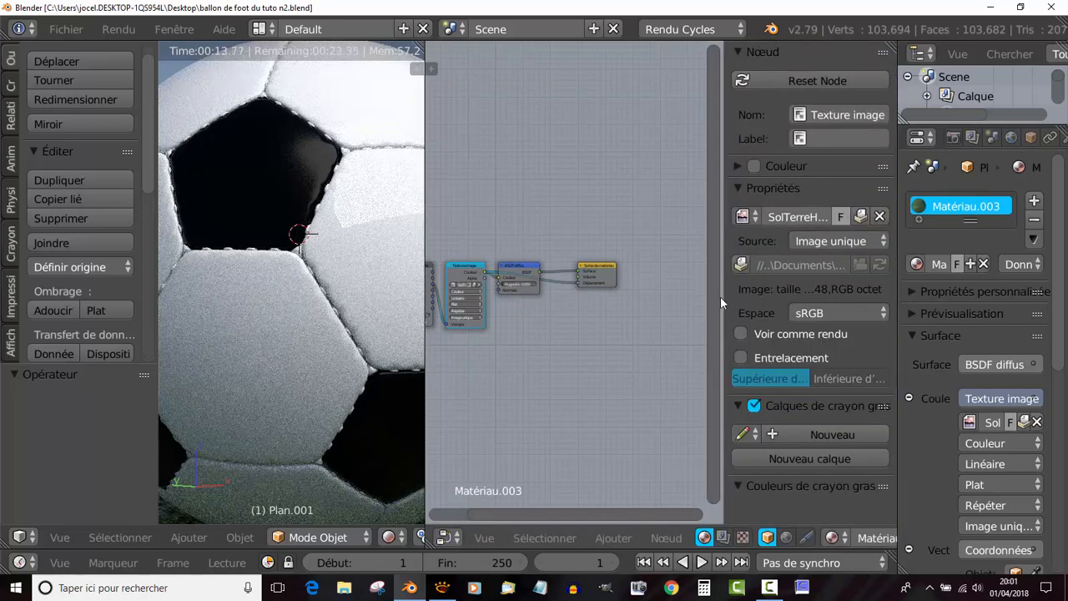
{"action": "left_click_drag", "start_coordinate": [722, 300], "coordinate": [754, 297]}
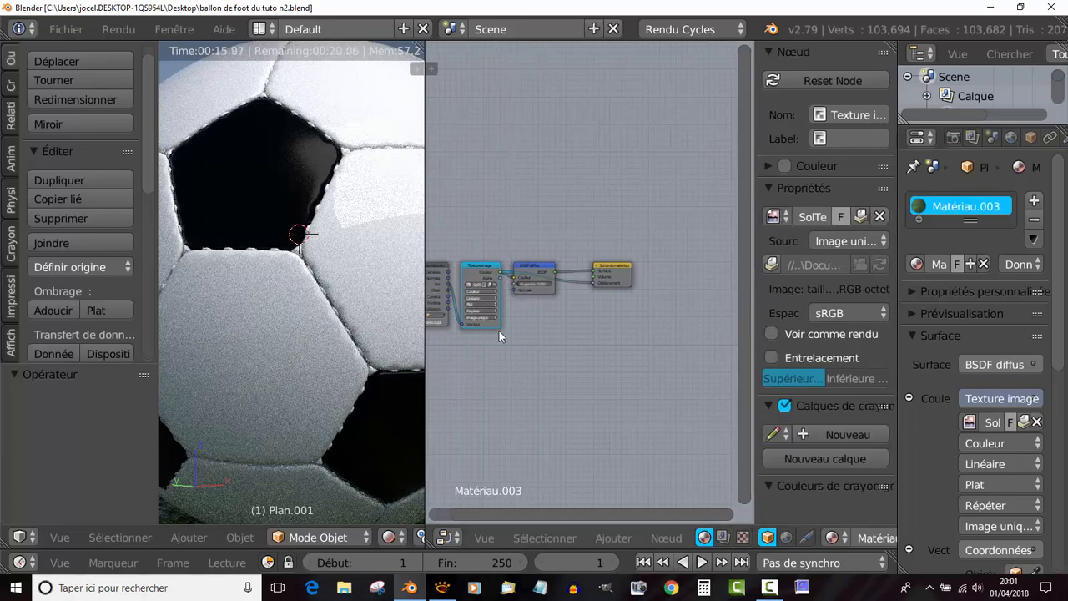
Step: Enter Edit mode on the ground plane and switch the viewport to Material shading
{"action": "left_click", "coordinate": [291, 538]}
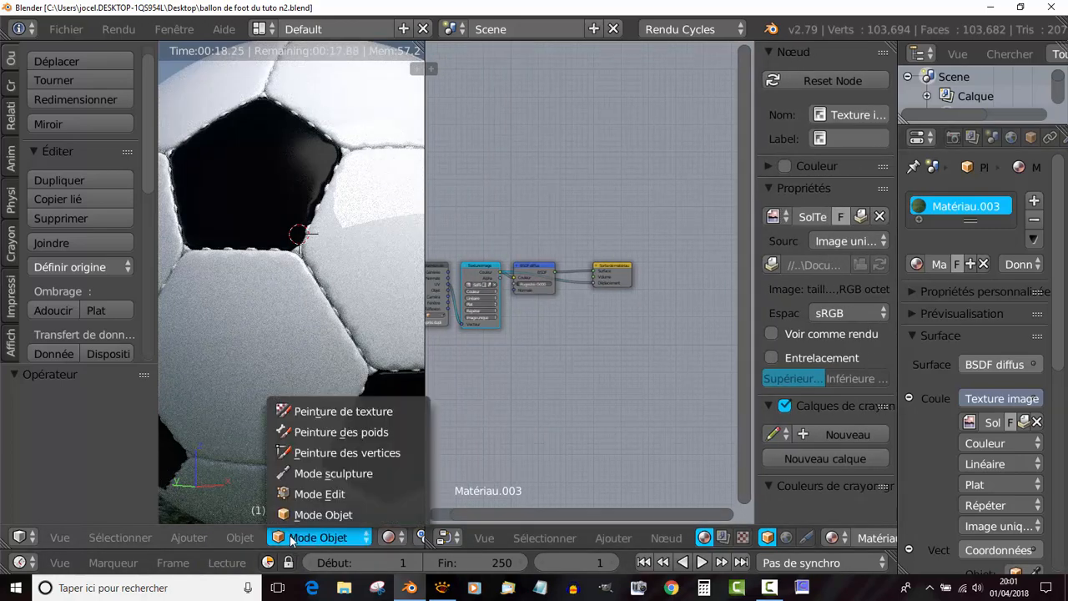
{"action": "left_click", "coordinate": [298, 493]}
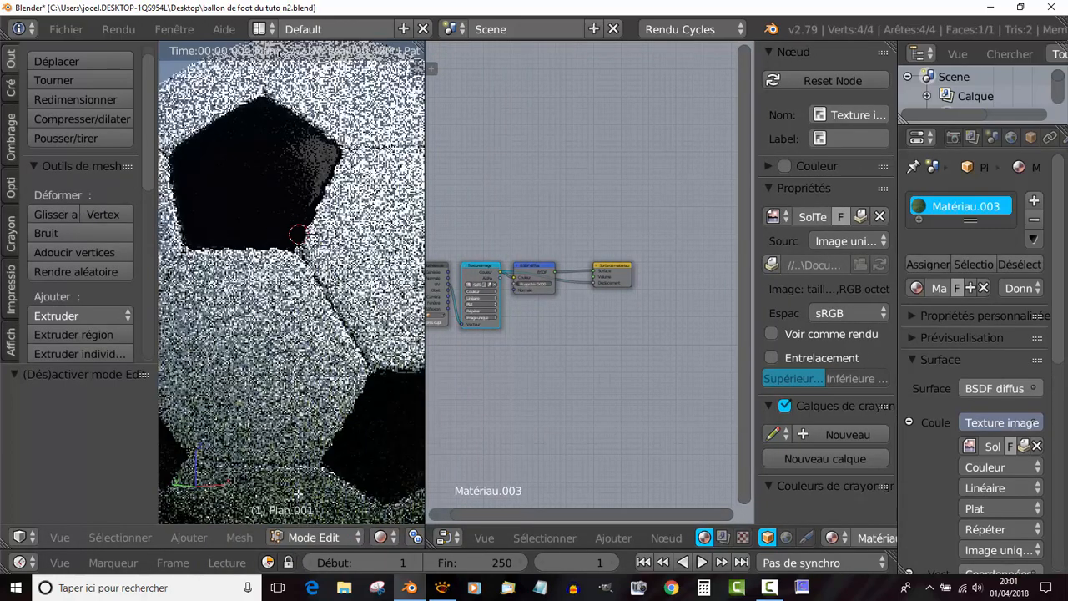
{"action": "left_click", "coordinate": [380, 537]}
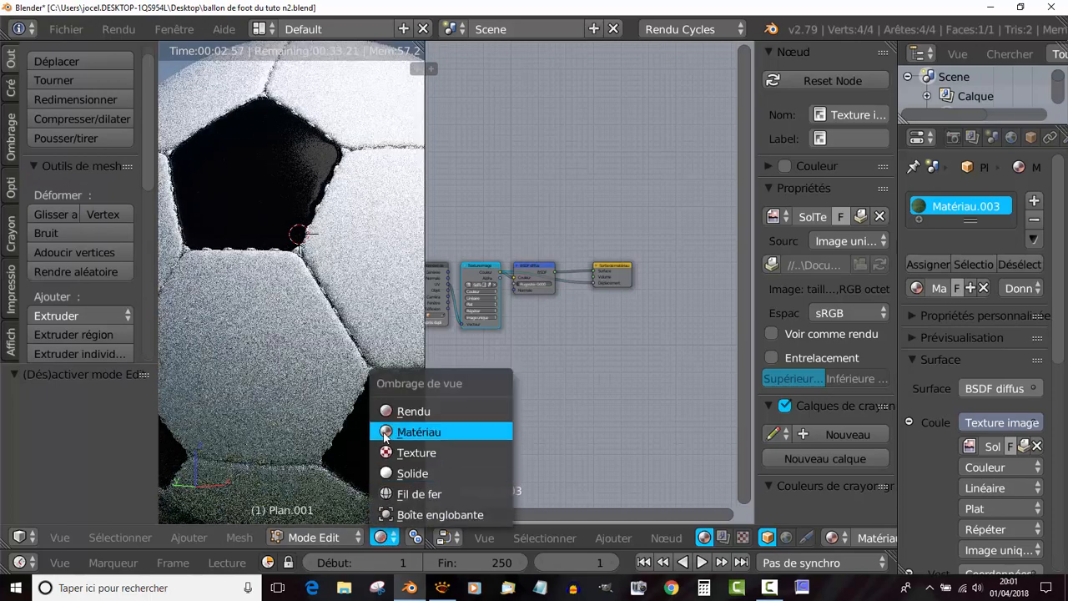
{"action": "left_click", "coordinate": [385, 432]}
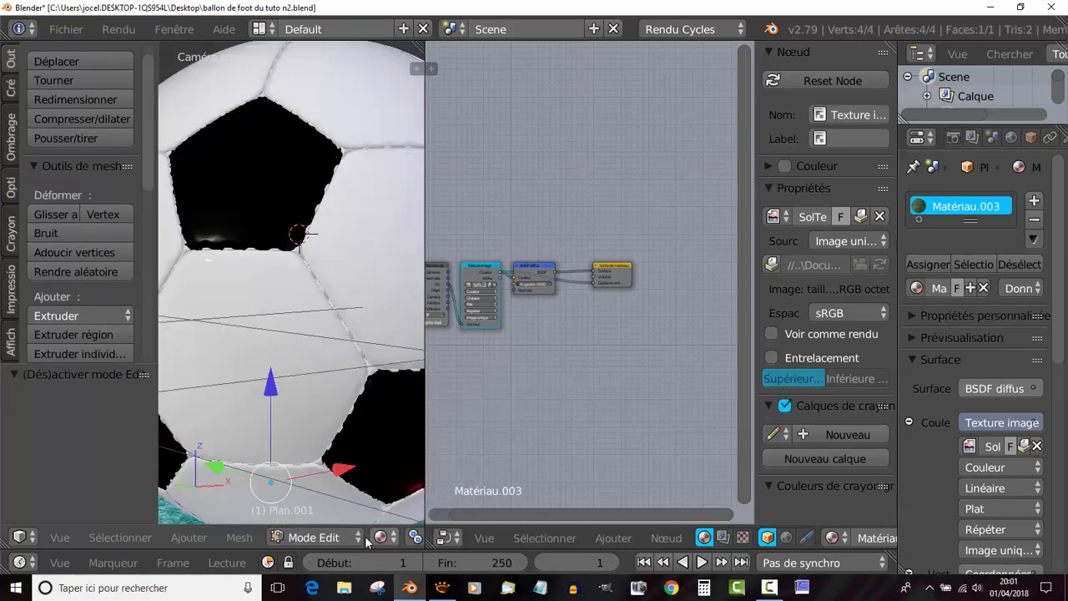
{"action": "scroll", "coordinate": [355, 435], "scroll_direction": "down", "scroll_amount": 4}
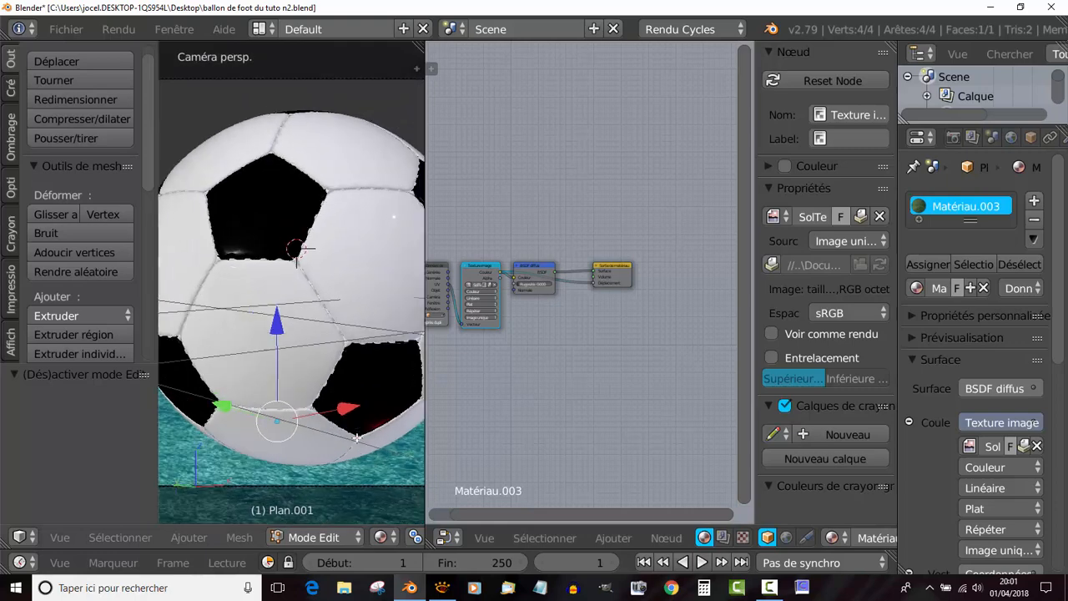
Step: Return to Object mode, select the central ball and enter Edit mode on it
{"action": "left_click", "coordinate": [319, 538]}
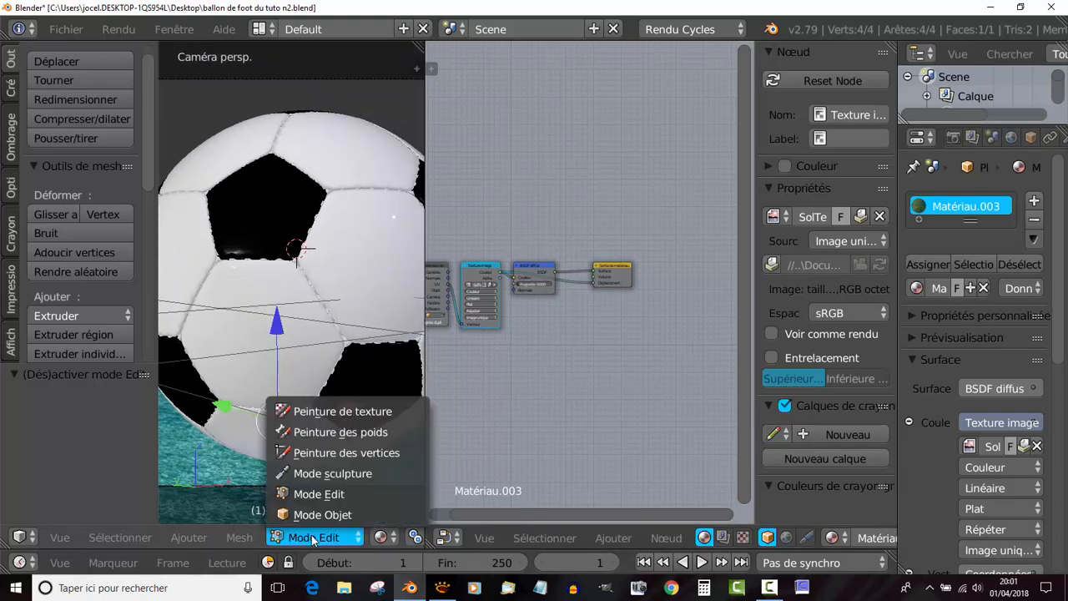
{"action": "left_click", "coordinate": [310, 514]}
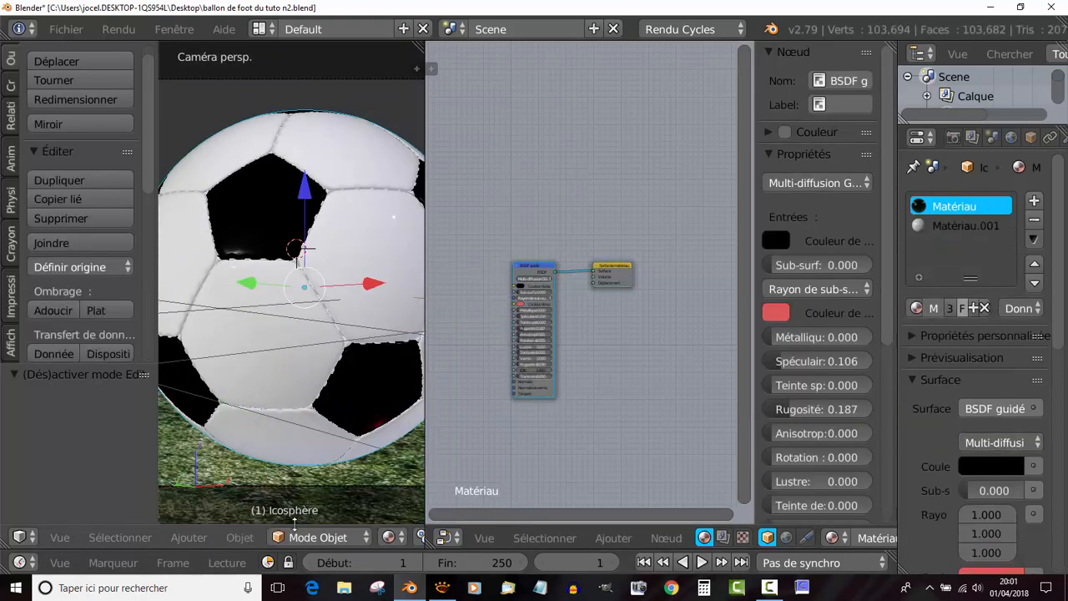
{"action": "left_click", "coordinate": [294, 538]}
{"action": "left_click", "coordinate": [297, 493]}
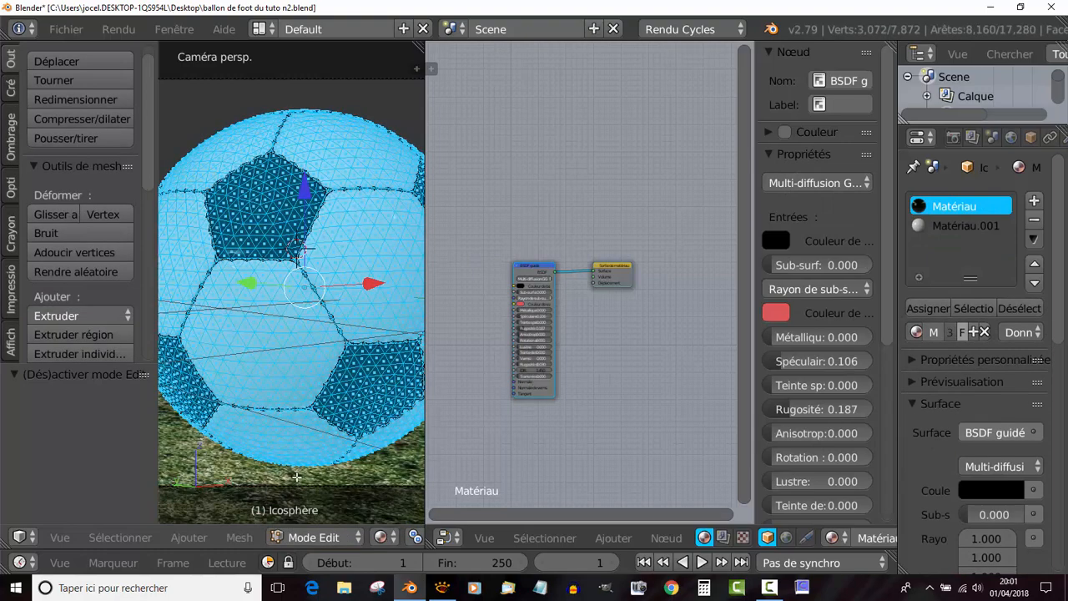
Step: Clear the mesh selection, select all faces assigned to the black Matériau slot and show the whole ball through the camera
{"action": "scroll", "coordinate": [300, 370], "scroll_direction": "up", "scroll_amount": 3}
{"action": "key", "text": "a"}
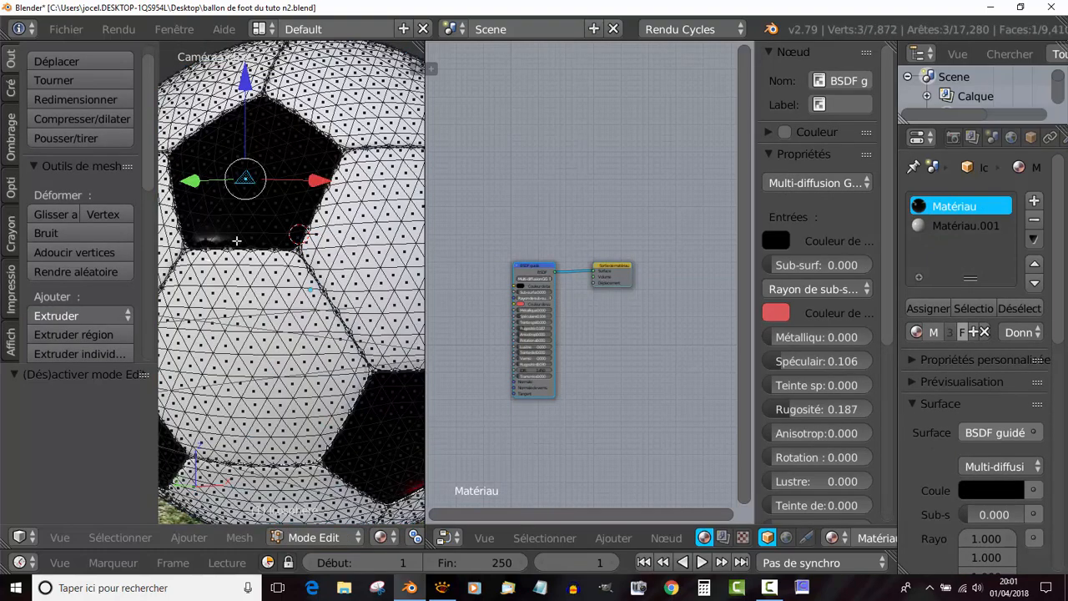
{"action": "scroll", "coordinate": [227, 210], "scroll_direction": "up", "scroll_amount": 1}
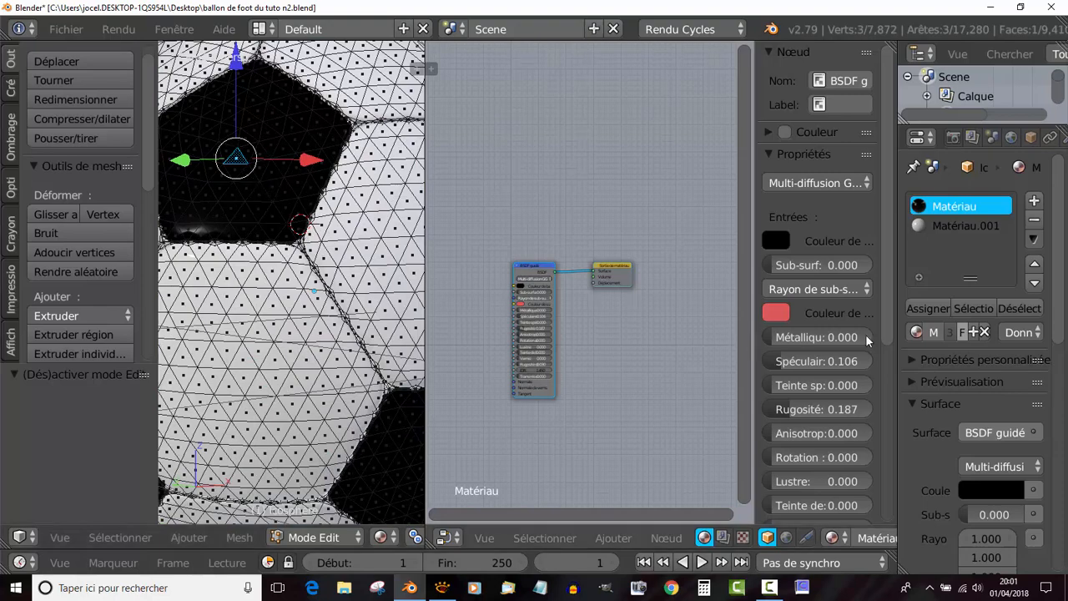
{"action": "left_click", "coordinate": [976, 307]}
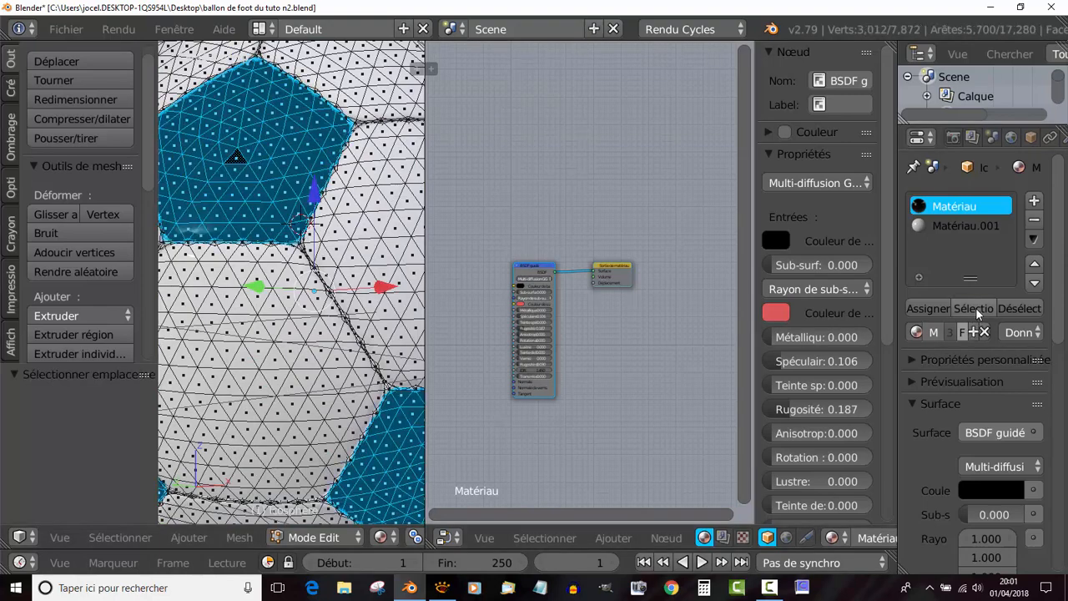
{"action": "key", "text": "KP_0"}
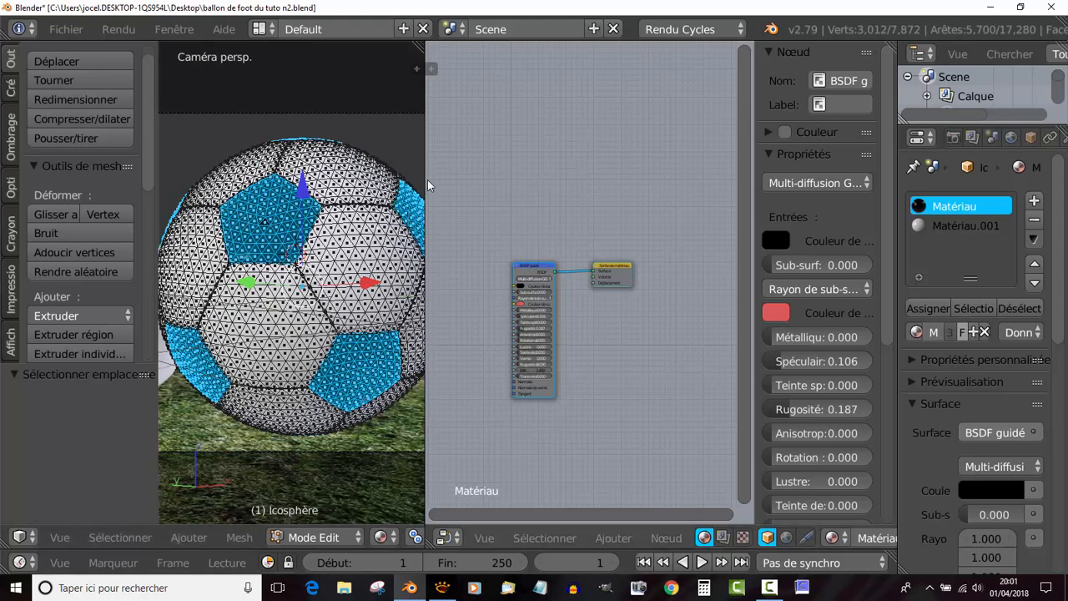
Step: Enlarge the node editor and reposition the BSDF guidé and Sortie de matériau nodes to free space below the shader
{"action": "left_click_drag", "start_coordinate": [425, 155], "coordinate": [542, 151]}
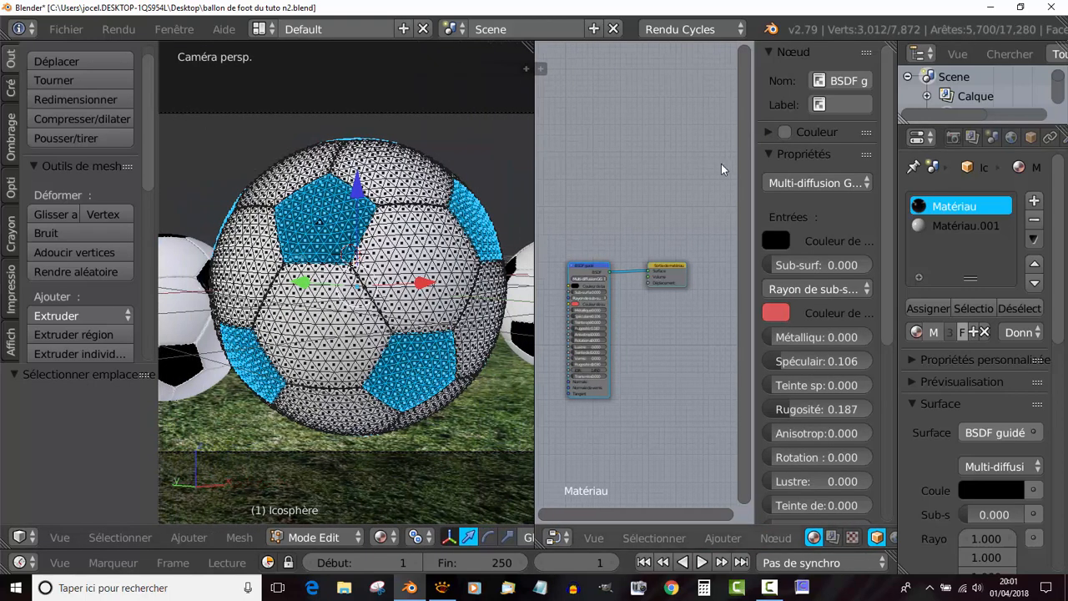
{"action": "left_click_drag", "start_coordinate": [753, 210], "coordinate": [852, 211]}
{"action": "scroll", "coordinate": [695, 332], "scroll_direction": "up", "scroll_amount": 2}
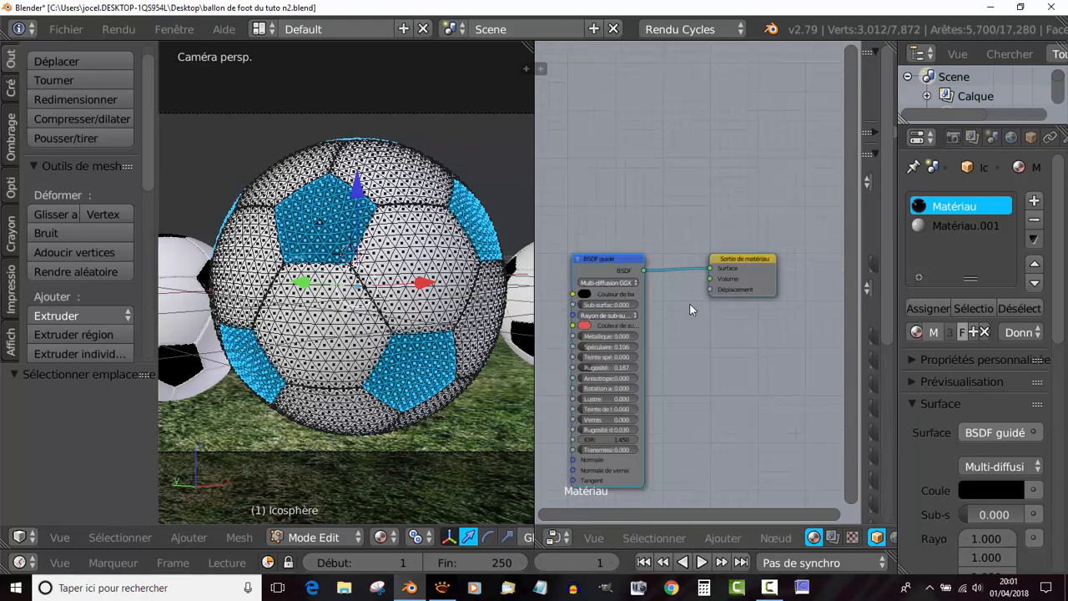
{"action": "left_click_drag", "start_coordinate": [592, 255], "coordinate": [613, 52]}
{"action": "scroll", "coordinate": [666, 195], "scroll_direction": "up", "scroll_amount": 1}
{"action": "middle_click_drag", "start_coordinate": [683, 327], "coordinate": [726, 374]}
{"action": "left_click_drag", "start_coordinate": [794, 307], "coordinate": [790, 332]}
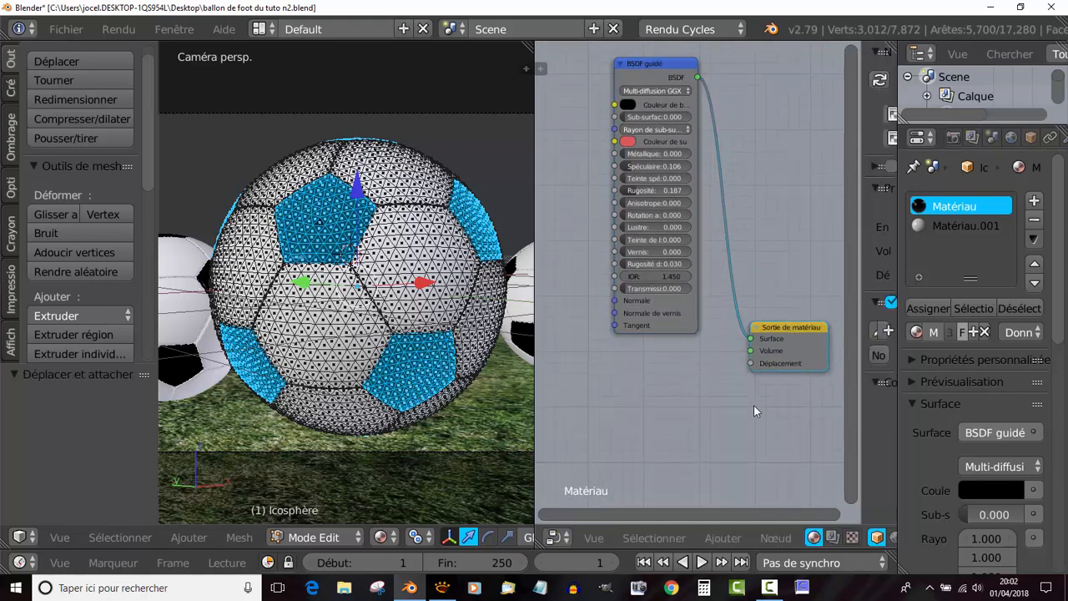
{"action": "middle_click_drag", "start_coordinate": [749, 405], "coordinate": [716, 364]}
{"action": "scroll", "coordinate": [719, 408], "scroll_direction": "up", "scroll_amount": 1}
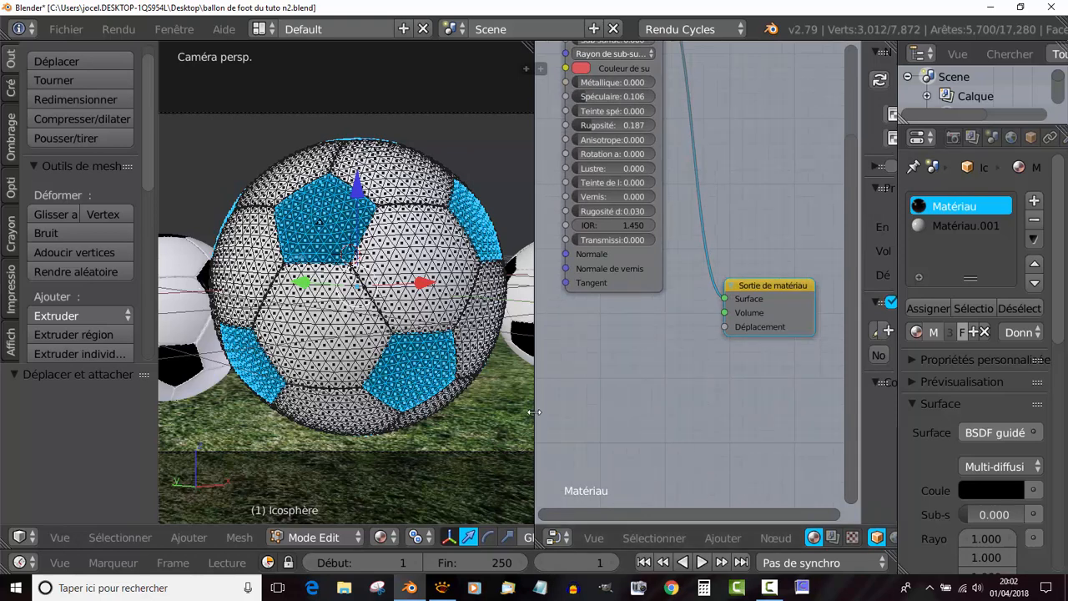
{"action": "left_click_drag", "start_coordinate": [535, 410], "coordinate": [365, 407]}
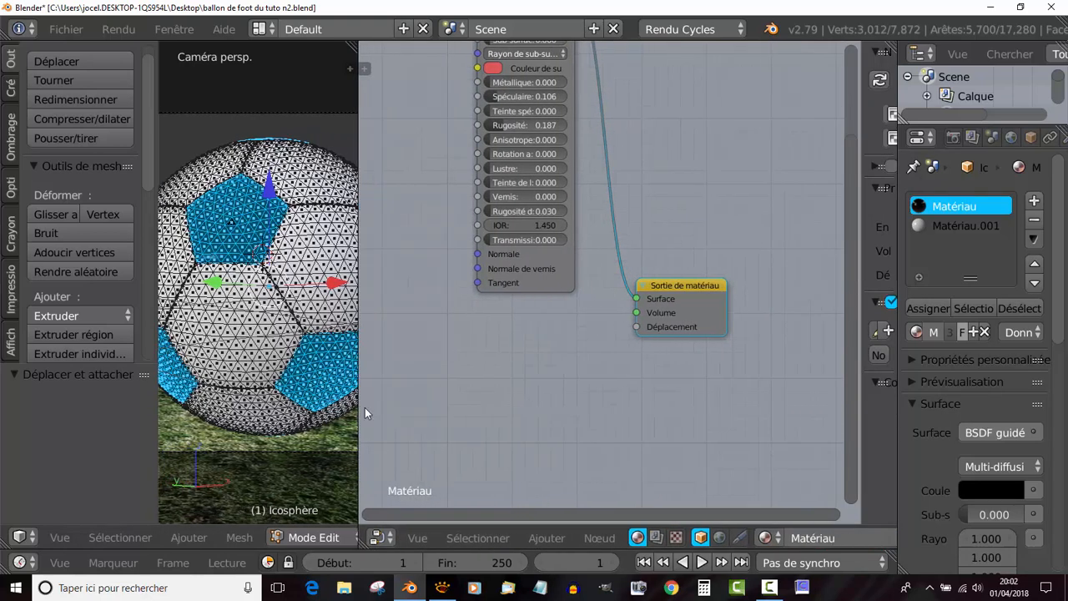
Step: Add a Coordonnées de texture node below the BSDF guidé node
{"action": "left_click", "coordinate": [551, 536]}
{"action": "mouse_move", "coordinate": [566, 496]}
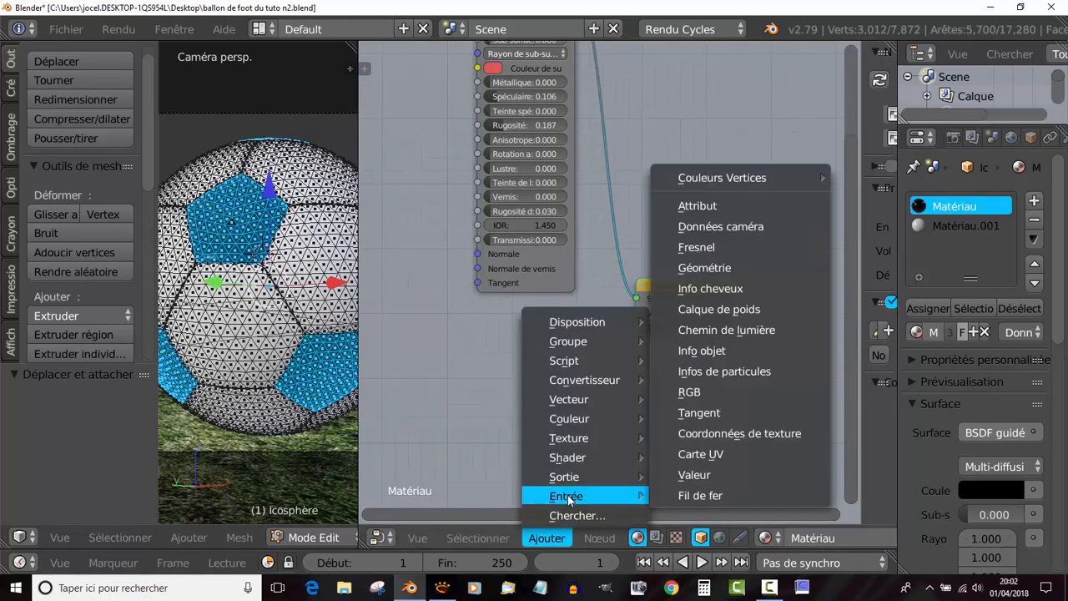
{"action": "left_click", "coordinate": [733, 434]}
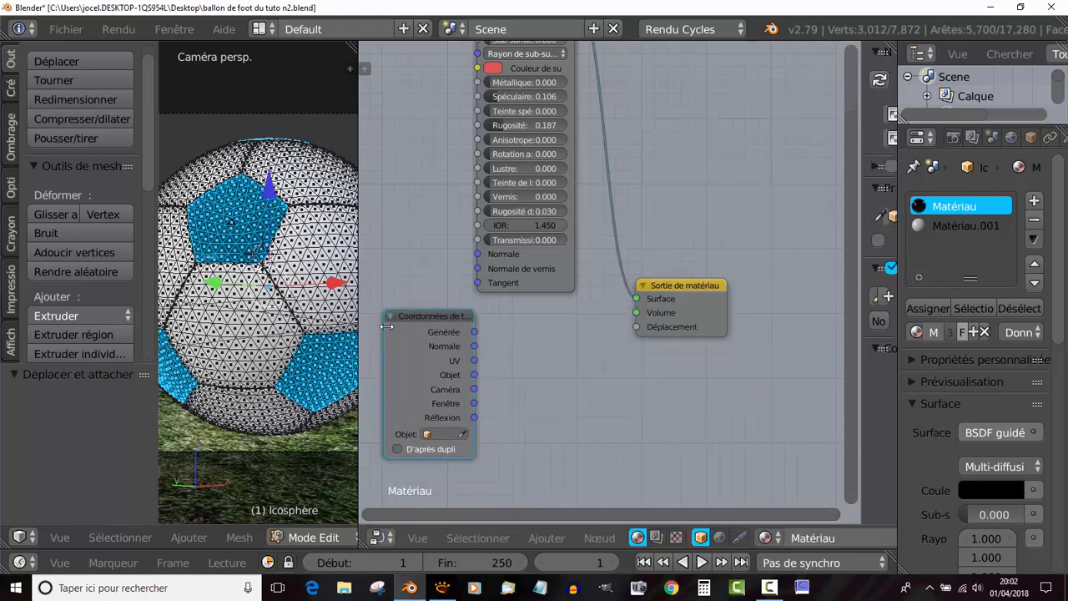
{"action": "left_click", "coordinate": [384, 309]}
Step: Add a Texture image node between the Coordonnées de texture and Sortie de matériau nodes
{"action": "left_click", "coordinate": [555, 538]}
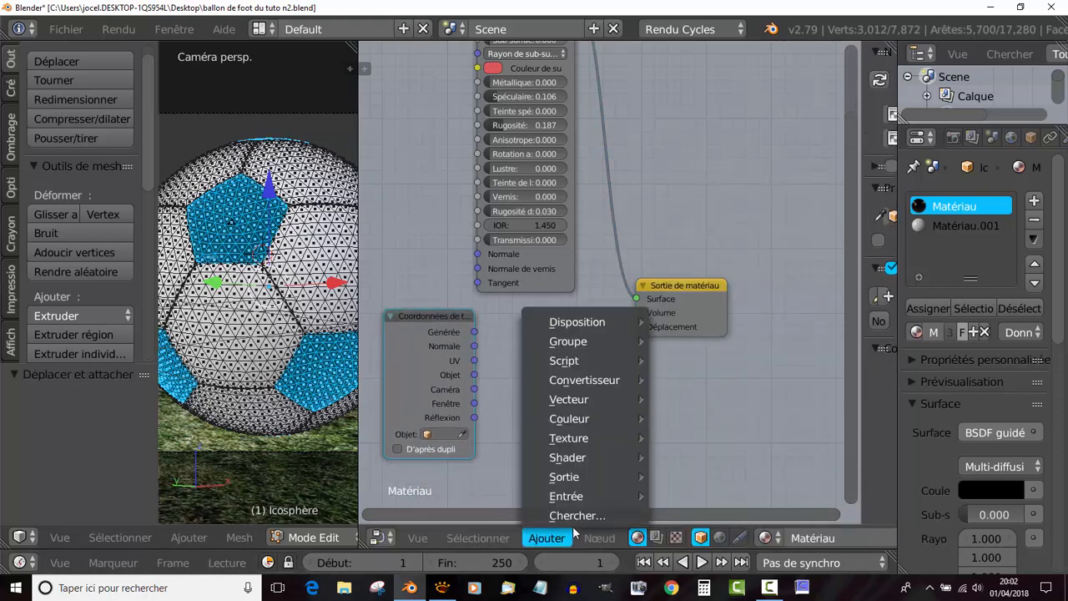
{"action": "mouse_move", "coordinate": [574, 441]}
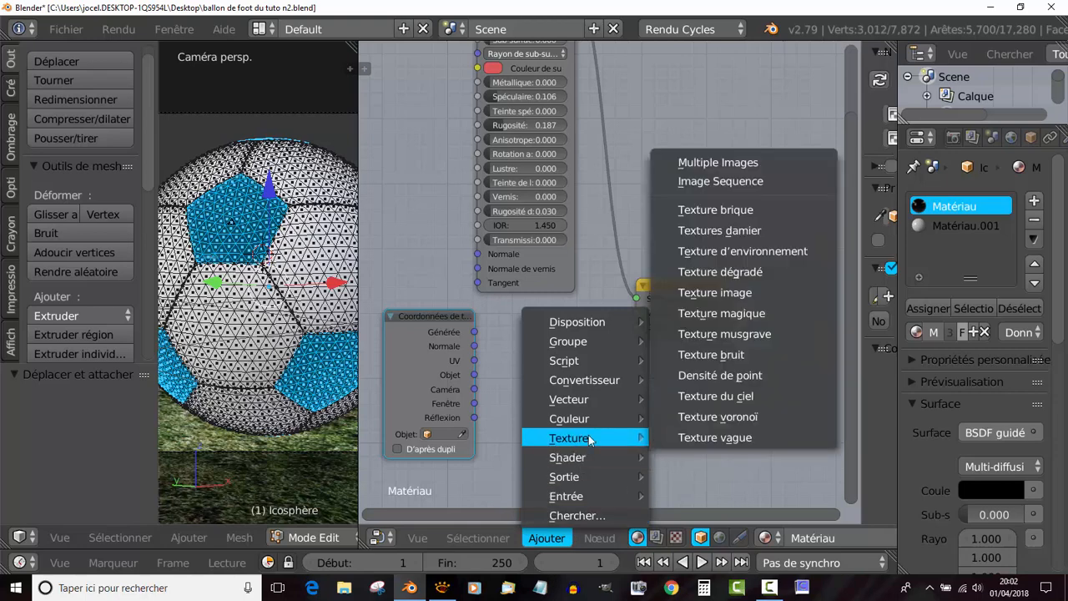
{"action": "left_click", "coordinate": [740, 293]}
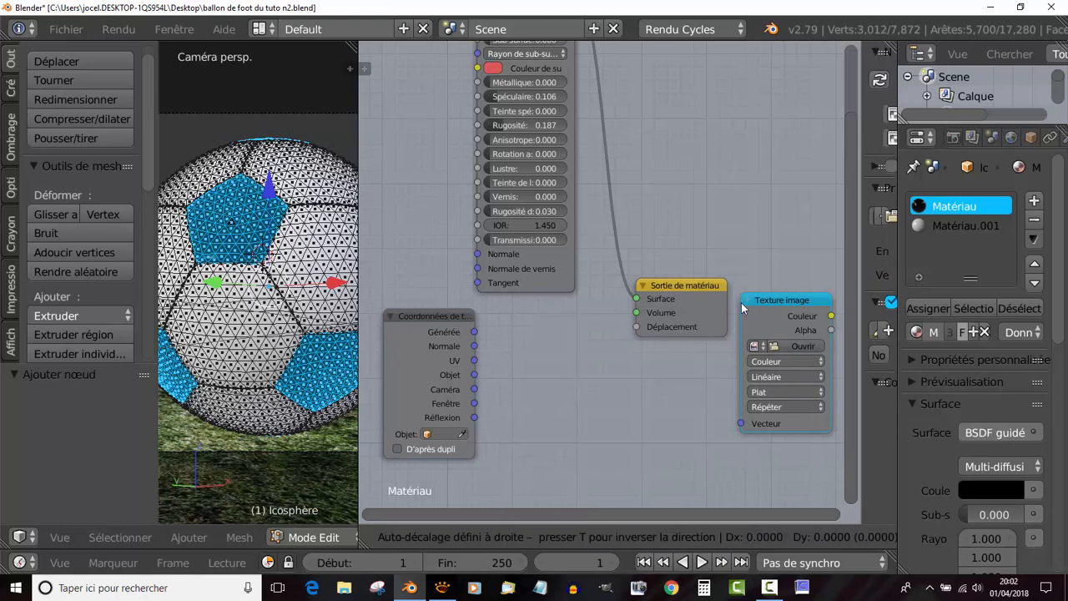
{"action": "left_click", "coordinate": [504, 311]}
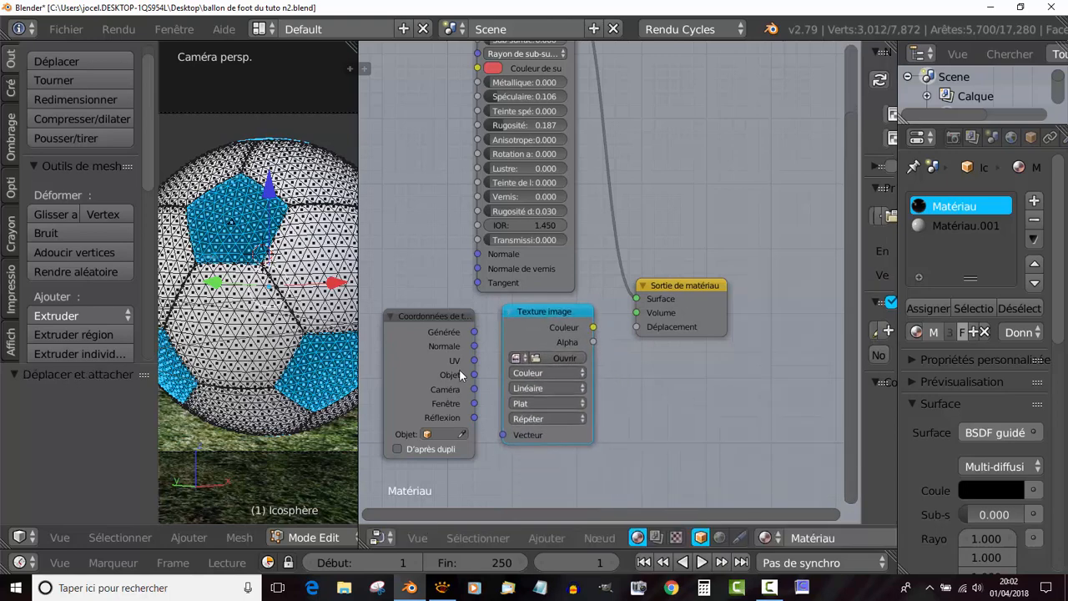
Step: Connect the texture coordinates' UV output to the Texture image's Vecteur input and shift both nodes left, clear of the BSDF guidé
{"action": "left_click_drag", "start_coordinate": [471, 359], "coordinate": [499, 436]}
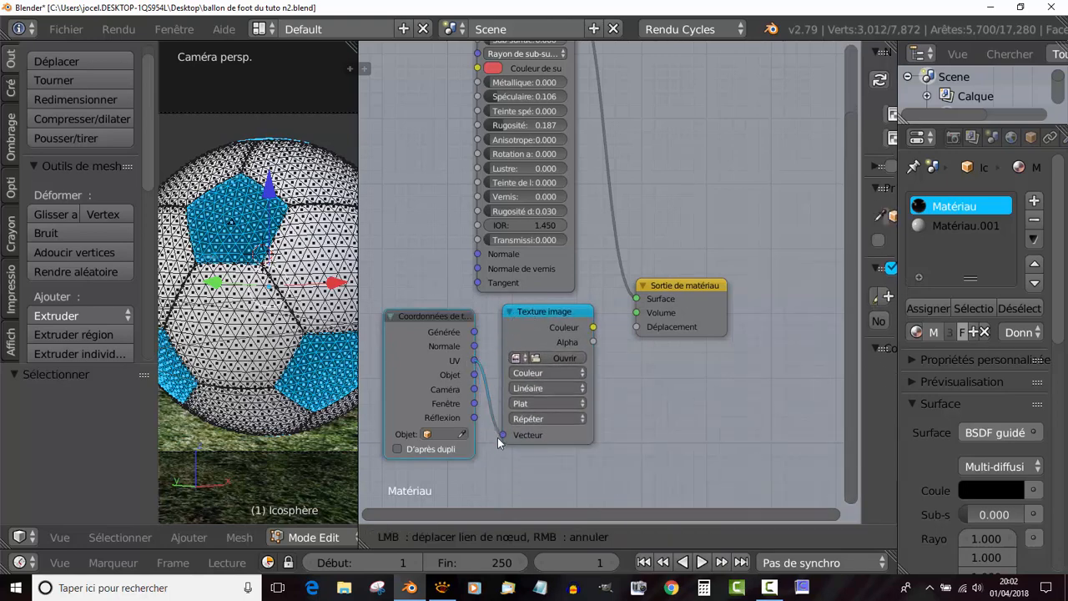
{"action": "scroll", "coordinate": [509, 465], "scroll_direction": "down", "scroll_amount": 4}
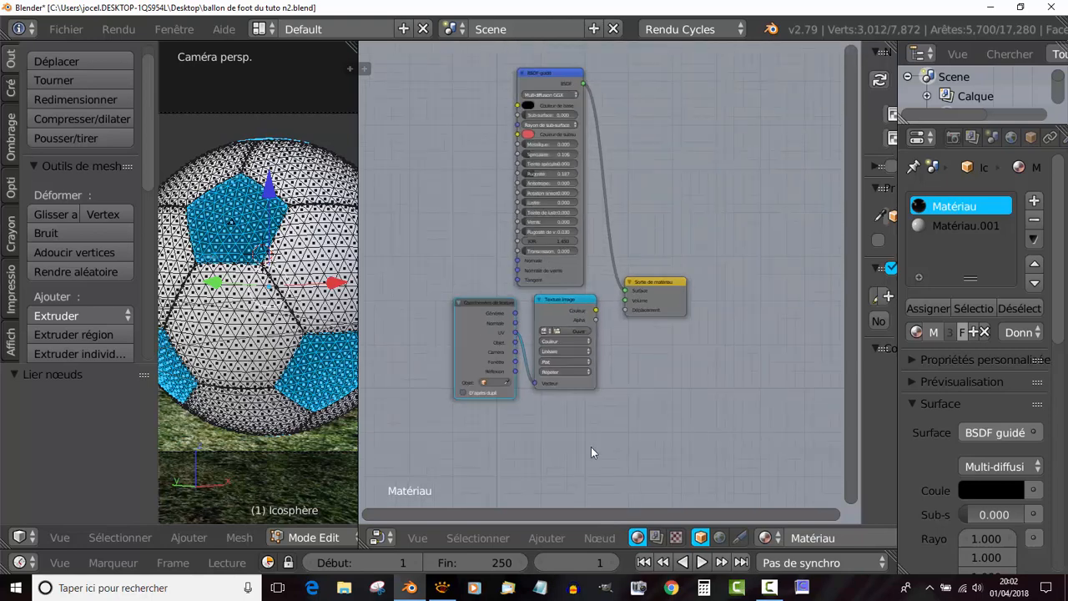
{"action": "middle_click_drag", "start_coordinate": [591, 446], "coordinate": [690, 457]}
{"action": "left_click_drag", "start_coordinate": [570, 331], "coordinate": [489, 303]}
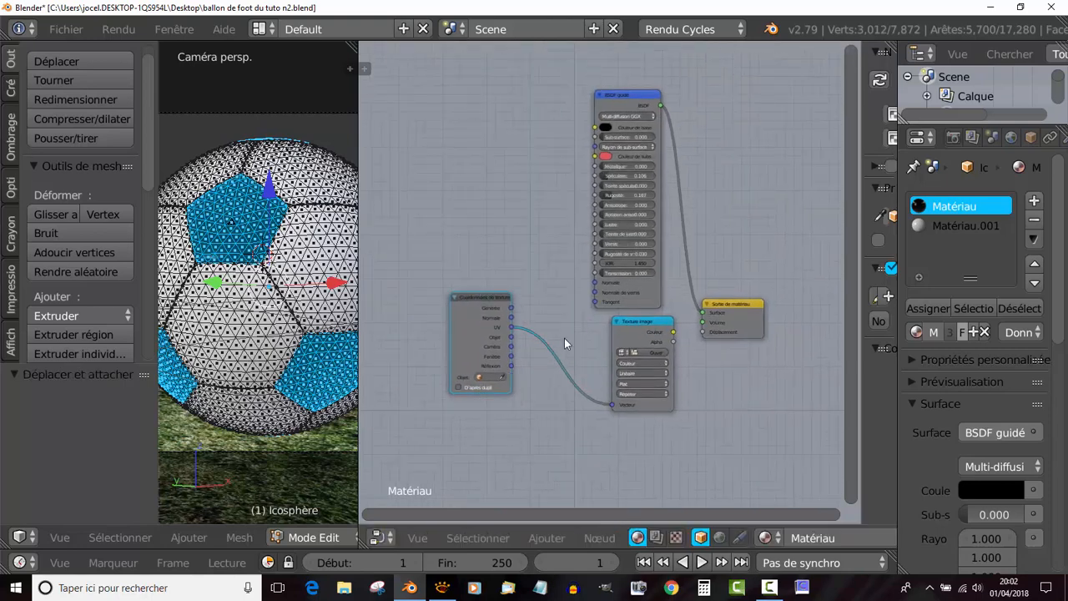
{"action": "left_click_drag", "start_coordinate": [645, 327], "coordinate": [566, 333]}
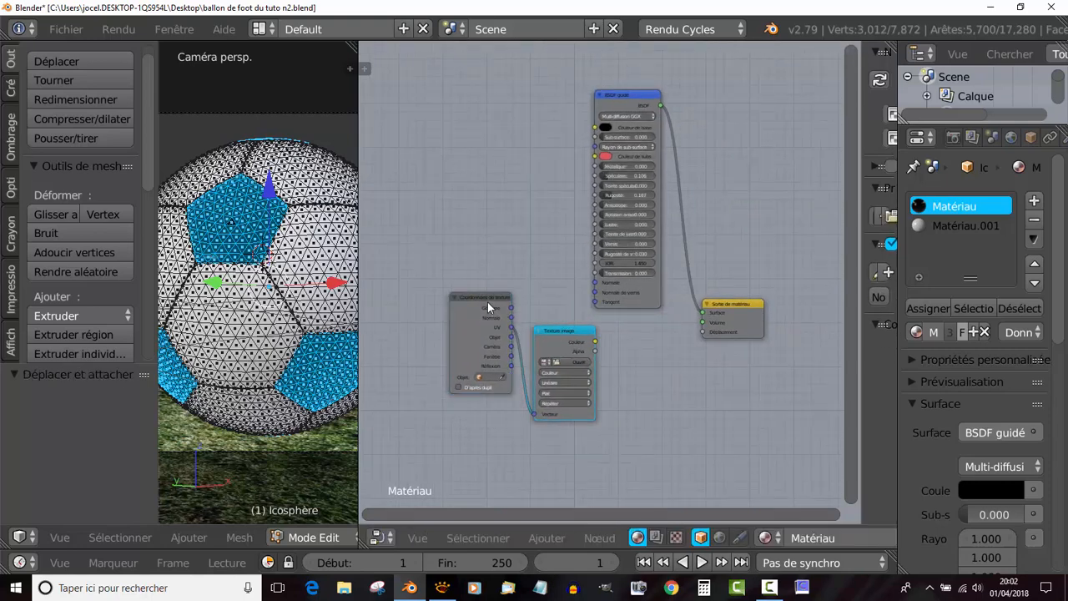
{"action": "left_click_drag", "start_coordinate": [487, 302], "coordinate": [489, 333]}
Step: Add a Carte de normale vector node between the Texture image and Sortie de matériau nodes
{"action": "left_click", "coordinate": [544, 537]}
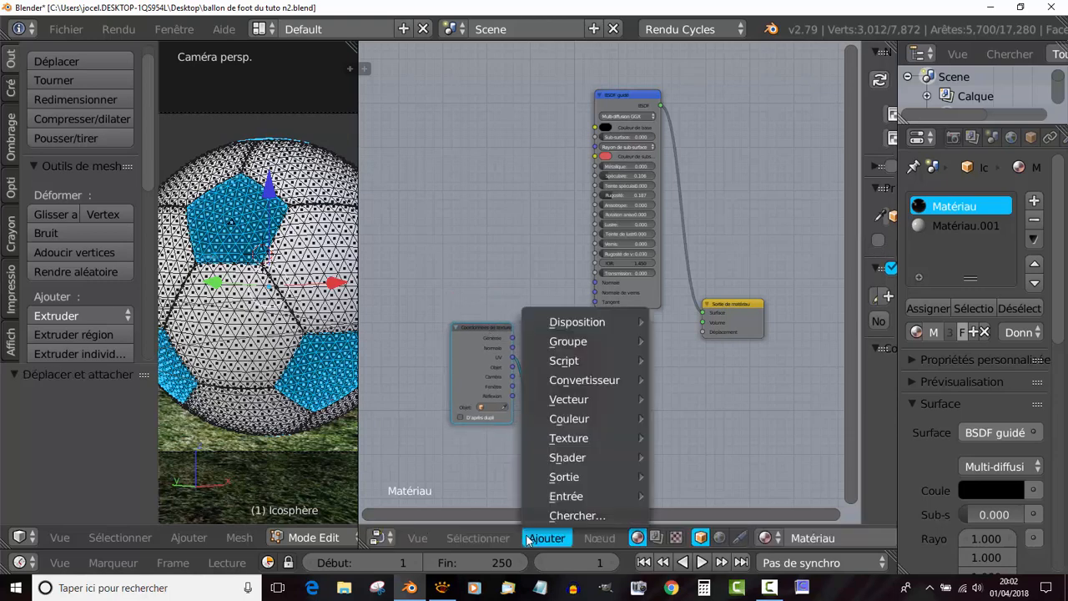
{"action": "mouse_move", "coordinate": [580, 406]}
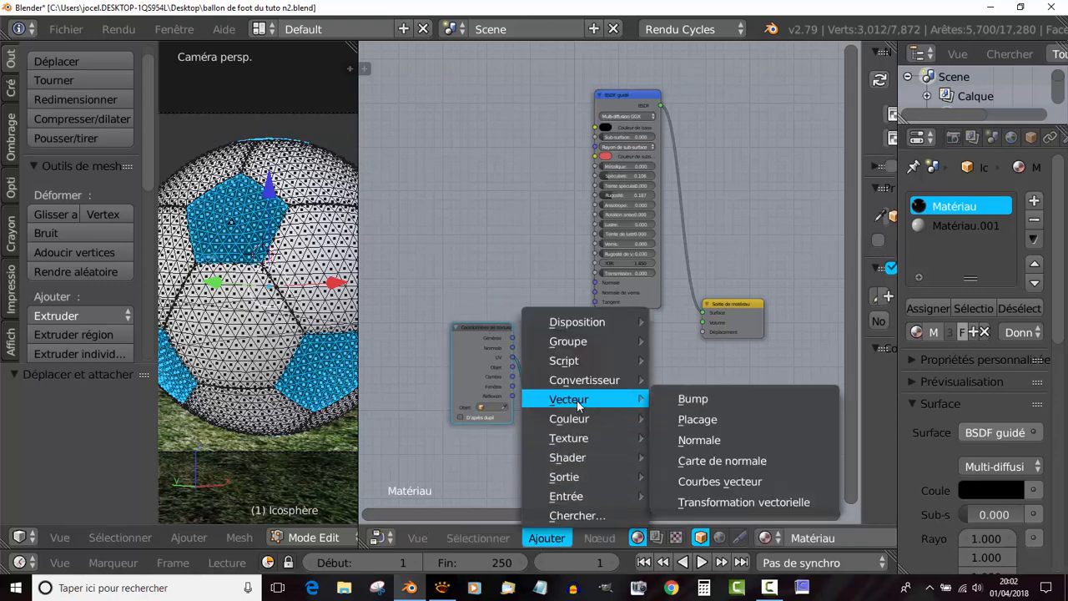
{"action": "left_click", "coordinate": [746, 459]}
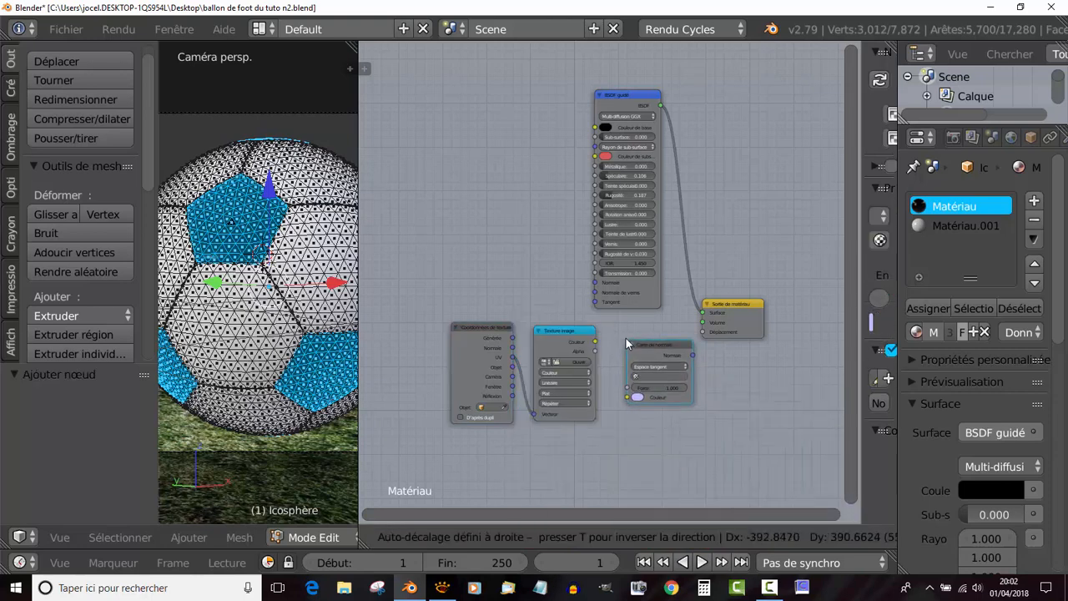
{"action": "left_click", "coordinate": [620, 337]}
Step: Link the Texture image's Couleur to the Carte de normale's Couleur, and its Normale output to Déplacement on Sortie de matériau
{"action": "scroll", "coordinate": [589, 508], "scroll_direction": "up", "scroll_amount": 2}
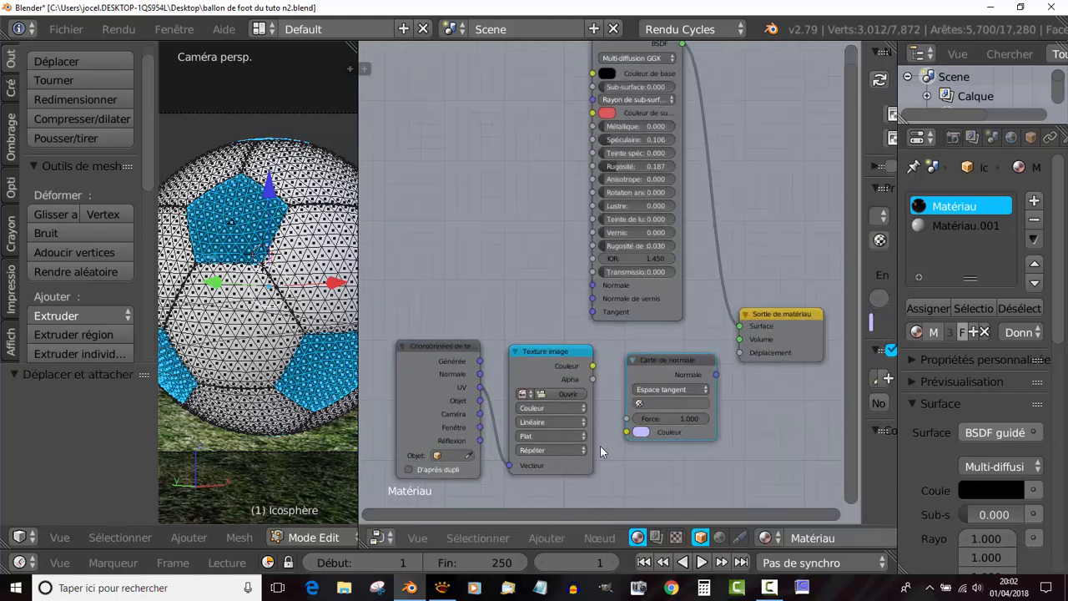
{"action": "left_click_drag", "start_coordinate": [594, 373], "coordinate": [633, 434]}
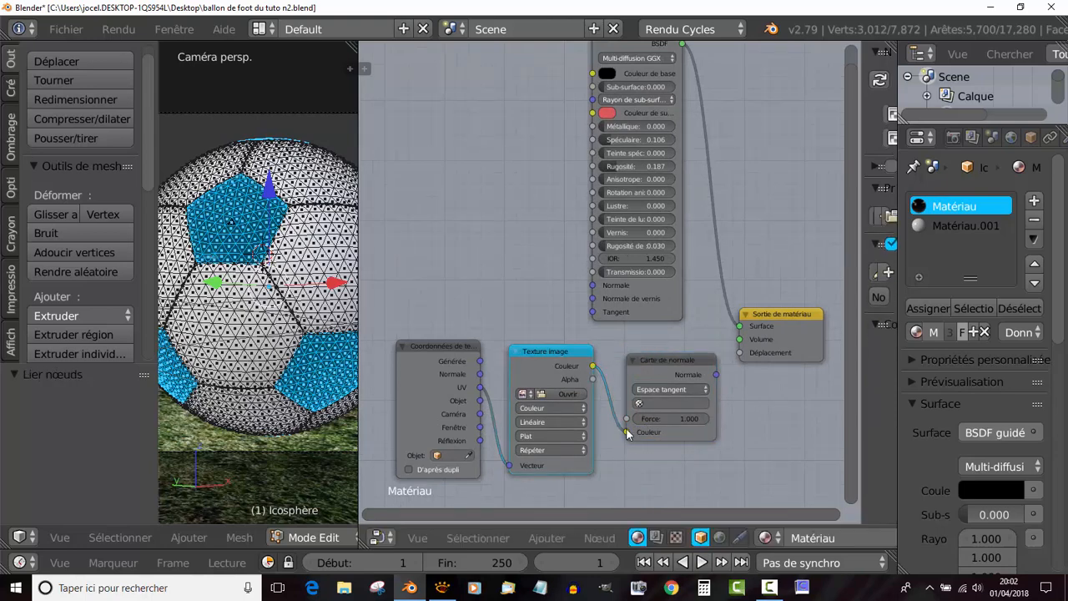
{"action": "left_click_drag", "start_coordinate": [715, 374], "coordinate": [791, 382]}
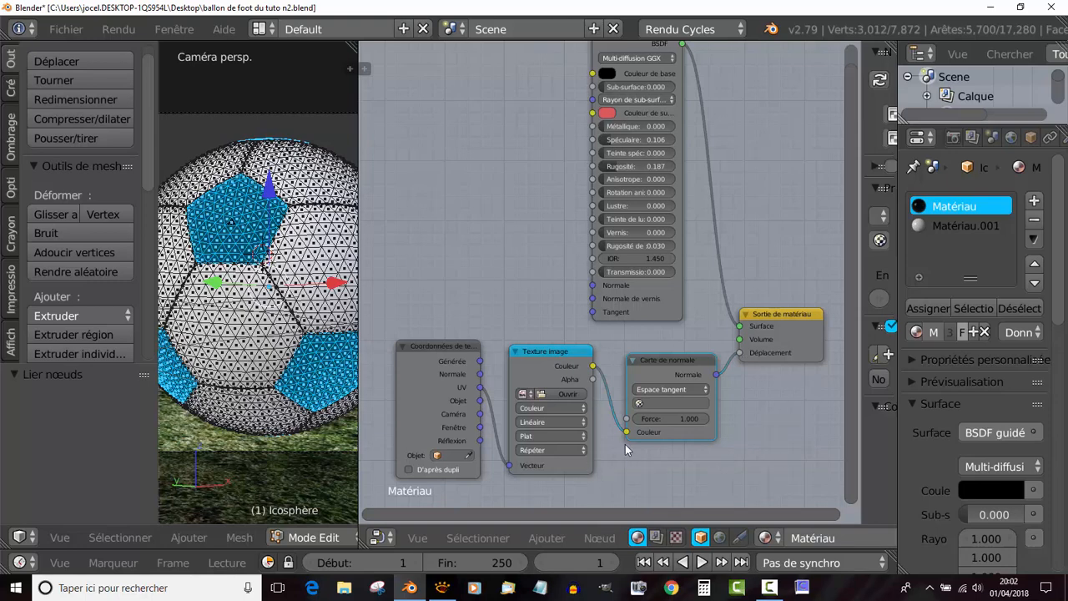
Step: Set the Carte de normale node's Force to 0.020
{"action": "left_click", "coordinate": [676, 419]}
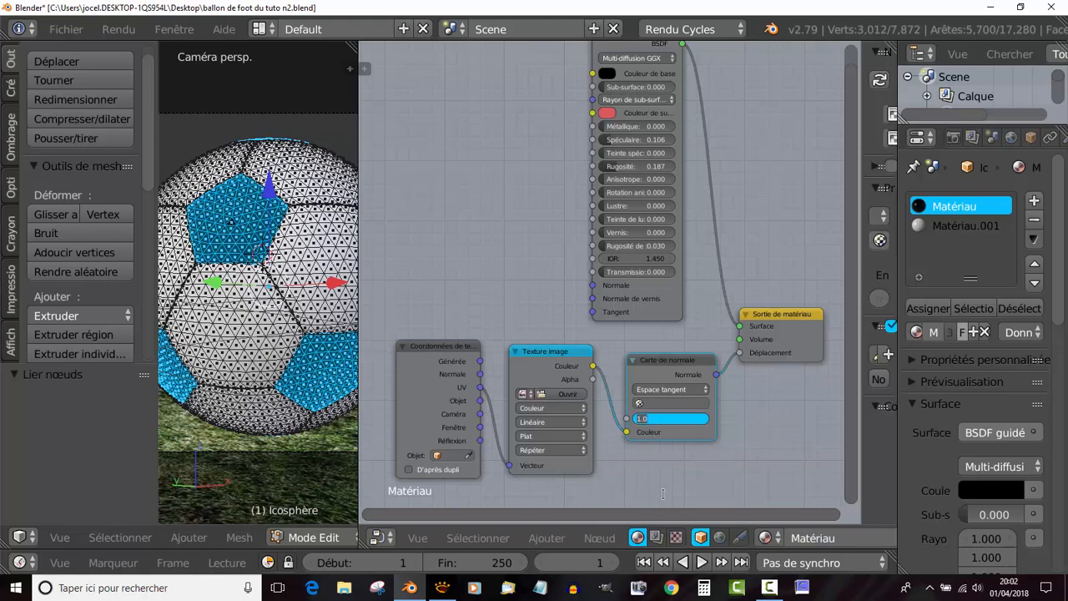
{"action": "type", "text": "0"}
{"action": "key", "text": "Return"}
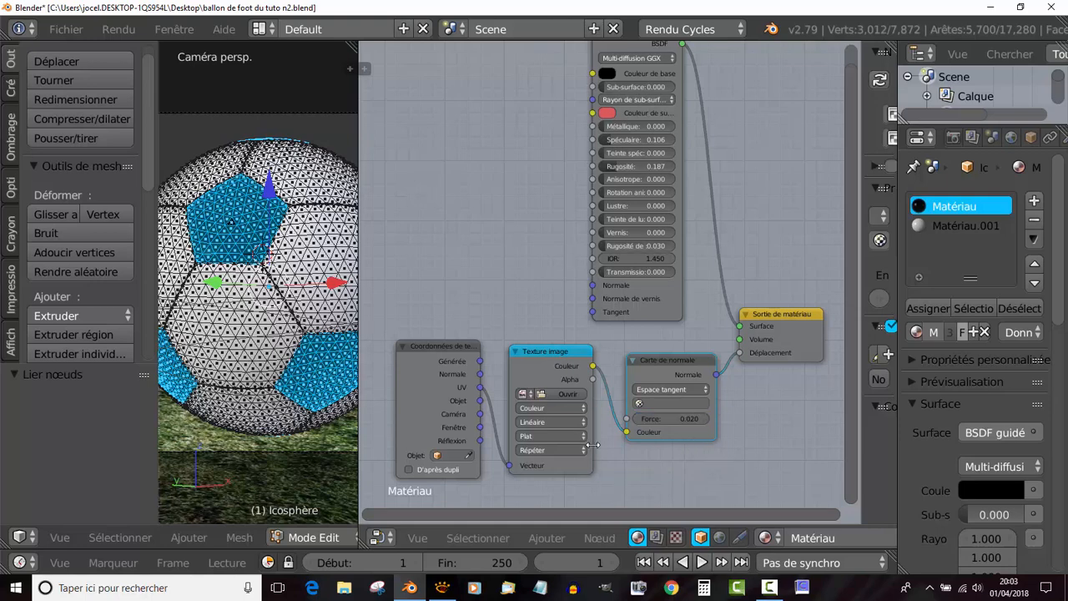
Step: Move the BSDF guidé and Sortie de matériau nodes up and to the right to space out the node tree
{"action": "scroll", "coordinate": [700, 212], "scroll_direction": "down", "scroll_amount": 2}
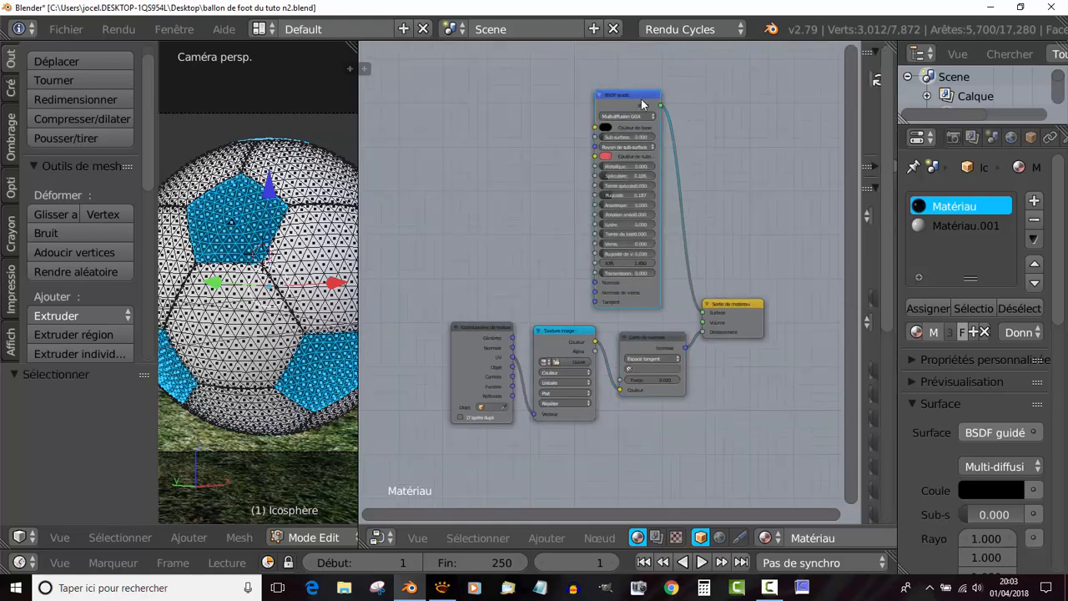
{"action": "left_click_drag", "start_coordinate": [641, 118], "coordinate": [678, 97]}
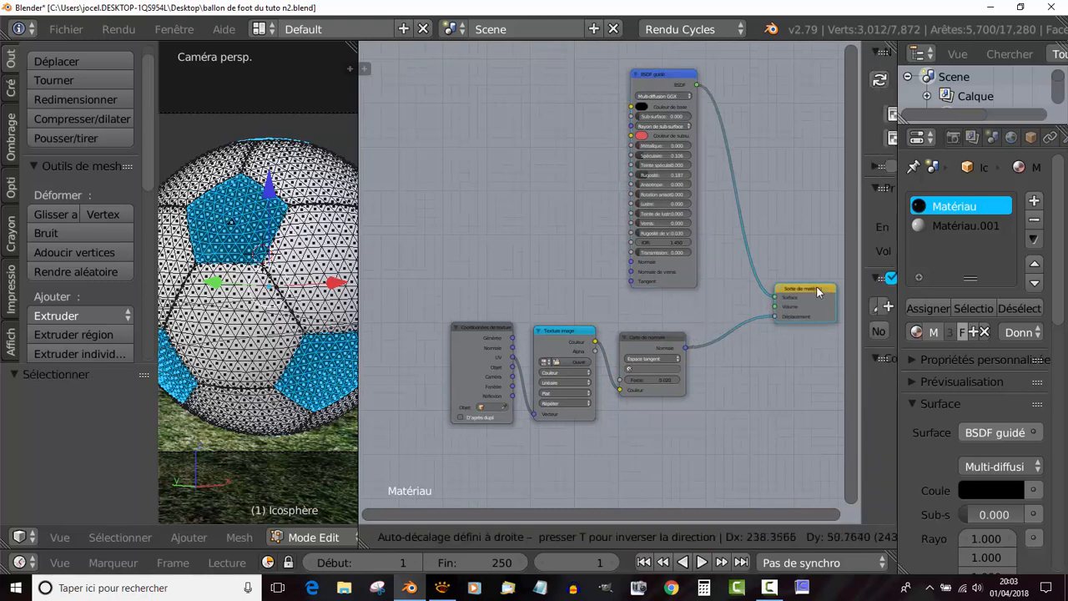
{"action": "scroll", "coordinate": [678, 402], "scroll_direction": "up", "scroll_amount": 2}
{"action": "middle_click_drag", "start_coordinate": [551, 292], "coordinate": [545, 236]}
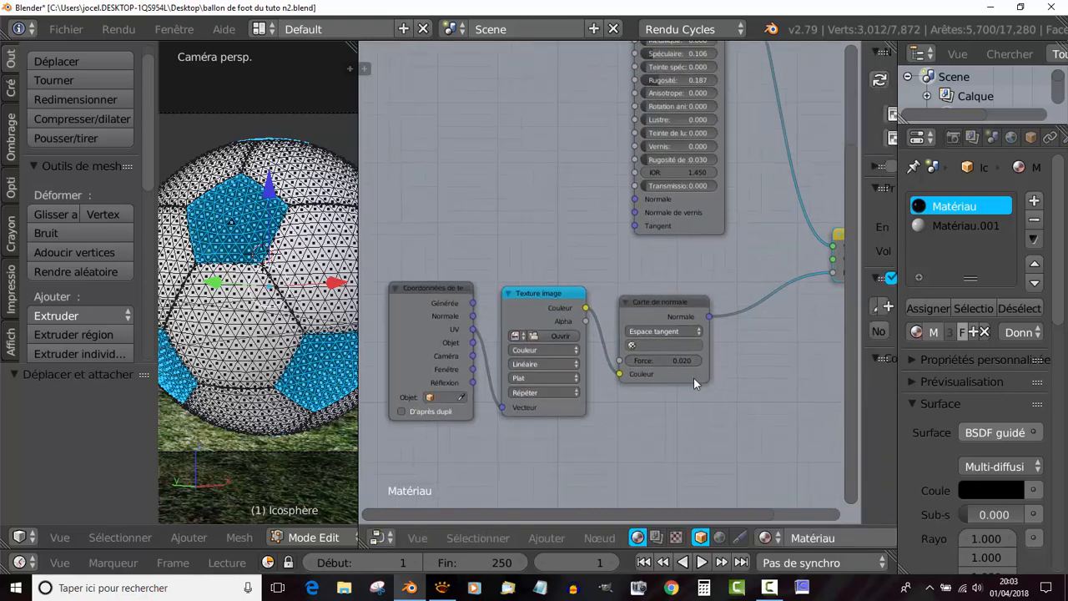
{"action": "scroll", "coordinate": [693, 377], "scroll_direction": "up", "scroll_amount": 1}
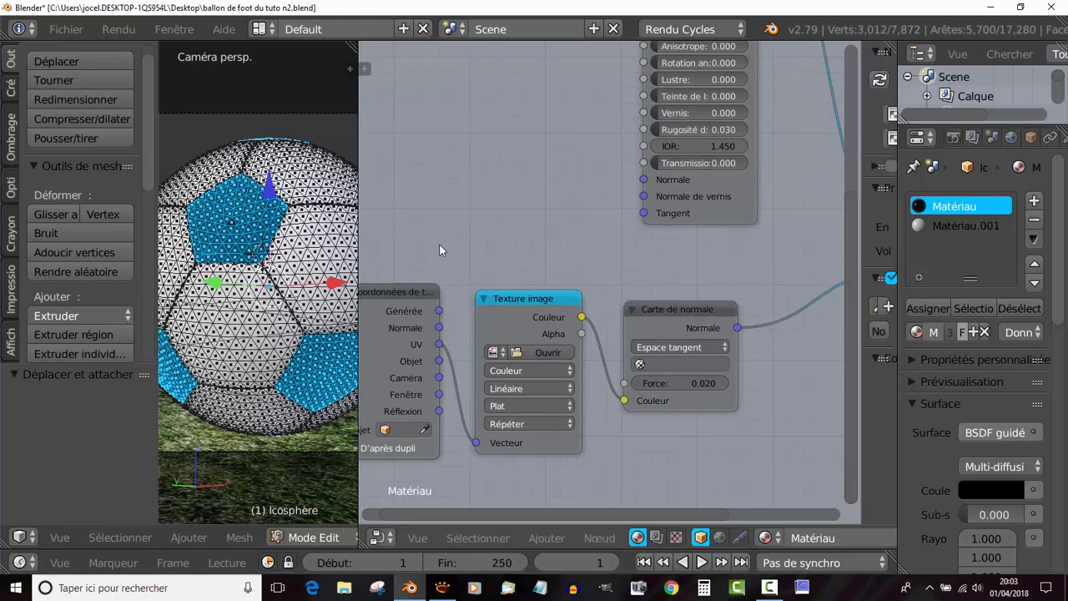
{"action": "scroll", "coordinate": [526, 236], "scroll_direction": "down", "scroll_amount": 2}
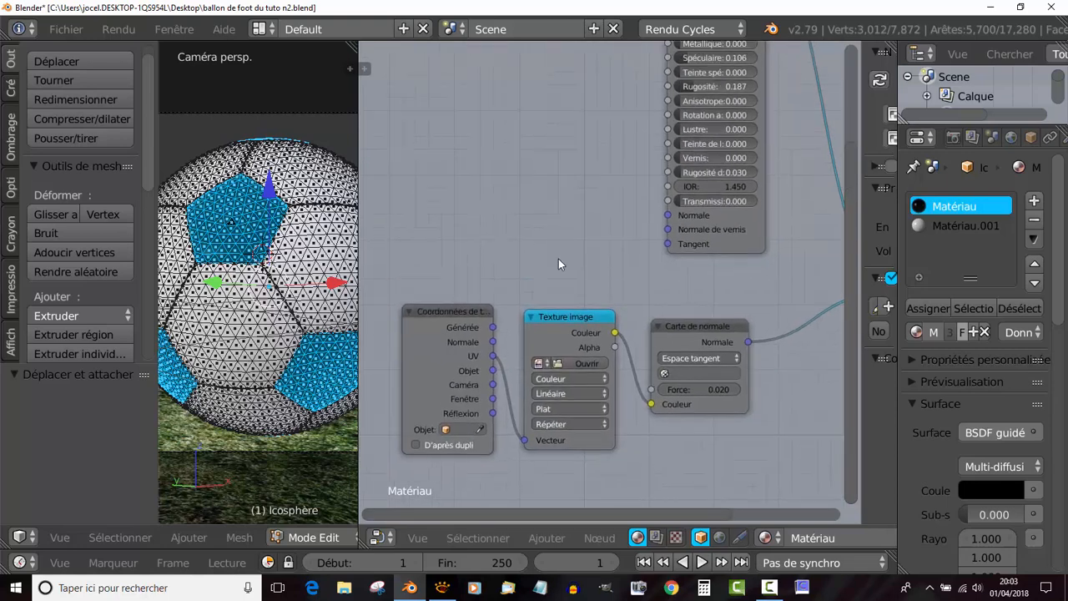
Step: Start loading an image into the Texture image node and show the Cuir folder's files as thumbnails
{"action": "left_click", "coordinate": [576, 363]}
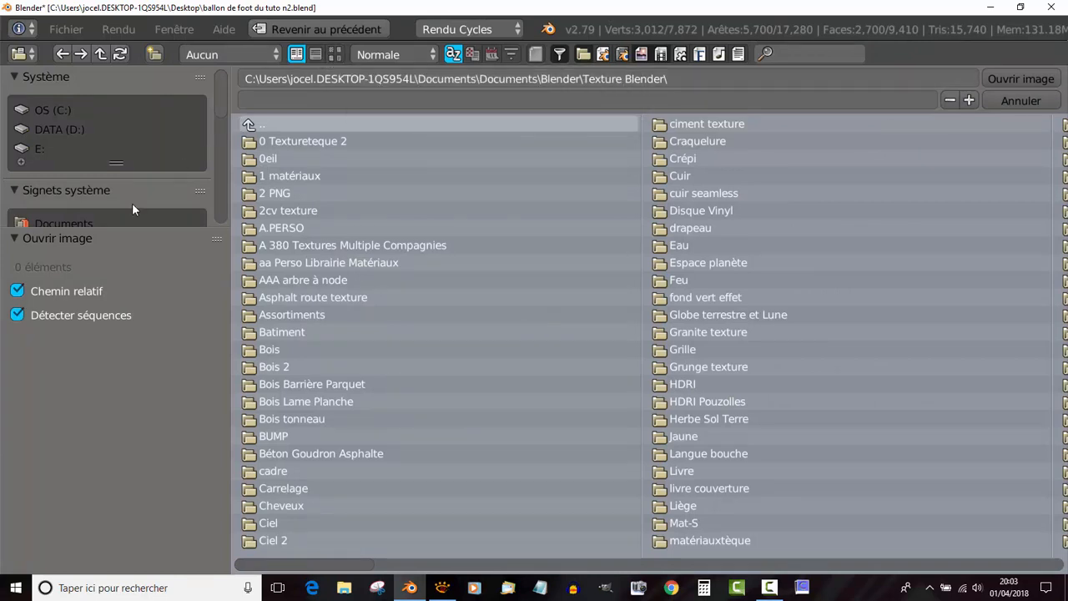
{"action": "scroll", "coordinate": [91, 192], "scroll_direction": "down", "scroll_amount": 6}
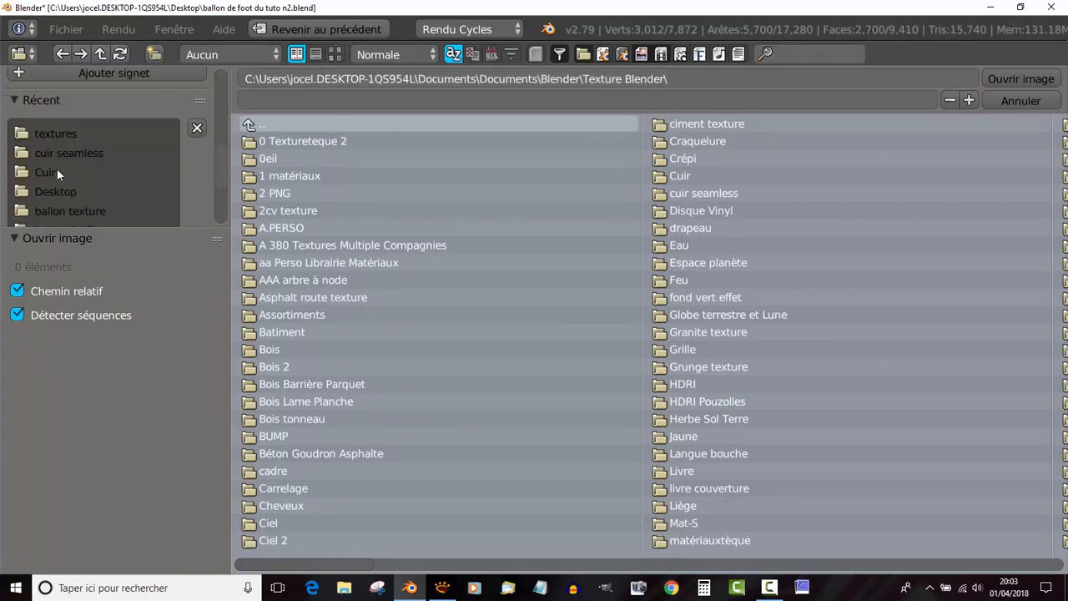
{"action": "left_click", "coordinate": [66, 169]}
{"action": "left_click", "coordinate": [334, 55]}
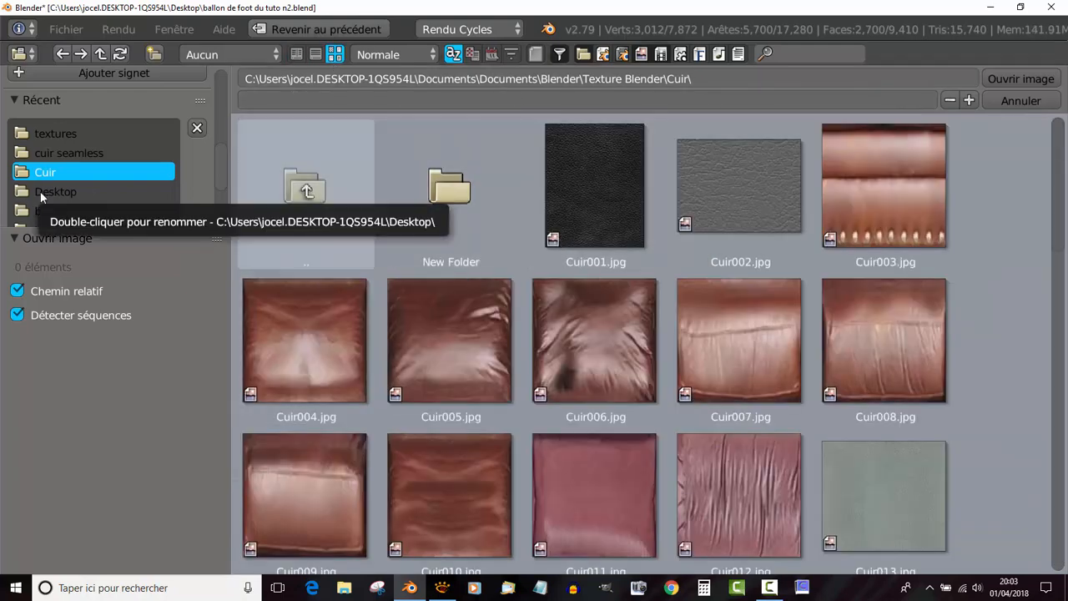
Step: Look through the leather images in the cuir seamless and Cuir folders for a suitable relief texture
{"action": "left_click", "coordinate": [51, 154]}
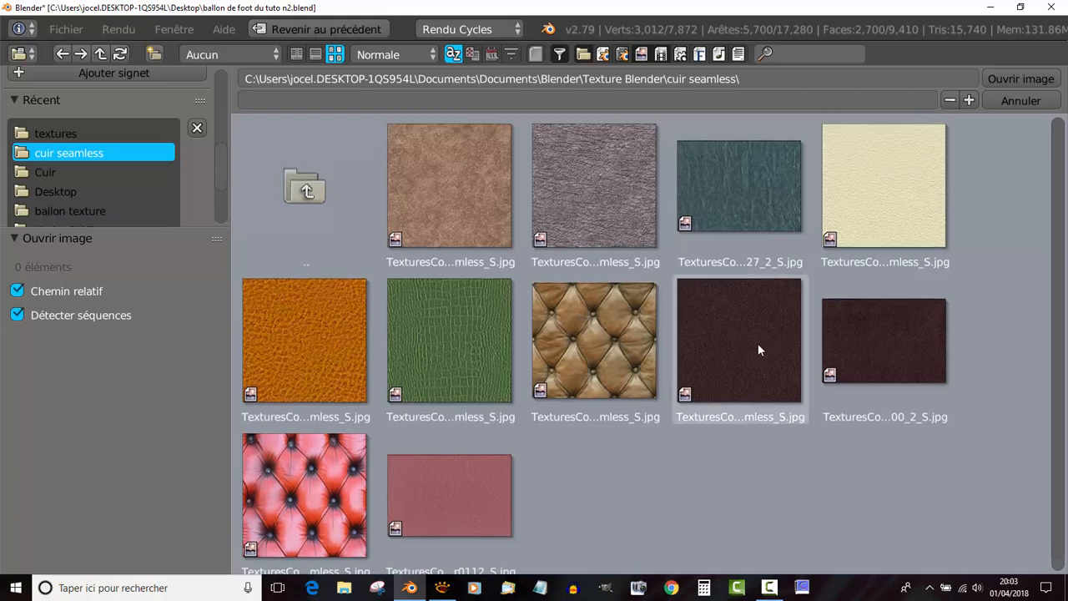
{"action": "scroll", "coordinate": [727, 451], "scroll_direction": "down", "scroll_amount": 1}
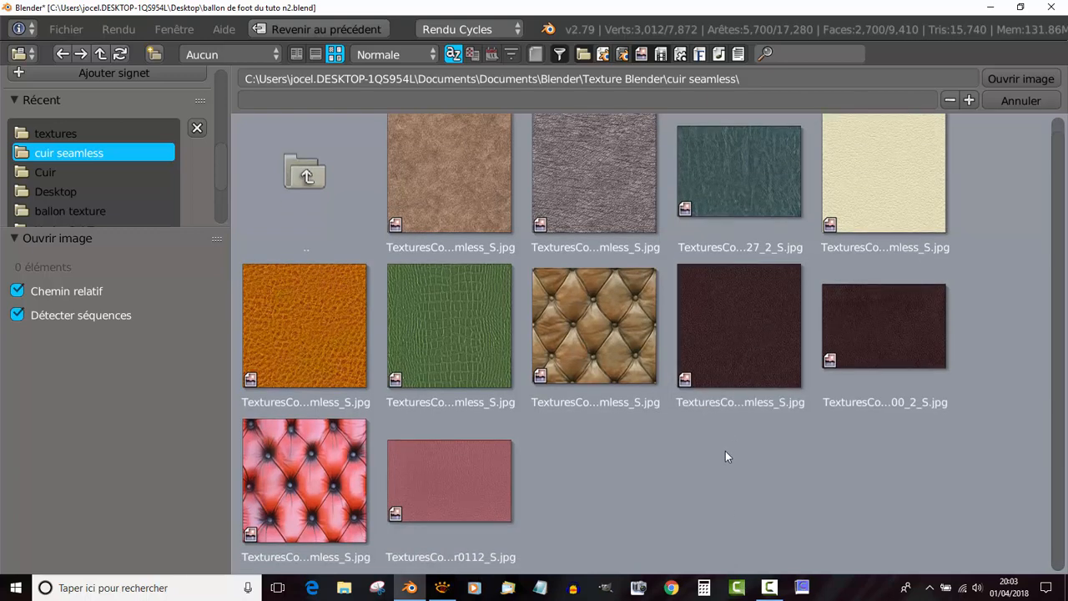
{"action": "left_click", "coordinate": [54, 174]}
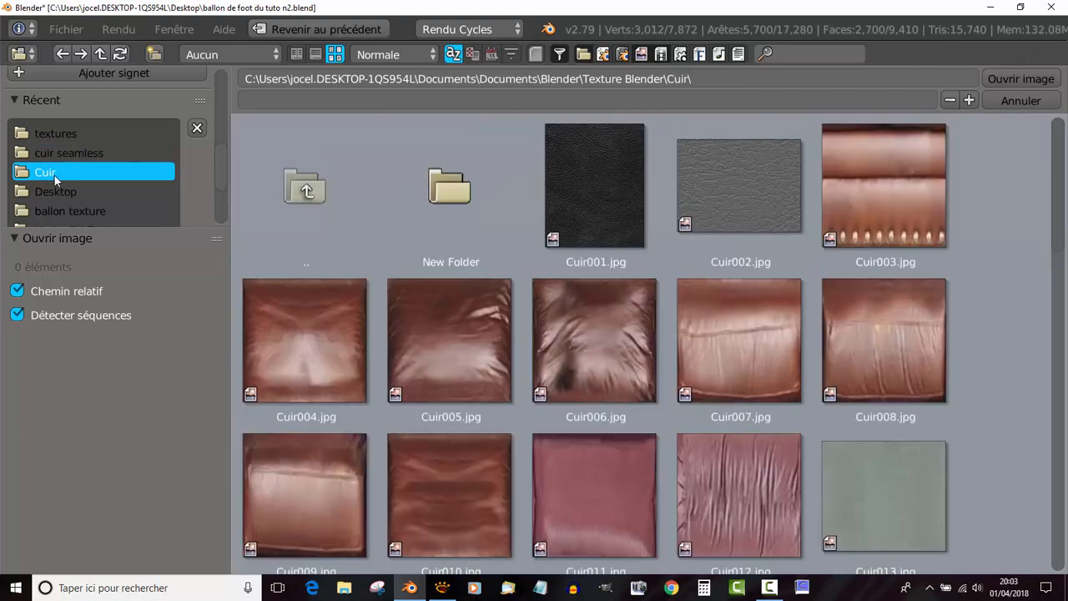
{"action": "scroll", "coordinate": [428, 248], "scroll_direction": "down", "scroll_amount": 3}
{"action": "scroll", "coordinate": [427, 248], "scroll_direction": "down", "scroll_amount": 6}
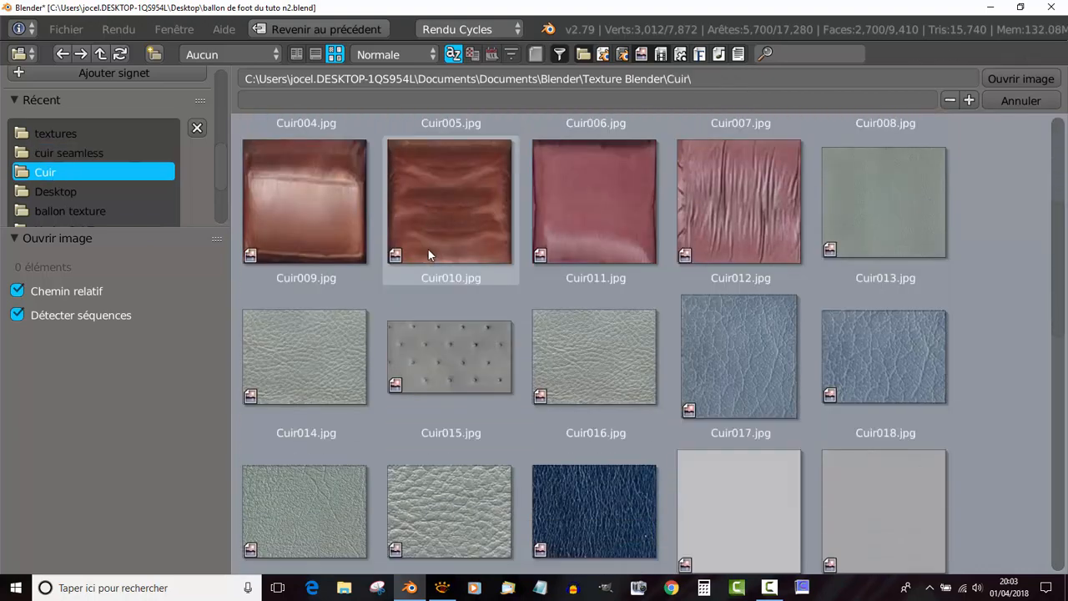
{"action": "scroll", "coordinate": [428, 249], "scroll_direction": "down", "scroll_amount": 3}
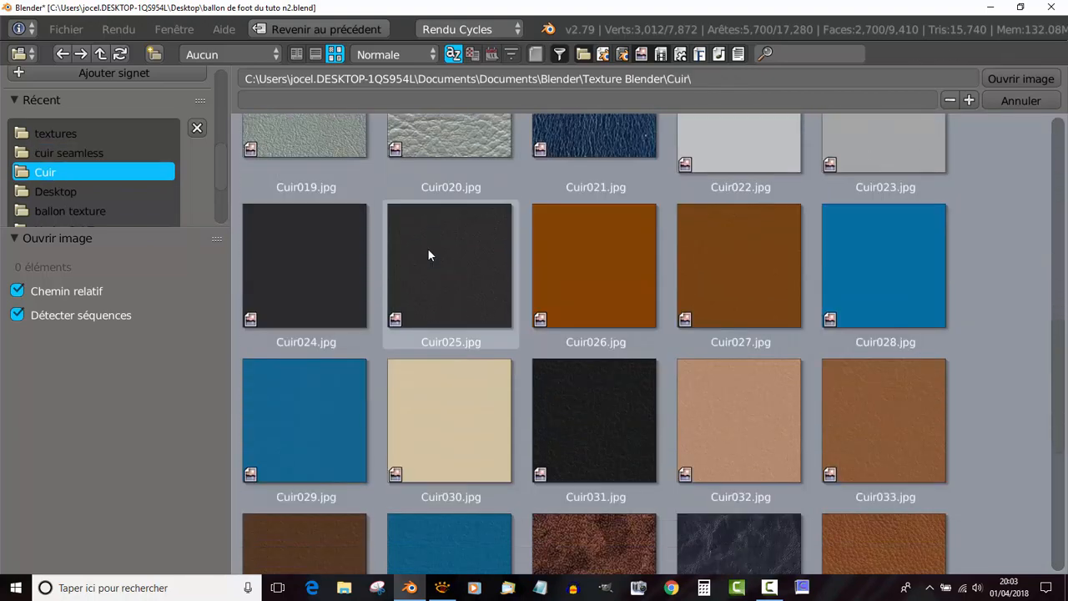
{"action": "scroll", "coordinate": [428, 250], "scroll_direction": "up", "scroll_amount": 6}
{"action": "scroll", "coordinate": [428, 250], "scroll_direction": "up", "scroll_amount": 3}
{"action": "scroll", "coordinate": [35, 154], "scroll_direction": "up", "scroll_amount": 3}
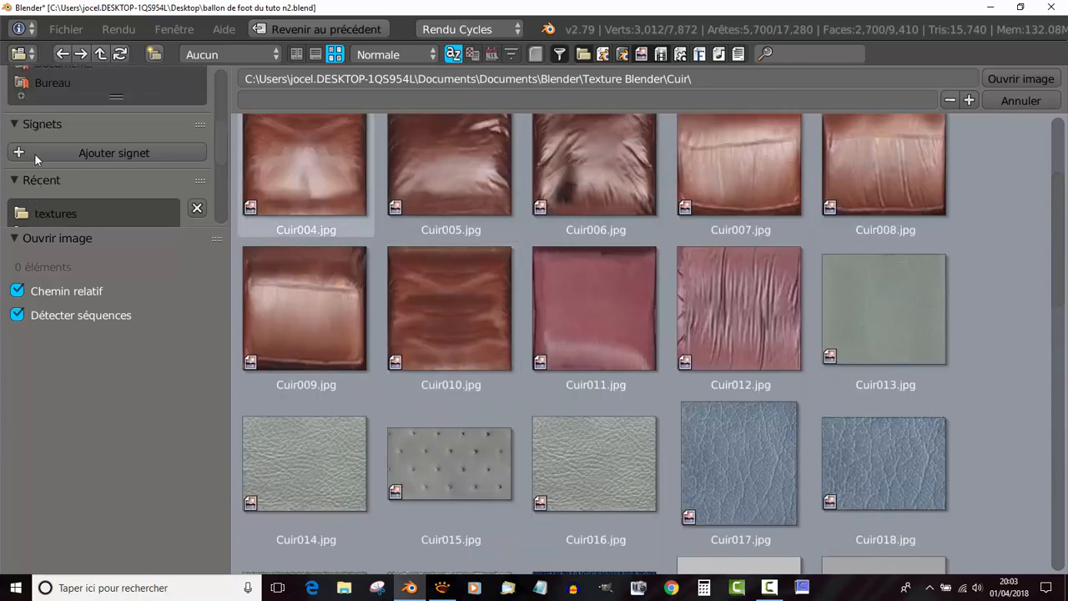
Step: Load TexturesCom_Leather0112_2_seamless_S.jpg from the Desktop textures folder into the Texture image node
{"action": "left_click", "coordinate": [44, 213]}
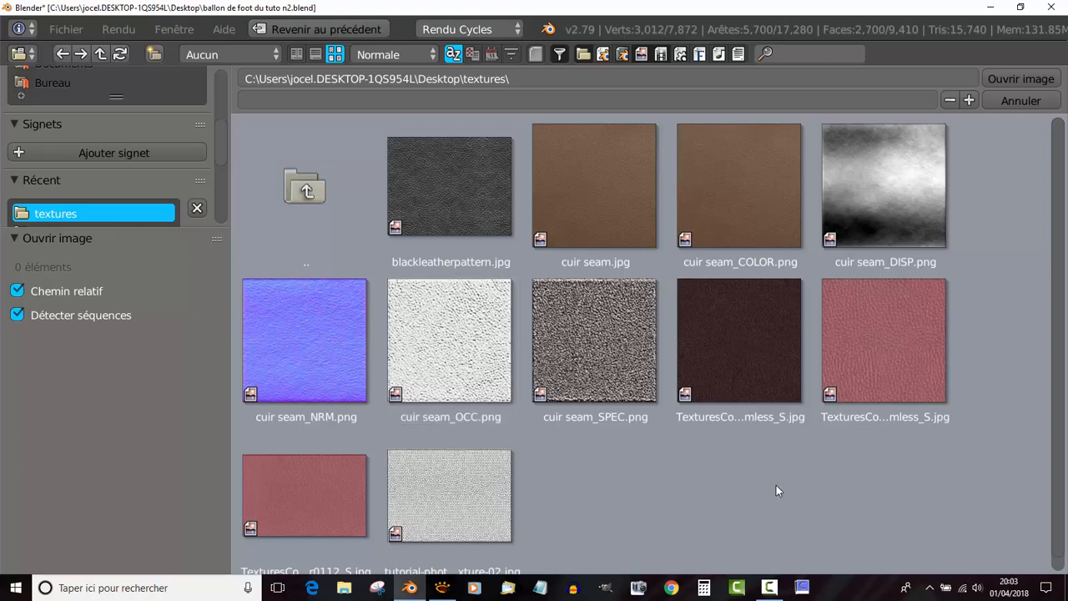
{"action": "left_click", "coordinate": [888, 343]}
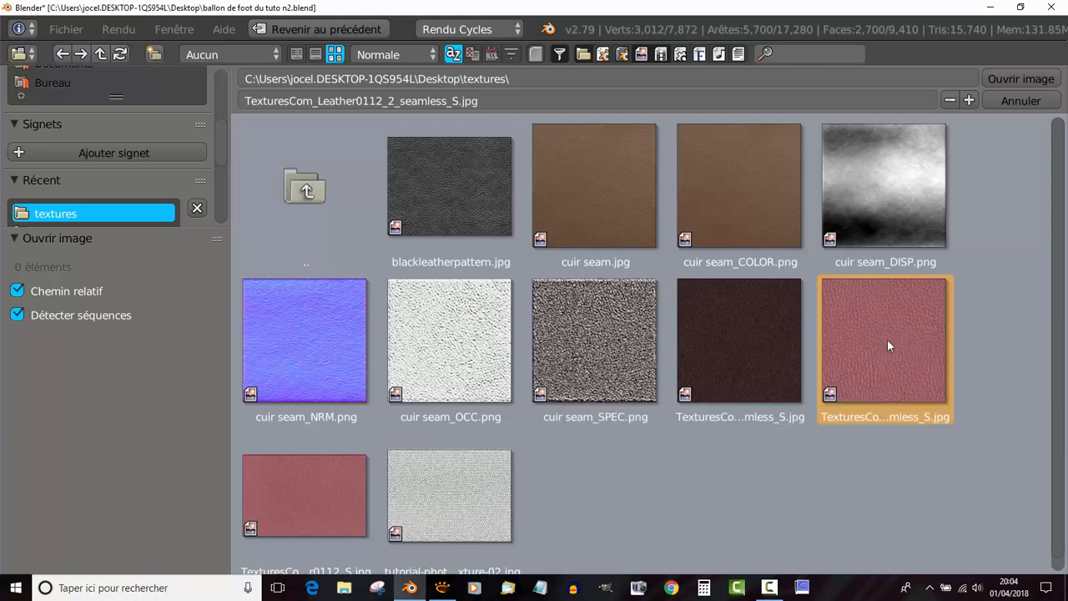
{"action": "scroll", "coordinate": [888, 343], "scroll_direction": "down", "scroll_amount": 1}
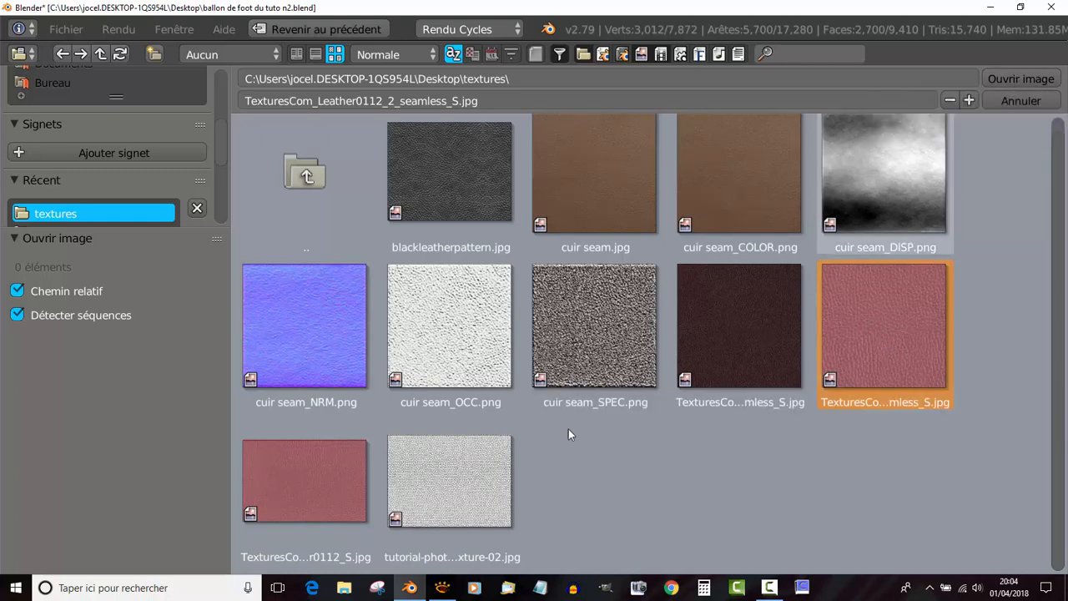
{"action": "left_click", "coordinate": [1015, 77]}
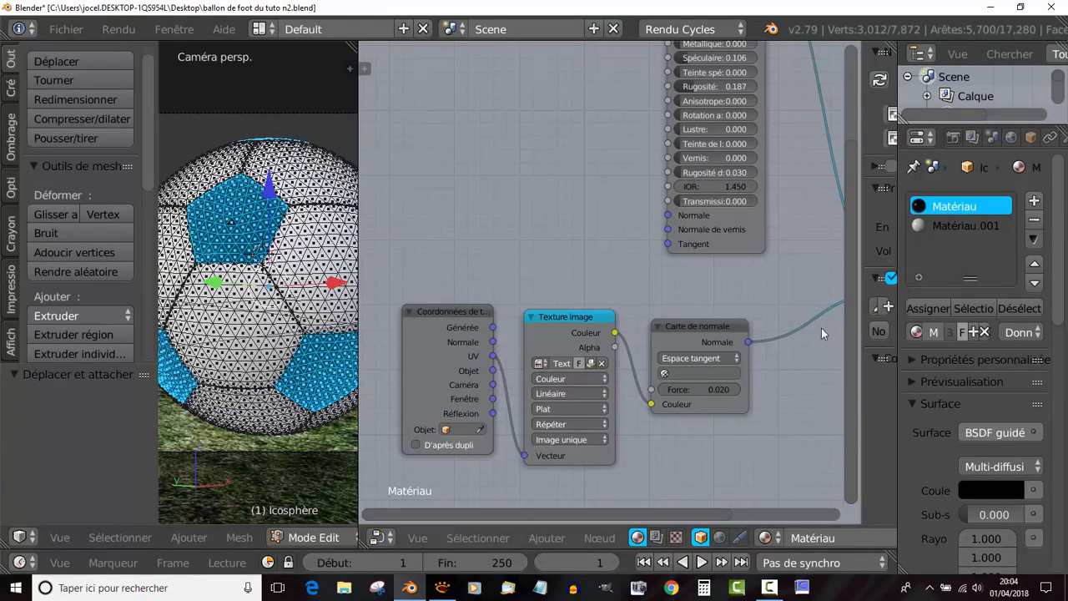
Step: Widen the node editor, and set the BSDF guidé node's Rugosité to 0.000 and Spéculaire to 0.054
{"action": "left_click_drag", "start_coordinate": [860, 381], "coordinate": [897, 382]}
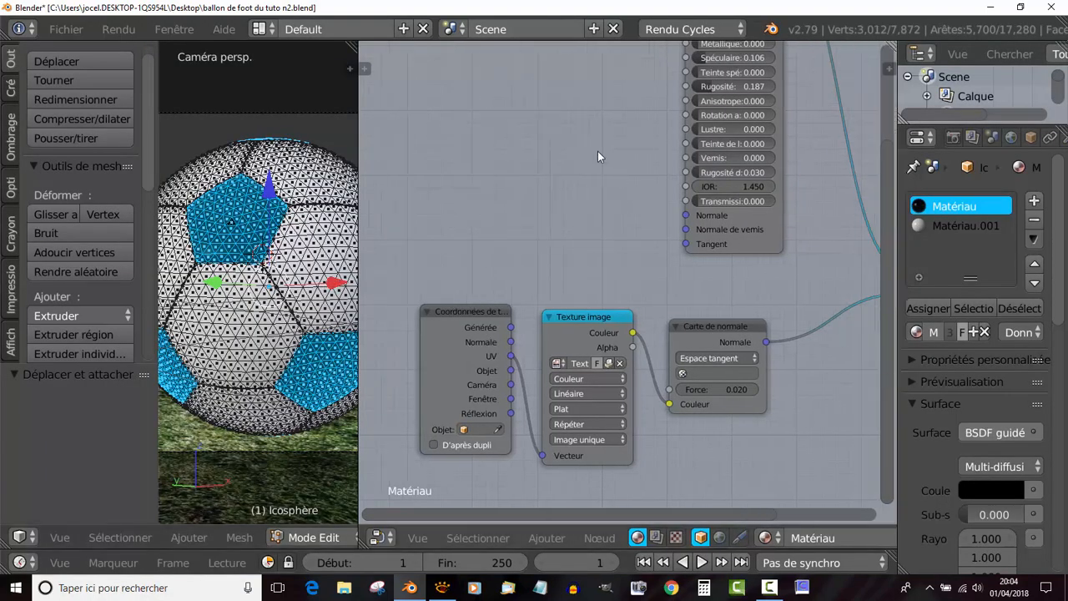
{"action": "scroll", "coordinate": [588, 152], "scroll_direction": "down", "scroll_amount": 4}
{"action": "middle_click_drag", "start_coordinate": [578, 174], "coordinate": [621, 205]}
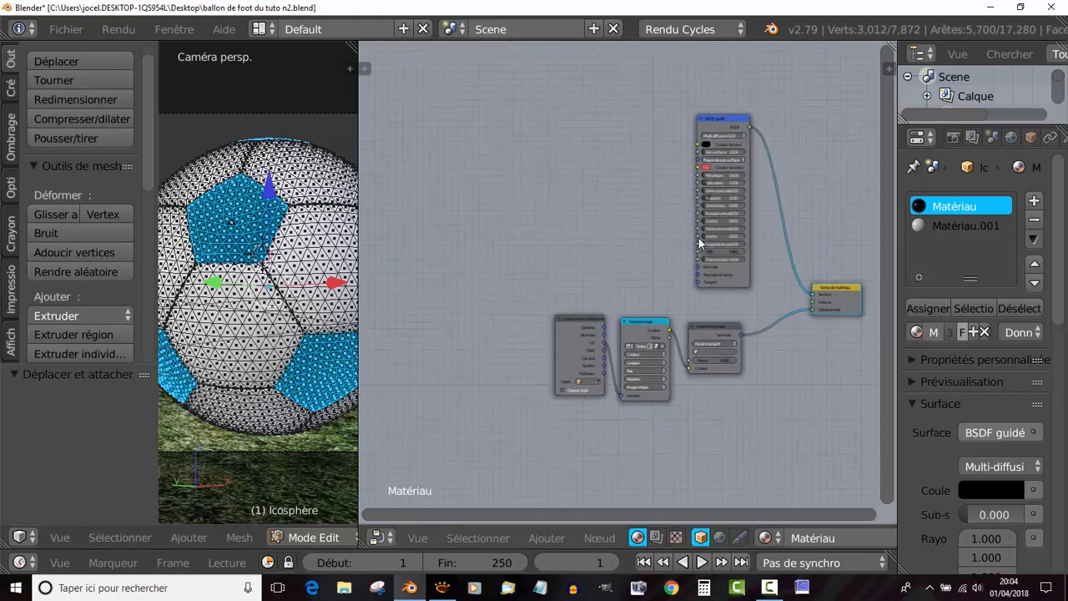
{"action": "scroll", "coordinate": [621, 448], "scroll_direction": "up", "scroll_amount": 1}
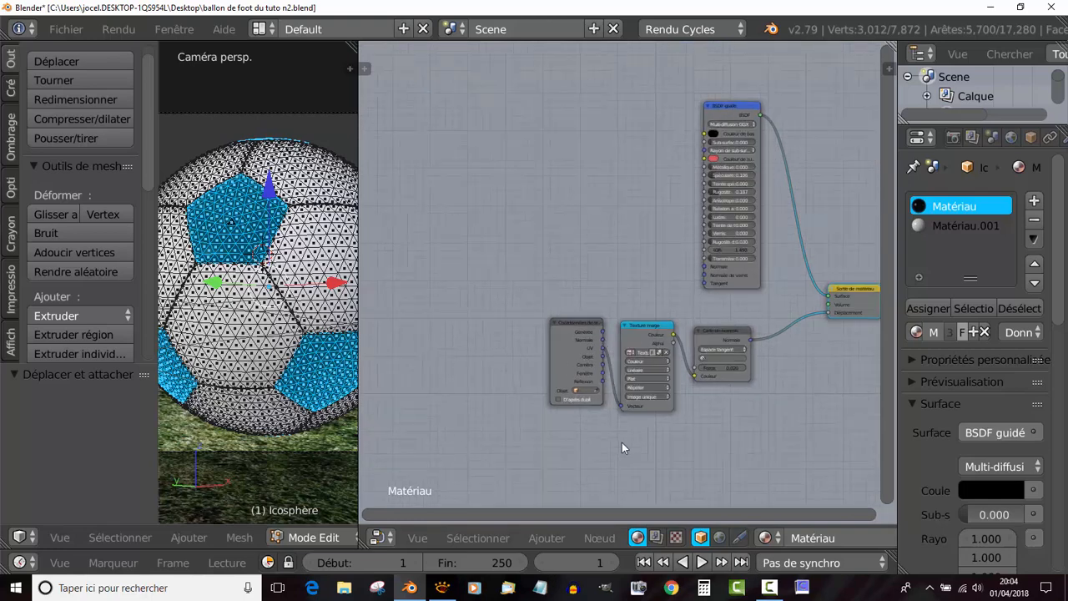
{"action": "scroll", "coordinate": [622, 448], "scroll_direction": "up", "scroll_amount": 1}
{"action": "middle_click_drag", "start_coordinate": [768, 423], "coordinate": [692, 427]}
{"action": "scroll", "coordinate": [663, 316], "scroll_direction": "up", "scroll_amount": 2}
{"action": "scroll", "coordinate": [700, 206], "scroll_direction": "down", "scroll_amount": 2}
{"action": "scroll", "coordinate": [763, 231], "scroll_direction": "up", "scroll_amount": 1}
{"action": "middle_click_drag", "start_coordinate": [763, 230], "coordinate": [676, 283]}
{"action": "scroll", "coordinate": [658, 289], "scroll_direction": "up", "scroll_amount": 5}
{"action": "left_click_drag", "start_coordinate": [673, 205], "coordinate": [617, 204]}
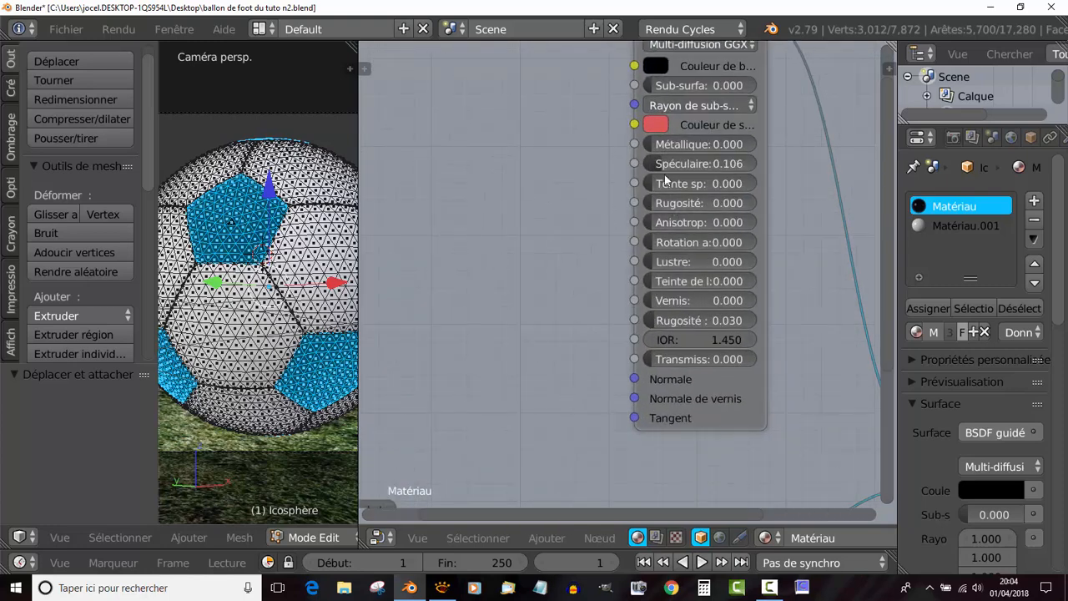
{"action": "left_click_drag", "start_coordinate": [665, 164], "coordinate": [653, 163]}
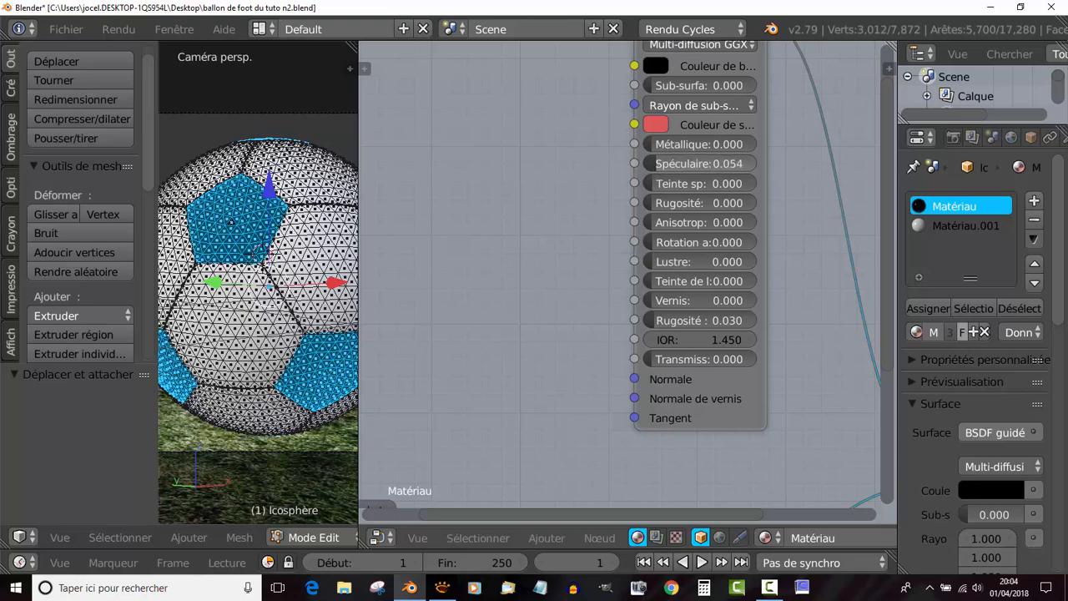
Step: Widen the 3D viewport beside the node editor and frame the whole soccer ball in it
{"action": "scroll", "coordinate": [495, 356], "scroll_direction": "down", "scroll_amount": 1}
{"action": "scroll", "coordinate": [495, 361], "scroll_direction": "down", "scroll_amount": 1}
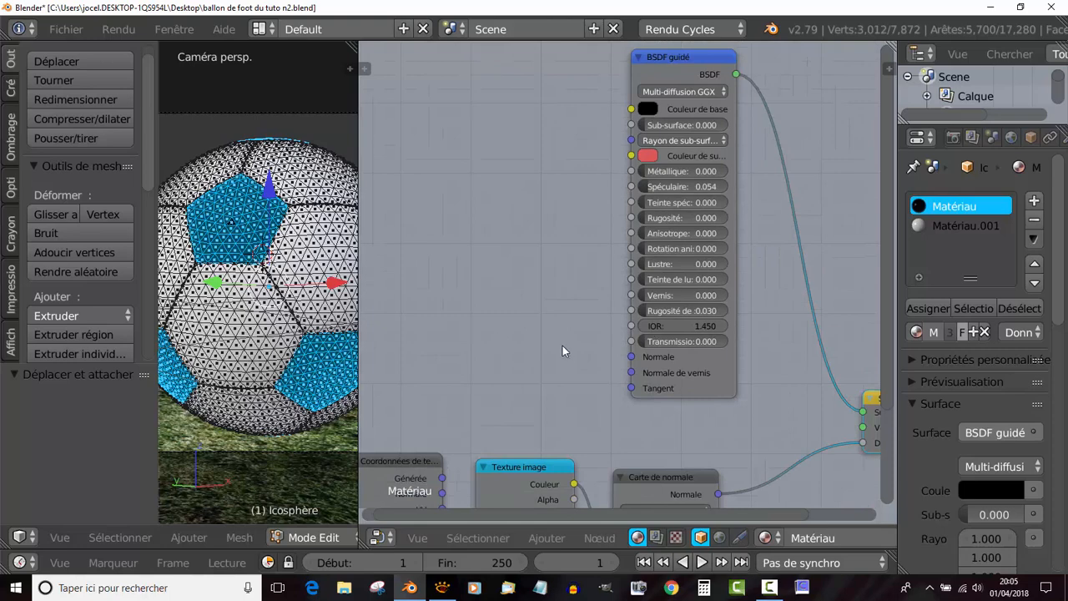
{"action": "middle_click_drag", "start_coordinate": [565, 350], "coordinate": [797, 167]}
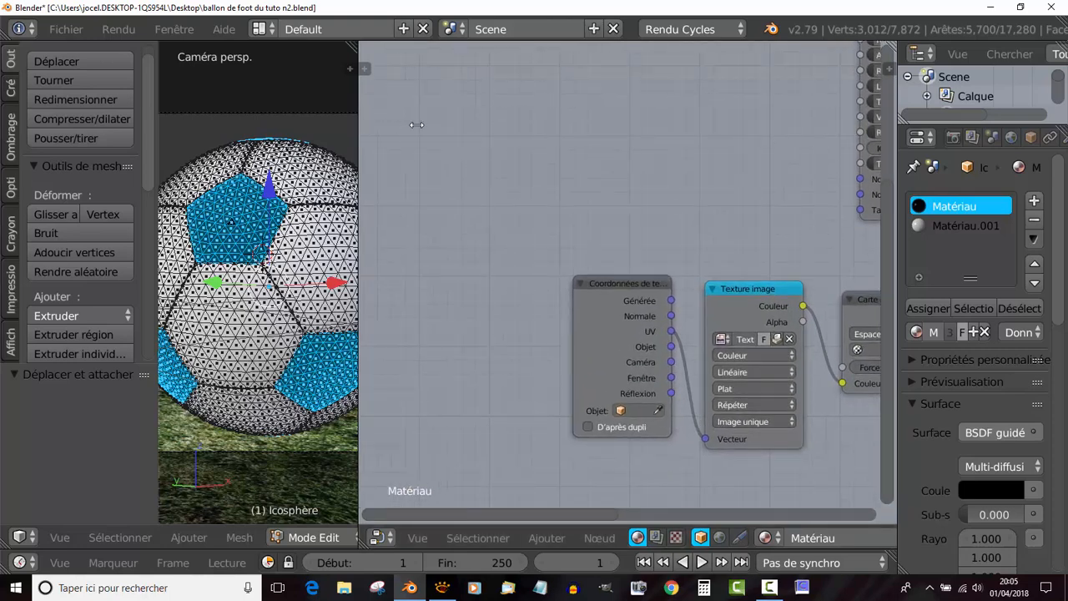
{"action": "left_click_drag", "start_coordinate": [360, 129], "coordinate": [461, 123]}
{"action": "scroll", "coordinate": [550, 260], "scroll_direction": "down", "scroll_amount": 1}
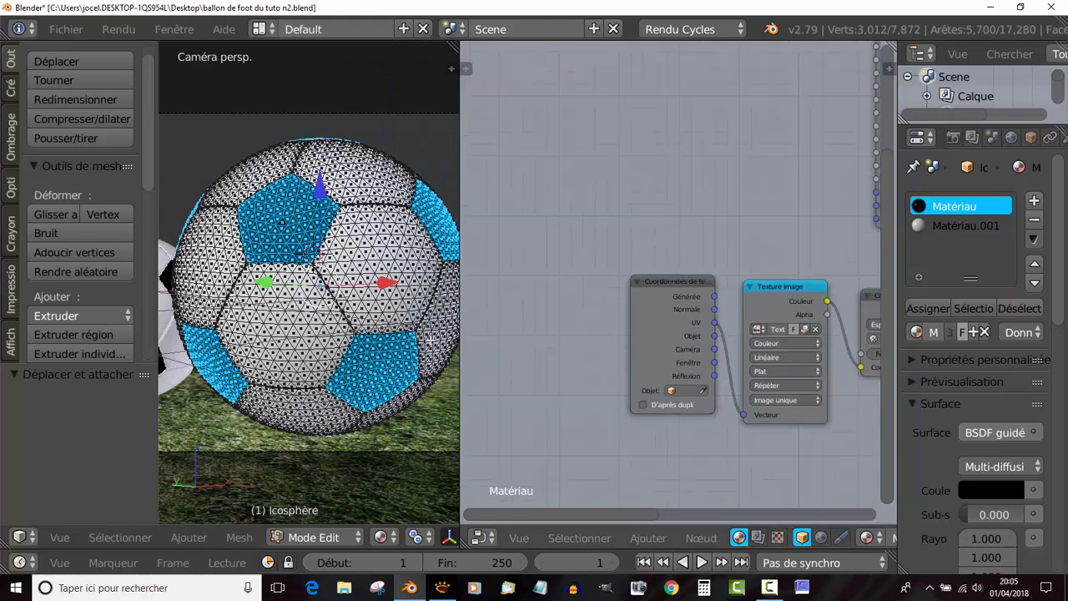
{"action": "scroll", "coordinate": [375, 367], "scroll_direction": "down", "scroll_amount": 2}
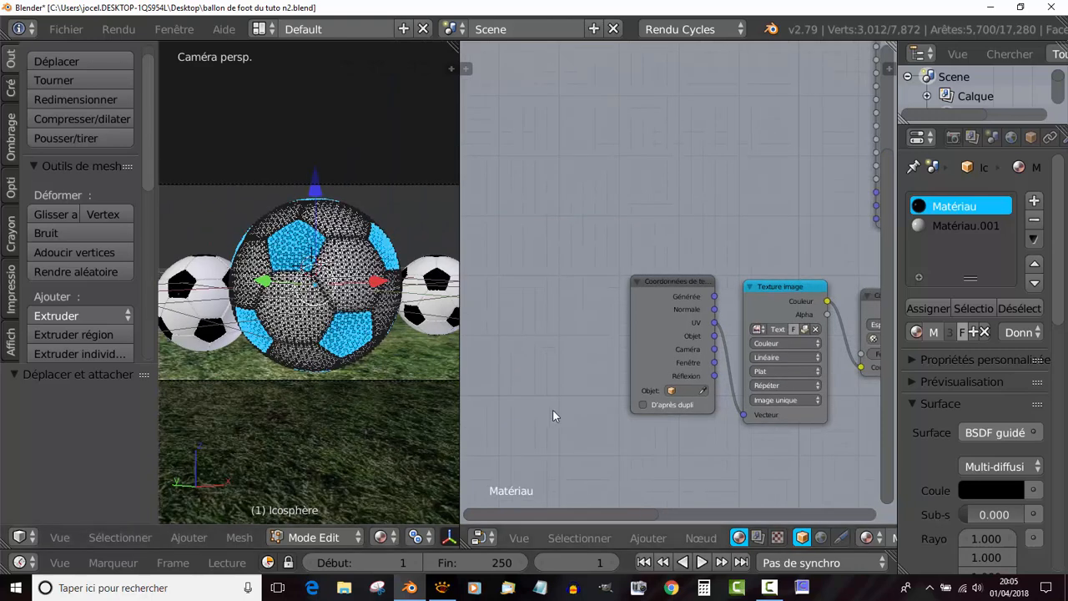
{"action": "scroll", "coordinate": [599, 420], "scroll_direction": "up", "scroll_amount": 2}
{"action": "scroll", "coordinate": [600, 419], "scroll_direction": "down", "scroll_amount": 2}
{"action": "scroll", "coordinate": [599, 420], "scroll_direction": "down", "scroll_amount": 1}
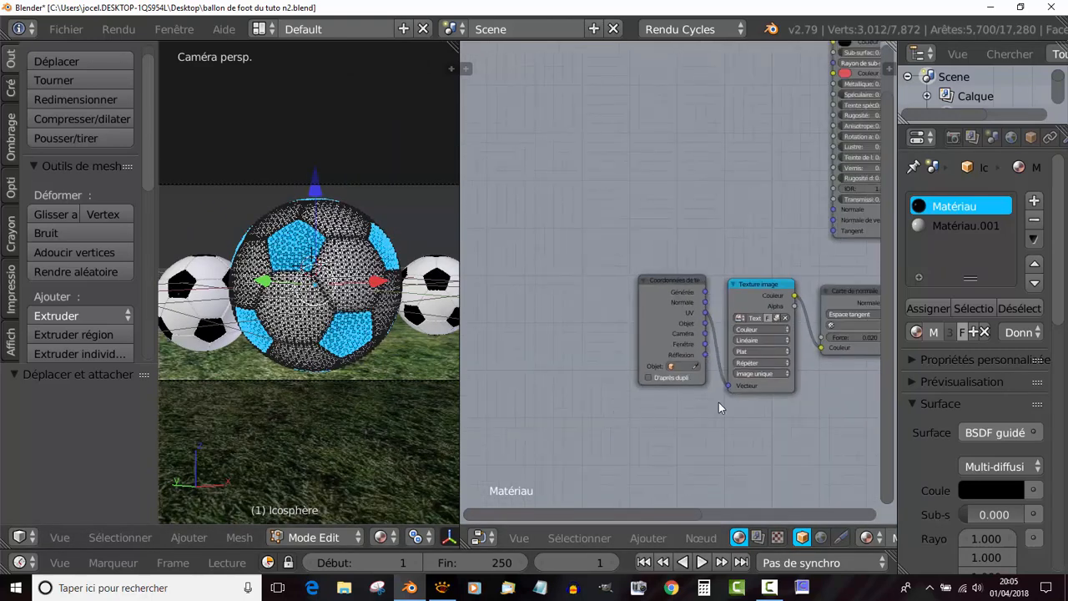
Step: Move the Carte de normale, Texture image and texture coordinates nodes closer to the material output node
{"action": "middle_click_drag", "start_coordinate": [719, 402], "coordinate": [580, 456]}
{"action": "left_click_drag", "start_coordinate": [735, 352], "coordinate": [774, 337]}
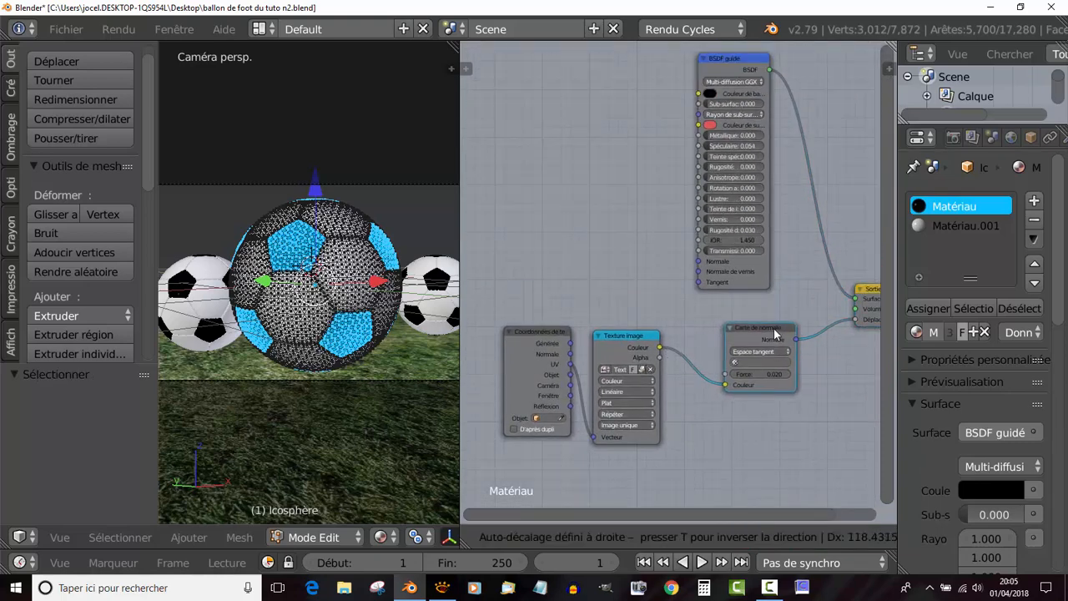
{"action": "left_click_drag", "start_coordinate": [633, 338], "coordinate": [668, 336]}
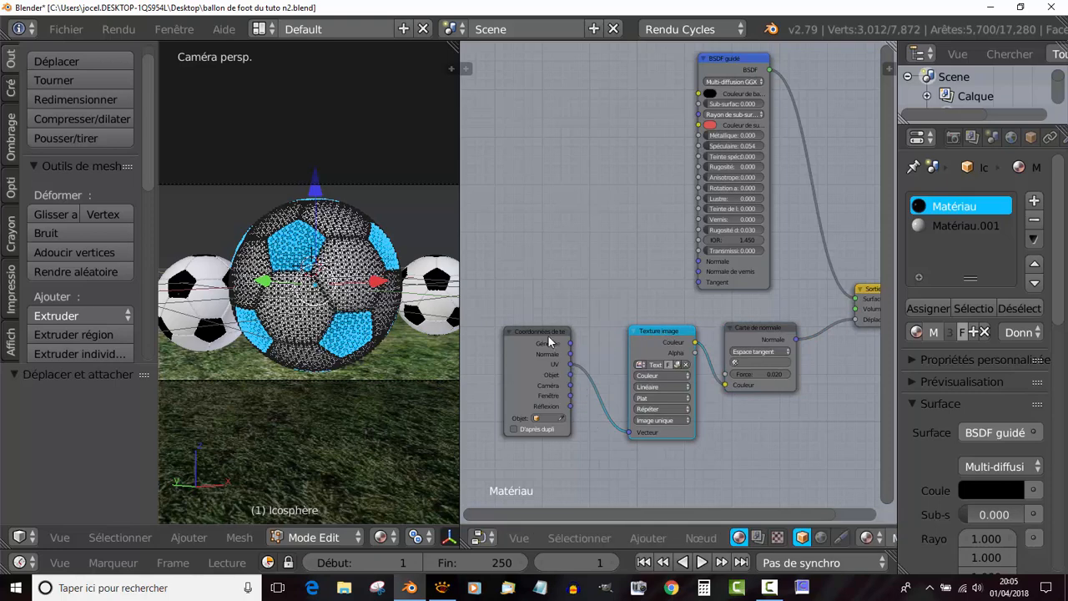
{"action": "left_click_drag", "start_coordinate": [546, 341], "coordinate": [576, 338]}
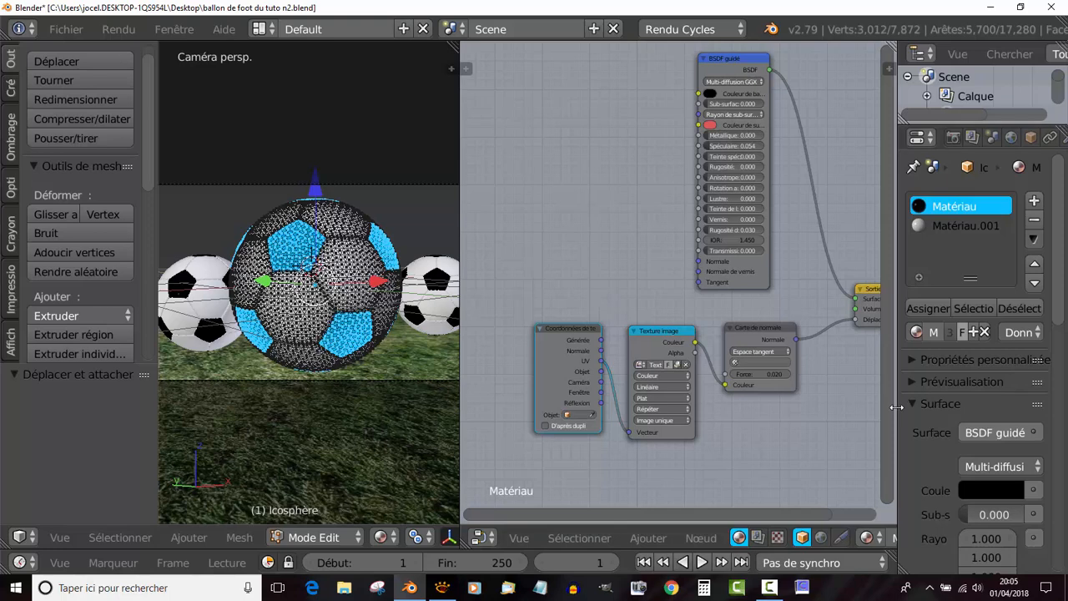
Step: Narrow the properties area to give the node editor more room, and widen the 3D viewport slightly around the ball
{"action": "scroll", "coordinate": [784, 469], "scroll_direction": "up", "scroll_amount": 3}
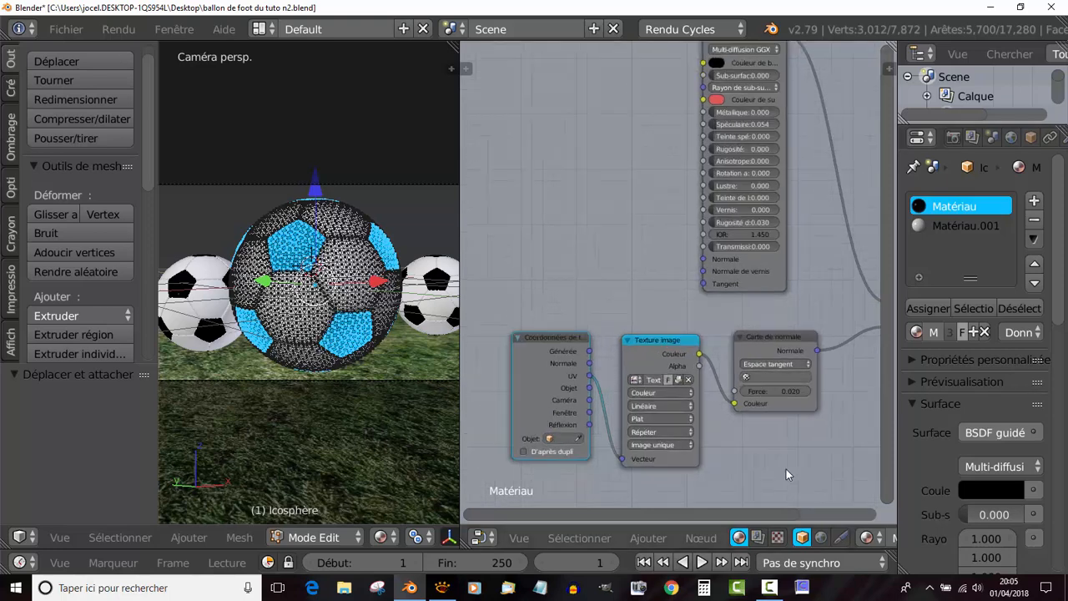
{"action": "scroll", "coordinate": [727, 343], "scroll_direction": "up", "scroll_amount": 1}
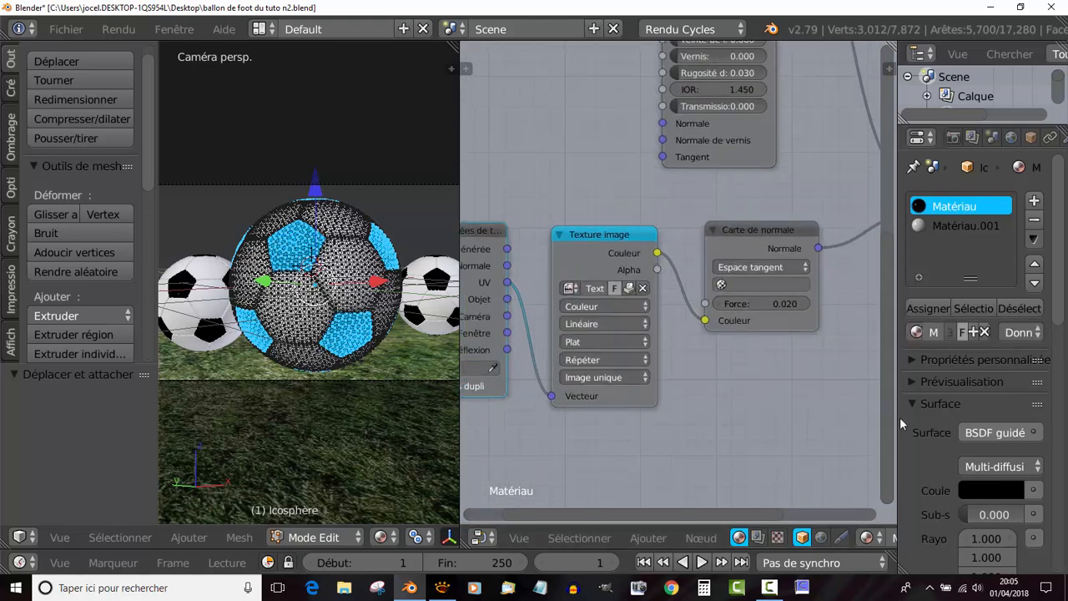
{"action": "left_click_drag", "start_coordinate": [898, 413], "coordinate": [1007, 404]}
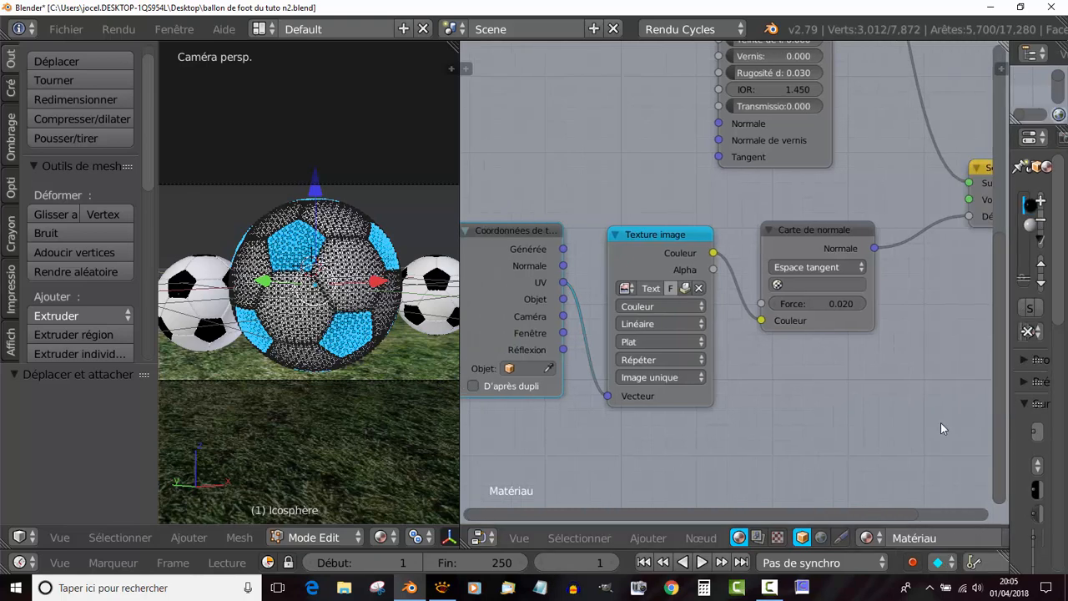
{"action": "scroll", "coordinate": [782, 414], "scroll_direction": "down", "scroll_amount": 1}
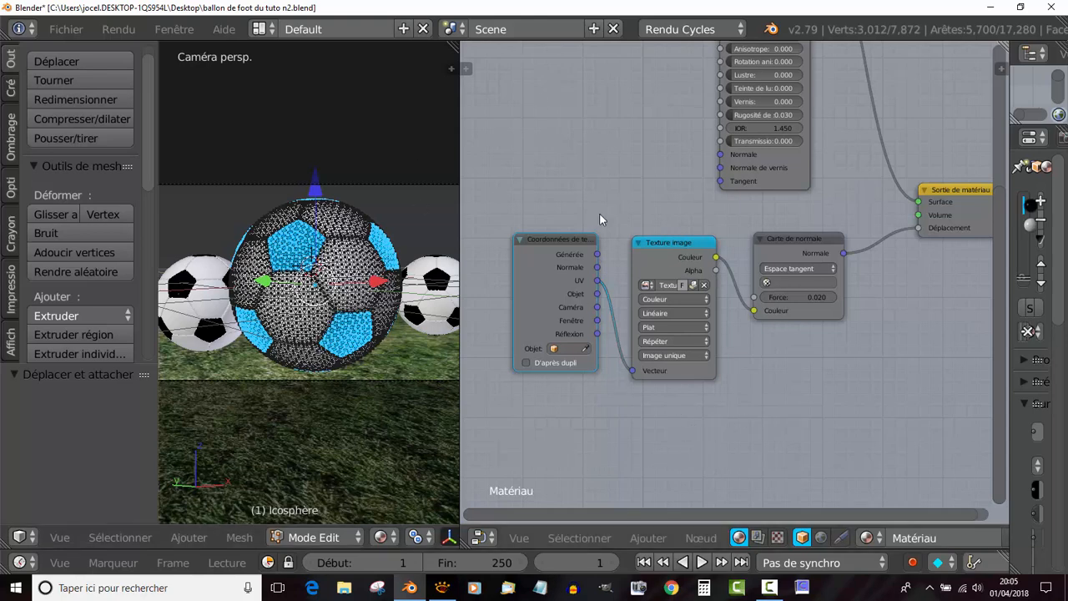
{"action": "scroll", "coordinate": [807, 279], "scroll_direction": "up", "scroll_amount": 1}
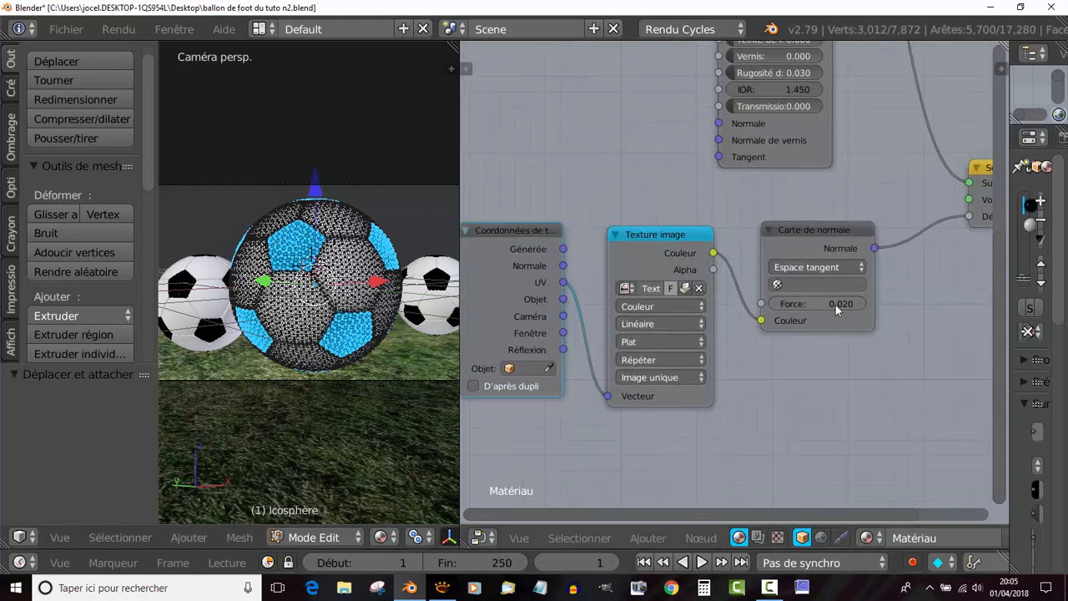
{"action": "middle_click_drag", "start_coordinate": [810, 370], "coordinate": [880, 382]}
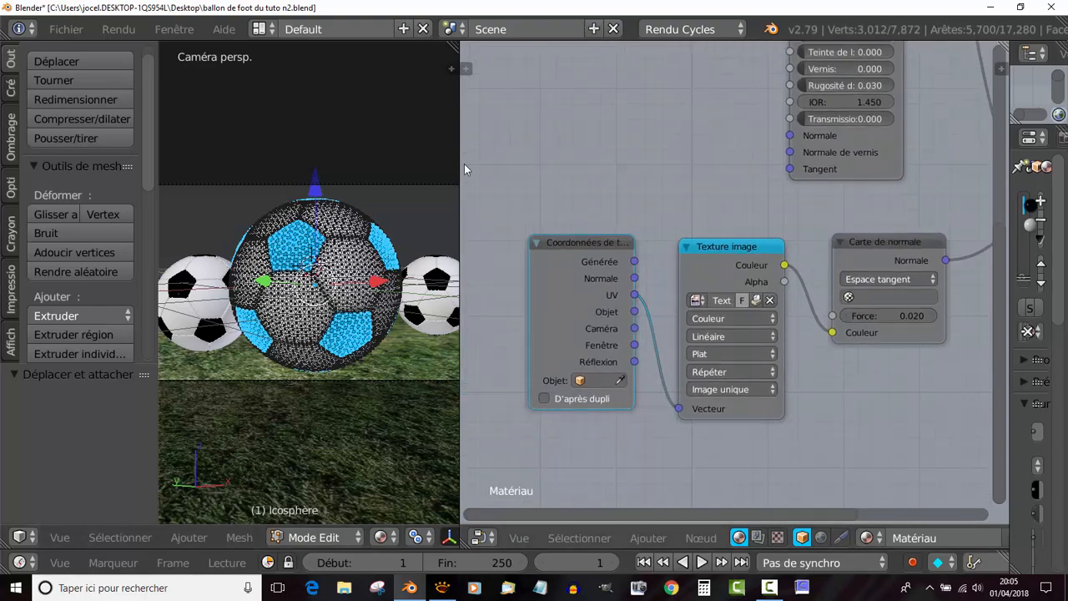
{"action": "left_click_drag", "start_coordinate": [459, 154], "coordinate": [496, 153]}
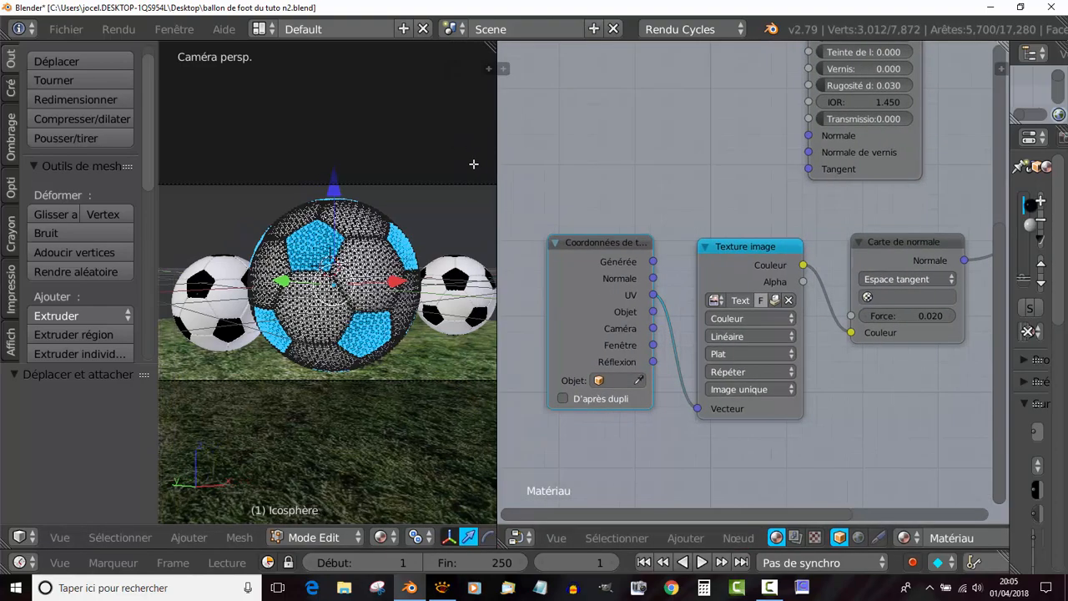
{"action": "scroll", "coordinate": [330, 317], "scroll_direction": "up", "scroll_amount": 4}
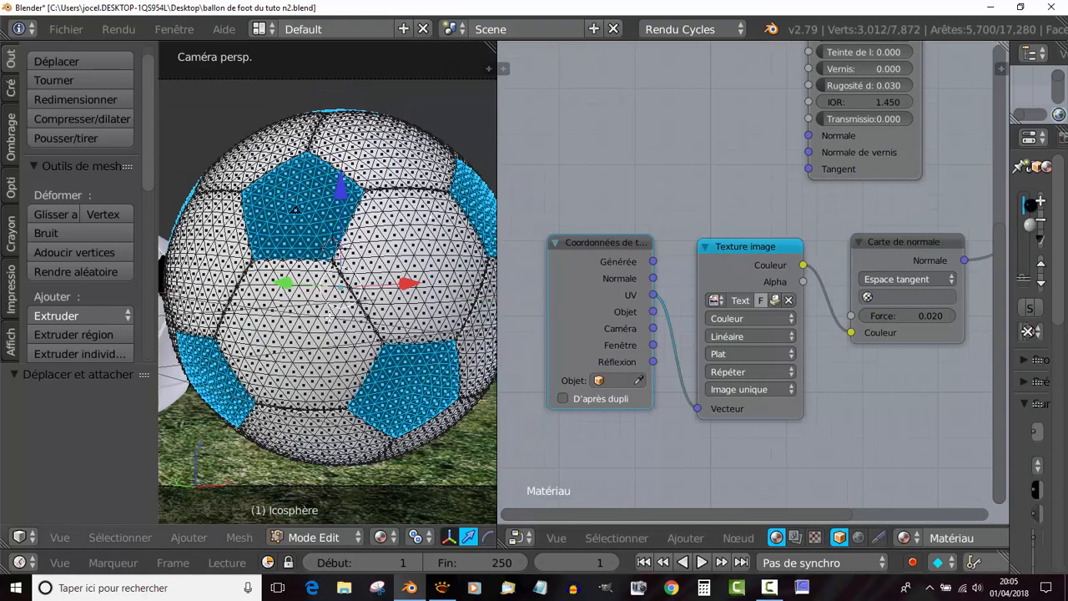
Step: Replace the node editor with the UV/Image editor, hide its tool shelf and display the TexturesCom_Leather0112_2_seamless_S.jpg image whole
{"action": "left_click", "coordinate": [511, 537]}
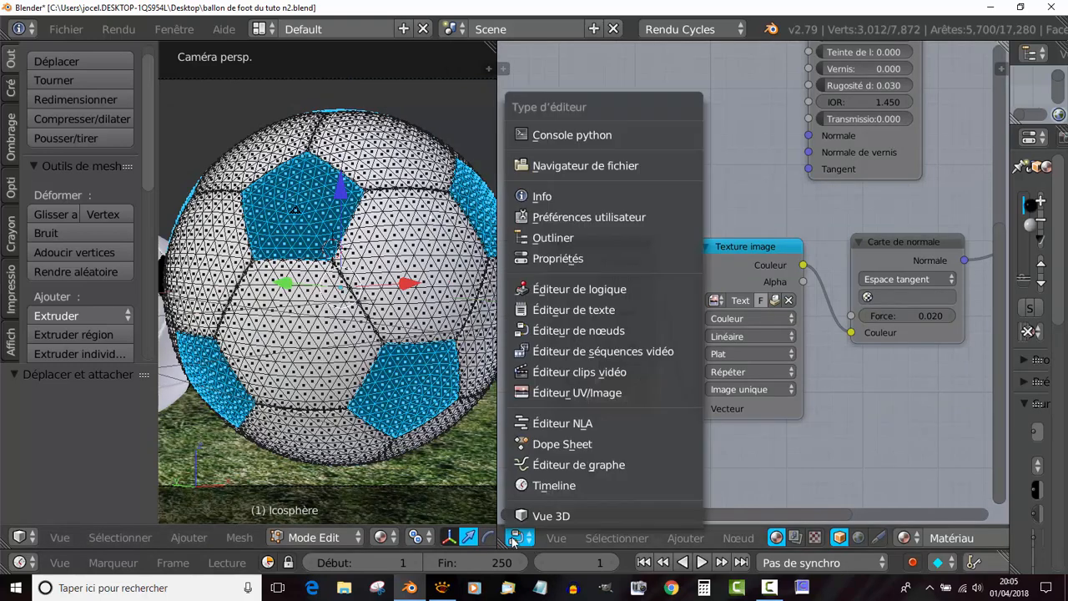
{"action": "left_click", "coordinate": [544, 394]}
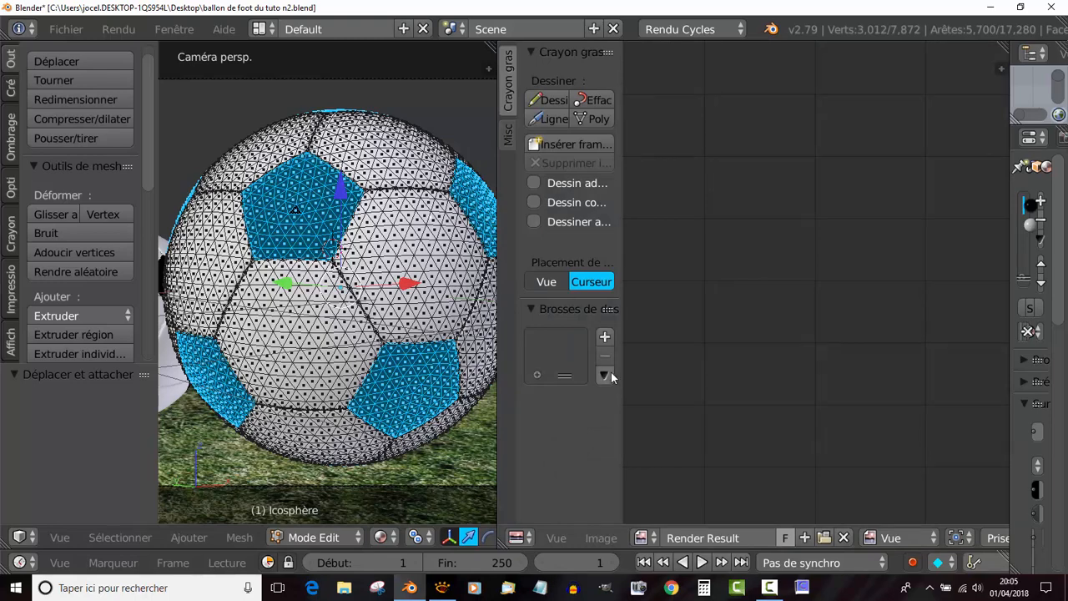
{"action": "left_click_drag", "start_coordinate": [623, 416], "coordinate": [523, 432]}
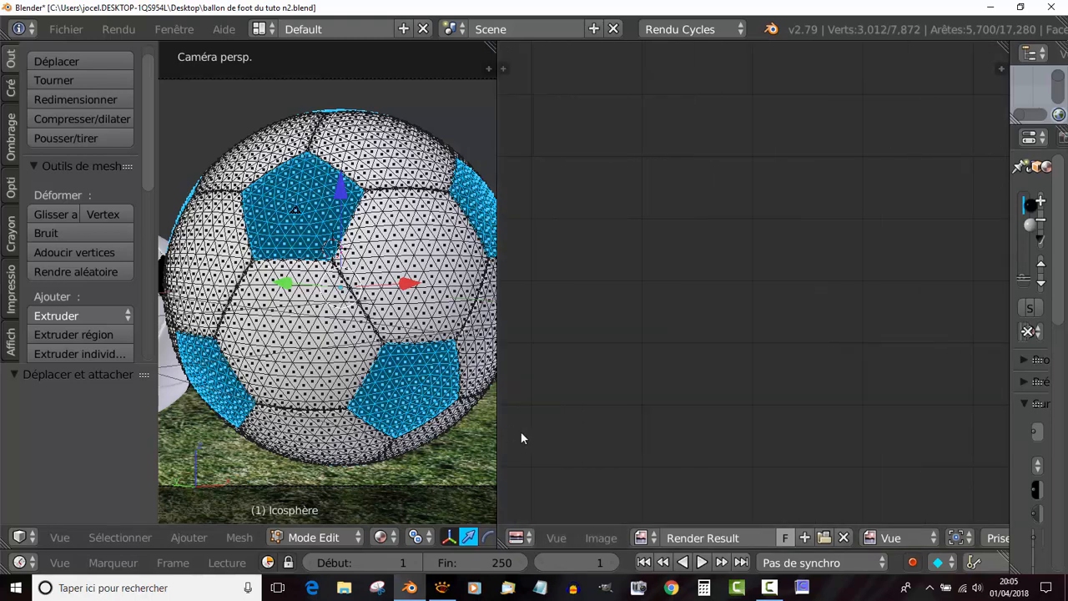
{"action": "left_click", "coordinate": [640, 539]}
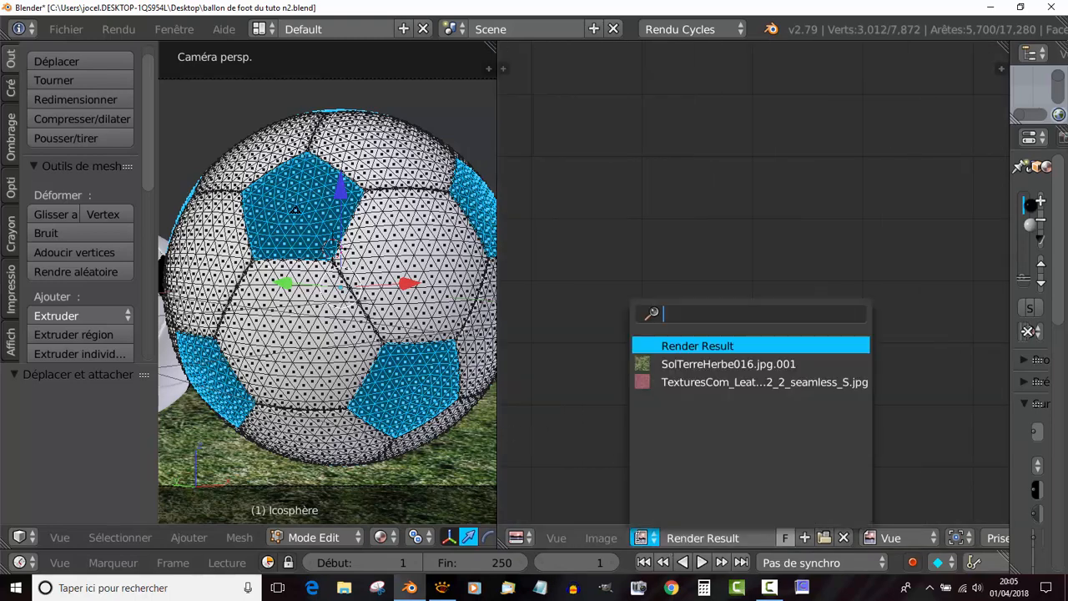
{"action": "left_click", "coordinate": [687, 382]}
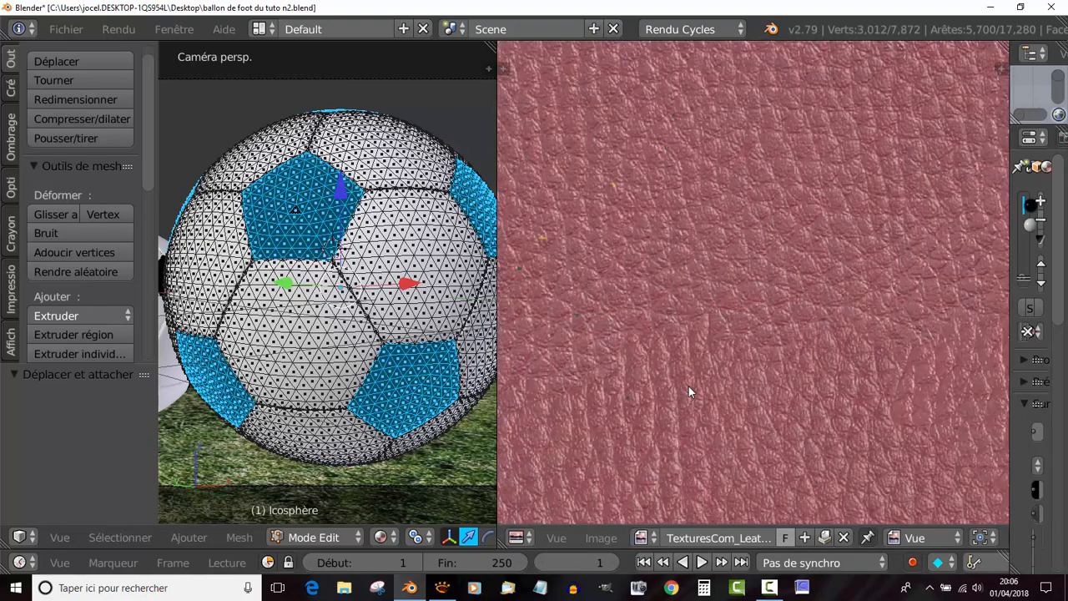
{"action": "scroll", "coordinate": [688, 388], "scroll_direction": "down", "scroll_amount": 3}
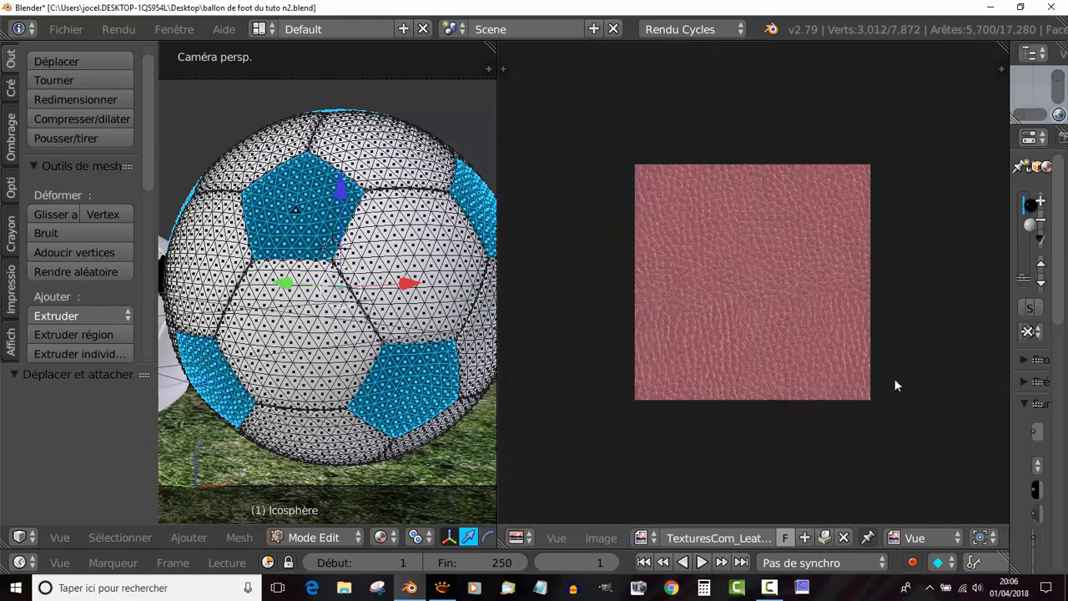
Step: Put the enlarged 3D viewport in front orthographic view and UV-unwrap the selected black panels with Déplier
{"action": "key", "text": "KP_0"}
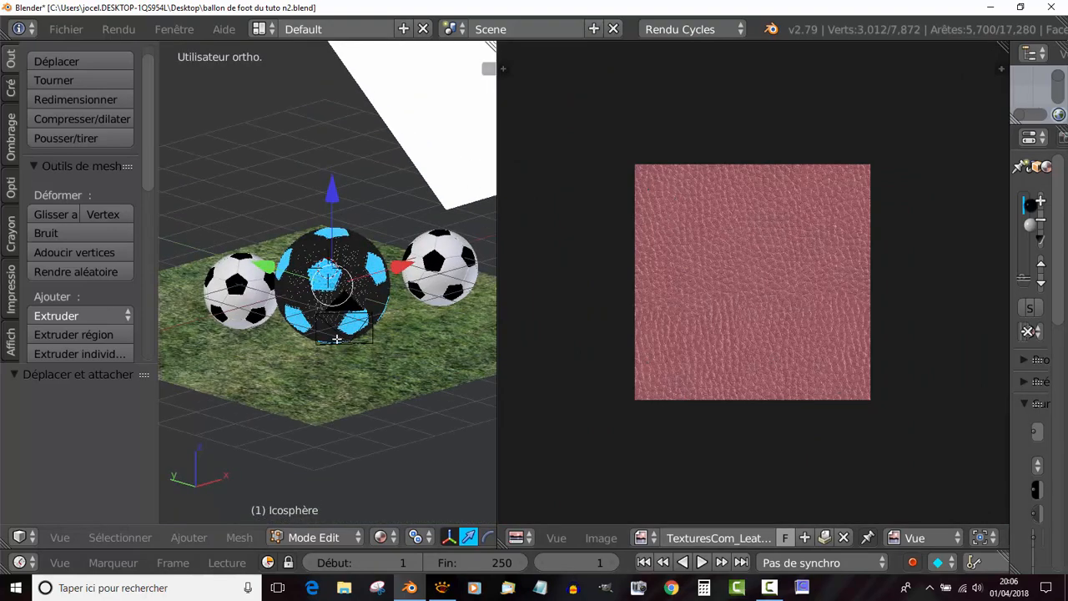
{"action": "scroll", "coordinate": [337, 338], "scroll_direction": "up", "scroll_amount": 4}
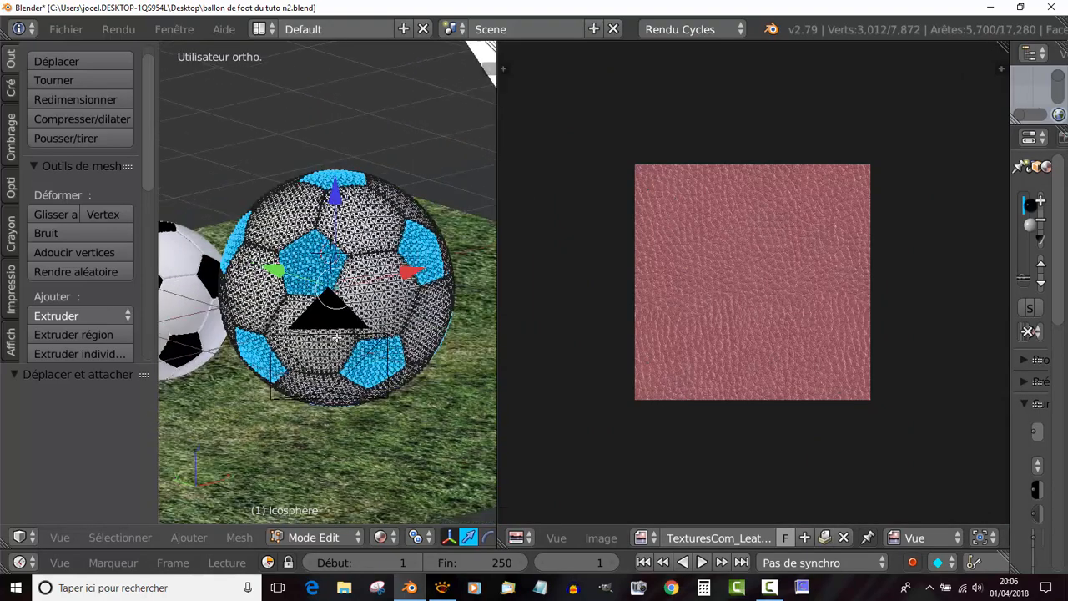
{"action": "key", "text": "KP_1"}
{"action": "scroll", "coordinate": [337, 338], "scroll_direction": "up", "scroll_amount": 1}
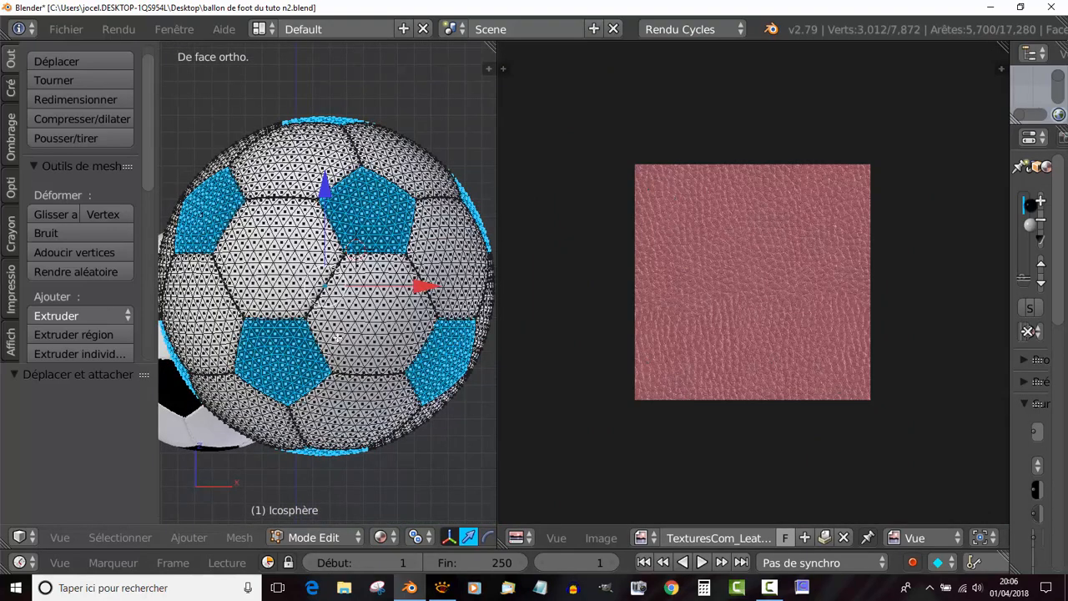
{"action": "left_click_drag", "start_coordinate": [500, 434], "coordinate": [563, 431]}
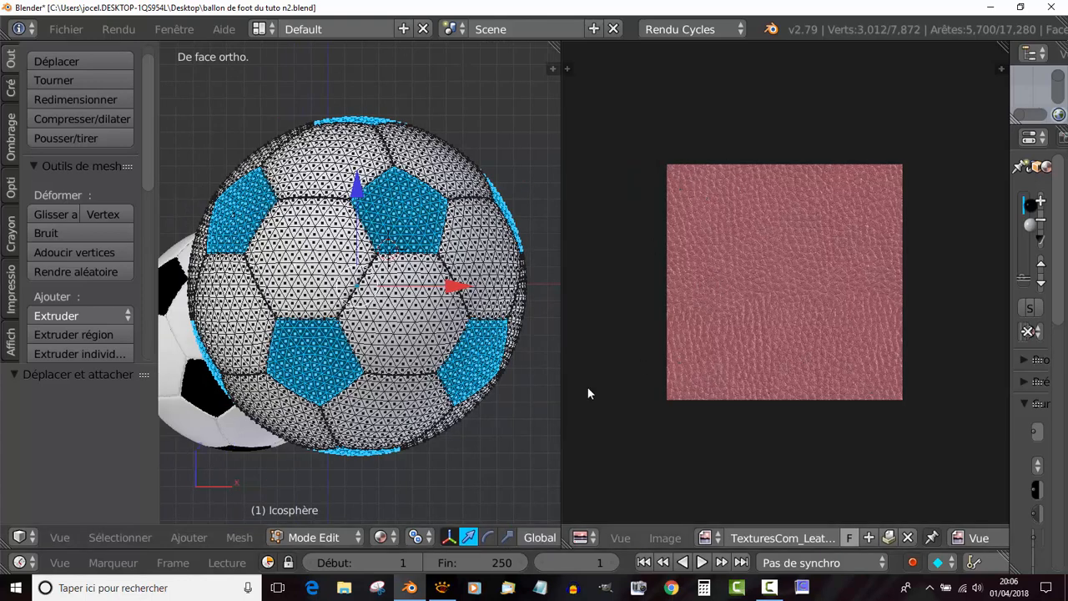
{"action": "left_click", "coordinate": [238, 537]}
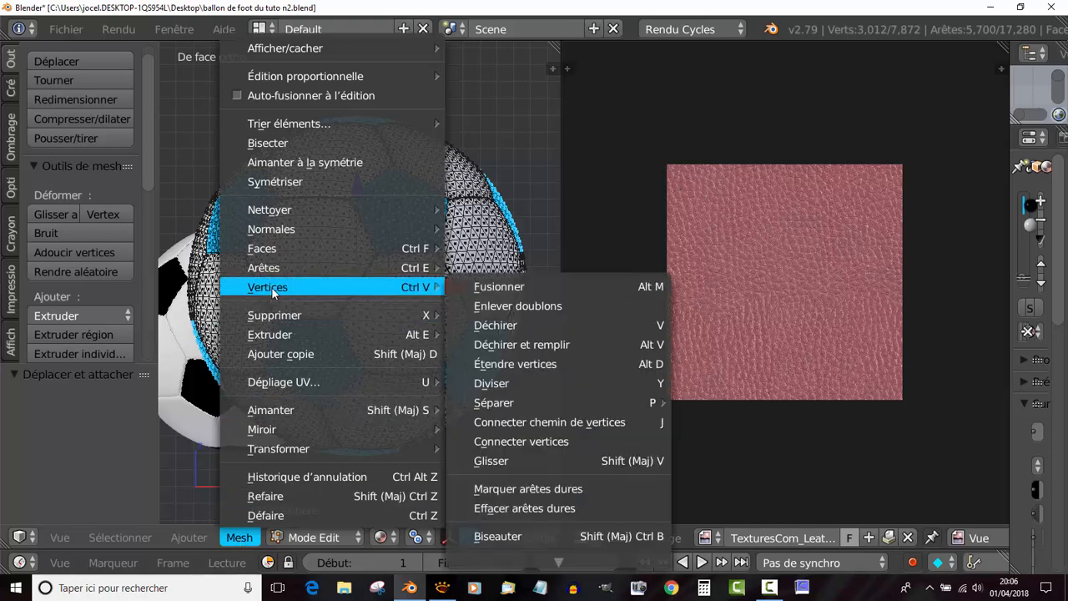
{"action": "mouse_move", "coordinate": [272, 377]}
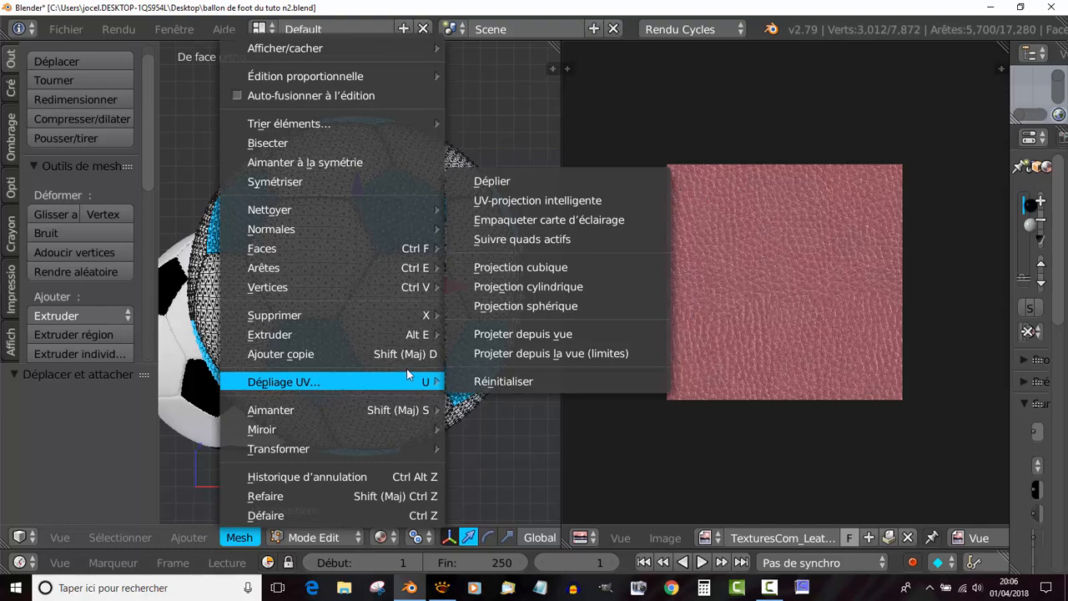
{"action": "left_click", "coordinate": [518, 181]}
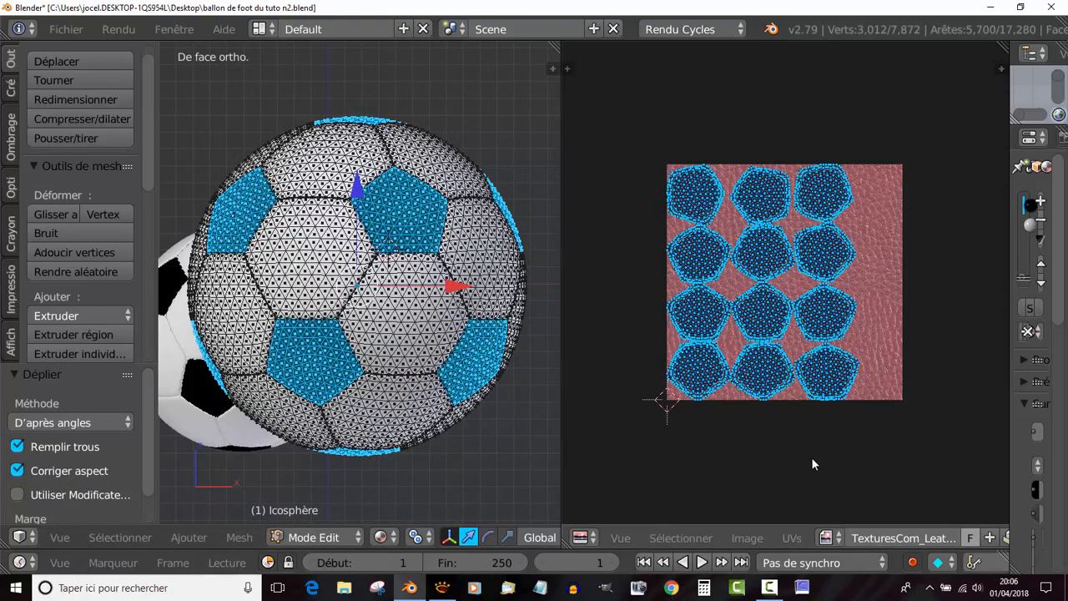
Step: Inspect the unwrapped panels over the leather image and set the 3D viewport shading to Rendu
{"action": "scroll", "coordinate": [822, 442], "scroll_direction": "up", "scroll_amount": 4}
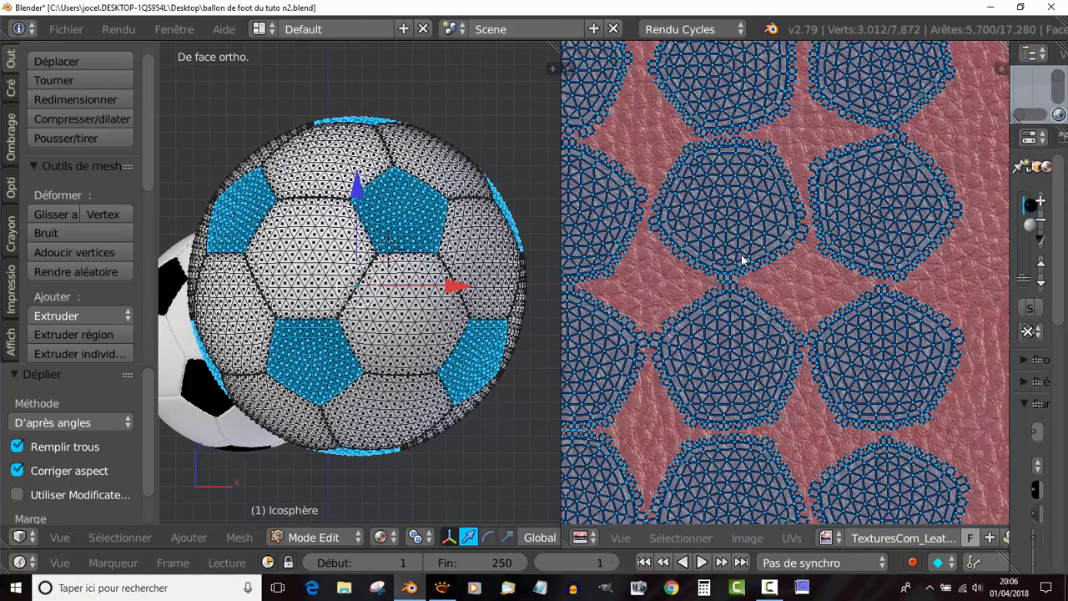
{"action": "scroll", "coordinate": [291, 325], "scroll_direction": "up", "scroll_amount": 5}
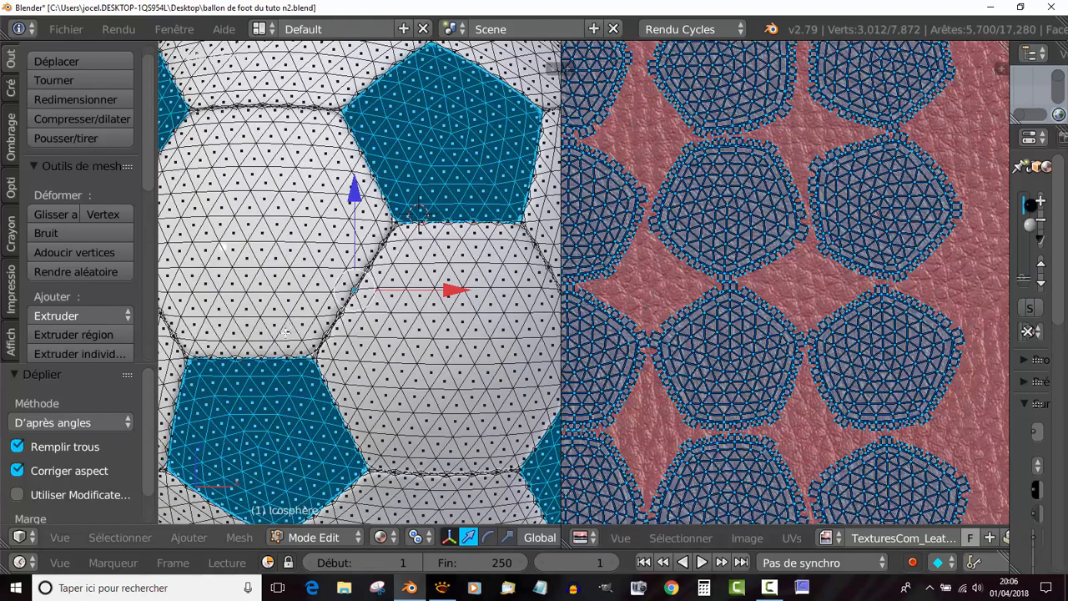
{"action": "scroll", "coordinate": [246, 411], "scroll_direction": "up", "scroll_amount": 1}
{"action": "scroll", "coordinate": [245, 415], "scroll_direction": "down", "scroll_amount": 4}
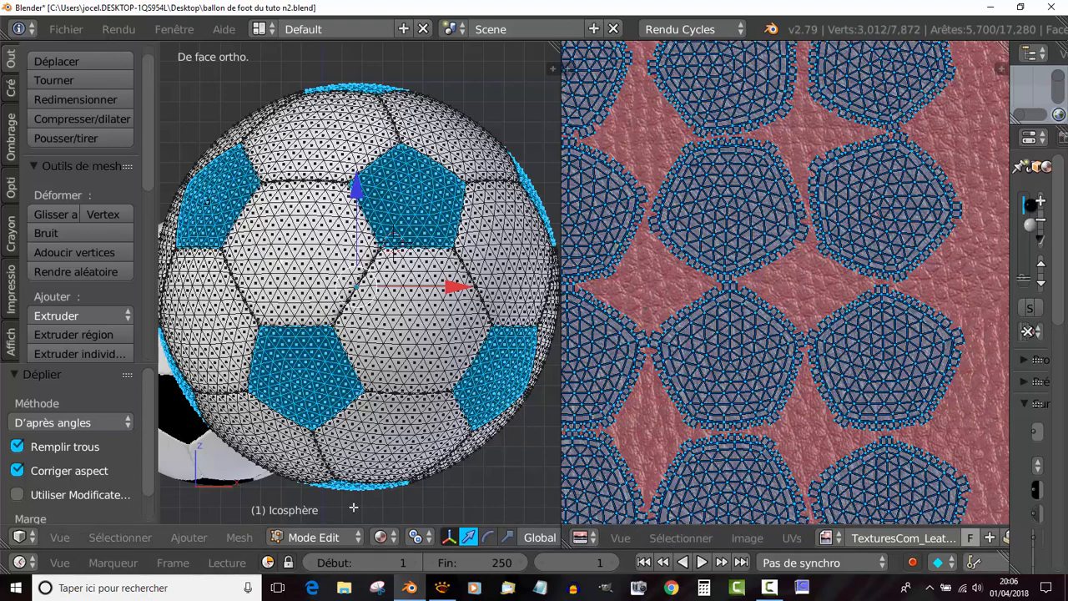
{"action": "left_click", "coordinate": [381, 536]}
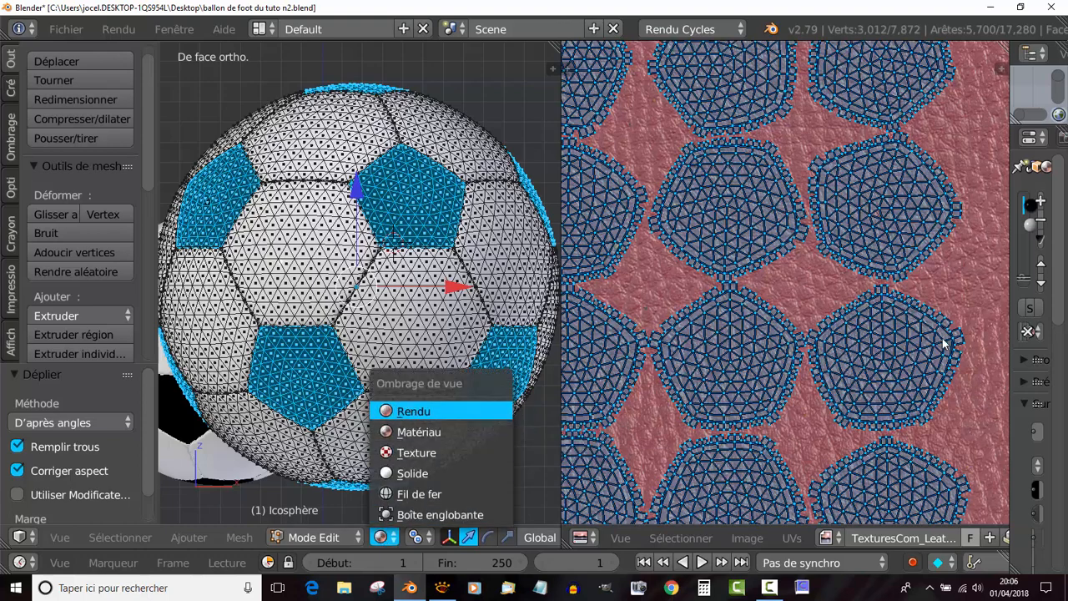
{"action": "key", "text": "Return"}
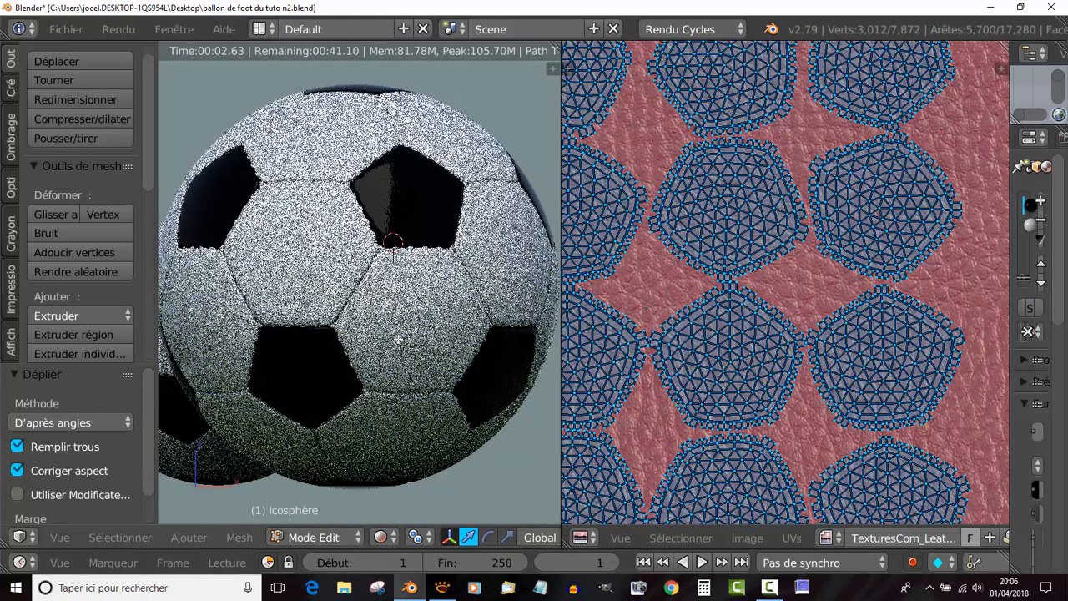
{"action": "scroll", "coordinate": [742, 350], "scroll_direction": "down", "scroll_amount": 3}
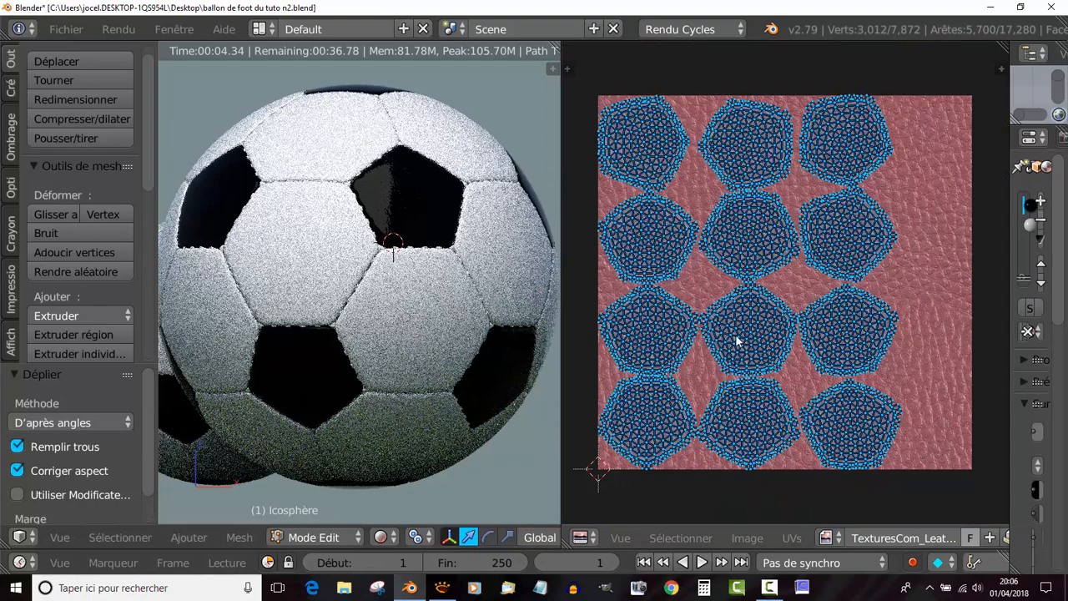
Step: Scale the black panels' UV islands over the leather image by a factor of about 4.048
{"action": "scroll", "coordinate": [376, 292], "scroll_direction": "up", "scroll_amount": 3}
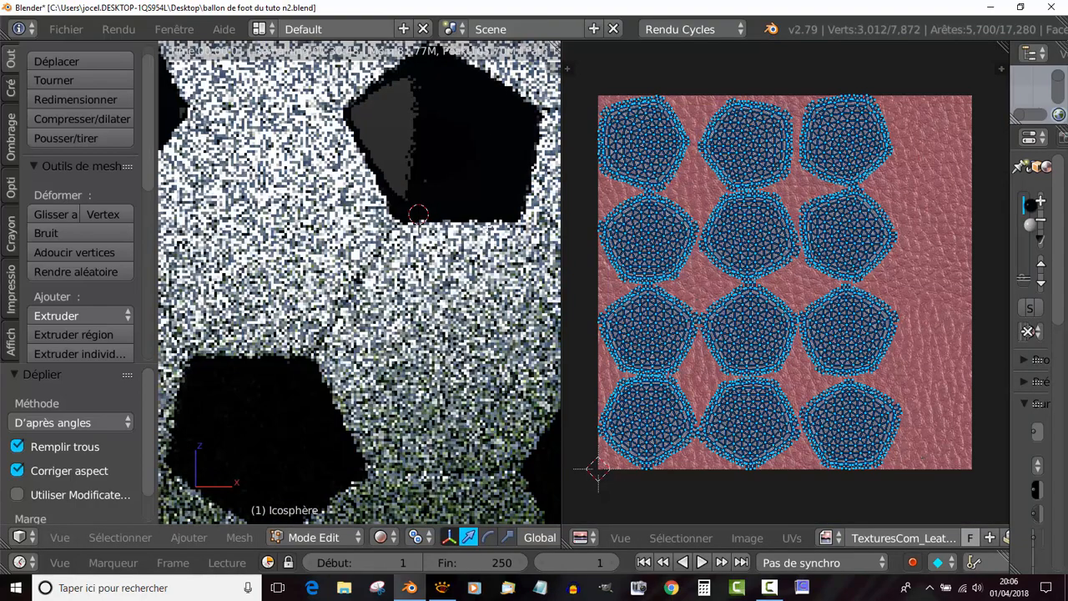
{"action": "scroll", "coordinate": [486, 230], "scroll_direction": "down", "scroll_amount": 3}
{"action": "scroll", "coordinate": [418, 351], "scroll_direction": "up", "scroll_amount": 4}
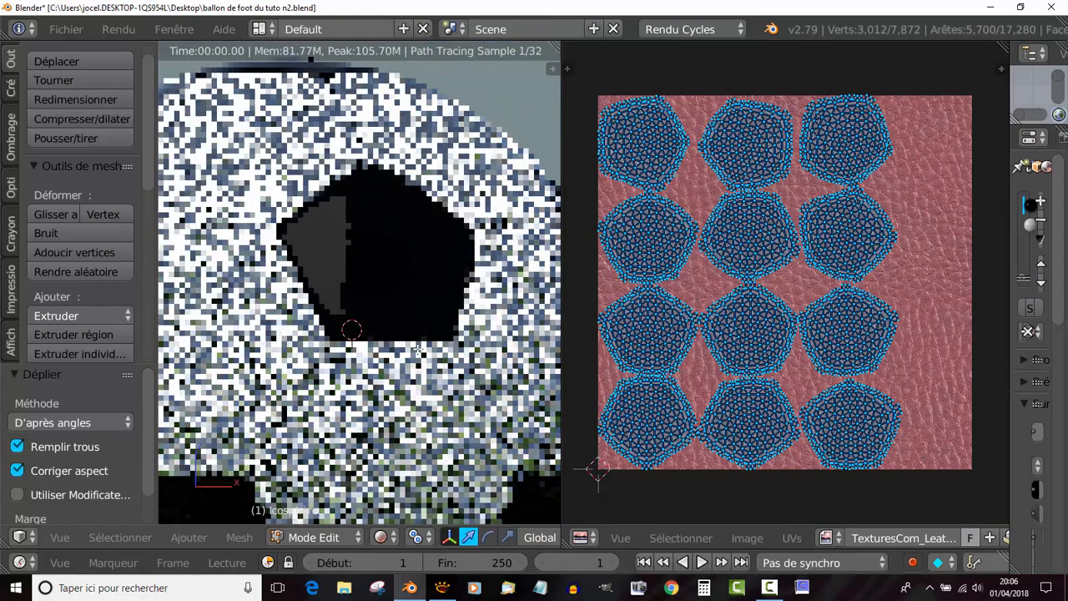
{"action": "scroll", "coordinate": [418, 351], "scroll_direction": "up", "scroll_amount": 3}
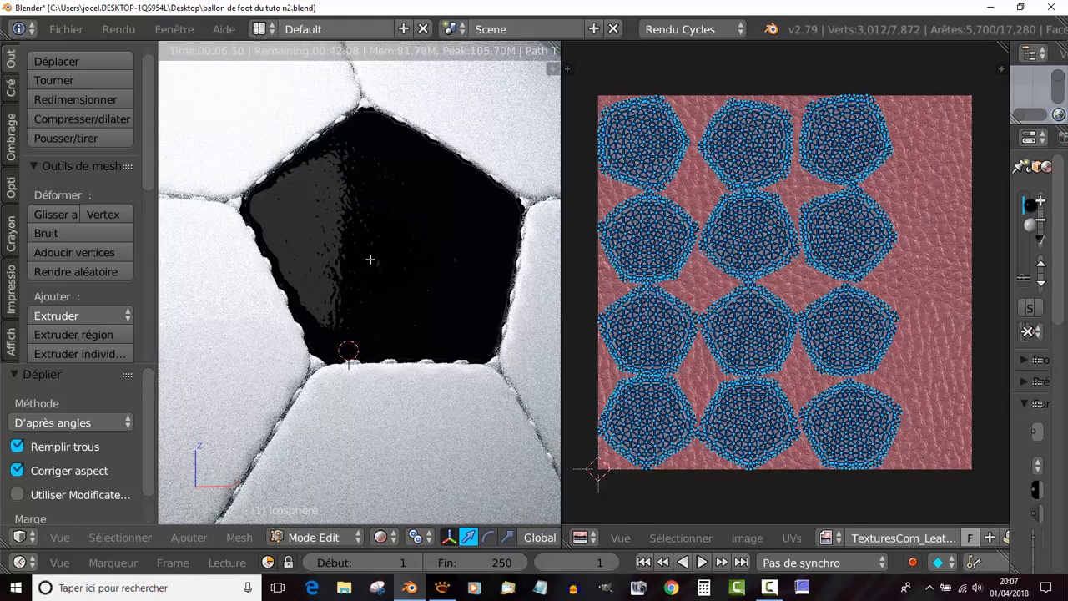
{"action": "scroll", "coordinate": [906, 330], "scroll_direction": "down", "scroll_amount": 3}
{"action": "scroll", "coordinate": [870, 360], "scroll_direction": "up", "scroll_amount": 2}
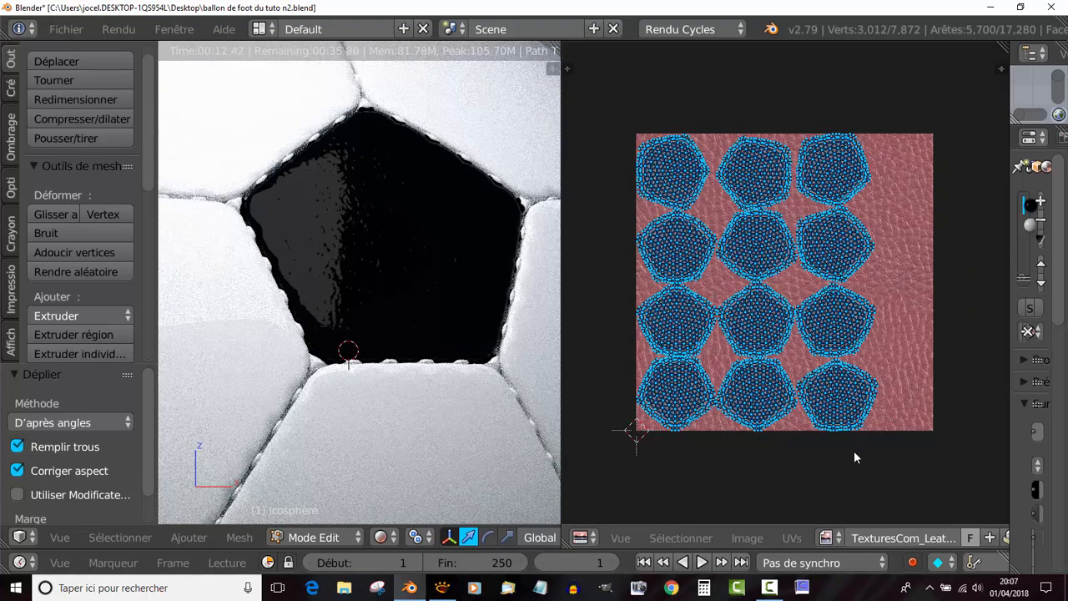
{"action": "scroll", "coordinate": [848, 437], "scroll_direction": "down", "scroll_amount": 3}
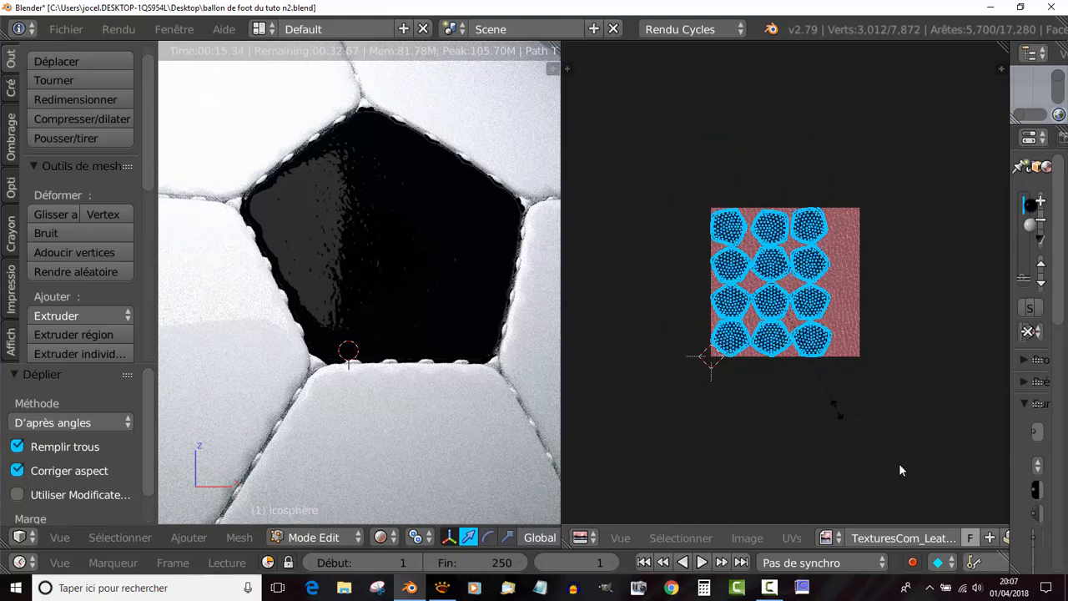
{"action": "key", "text": "s"}
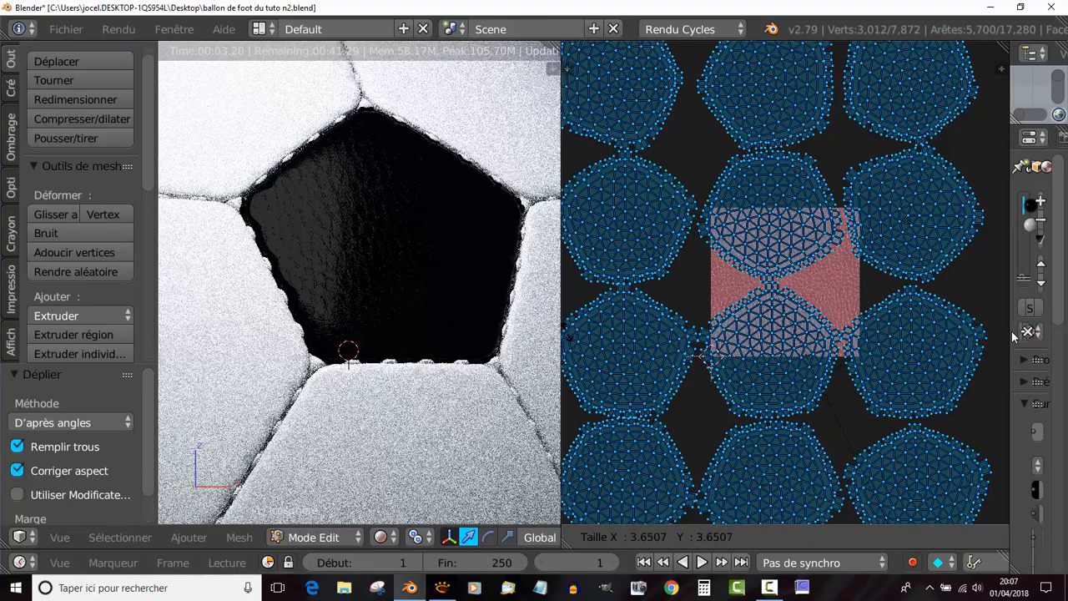
{"action": "left_click", "coordinate": [562, 336]}
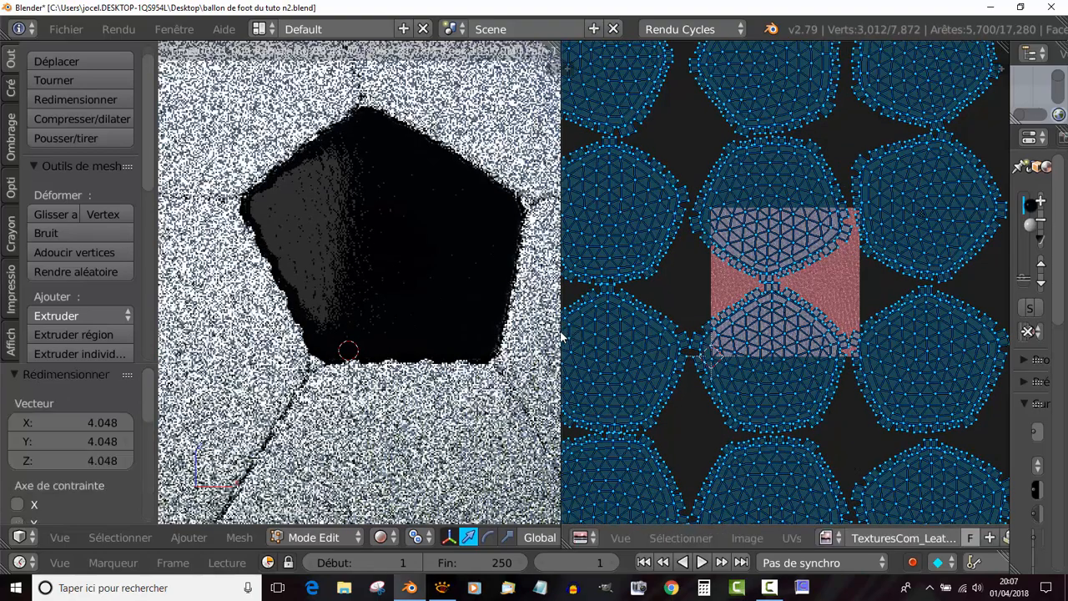
{"action": "scroll", "coordinate": [731, 259], "scroll_direction": "down", "scroll_amount": 3}
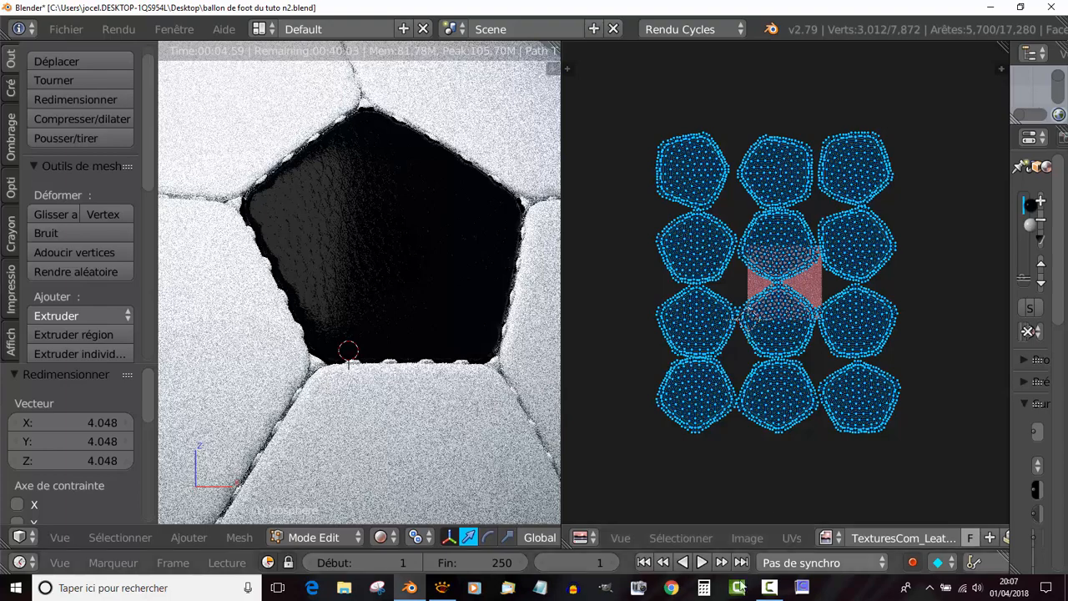
Step: Check the reference image ballon de cuir final.png in XnView, close it, and examine the rendered black panel's leather relief in Blender
{"action": "left_click", "coordinate": [443, 590]}
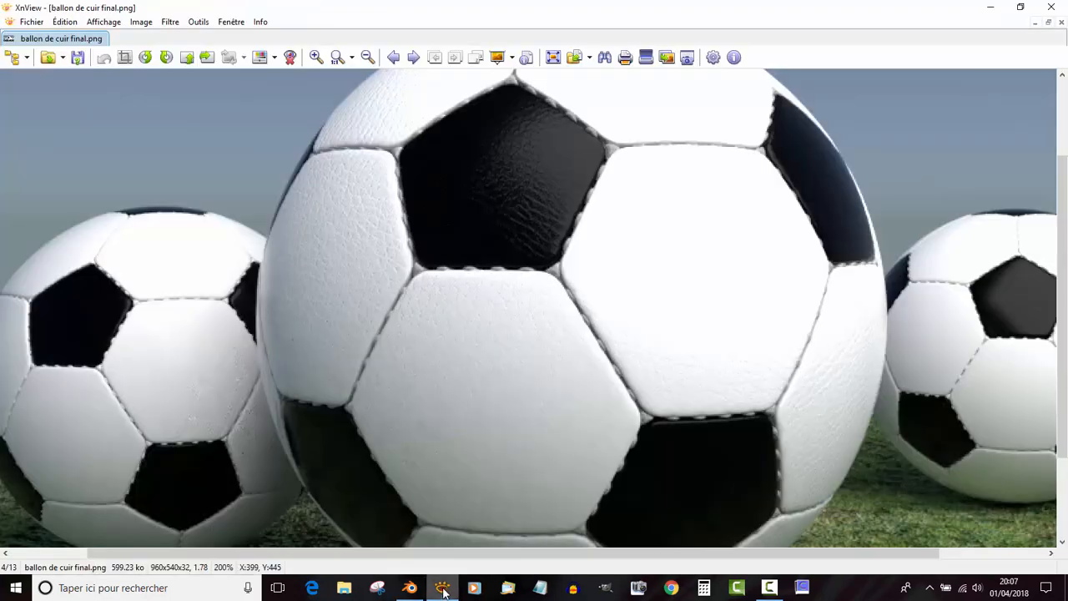
{"action": "left_click", "coordinate": [1049, 8]}
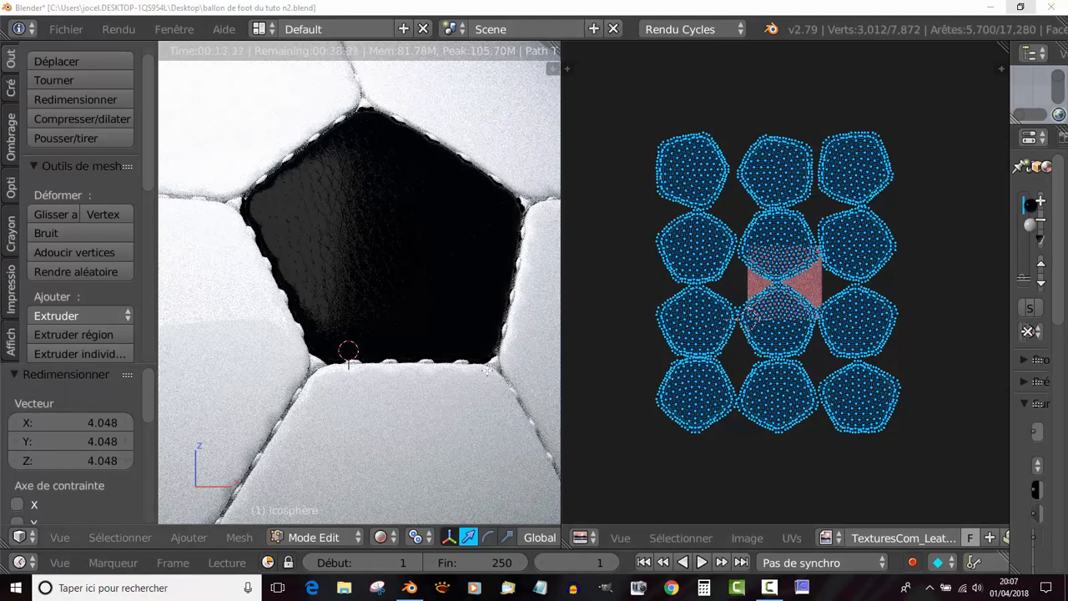
{"action": "middle_click_drag", "start_coordinate": [439, 387], "coordinate": [416, 391]}
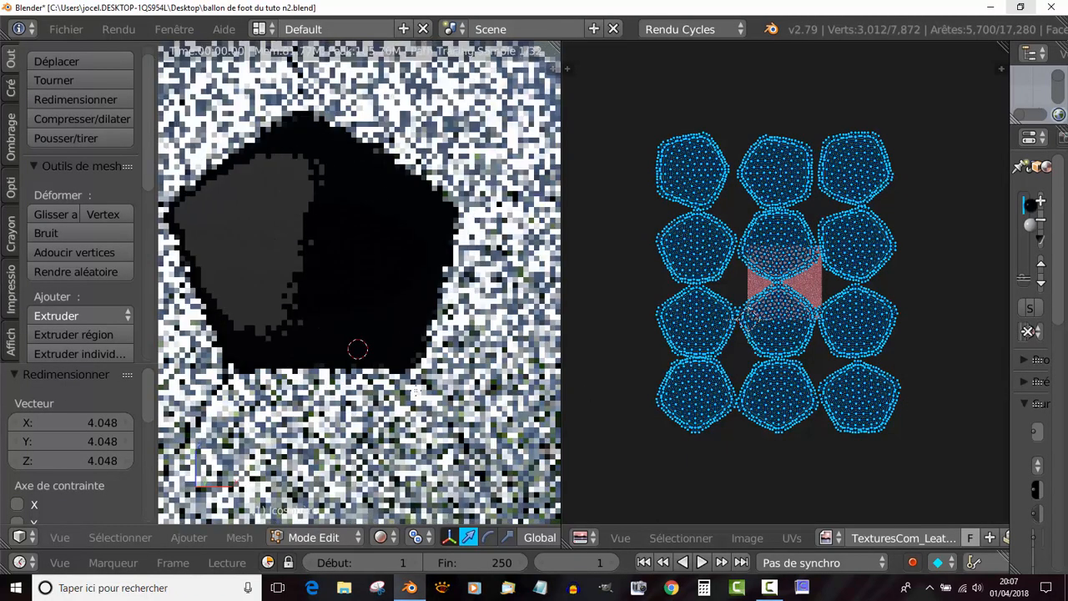
{"action": "scroll", "coordinate": [416, 390], "scroll_direction": "down", "scroll_amount": 2}
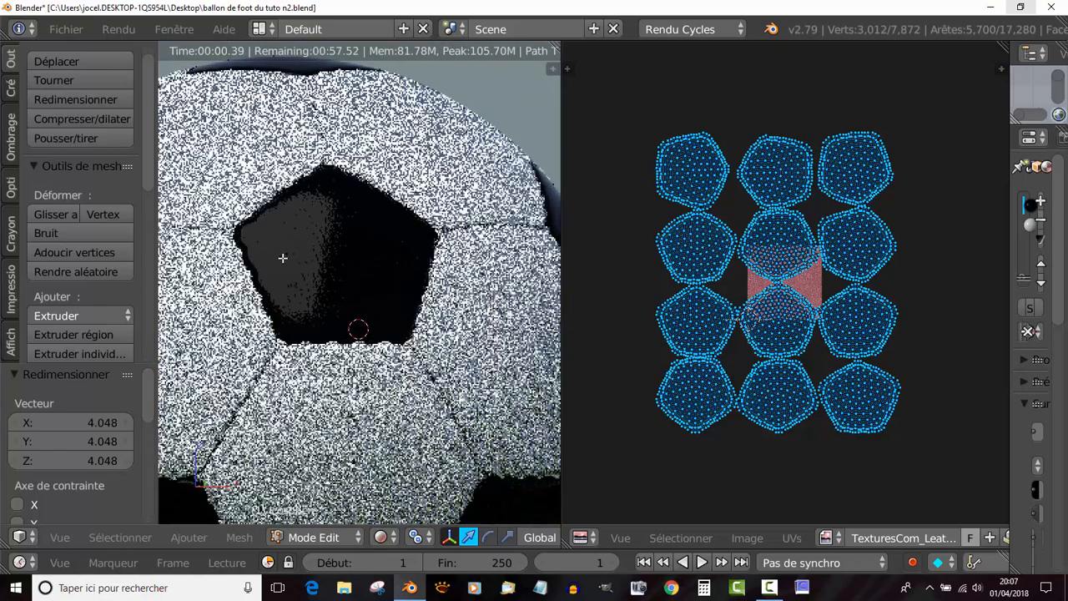
{"action": "scroll", "coordinate": [293, 258], "scroll_direction": "up", "scroll_amount": 1}
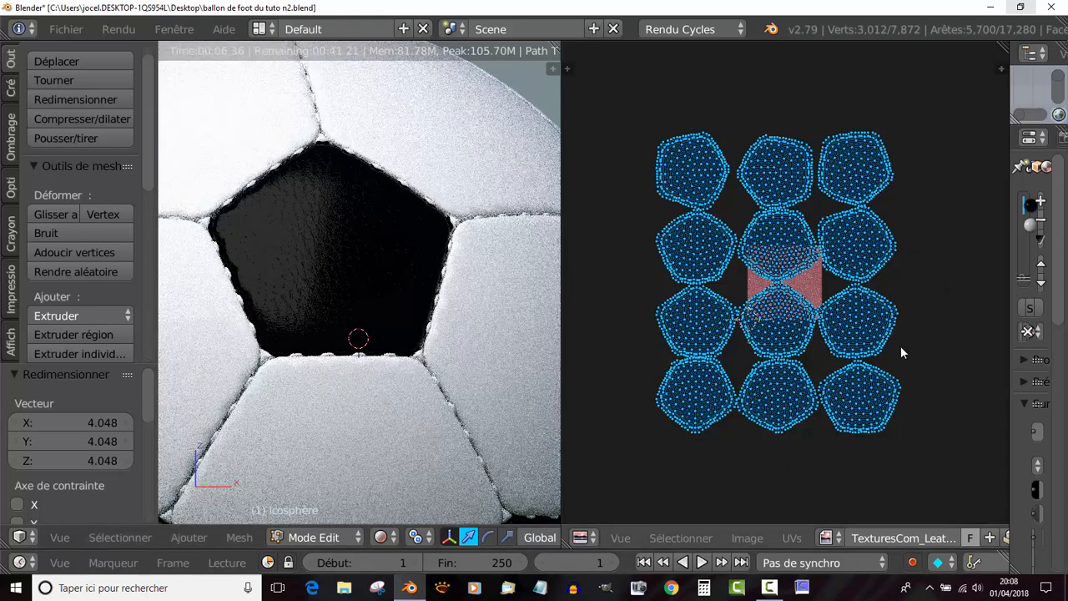
Step: Replace the UV/Image editor with the node editor and set the black material's Spéculaire to 0.019
{"action": "left_click", "coordinate": [592, 537]}
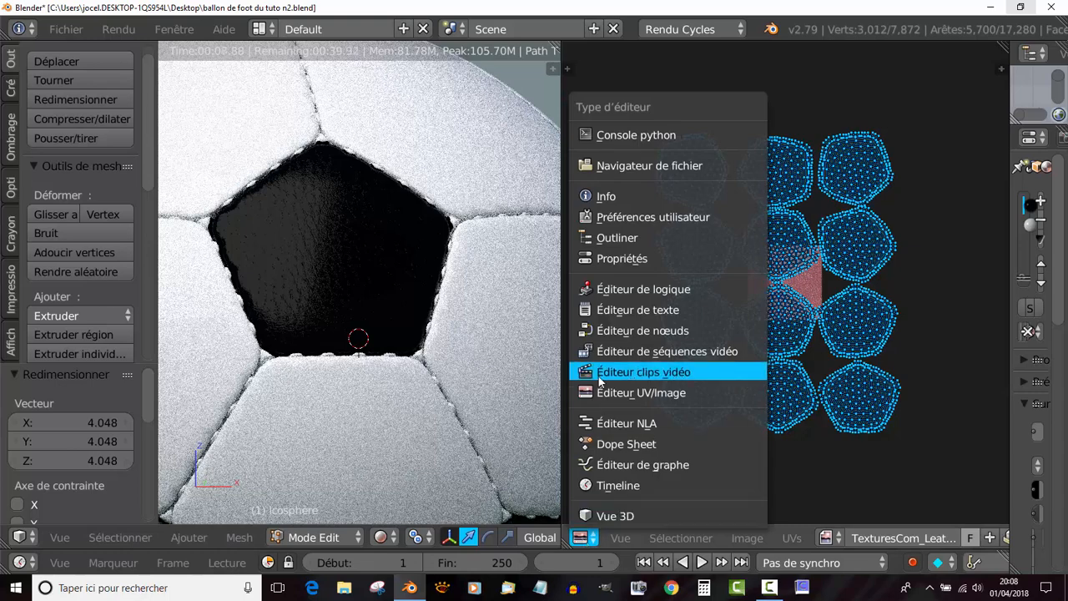
{"action": "left_click", "coordinate": [614, 332]}
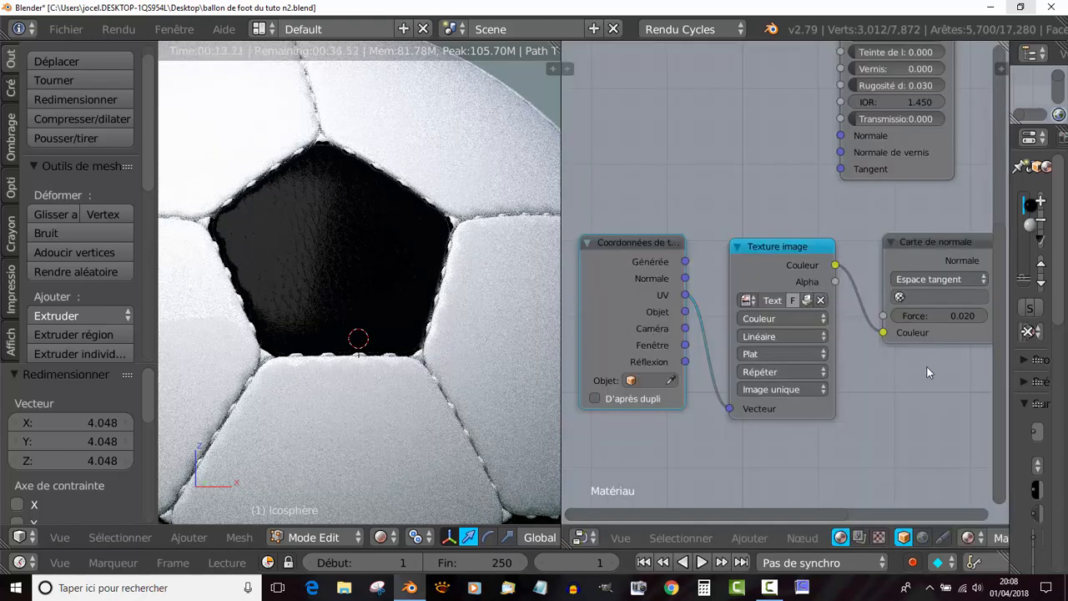
{"action": "middle_click_drag", "start_coordinate": [936, 203], "coordinate": [870, 409]}
{"action": "scroll", "coordinate": [832, 351], "scroll_direction": "up", "scroll_amount": 10}
{"action": "scroll", "coordinate": [830, 284], "scroll_direction": "up", "scroll_amount": 2}
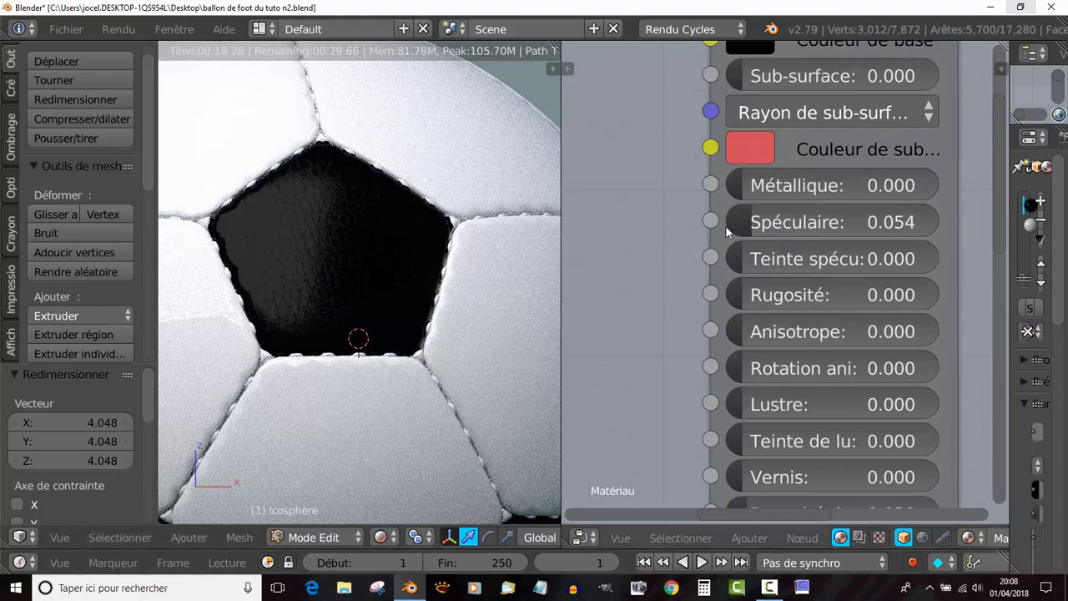
{"action": "mouse_move", "coordinate": [743, 223]}
{"action": "left_mouse_down"}
{"action": "mouse_move", "coordinate": [745, 251]}
{"action": "mouse_move", "coordinate": [742, 222]}
{"action": "left_mouse_up"}
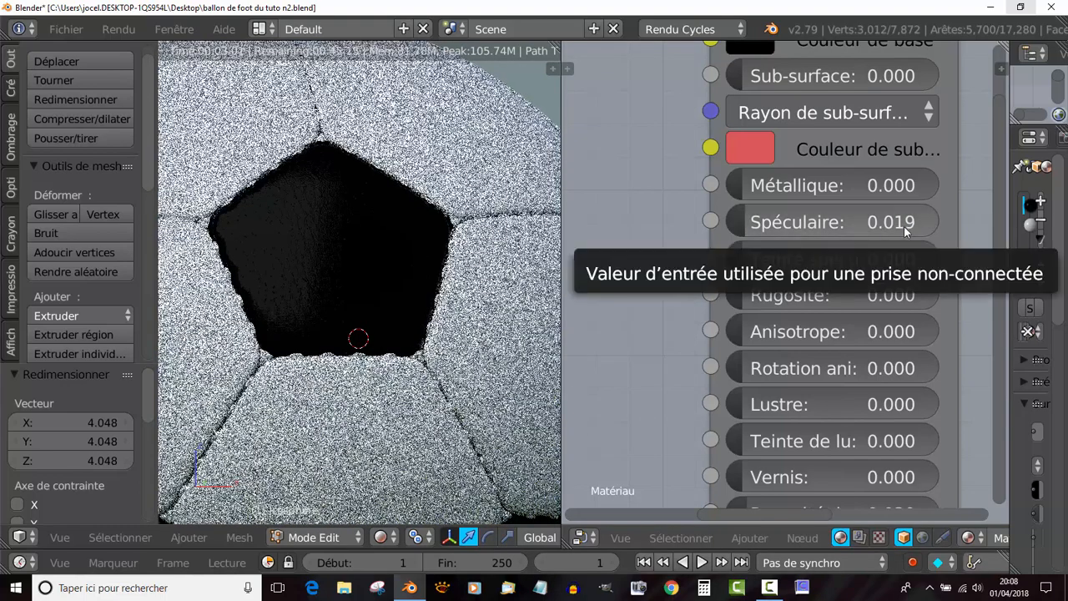
Step: Widen the 3D viewport and frame the rendered ball standing on the grass
{"action": "scroll", "coordinate": [423, 338], "scroll_direction": "down", "scroll_amount": 3}
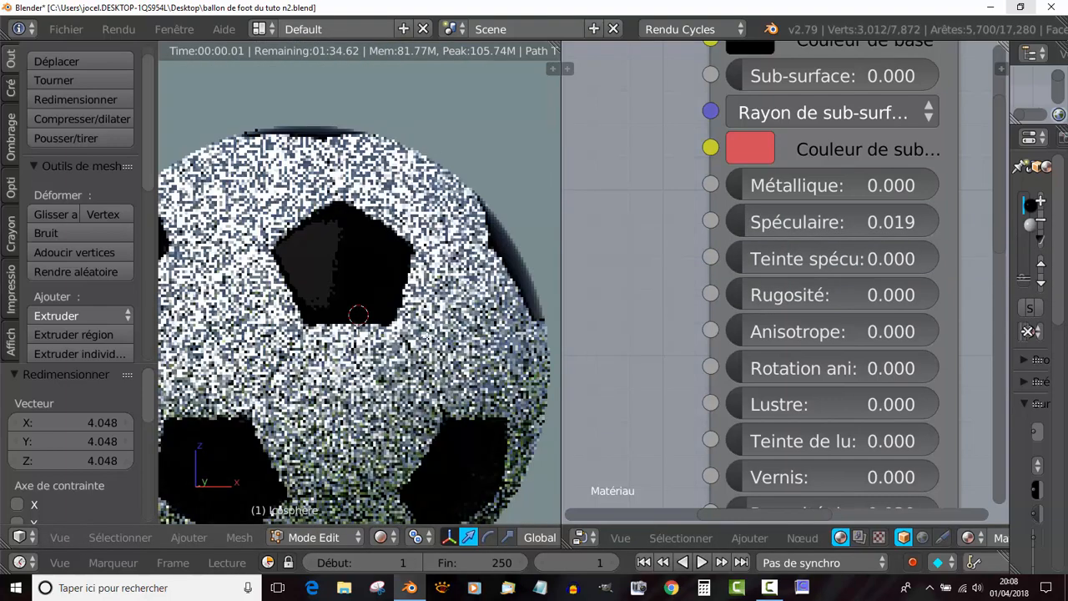
{"action": "scroll", "coordinate": [424, 338], "scroll_direction": "down", "scroll_amount": 2}
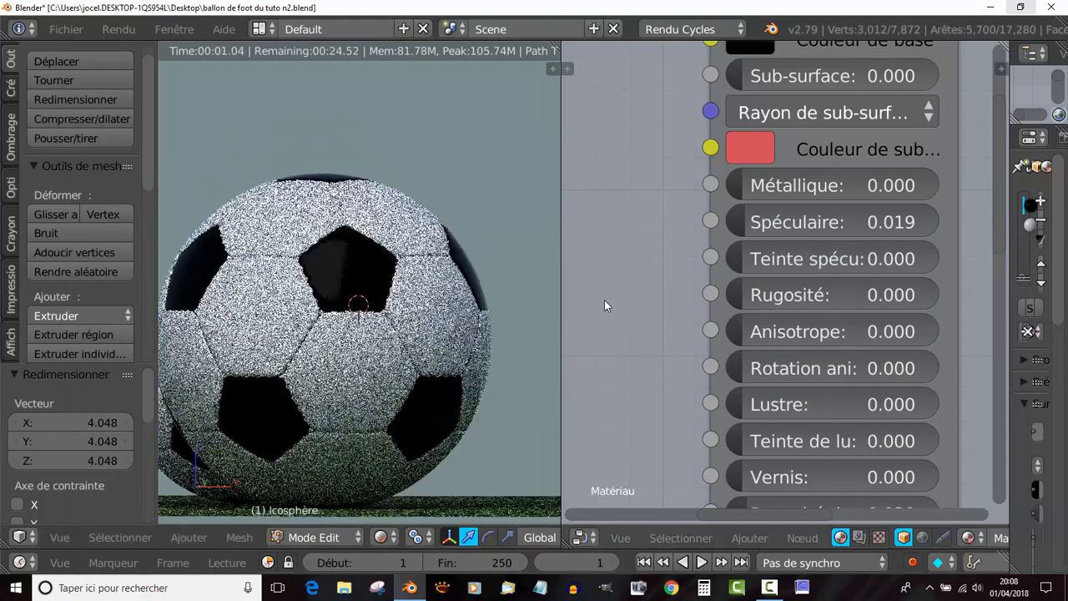
{"action": "scroll", "coordinate": [397, 367], "scroll_direction": "down", "scroll_amount": 1}
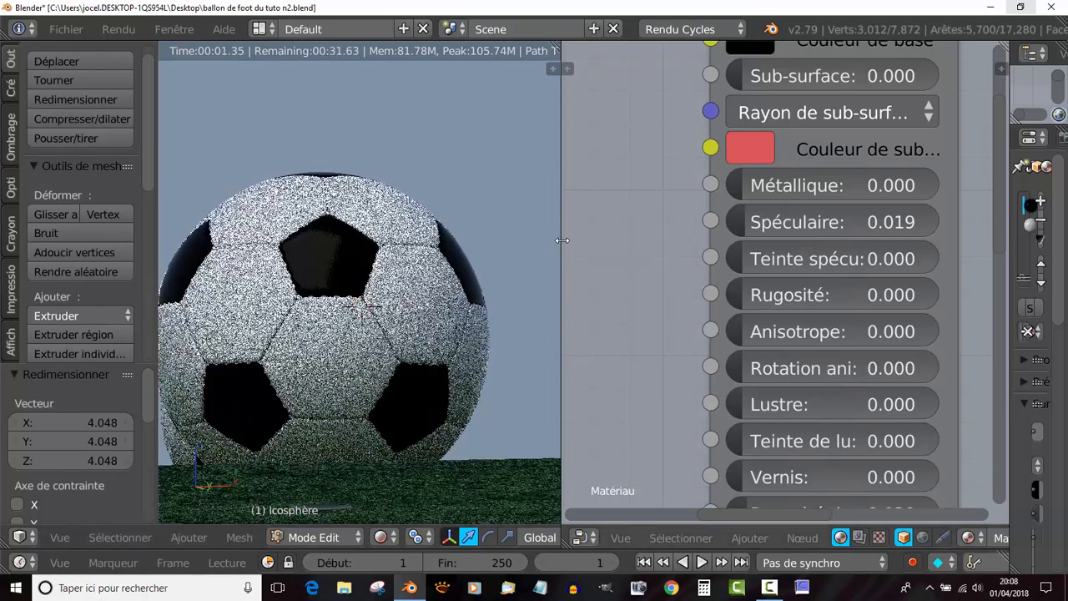
{"action": "left_click_drag", "start_coordinate": [558, 243], "coordinate": [624, 239]}
{"action": "middle_click_drag", "start_coordinate": [522, 354], "coordinate": [520, 288]}
{"action": "scroll", "coordinate": [473, 413], "scroll_direction": "up", "scroll_amount": 3}
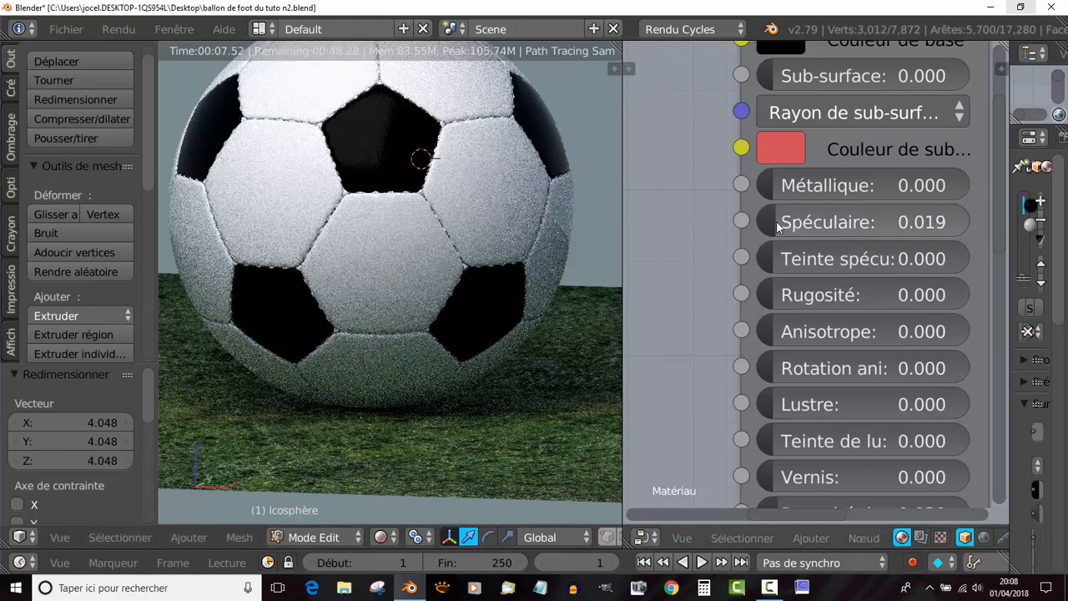
Step: Try Spéculaire values of 0.204 and 0.512 on the black material, and return it to 0.019
{"action": "left_click_drag", "start_coordinate": [777, 227], "coordinate": [813, 224]}
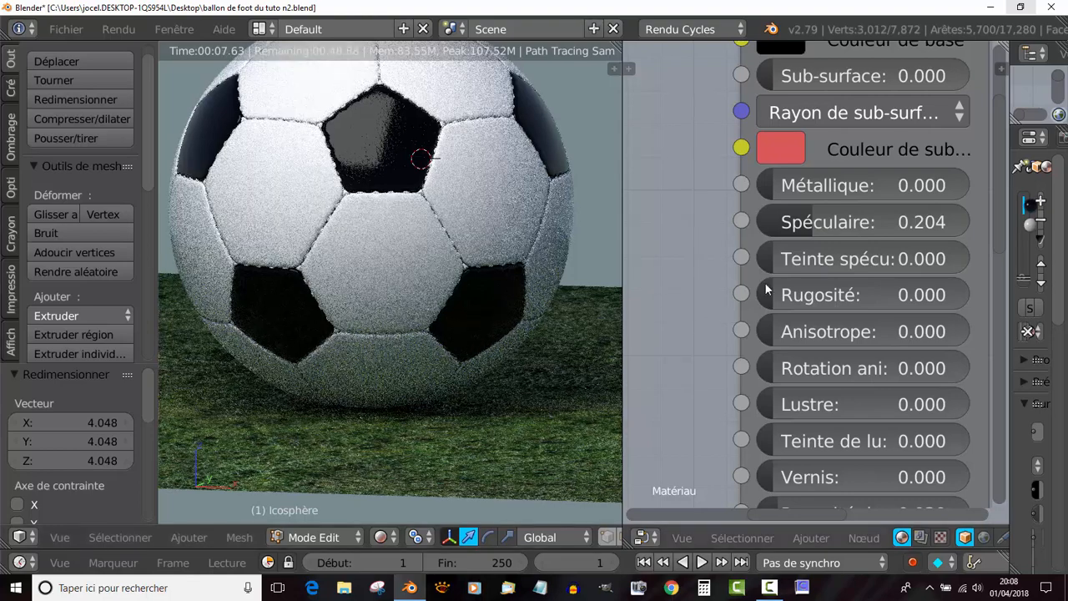
{"action": "left_click_drag", "start_coordinate": [806, 222], "coordinate": [872, 221]}
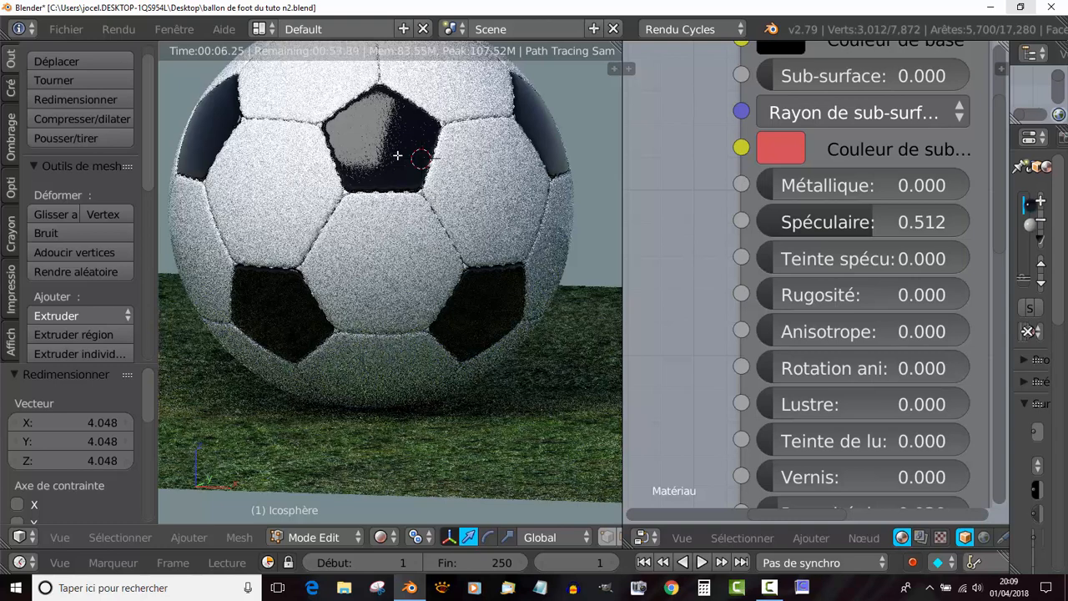
{"action": "left_click_drag", "start_coordinate": [863, 222], "coordinate": [731, 222]}
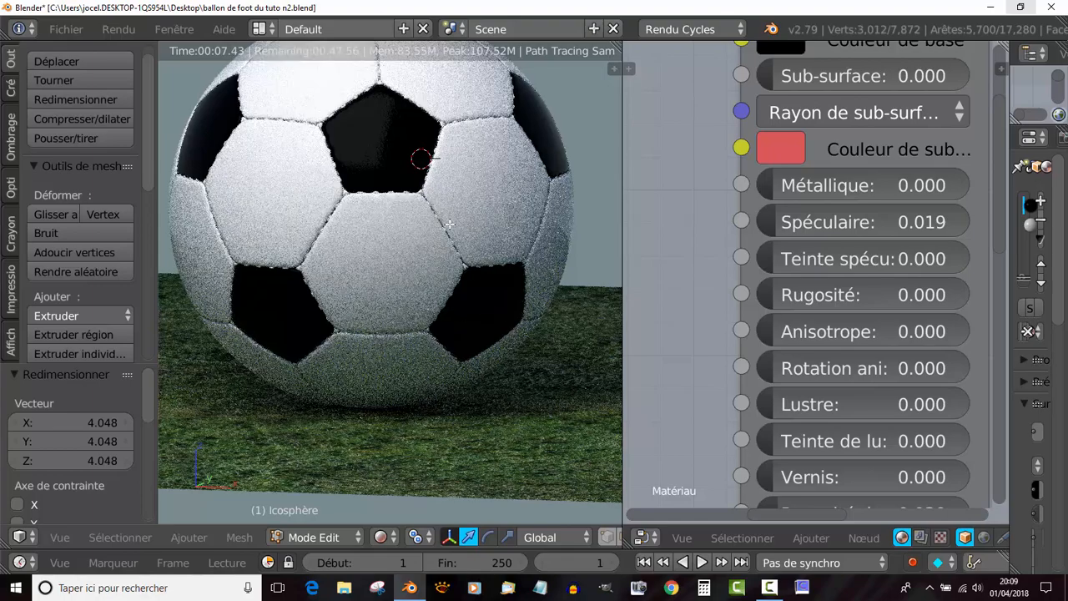
Step: Edit the black material's Spéculaire and Teinte spéculaire together, giving both the value 0.018963
{"action": "middle_click_drag", "start_coordinate": [458, 313], "coordinate": [456, 350]}
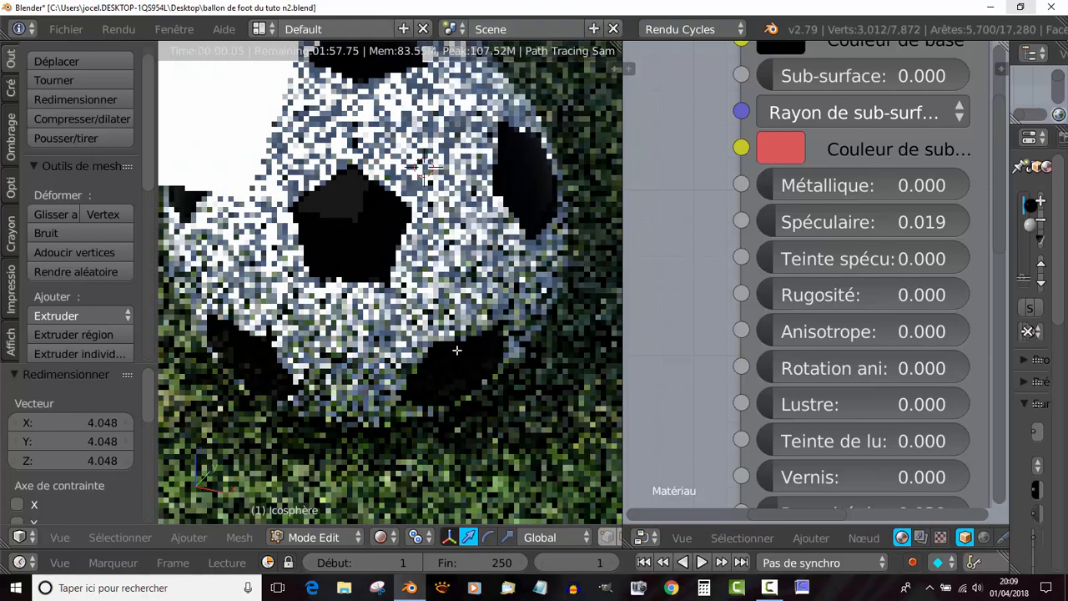
{"action": "scroll", "coordinate": [401, 337], "scroll_direction": "up", "scroll_amount": 3}
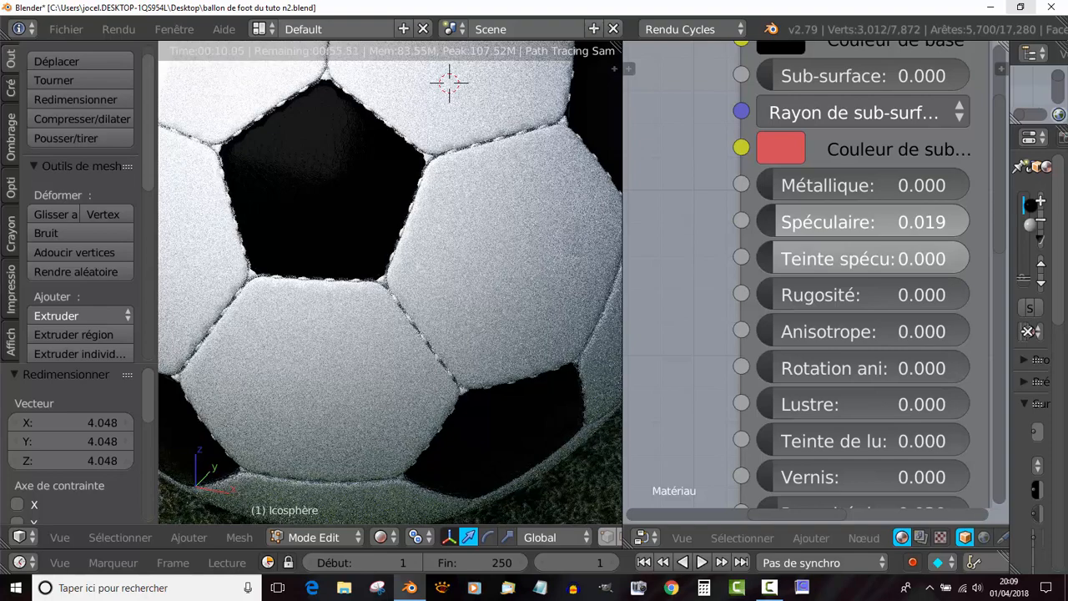
{"action": "left_click_drag", "start_coordinate": [779, 218], "coordinate": [780, 255]}
{"action": "left_click", "coordinate": [863, 217]}
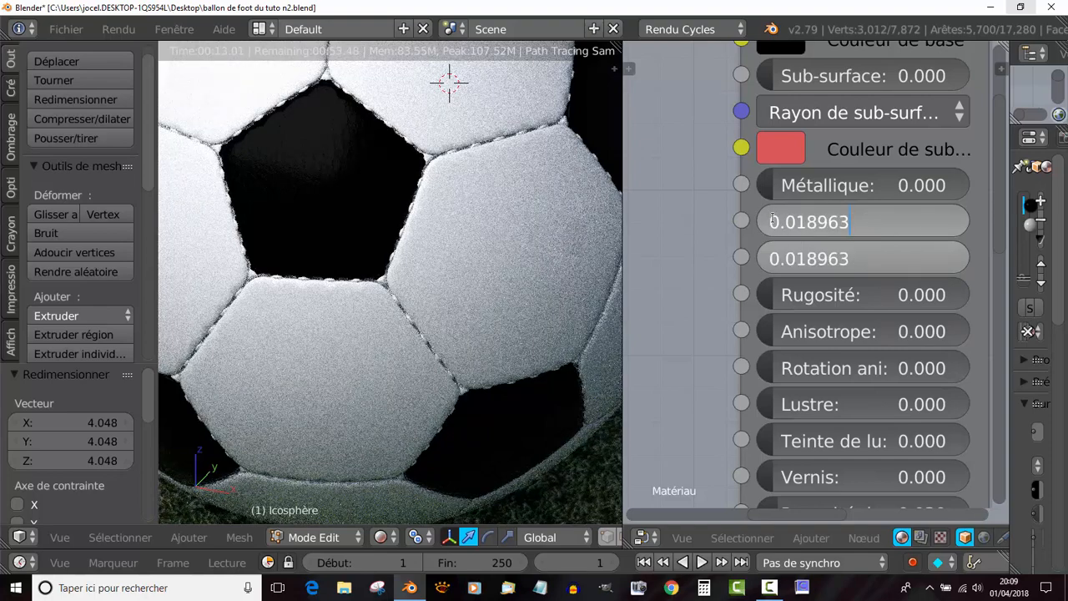
{"action": "key", "text": "Return"}
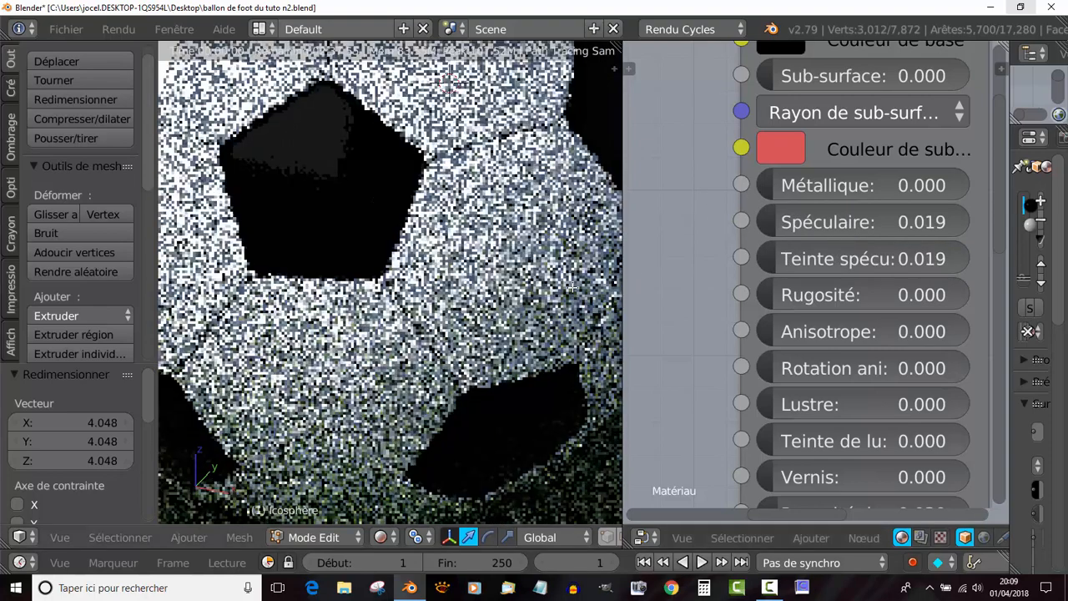
Step: Enlarge the properties area and set the World background's Force to 3.100
{"action": "scroll", "coordinate": [391, 284], "scroll_direction": "down", "scroll_amount": 3}
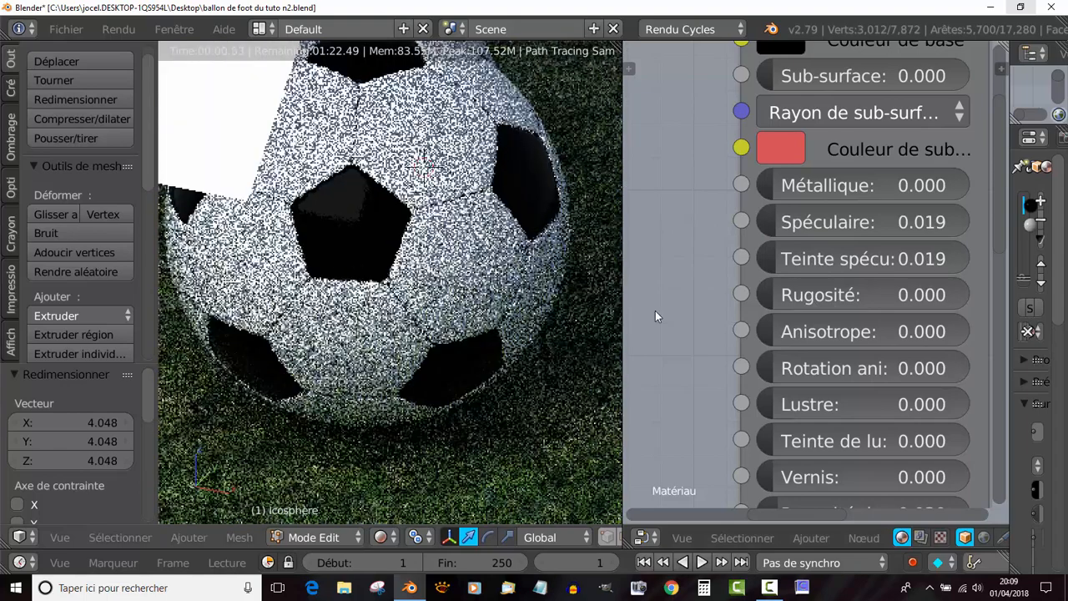
{"action": "scroll", "coordinate": [532, 359], "scroll_direction": "down", "scroll_amount": 4}
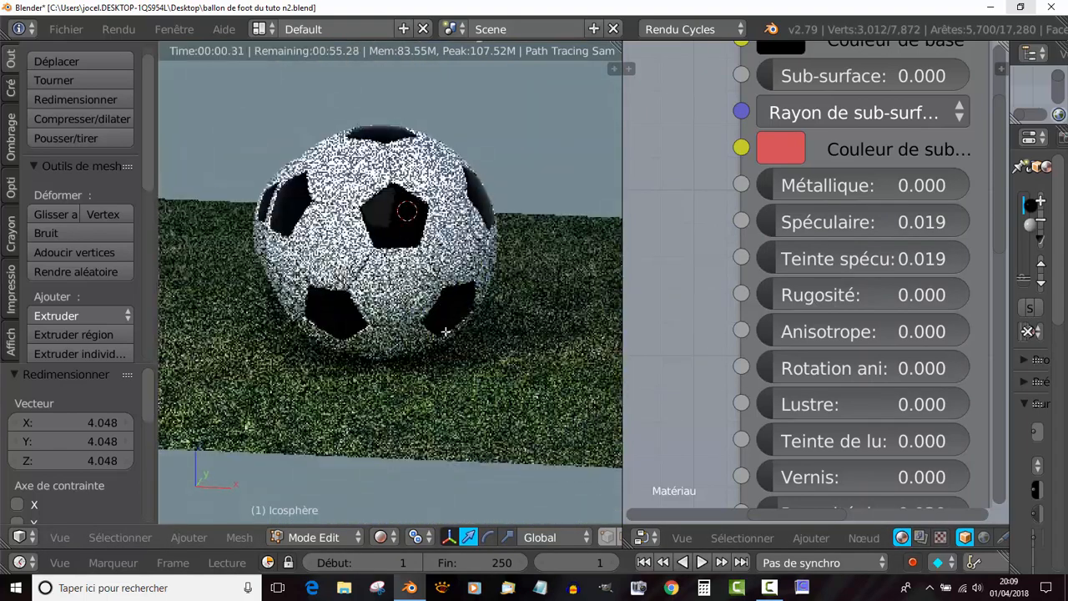
{"action": "scroll", "coordinate": [390, 283], "scroll_direction": "up", "scroll_amount": 1}
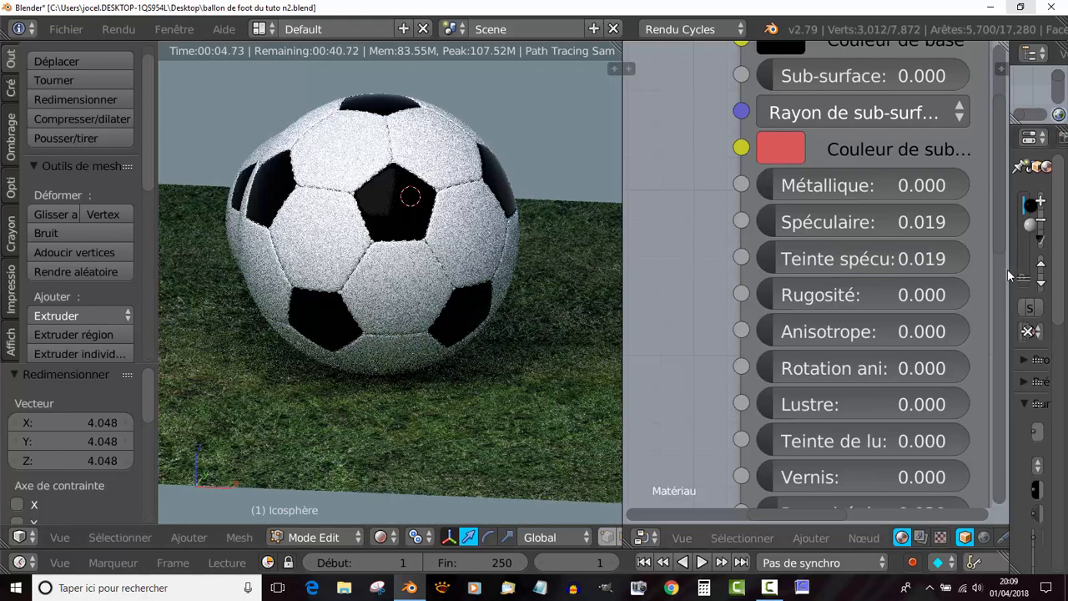
{"action": "left_click_drag", "start_coordinate": [1008, 267], "coordinate": [793, 266]}
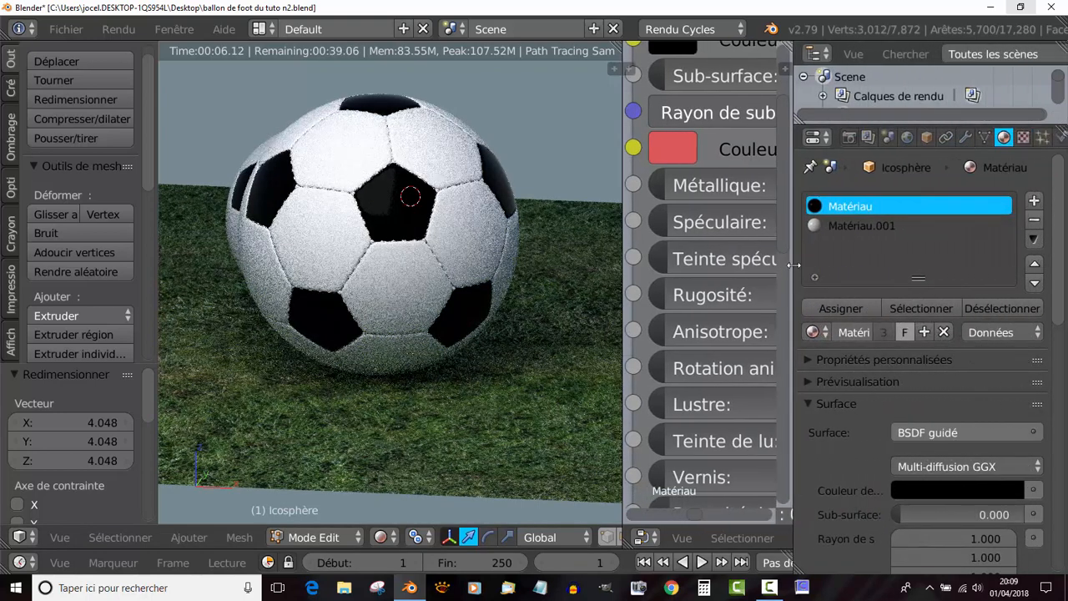
{"action": "left_click", "coordinate": [908, 137]}
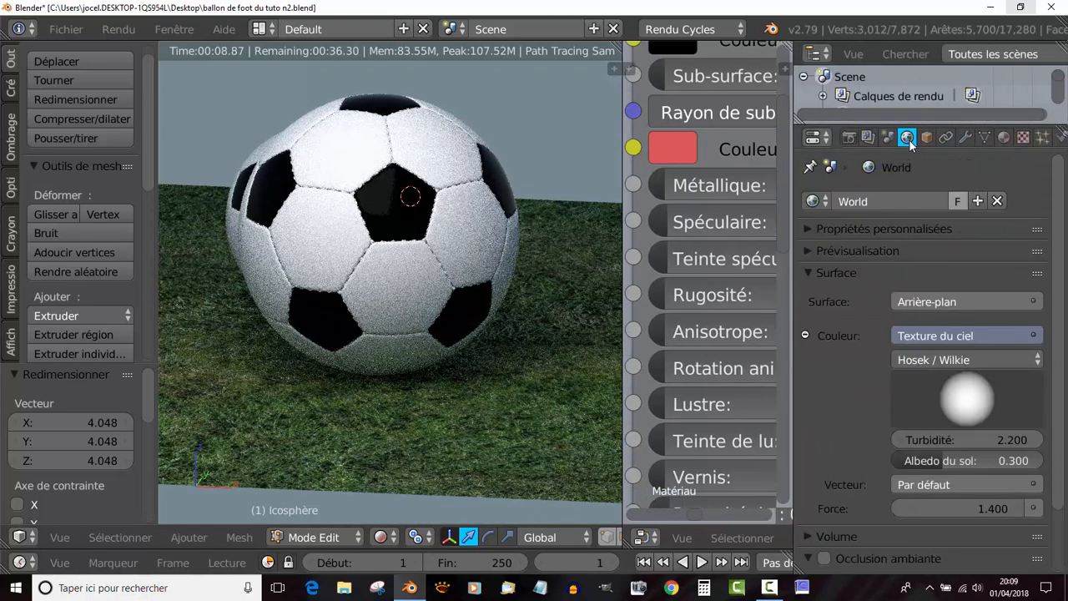
{"action": "scroll", "coordinate": [852, 323], "scroll_direction": "down", "scroll_amount": 2}
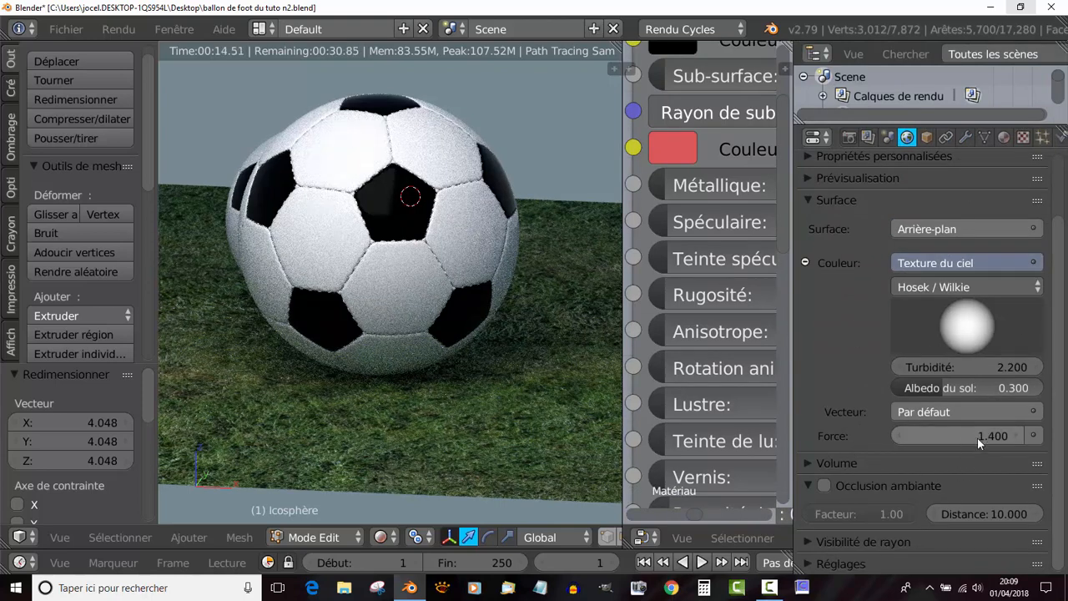
{"action": "left_click_drag", "start_coordinate": [982, 436], "coordinate": [1048, 436]}
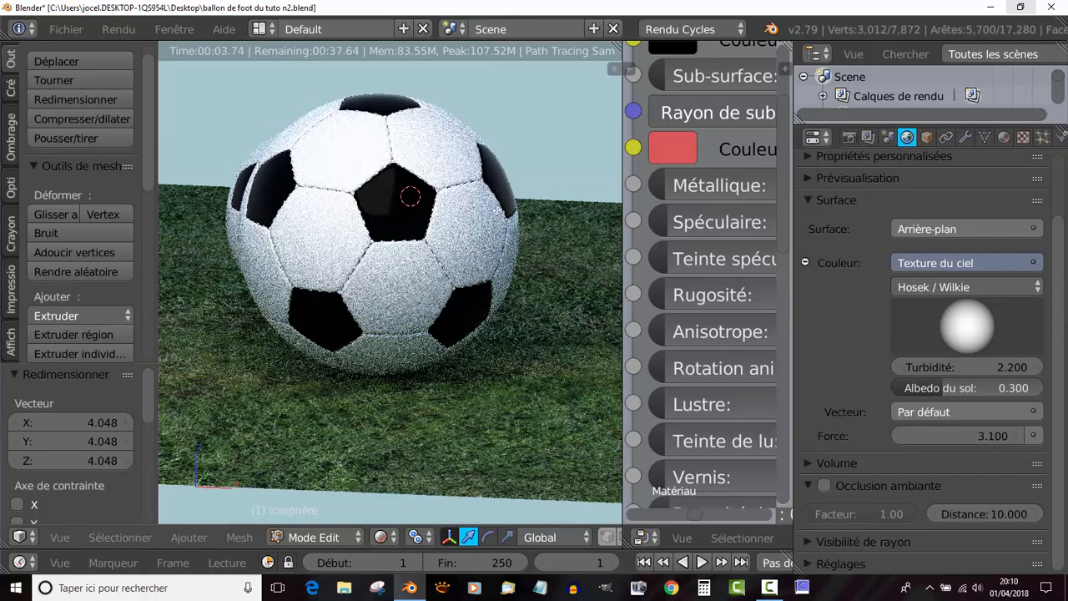
Step: Examine the leather relief of the ball's front black pentagon up close in the rendered view
{"action": "scroll", "coordinate": [492, 212], "scroll_direction": "up", "scroll_amount": 4}
{"action": "scroll", "coordinate": [432, 75], "scroll_direction": "up", "scroll_amount": 4}
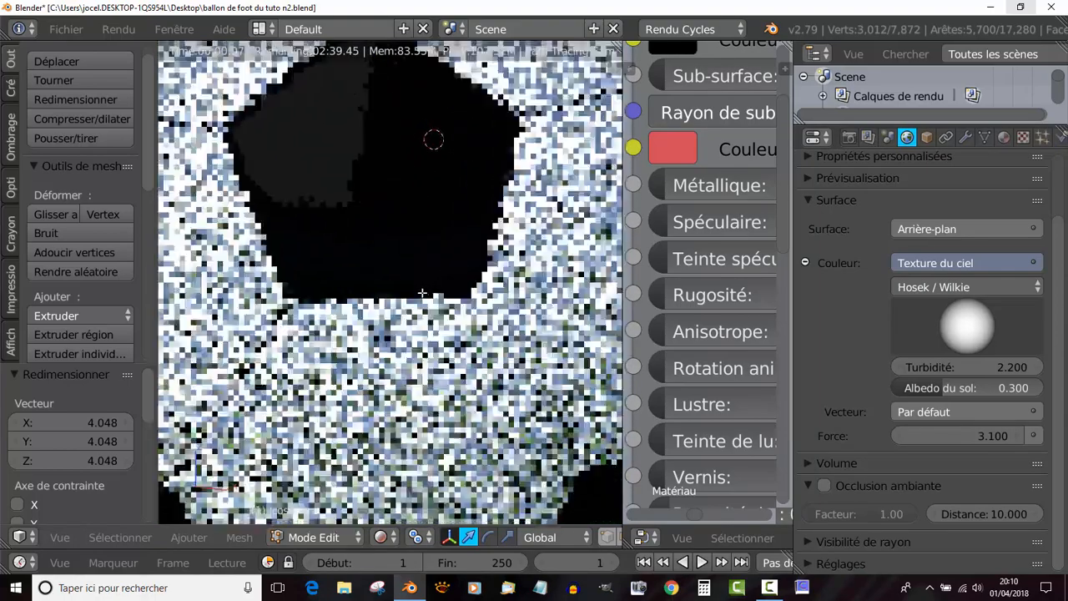
{"action": "scroll", "coordinate": [475, 287], "scroll_direction": "down", "scroll_amount": 3}
{"action": "scroll", "coordinate": [472, 302], "scroll_direction": "up", "scroll_amount": 4}
{"action": "middle_click_drag", "start_coordinate": [474, 302], "coordinate": [427, 300]}
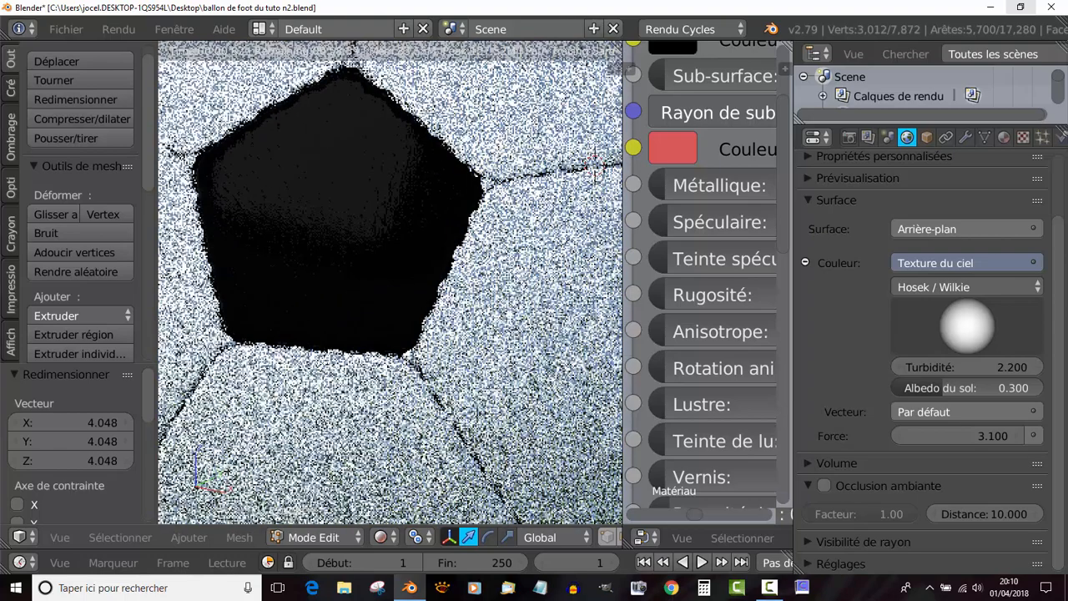
{"action": "scroll", "coordinate": [327, 322], "scroll_direction": "up", "scroll_amount": 2}
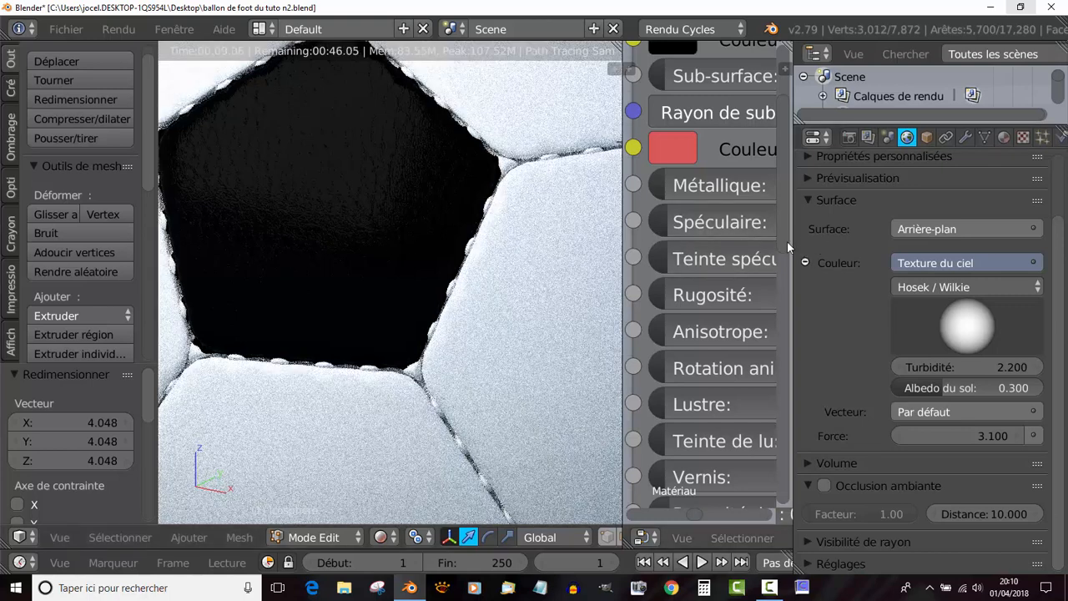
Step: Widen the node editor and set the Force of the black material's Carte de normale node to 0.080
{"action": "left_click_drag", "start_coordinate": [794, 241], "coordinate": [975, 246]}
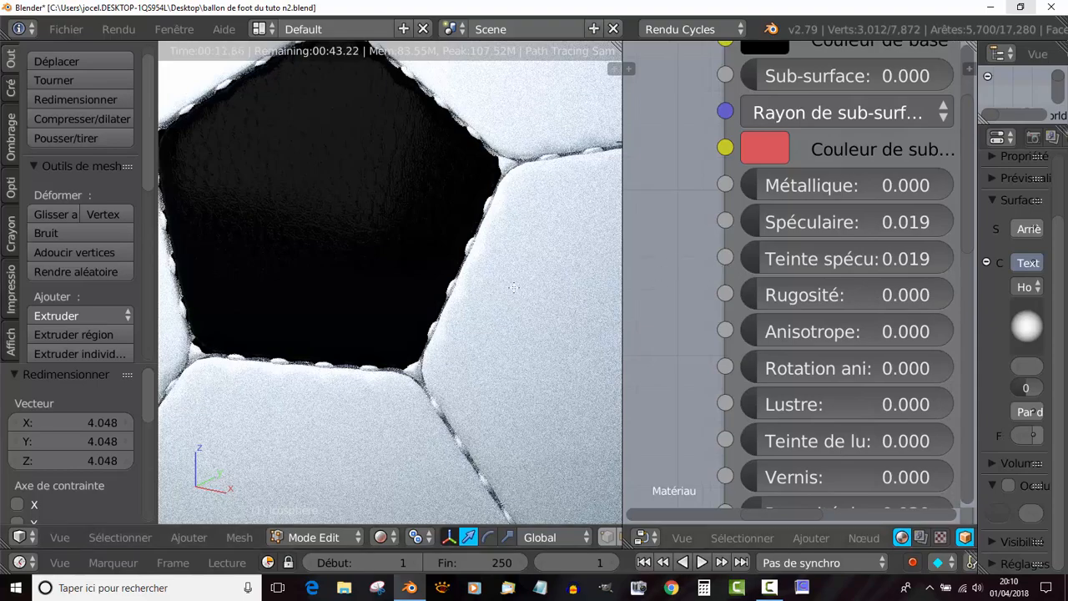
{"action": "scroll", "coordinate": [358, 269], "scroll_direction": "down", "scroll_amount": 1}
{"action": "scroll", "coordinate": [358, 268], "scroll_direction": "down", "scroll_amount": 1}
{"action": "scroll", "coordinate": [358, 269], "scroll_direction": "up", "scroll_amount": 3}
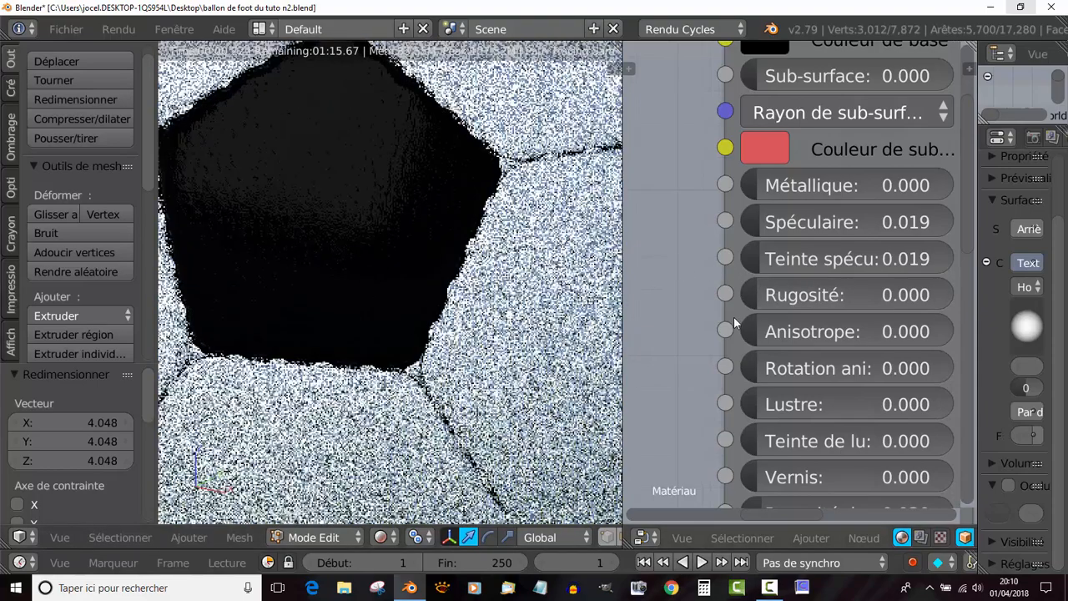
{"action": "scroll", "coordinate": [706, 298], "scroll_direction": "down", "scroll_amount": 5}
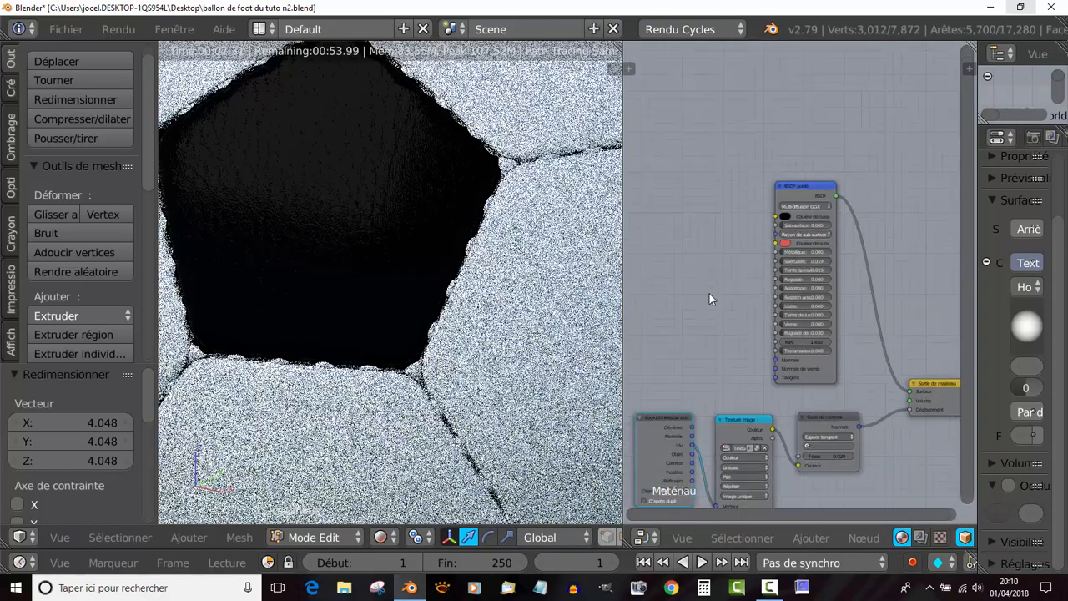
{"action": "scroll", "coordinate": [840, 347], "scroll_direction": "up", "scroll_amount": 5}
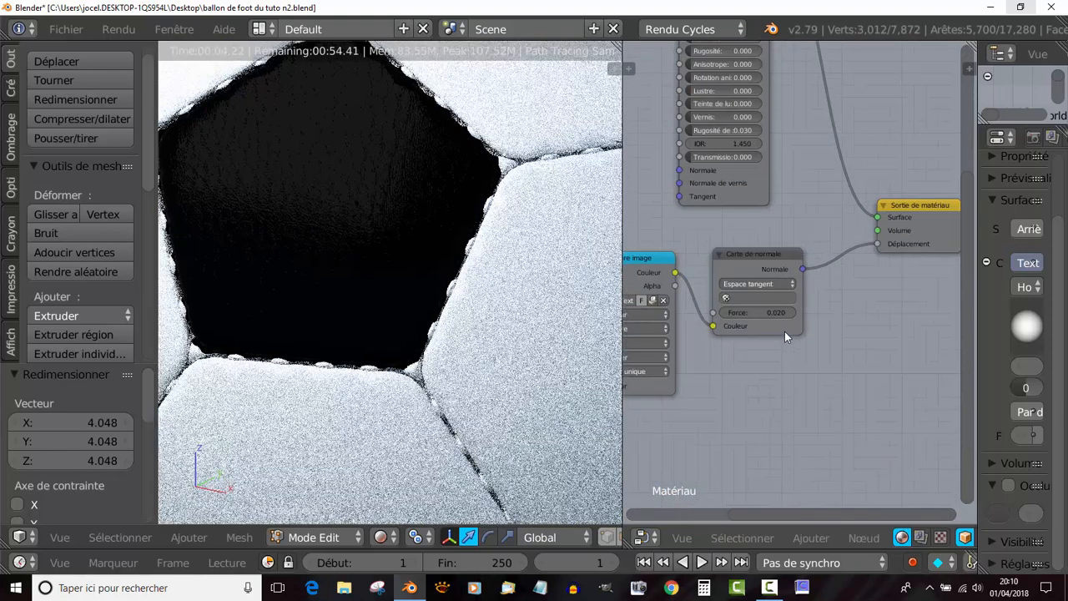
{"action": "scroll", "coordinate": [787, 340], "scroll_direction": "up", "scroll_amount": 4}
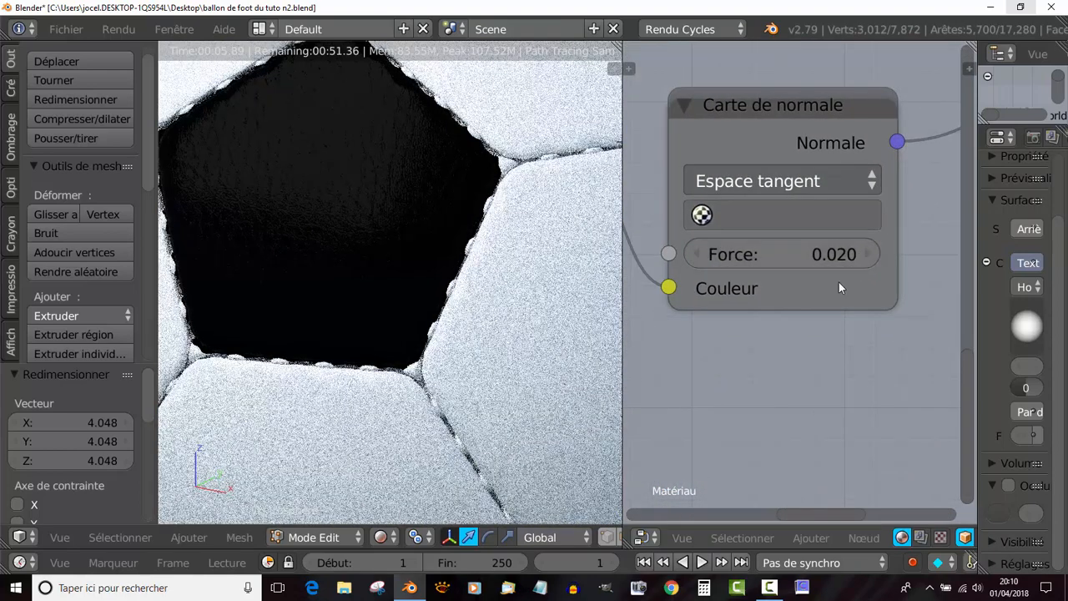
{"action": "left_click", "coordinate": [845, 260]}
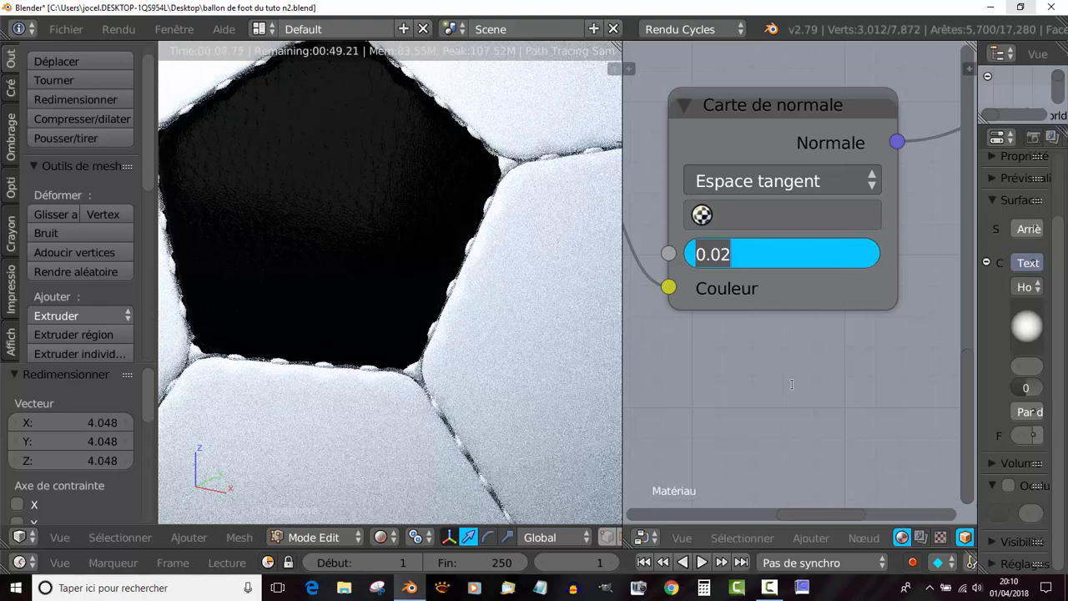
{"action": "type", "text": "0."}
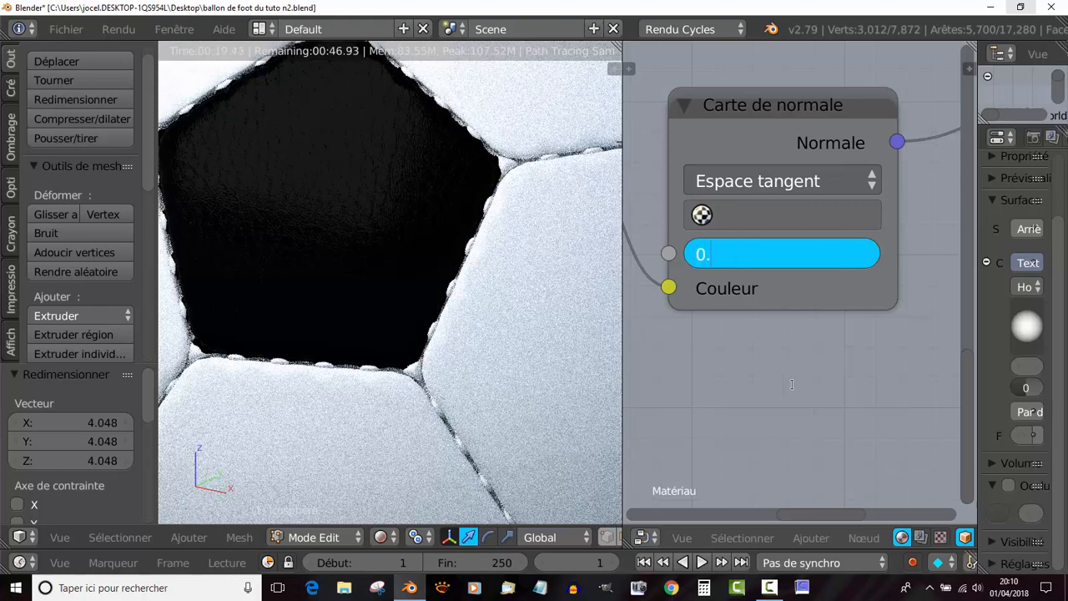
{"action": "type", "text": "08"}
{"action": "key", "text": "Return"}
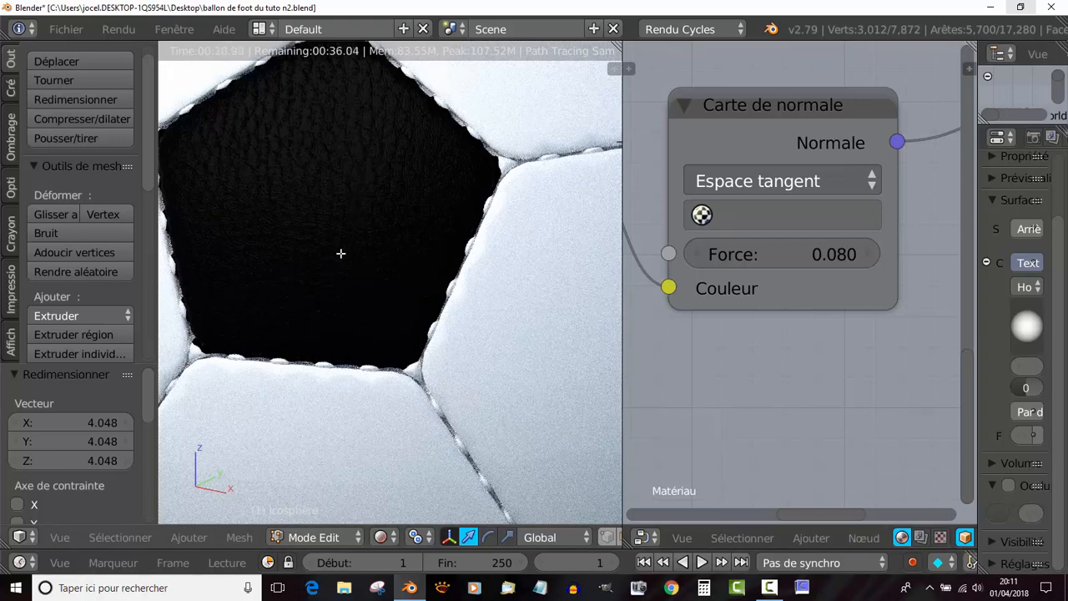
Step: Move the Carte de normale node aside and insert an Inverser node between it and the Texture image node
{"action": "scroll", "coordinate": [755, 401], "scroll_direction": "down", "scroll_amount": 5}
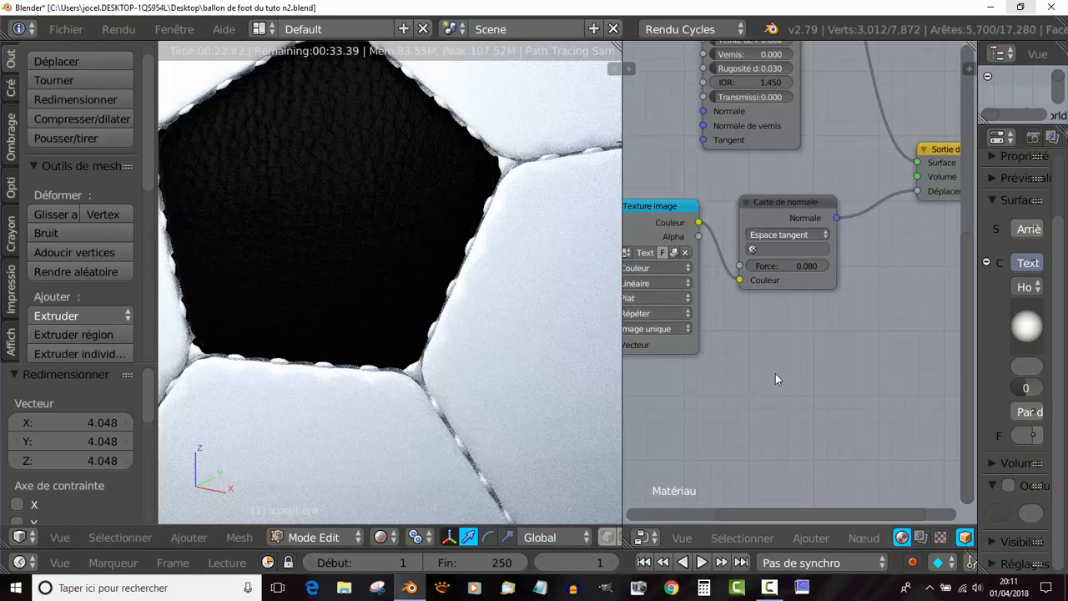
{"action": "left_click_drag", "start_coordinate": [781, 237], "coordinate": [825, 240]}
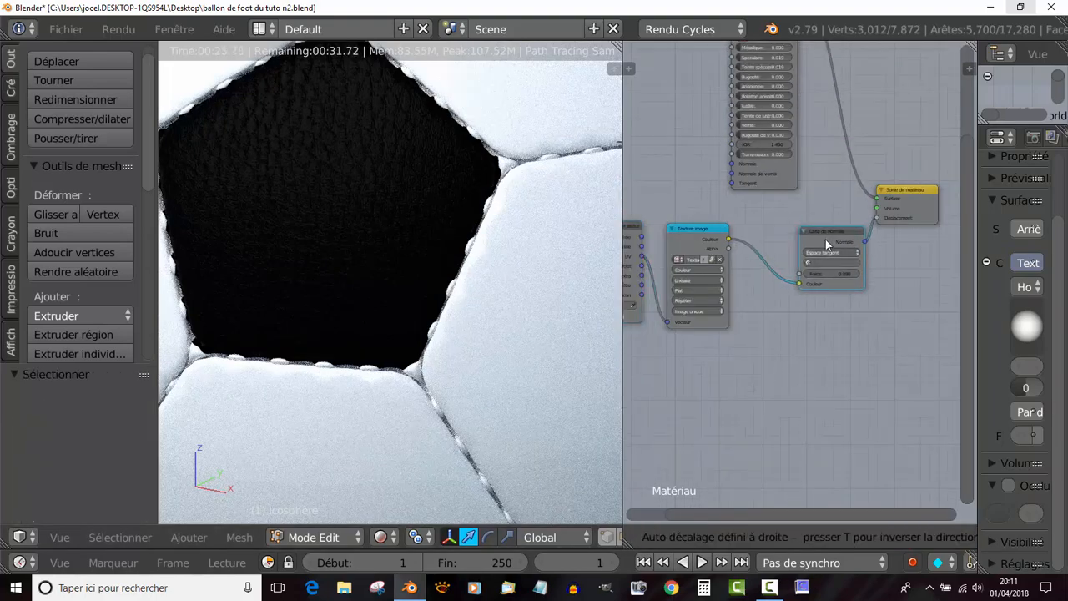
{"action": "left_click", "coordinate": [819, 539]}
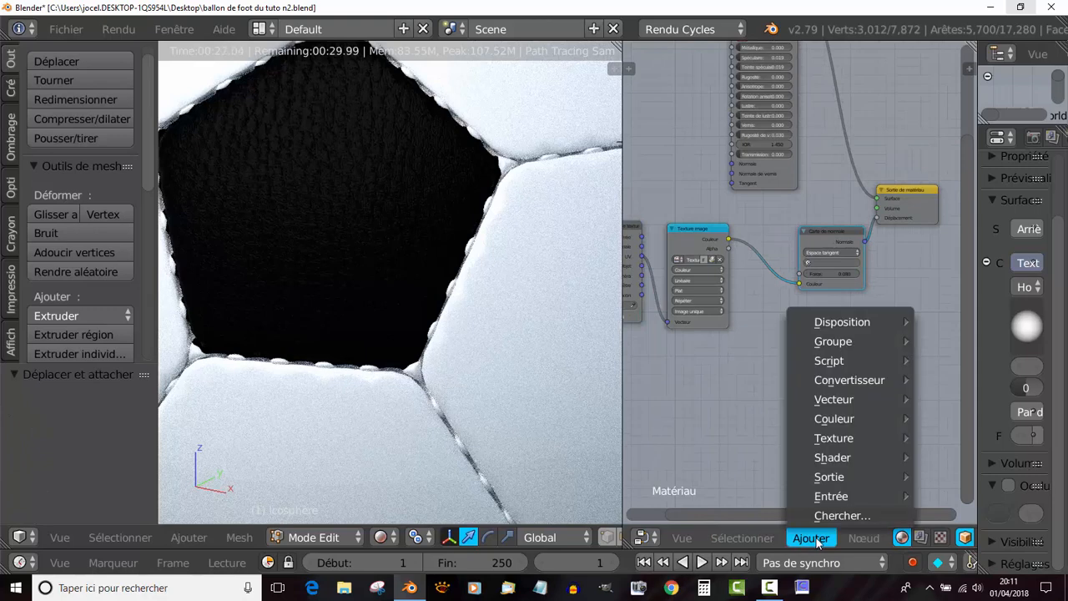
{"action": "mouse_move", "coordinate": [842, 438]}
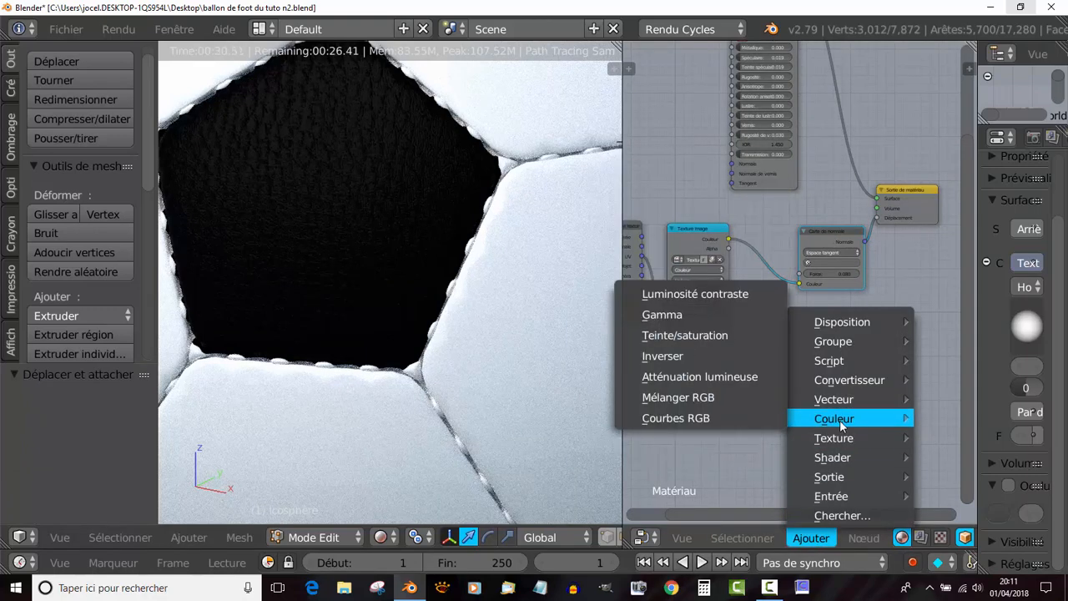
{"action": "left_click", "coordinate": [678, 356]}
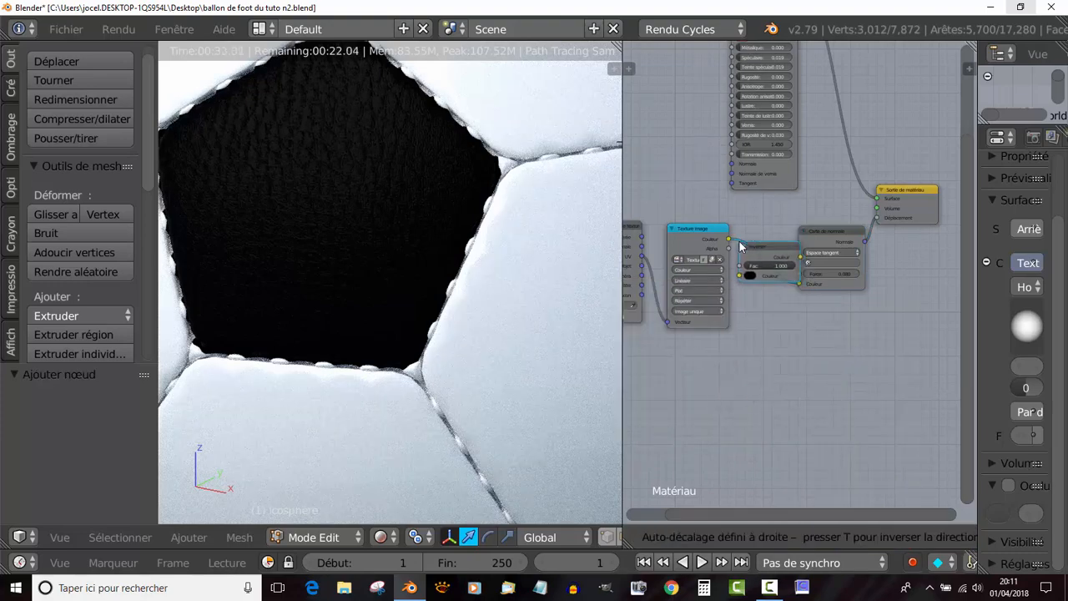
{"action": "left_click", "coordinate": [765, 247]}
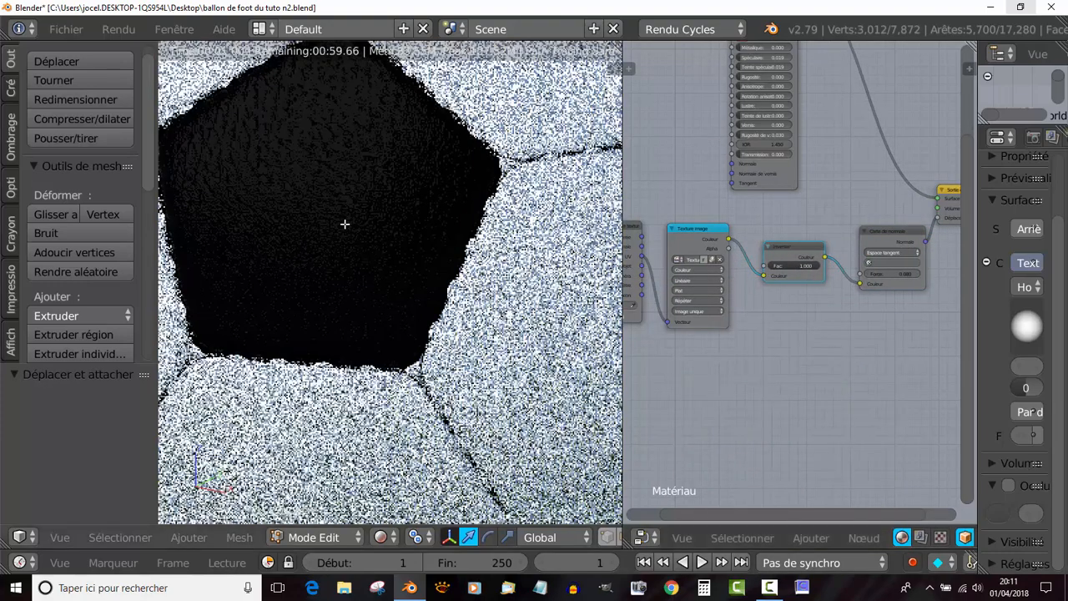
Step: Bypass the Inverser node with a direct Texture image to Carte de normale link, and reinsert it to compare the relief
{"action": "middle_click_drag", "start_coordinate": [380, 269], "coordinate": [526, 297]}
{"action": "scroll", "coordinate": [490, 310], "scroll_direction": "up", "scroll_amount": 5}
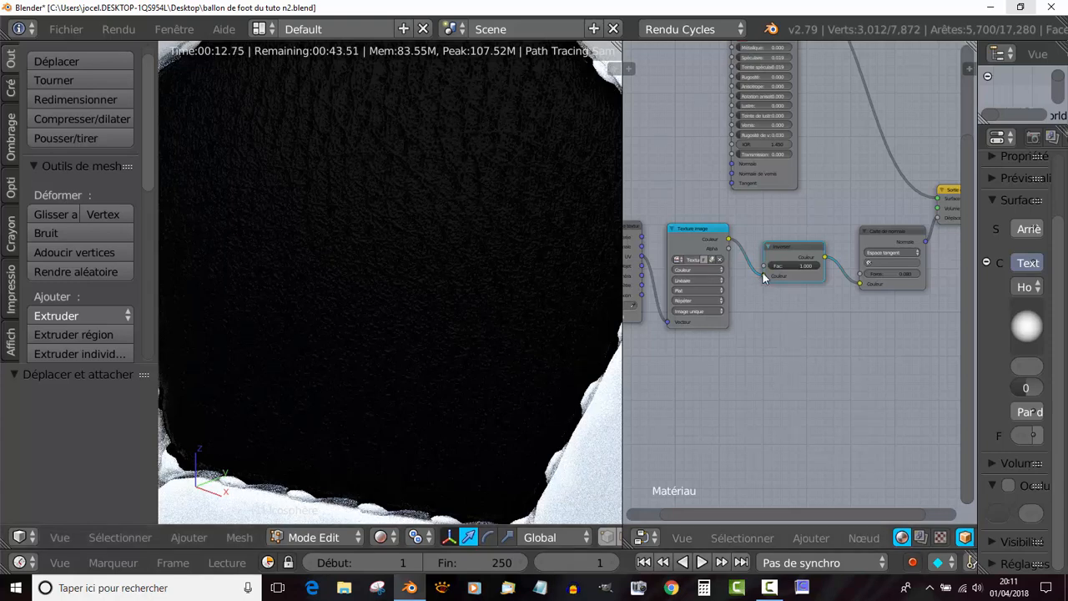
{"action": "left_click_drag", "start_coordinate": [762, 271], "coordinate": [861, 286]}
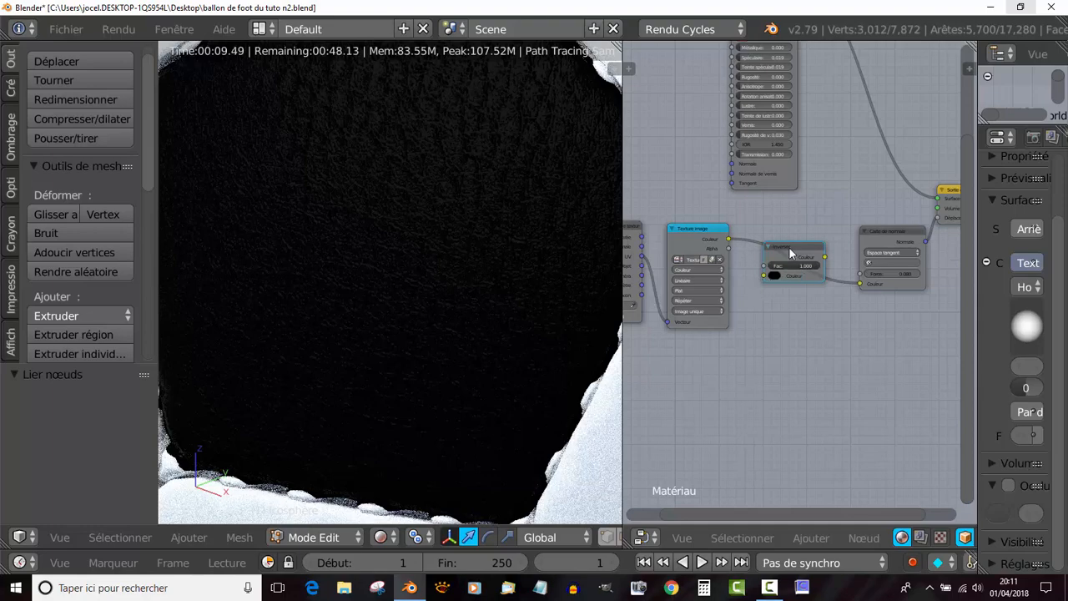
{"action": "left_click_drag", "start_coordinate": [793, 255], "coordinate": [795, 284]}
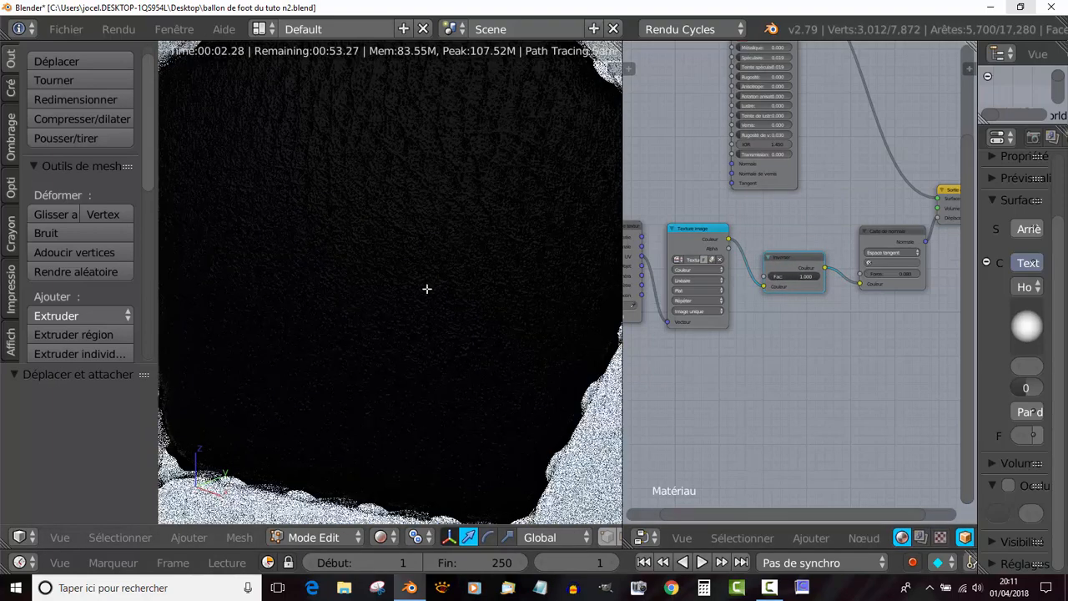
{"action": "scroll", "coordinate": [442, 293], "scroll_direction": "down", "scroll_amount": 5}
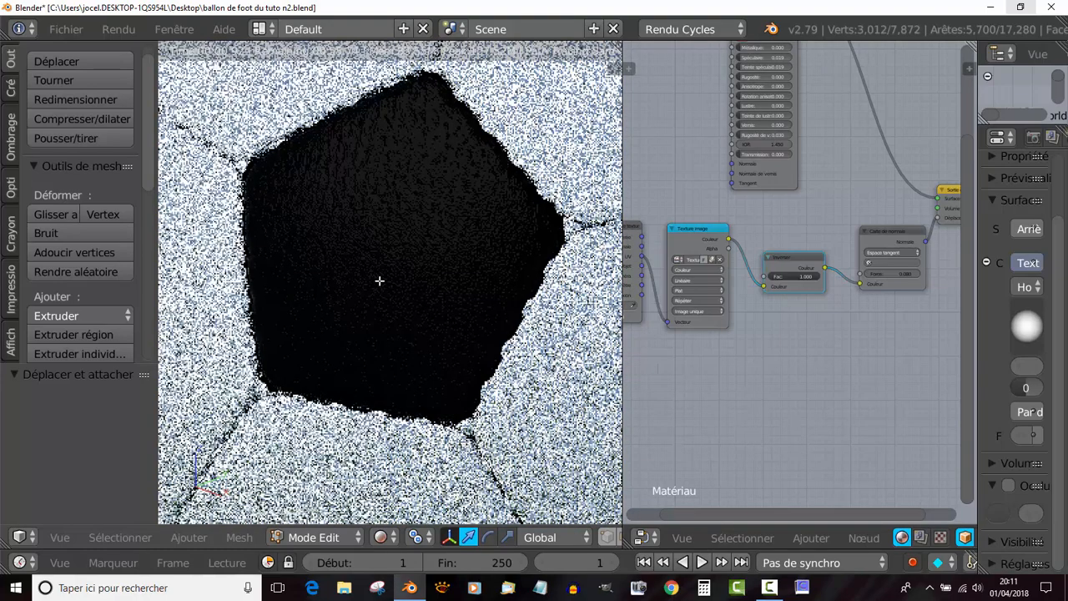
Step: Set the Texture image node's colour space to Données non-couleur
{"action": "scroll", "coordinate": [703, 353], "scroll_direction": "down", "scroll_amount": 3}
{"action": "middle_click_drag", "start_coordinate": [703, 353], "coordinate": [843, 366]}
{"action": "scroll", "coordinate": [739, 346], "scroll_direction": "up", "scroll_amount": 7}
{"action": "scroll", "coordinate": [409, 253], "scroll_direction": "up", "scroll_amount": 1}
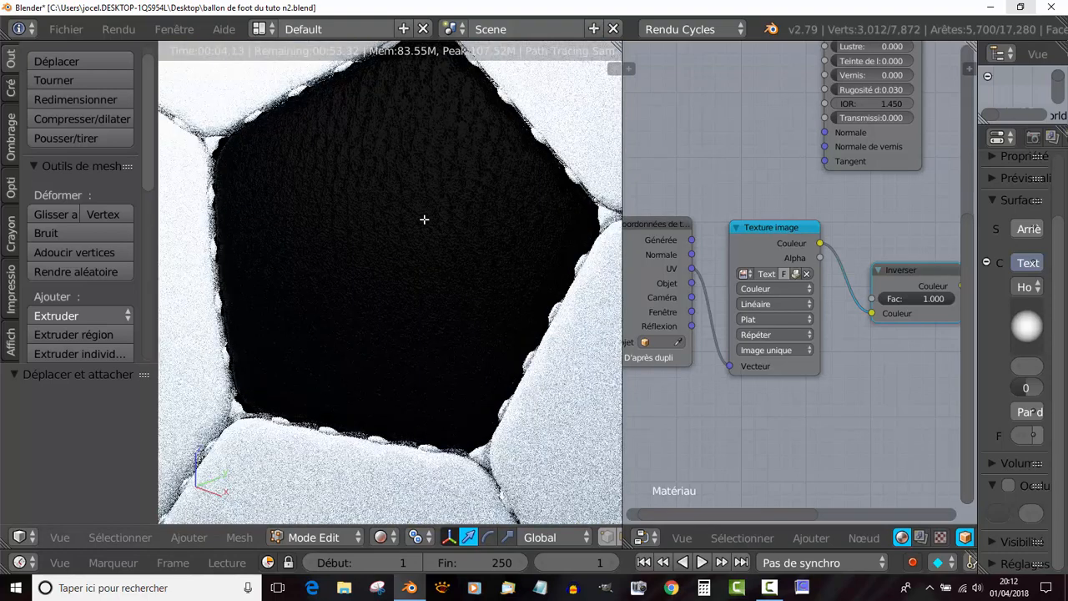
{"action": "scroll", "coordinate": [822, 365], "scroll_direction": "up", "scroll_amount": 2}
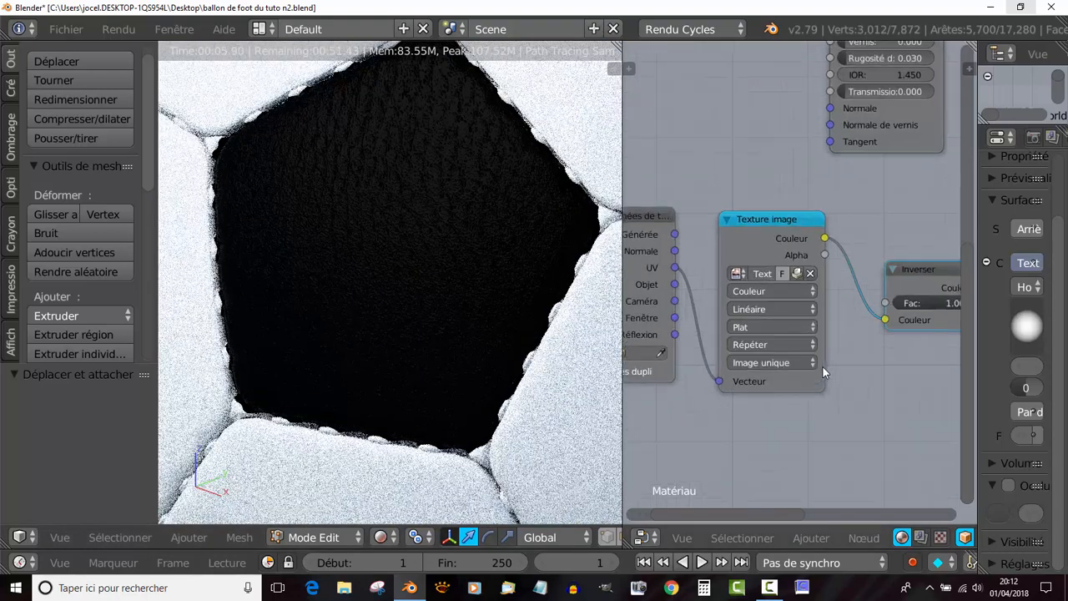
{"action": "left_click", "coordinate": [763, 292]}
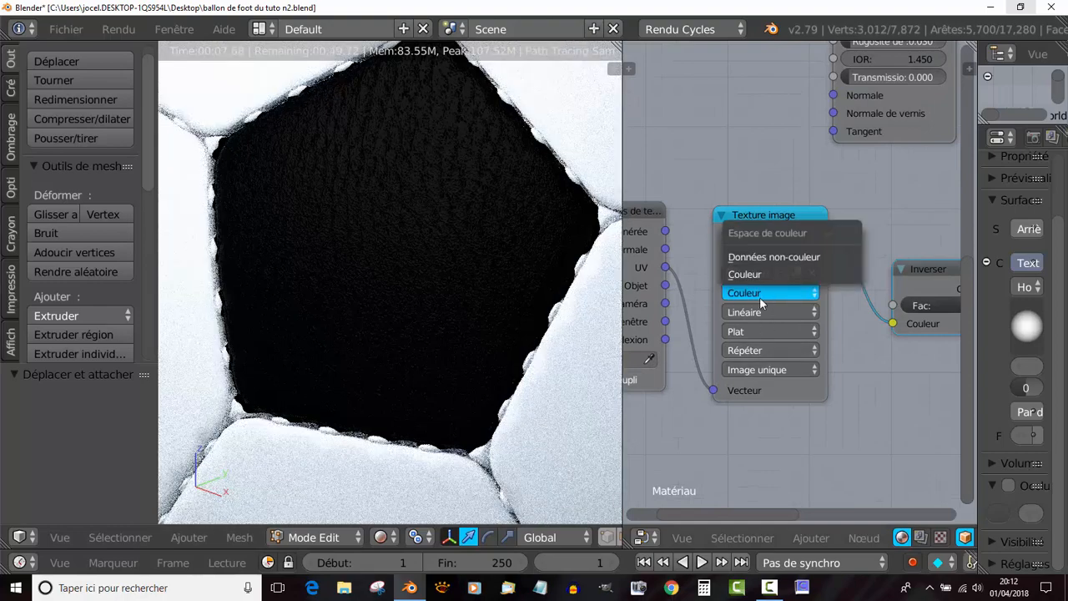
{"action": "left_click", "coordinate": [776, 262]}
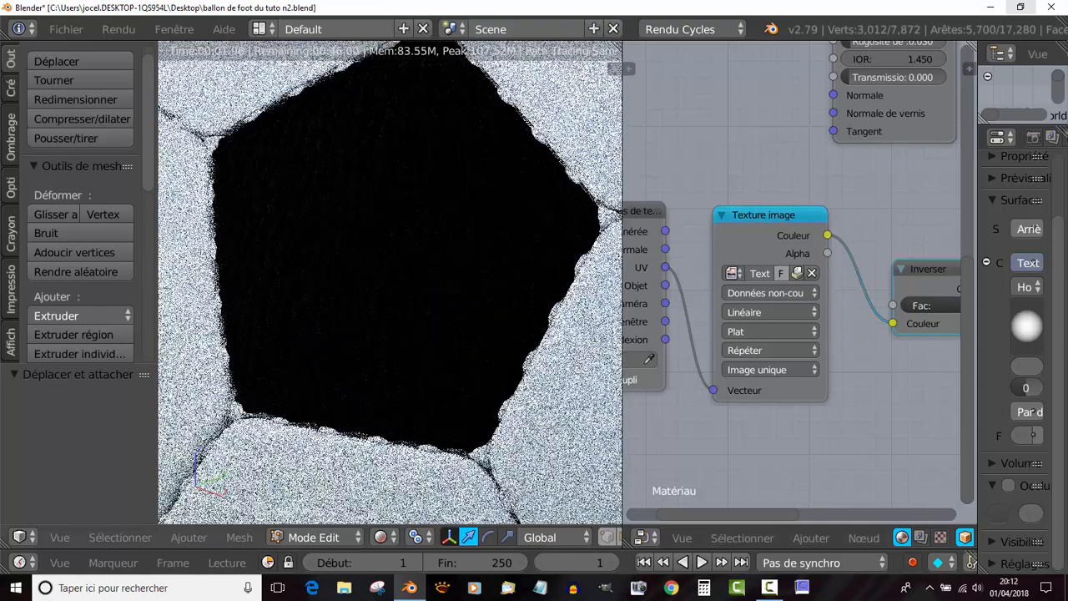
Step: Examine the black pentagon's relief from several angles and distances in the rendered view
{"action": "scroll", "coordinate": [389, 282], "scroll_direction": "up", "scroll_amount": 5}
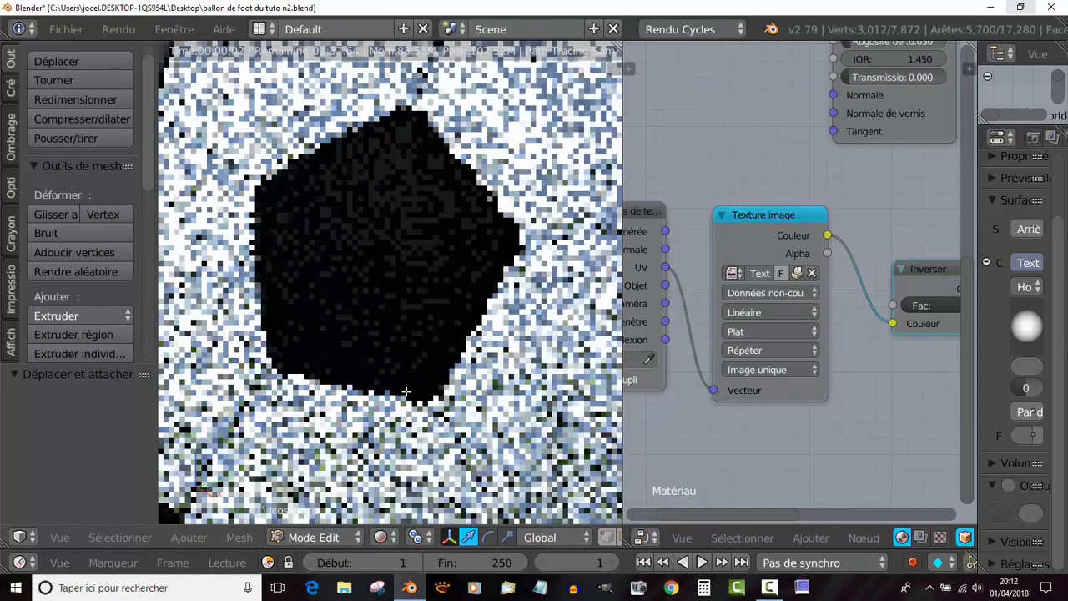
{"action": "middle_click_drag", "start_coordinate": [434, 369], "coordinate": [480, 376]}
{"action": "scroll", "coordinate": [480, 376], "scroll_direction": "up", "scroll_amount": 2}
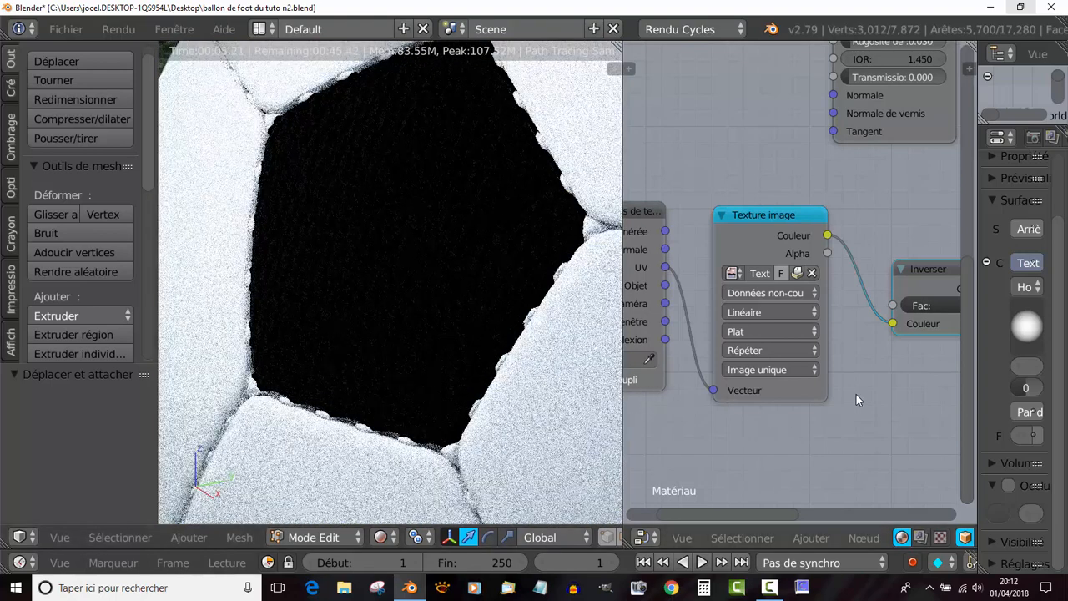
{"action": "scroll", "coordinate": [856, 394], "scroll_direction": "down", "scroll_amount": 3}
{"action": "scroll", "coordinate": [448, 345], "scroll_direction": "down", "scroll_amount": 3}
{"action": "middle_click_drag", "start_coordinate": [437, 341], "coordinate": [401, 339]}
{"action": "scroll", "coordinate": [398, 338], "scroll_direction": "up", "scroll_amount": 2}
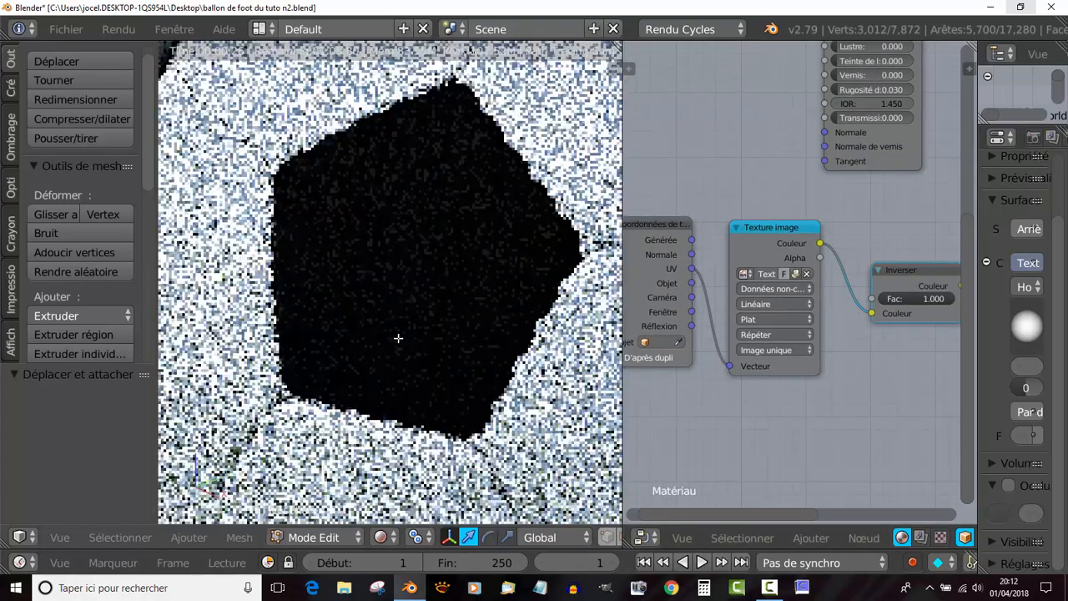
{"action": "scroll", "coordinate": [398, 338], "scroll_direction": "up", "scroll_amount": 3}
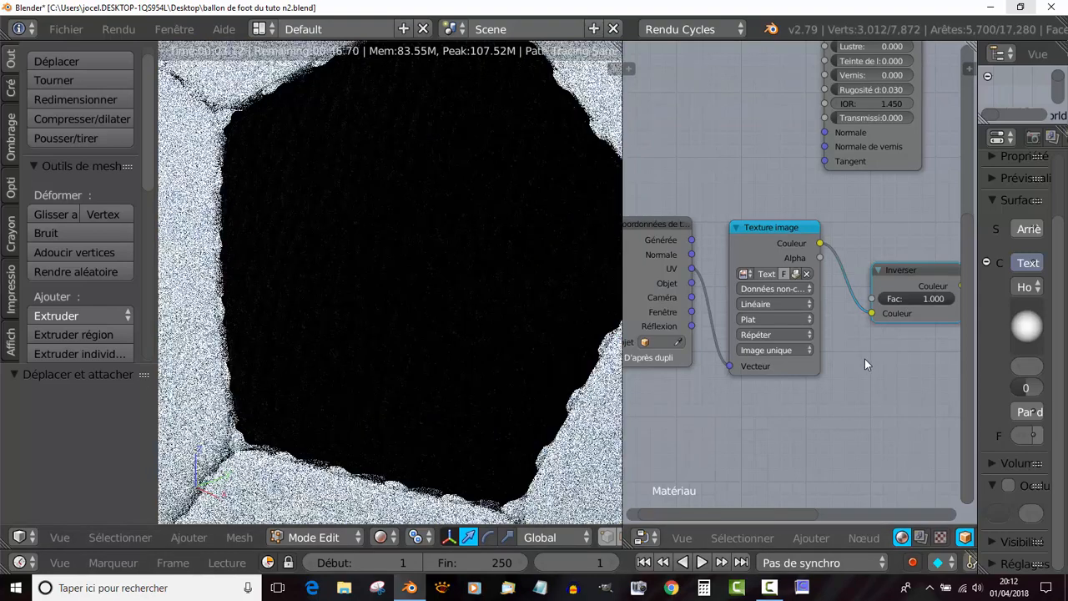
Step: Set the Carte de normale node's Force to 0.100
{"action": "scroll", "coordinate": [869, 360], "scroll_direction": "down", "scroll_amount": 2}
{"action": "middle_click_drag", "start_coordinate": [879, 363], "coordinate": [722, 382]}
{"action": "scroll", "coordinate": [793, 381], "scroll_direction": "up", "scroll_amount": 2}
{"action": "scroll", "coordinate": [763, 381], "scroll_direction": "up", "scroll_amount": 3}
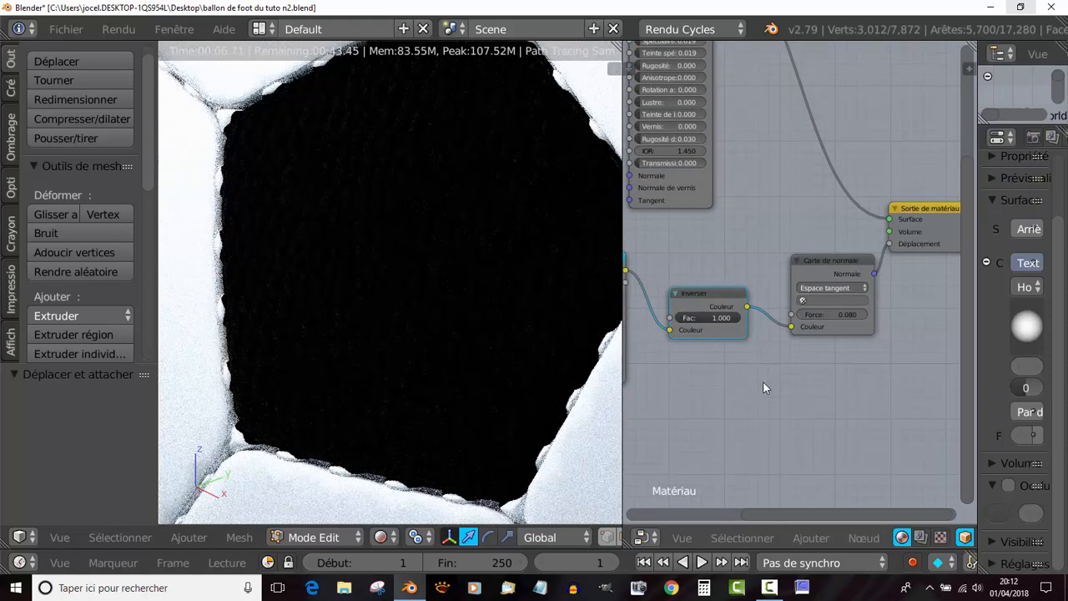
{"action": "middle_click_drag", "start_coordinate": [803, 368], "coordinate": [747, 345]}
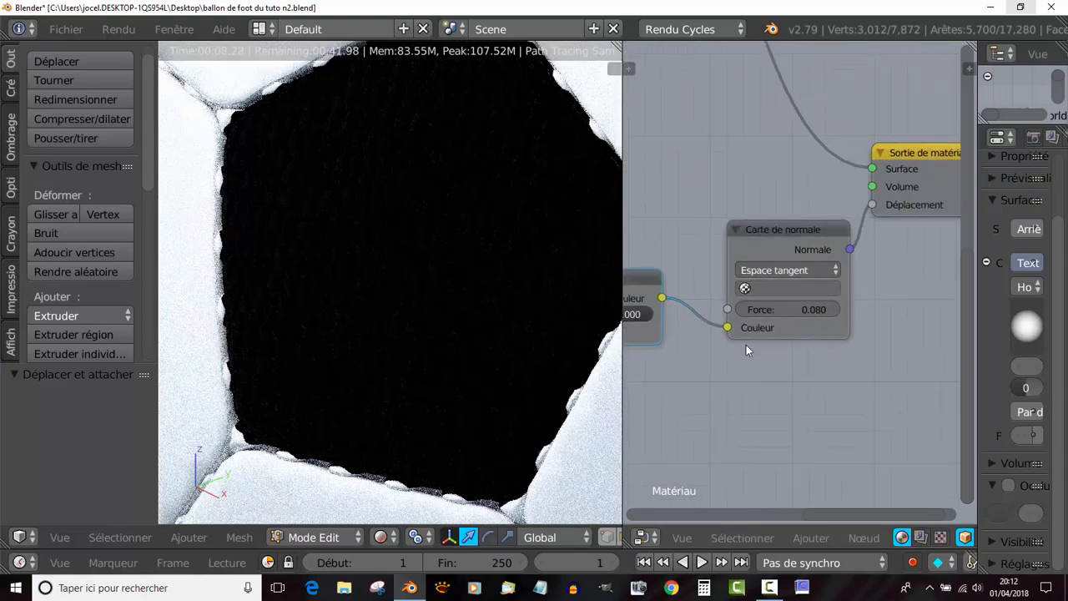
{"action": "scroll", "coordinate": [760, 348], "scroll_direction": "up", "scroll_amount": 4}
{"action": "left_click", "coordinate": [819, 334]}
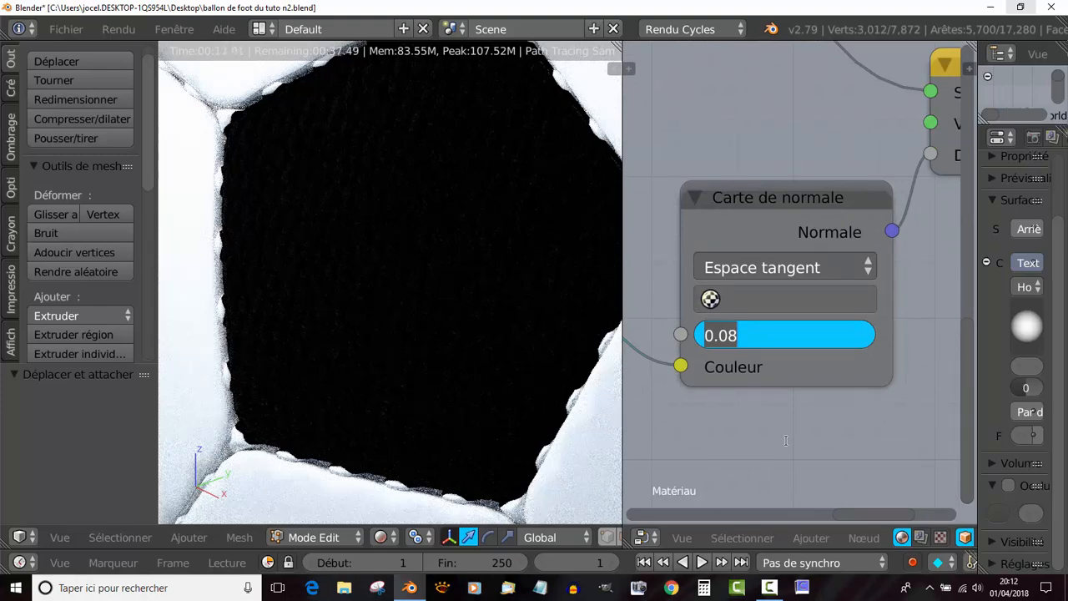
{"action": "type", "text": "0.1"}
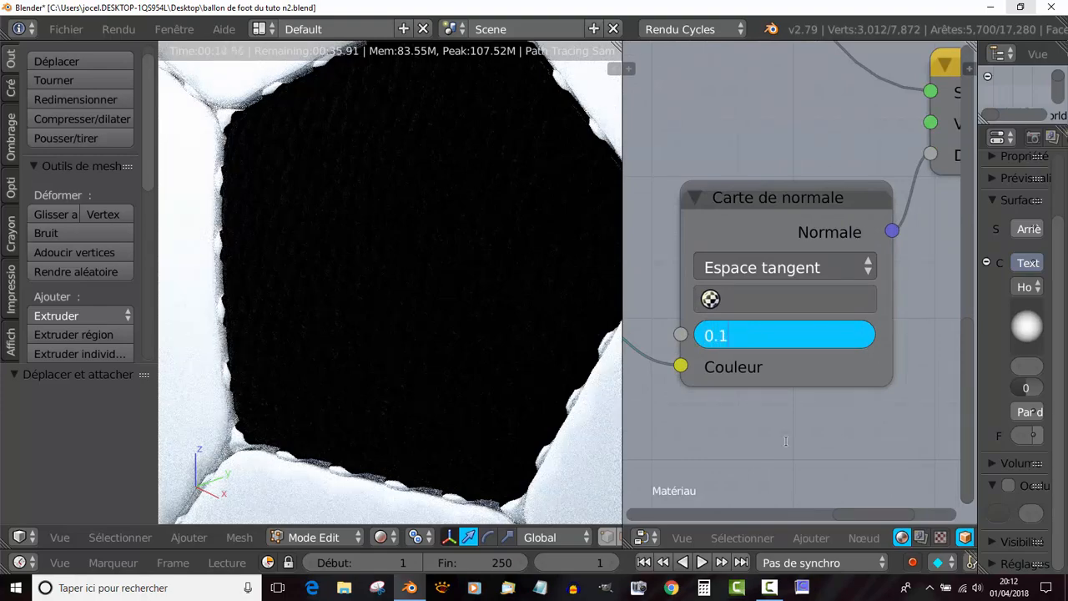
{"action": "key", "text": "Return"}
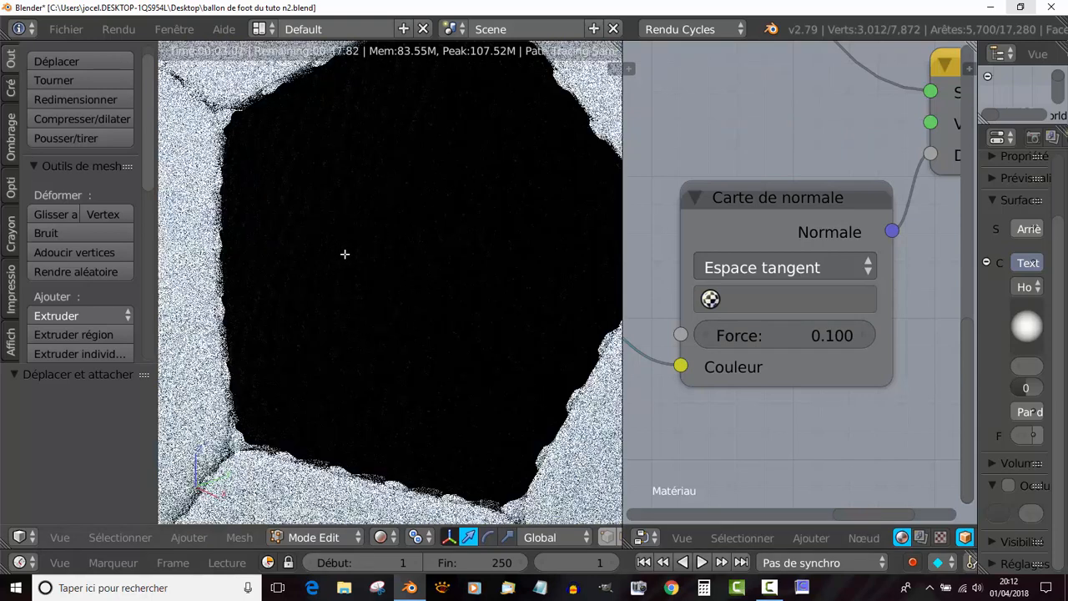
Step: Set the Carte de normale node's Force to 0.200
{"action": "left_click", "coordinate": [841, 336]}
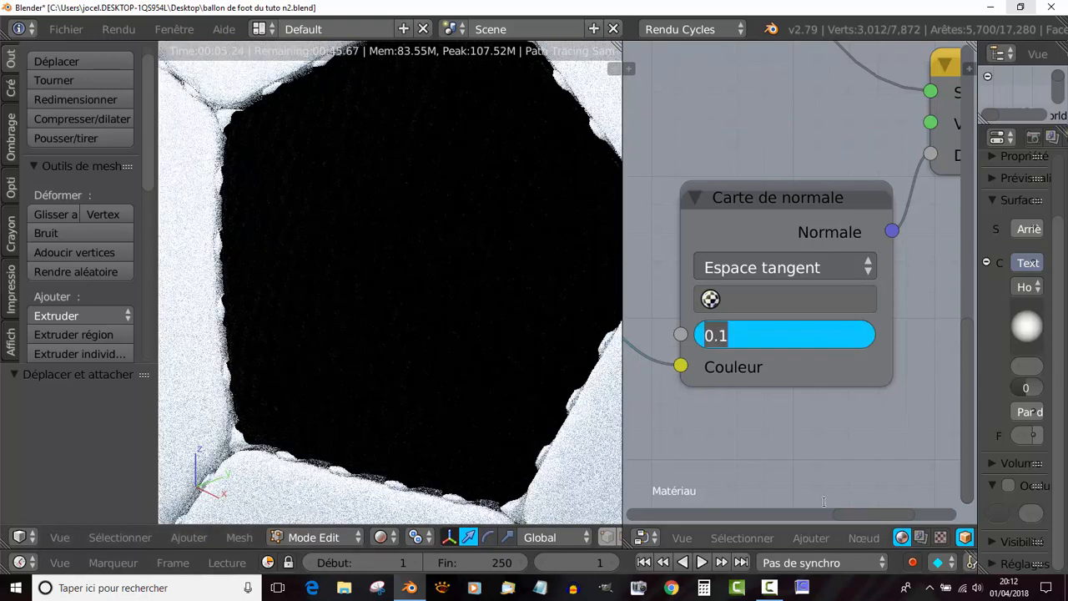
{"action": "type", "text": "0"}
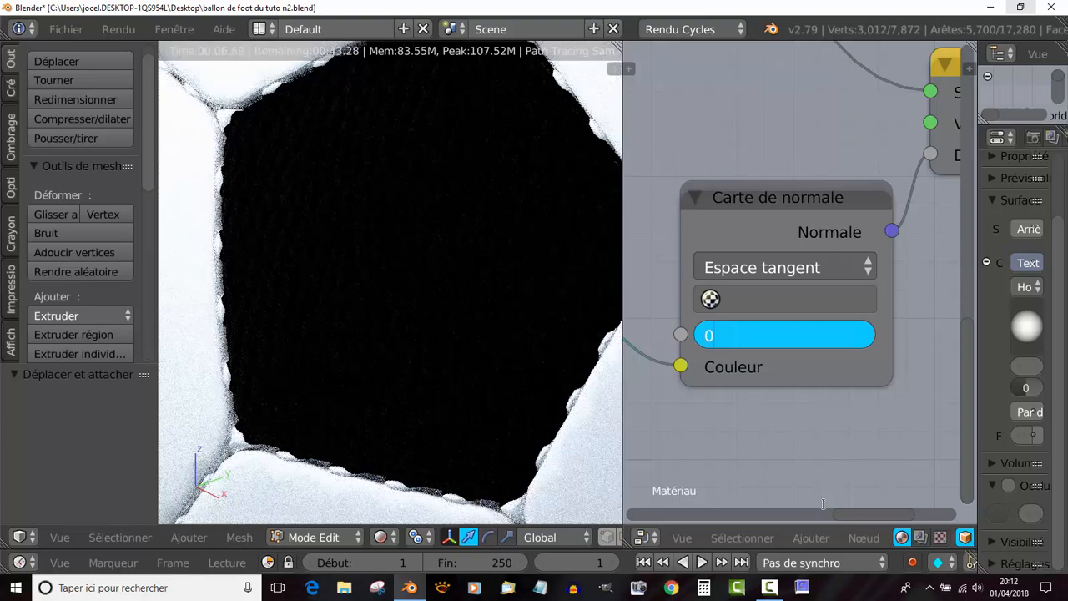
{"action": "type", "text": ".2"}
{"action": "key", "text": "Return"}
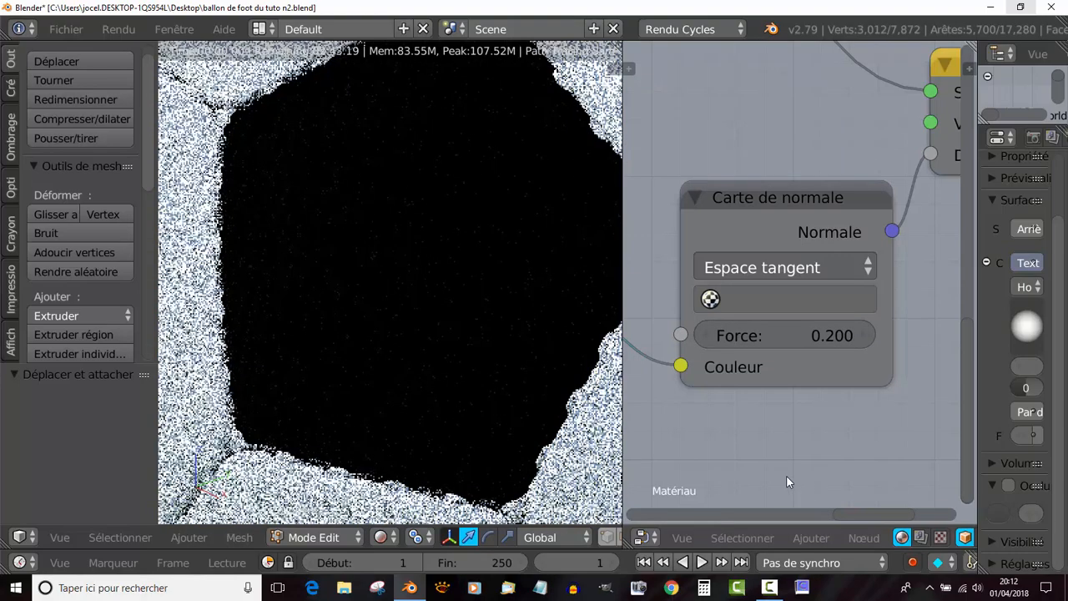
{"action": "scroll", "coordinate": [386, 377], "scroll_direction": "down", "scroll_amount": 3}
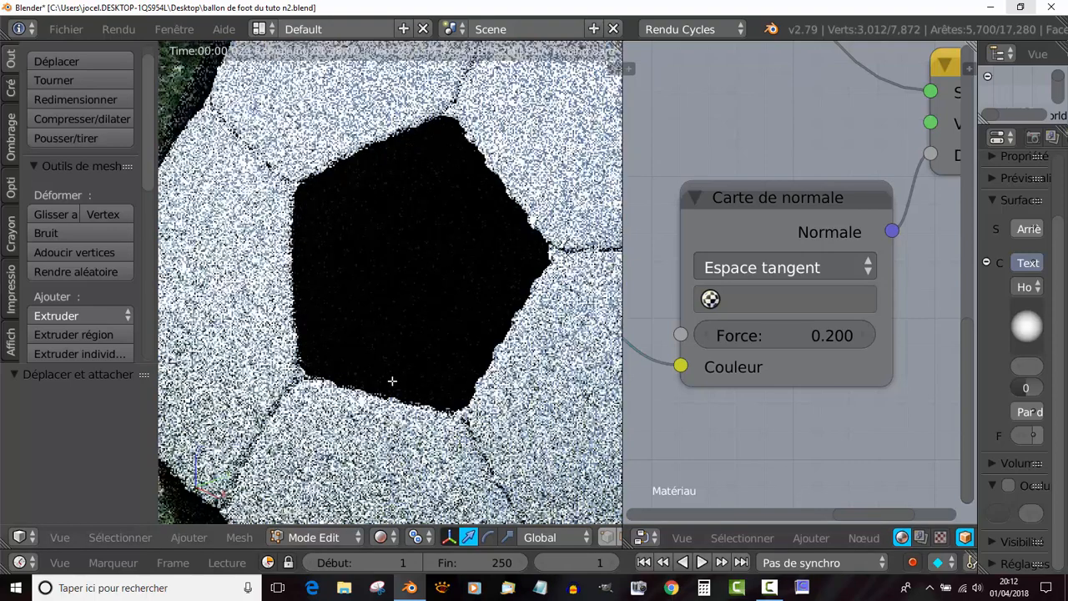
{"action": "scroll", "coordinate": [749, 428], "scroll_direction": "up", "scroll_amount": 2}
{"action": "scroll", "coordinate": [750, 428], "scroll_direction": "down", "scroll_amount": 1}
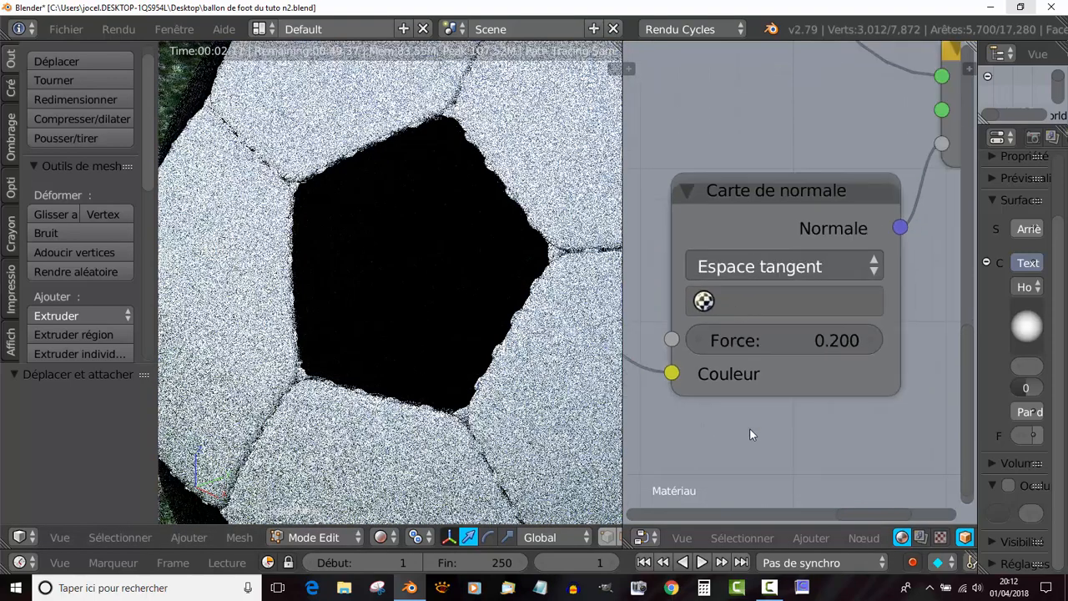
Step: Raise the black material's Spéculaire value in the BSDF guidé node to 0.065
{"action": "middle_click_drag", "start_coordinate": [778, 249], "coordinate": [841, 394]}
{"action": "scroll", "coordinate": [801, 334], "scroll_direction": "down", "scroll_amount": 11}
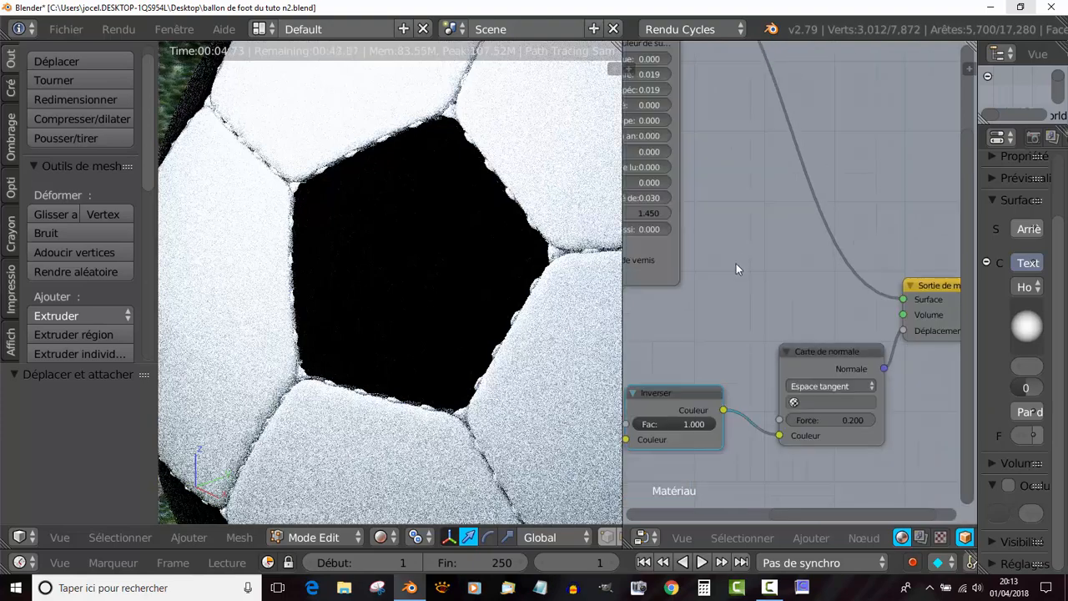
{"action": "middle_click_drag", "start_coordinate": [733, 232], "coordinate": [848, 326]}
{"action": "scroll", "coordinate": [649, 215], "scroll_direction": "up", "scroll_amount": 2}
{"action": "scroll", "coordinate": [740, 111], "scroll_direction": "up", "scroll_amount": 5}
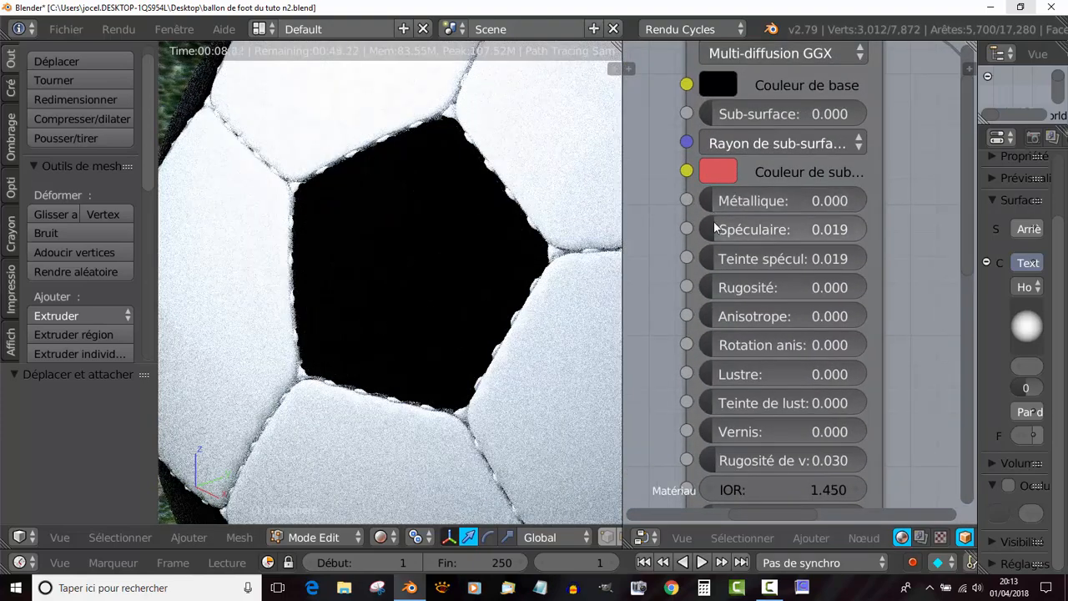
{"action": "left_click_drag", "start_coordinate": [716, 229], "coordinate": [779, 230]}
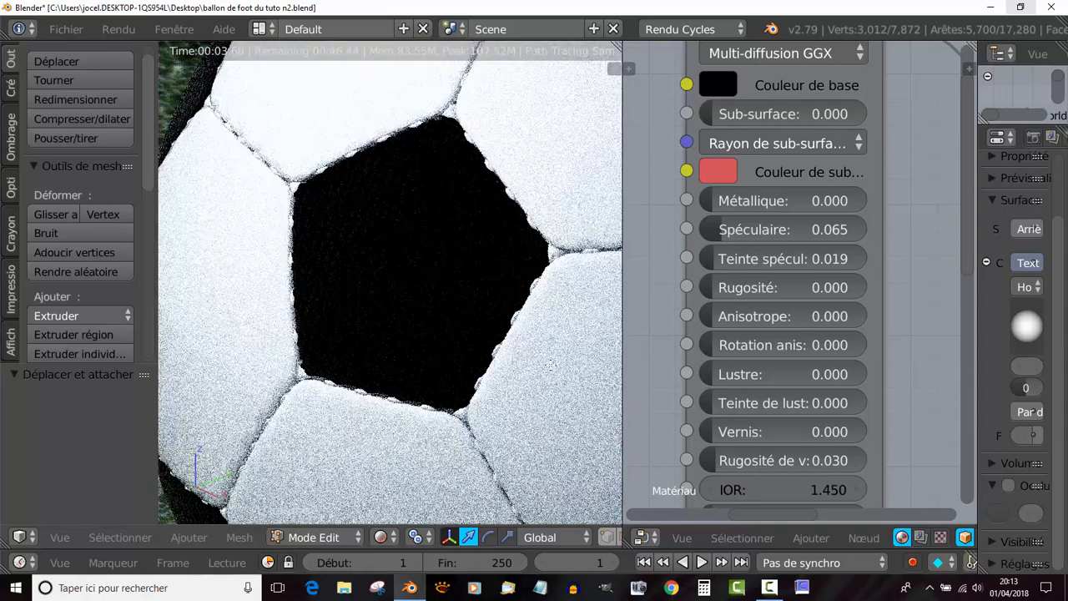
Step: Switch the Texture image node's colour space to Couleur
{"action": "scroll", "coordinate": [551, 365], "scroll_direction": "down", "scroll_amount": 3}
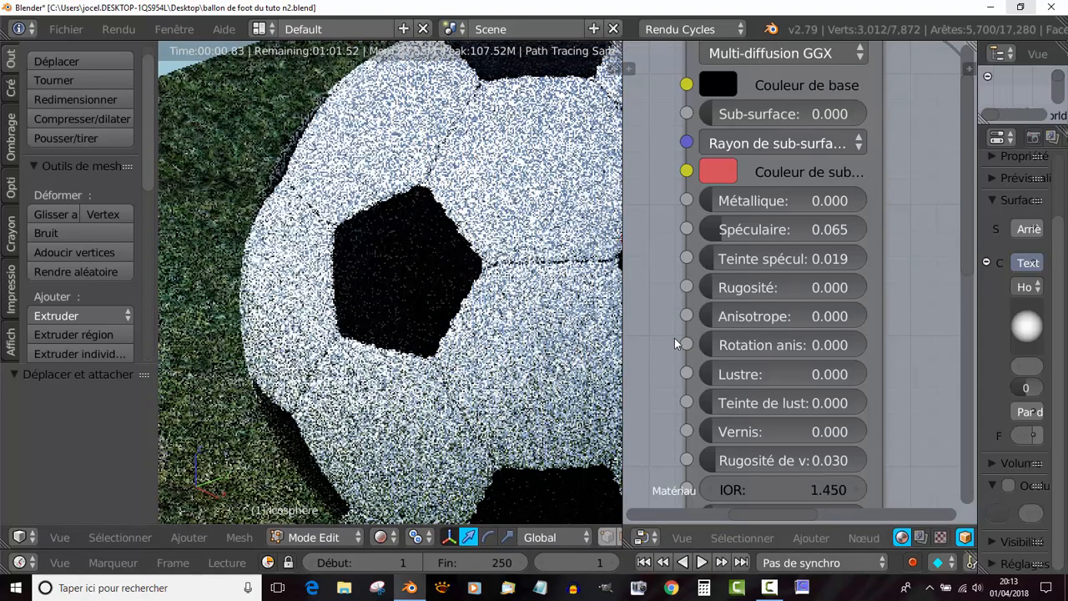
{"action": "middle_click_drag", "start_coordinate": [669, 336], "coordinate": [872, 330]}
{"action": "scroll", "coordinate": [784, 313], "scroll_direction": "down", "scroll_amount": 2}
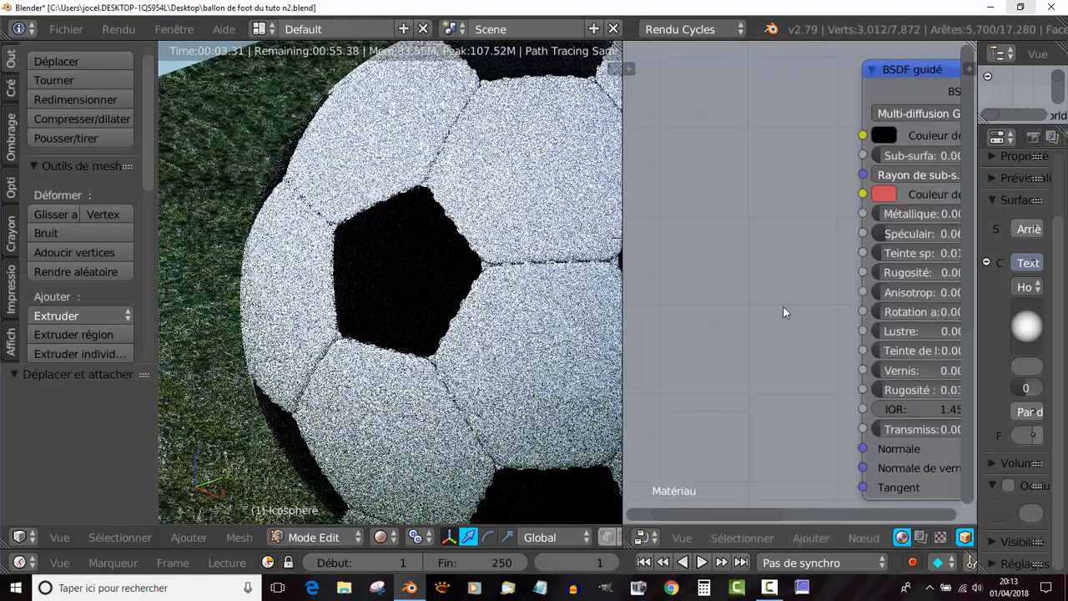
{"action": "middle_click_drag", "start_coordinate": [785, 313], "coordinate": [843, 312]}
{"action": "scroll", "coordinate": [696, 172], "scroll_direction": "down", "scroll_amount": 3}
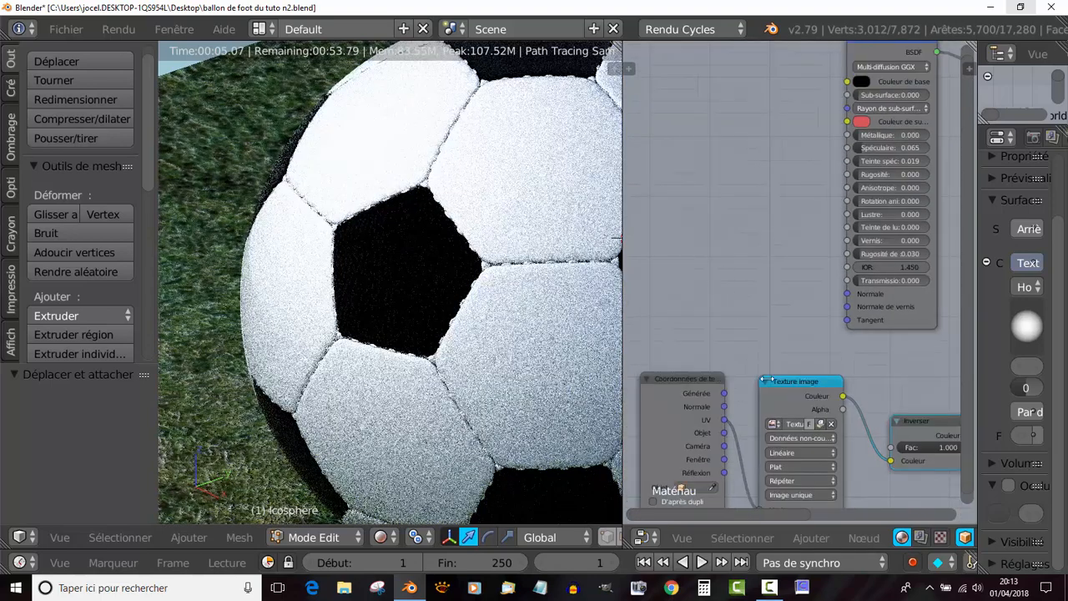
{"action": "middle_click_drag", "start_coordinate": [766, 380], "coordinate": [792, 235]}
{"action": "scroll", "coordinate": [806, 298], "scroll_direction": "up", "scroll_amount": 5}
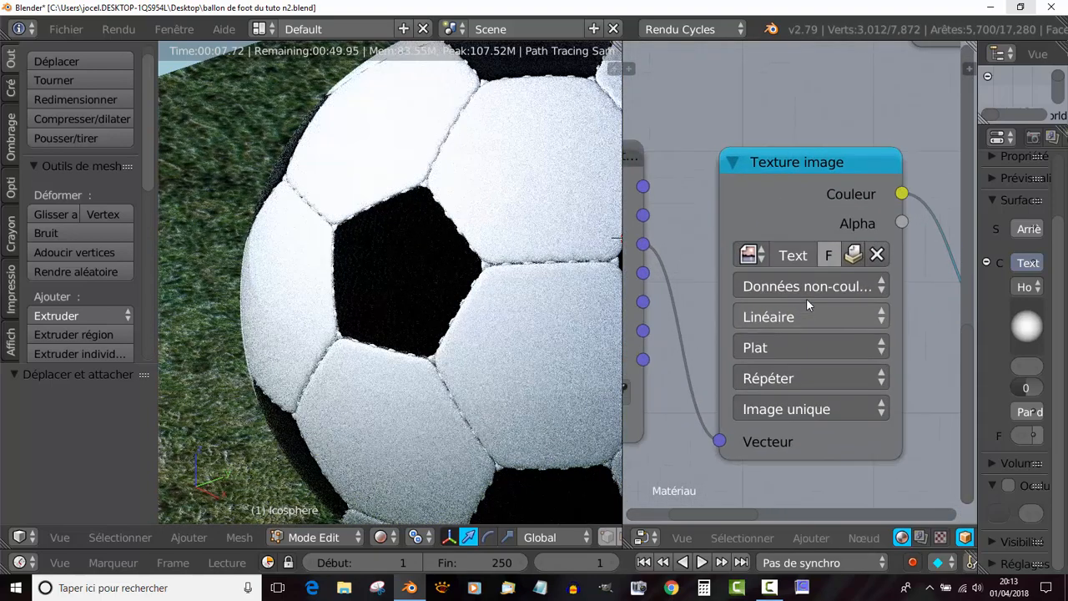
{"action": "left_click", "coordinate": [806, 292]}
{"action": "left_click", "coordinate": [741, 261]}
{"action": "left_click", "coordinate": [746, 259]}
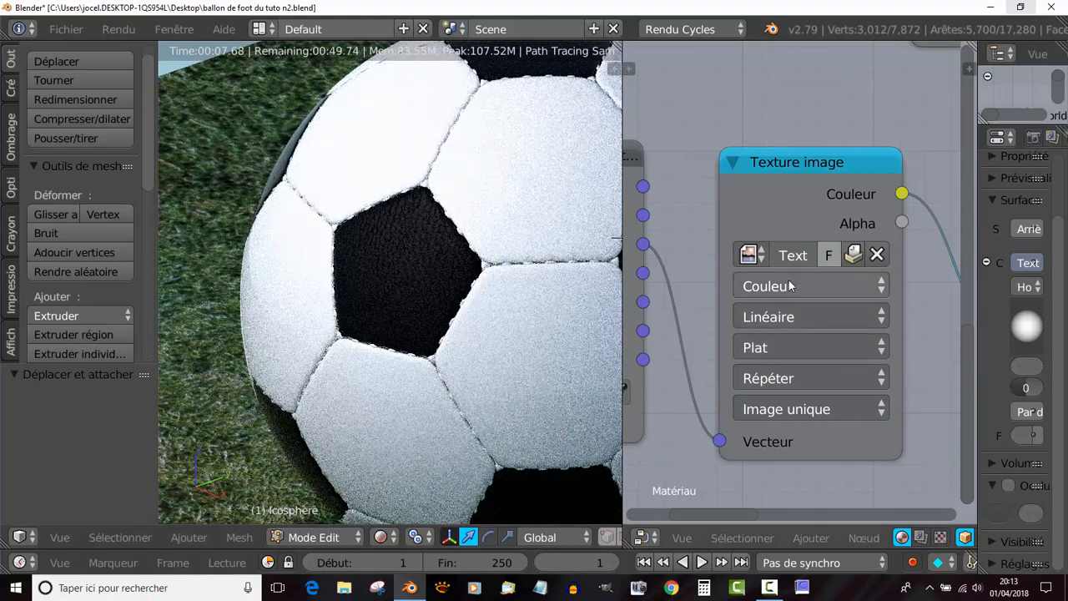
{"action": "scroll", "coordinate": [446, 348], "scroll_direction": "up", "scroll_amount": 2}
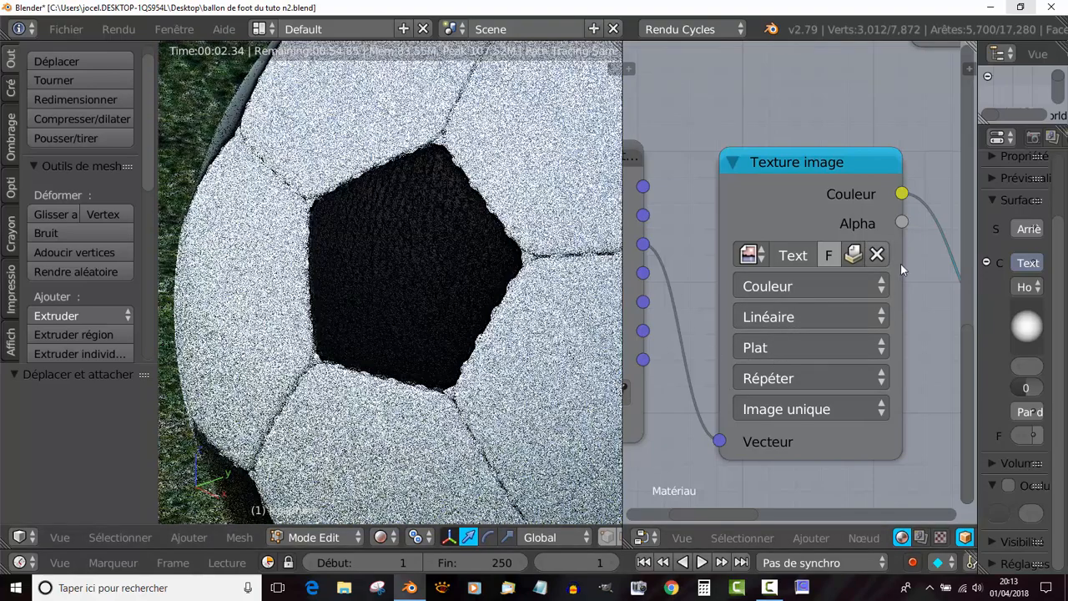
Step: Set the Carte de normale node's Force to 0.080 for a subtler leather relief
{"action": "scroll", "coordinate": [908, 317], "scroll_direction": "down", "scroll_amount": 2}
{"action": "middle_click_drag", "start_coordinate": [912, 332], "coordinate": [726, 327]}
{"action": "scroll", "coordinate": [742, 408], "scroll_direction": "up", "scroll_amount": 2}
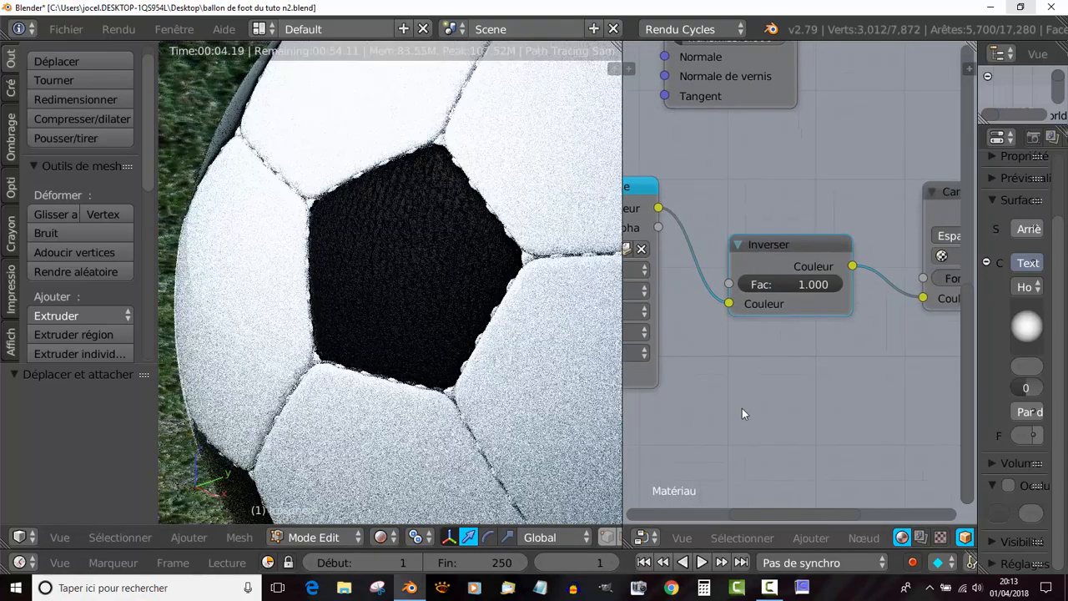
{"action": "scroll", "coordinate": [768, 400], "scroll_direction": "up", "scroll_amount": 1}
{"action": "middle_click_drag", "start_coordinate": [794, 394], "coordinate": [636, 393]}
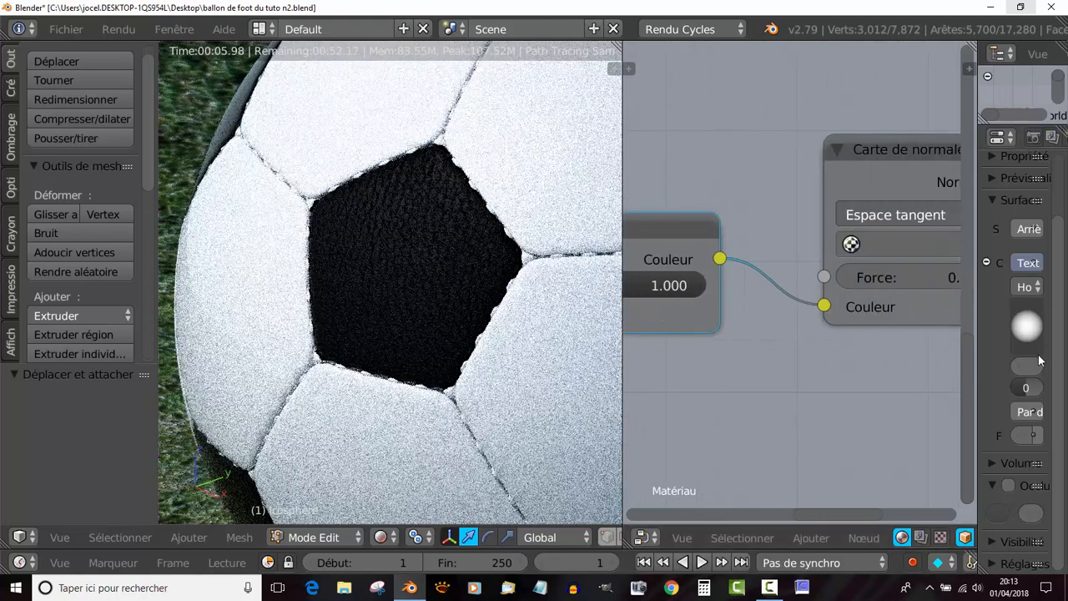
{"action": "middle_click_drag", "start_coordinate": [819, 431], "coordinate": [650, 435]}
{"action": "middle_click_drag", "start_coordinate": [753, 408], "coordinate": [775, 435]}
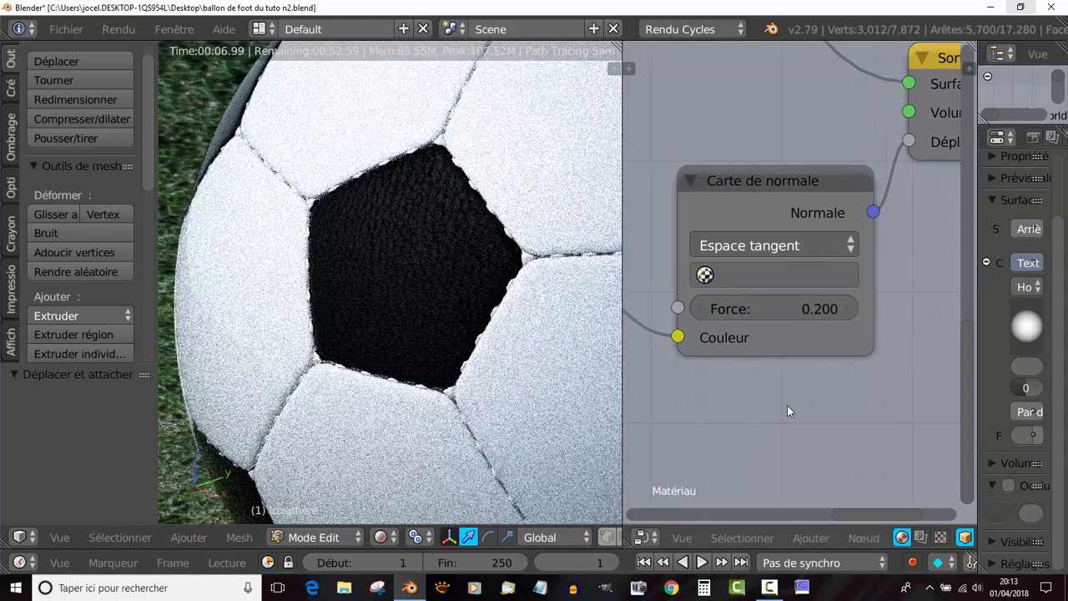
{"action": "scroll", "coordinate": [822, 324], "scroll_direction": "up", "scroll_amount": 4}
{"action": "left_click", "coordinate": [832, 319]}
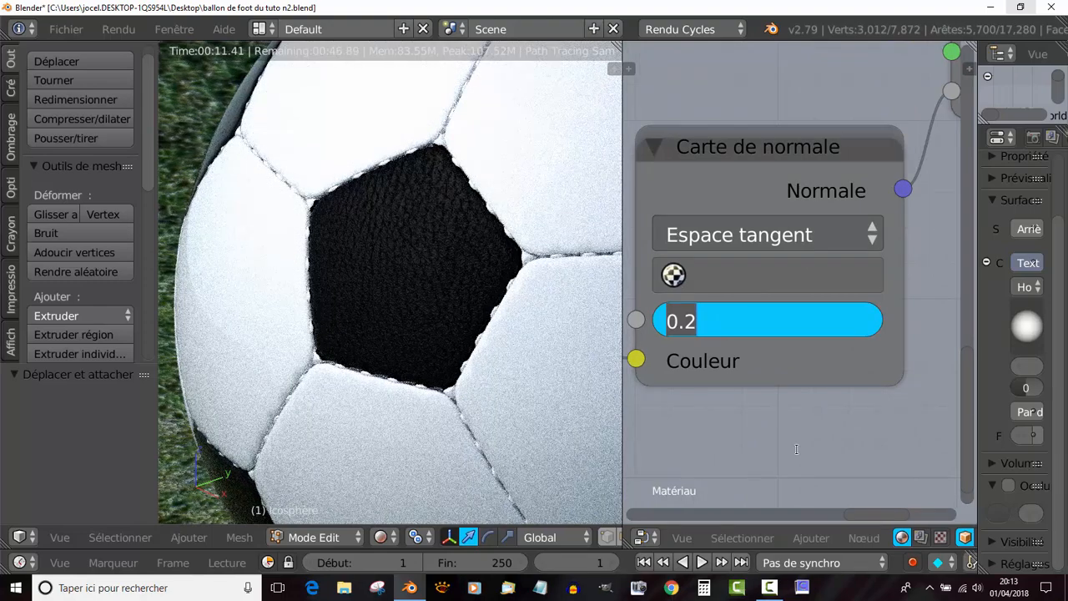
{"action": "type", "text": "0.0"}
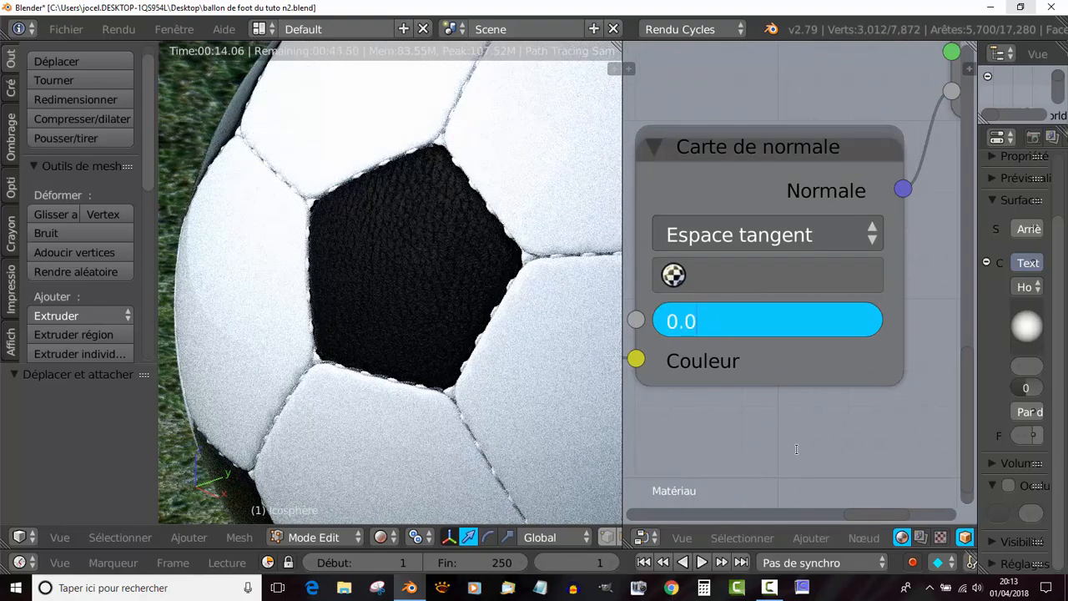
{"action": "type", "text": "8"}
{"action": "key", "text": "Return"}
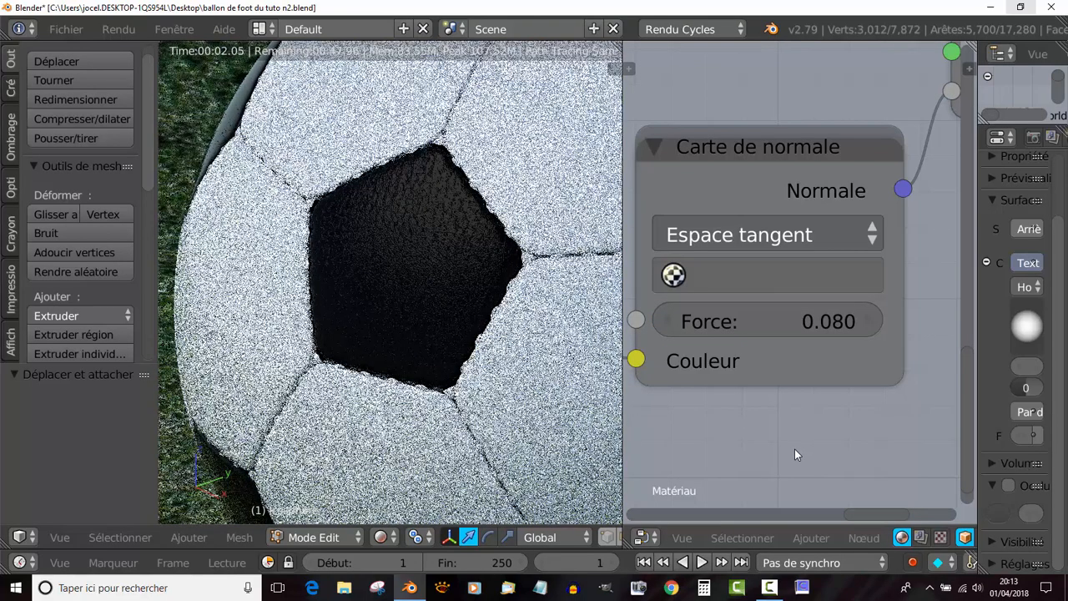
Step: Move the BSDF guidé and Sortie de matériau nodes upward in the black material's node tree
{"action": "scroll", "coordinate": [787, 453], "scroll_direction": "down", "scroll_amount": 2}
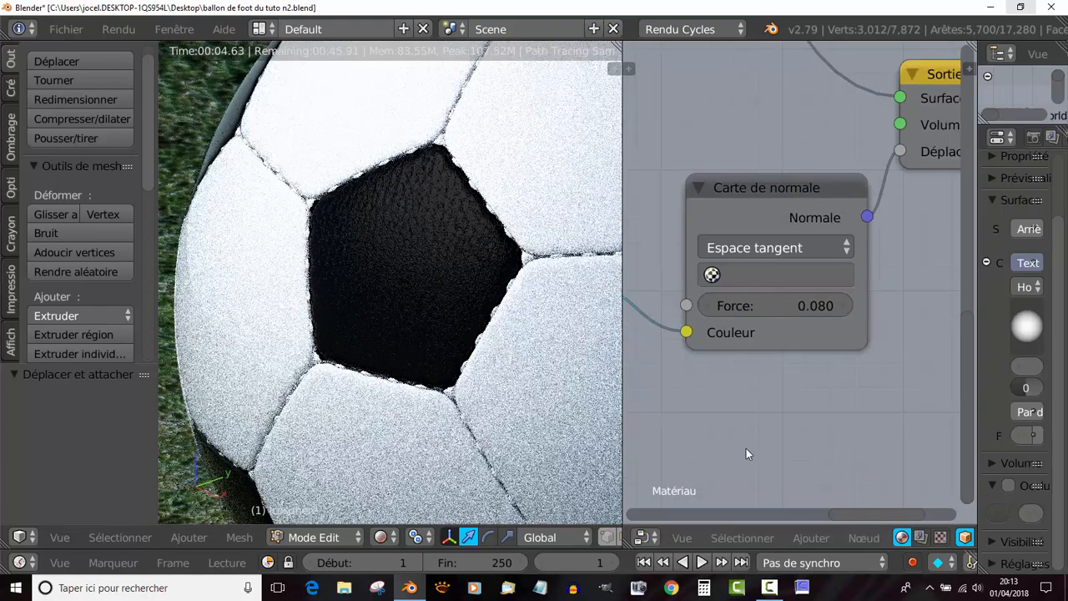
{"action": "middle_click_drag", "start_coordinate": [747, 454], "coordinate": [846, 448]}
{"action": "scroll", "coordinate": [782, 434], "scroll_direction": "down", "scroll_amount": 2}
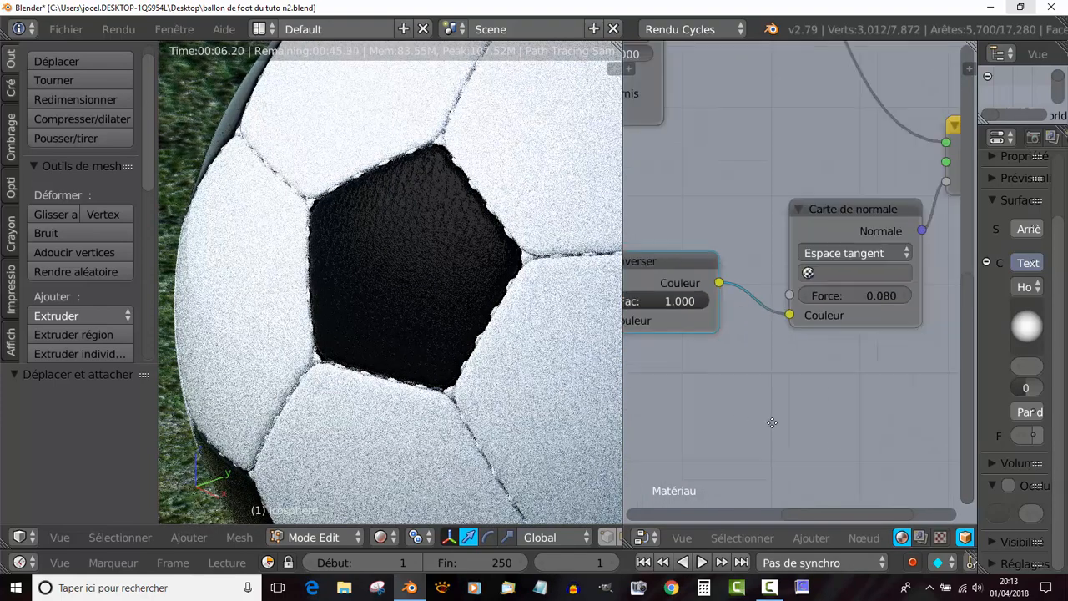
{"action": "middle_click_drag", "start_coordinate": [772, 423], "coordinate": [888, 446]}
{"action": "scroll", "coordinate": [472, 347], "scroll_direction": "down", "scroll_amount": 5}
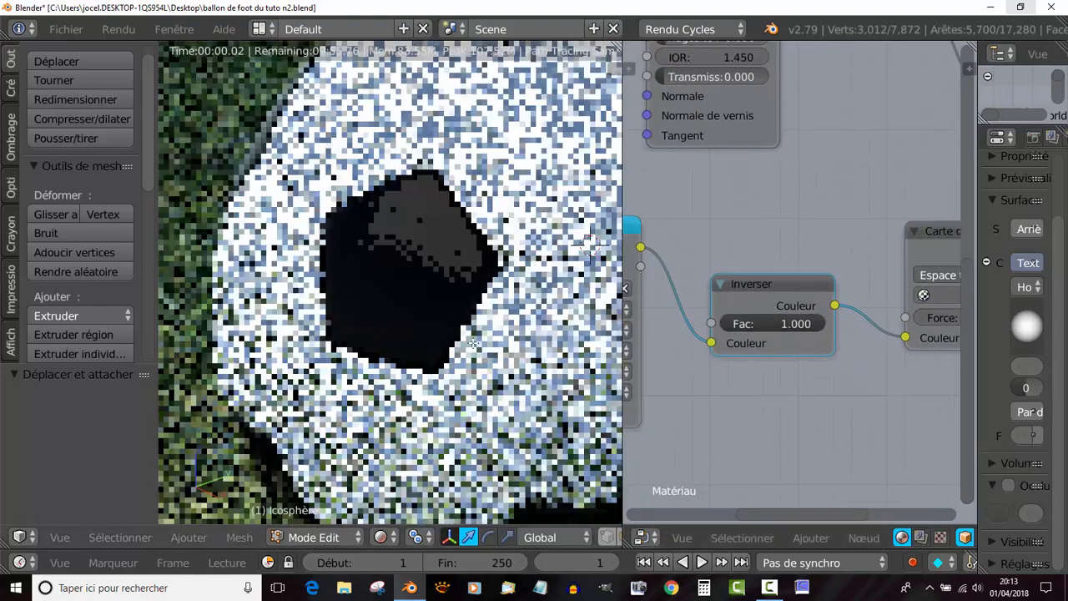
{"action": "scroll", "coordinate": [693, 388], "scroll_direction": "down", "scroll_amount": 6}
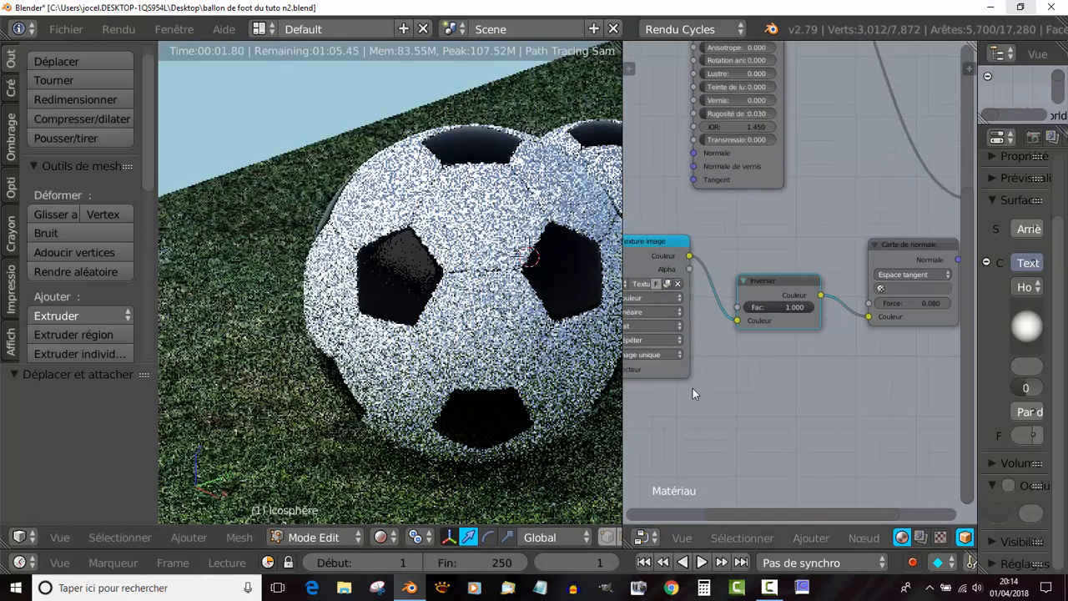
{"action": "scroll", "coordinate": [778, 339], "scroll_direction": "up", "scroll_amount": 2}
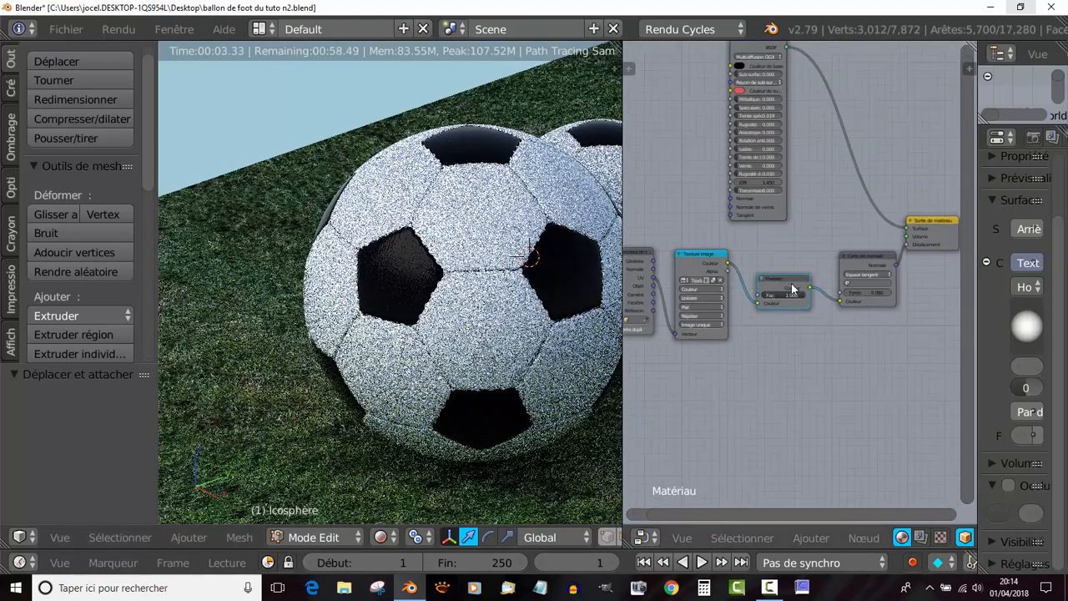
{"action": "middle_click_drag", "start_coordinate": [799, 163], "coordinate": [811, 253]}
{"action": "left_click_drag", "start_coordinate": [765, 129], "coordinate": [744, 84]}
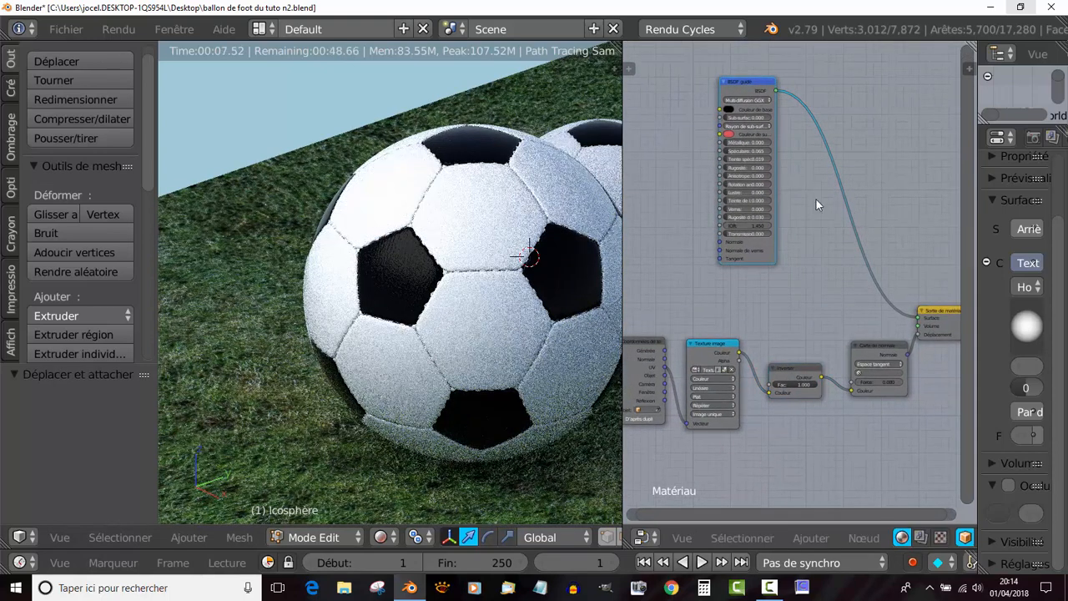
{"action": "left_click_drag", "start_coordinate": [932, 319], "coordinate": [906, 209]}
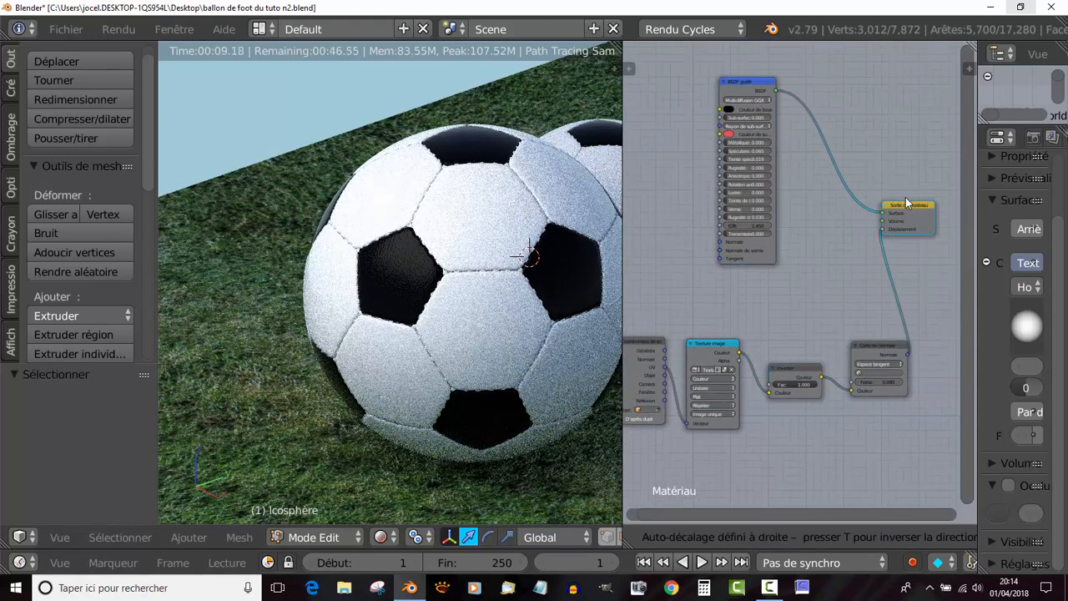
Step: Move the Carte de normale, Inverser, Texture image and texture coordinate nodes up closer to the shader and output nodes
{"action": "left_click_drag", "start_coordinate": [885, 344], "coordinate": [854, 293]}
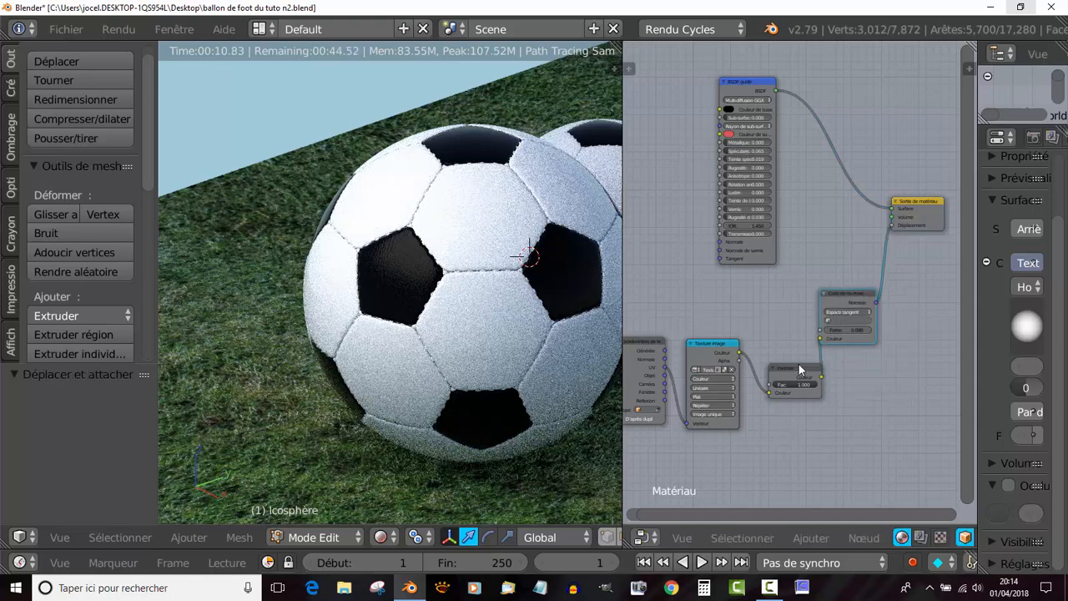
{"action": "left_click_drag", "start_coordinate": [794, 369], "coordinate": [778, 316]}
{"action": "left_click_drag", "start_coordinate": [715, 344], "coordinate": [715, 308]}
{"action": "left_click_drag", "start_coordinate": [658, 341], "coordinate": [655, 303]}
Step: Select the ball's second material, Matériau.001, and widen the node editor to show its node tree
{"action": "scroll", "coordinate": [711, 352], "scroll_direction": "down", "scroll_amount": 4}
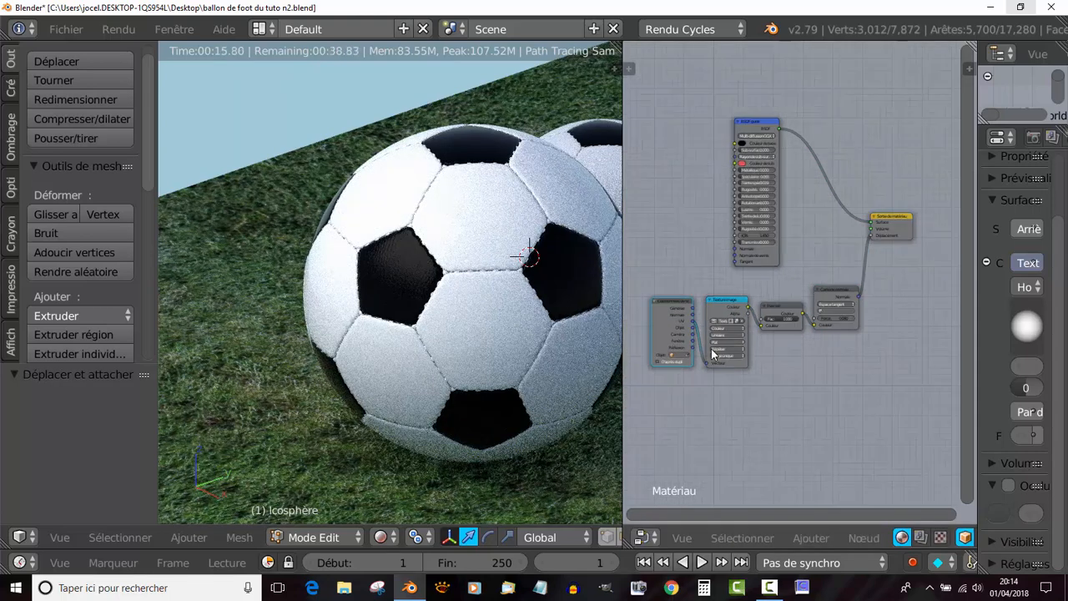
{"action": "middle_click_drag", "start_coordinate": [756, 365], "coordinate": [802, 390]}
{"action": "scroll", "coordinate": [822, 388], "scroll_direction": "down", "scroll_amount": 2}
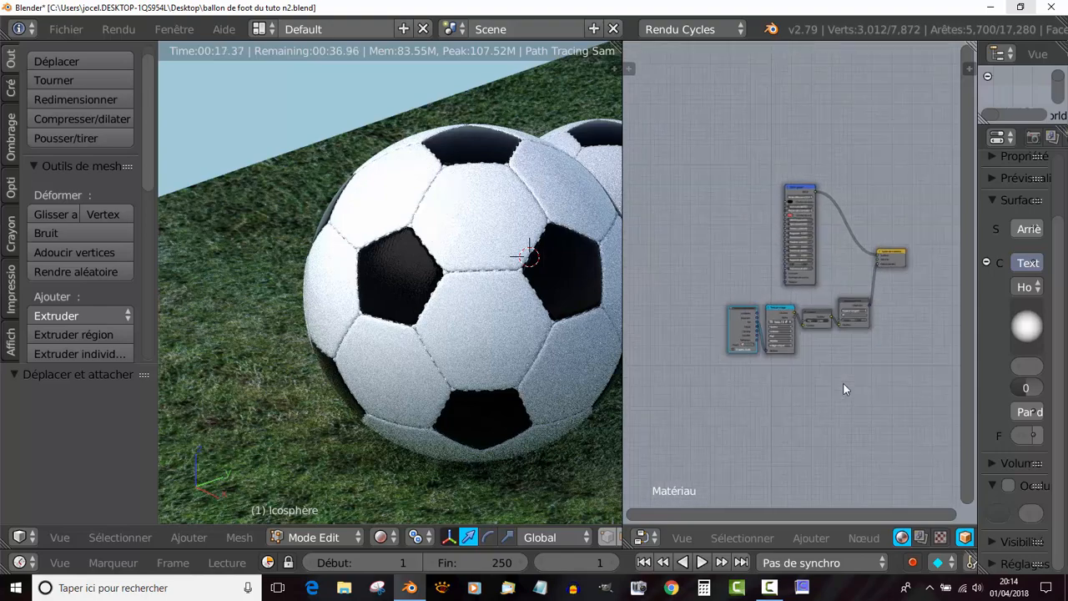
{"action": "scroll", "coordinate": [901, 376], "scroll_direction": "down", "scroll_amount": 3, "text": "ctrl"}
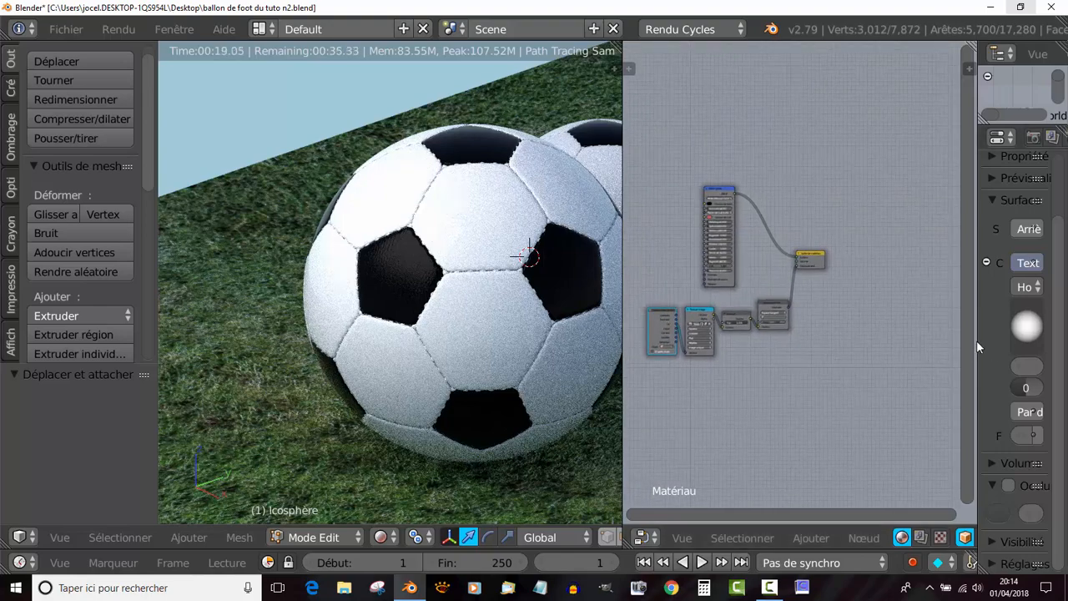
{"action": "left_click_drag", "start_coordinate": [973, 343], "coordinate": [793, 342]}
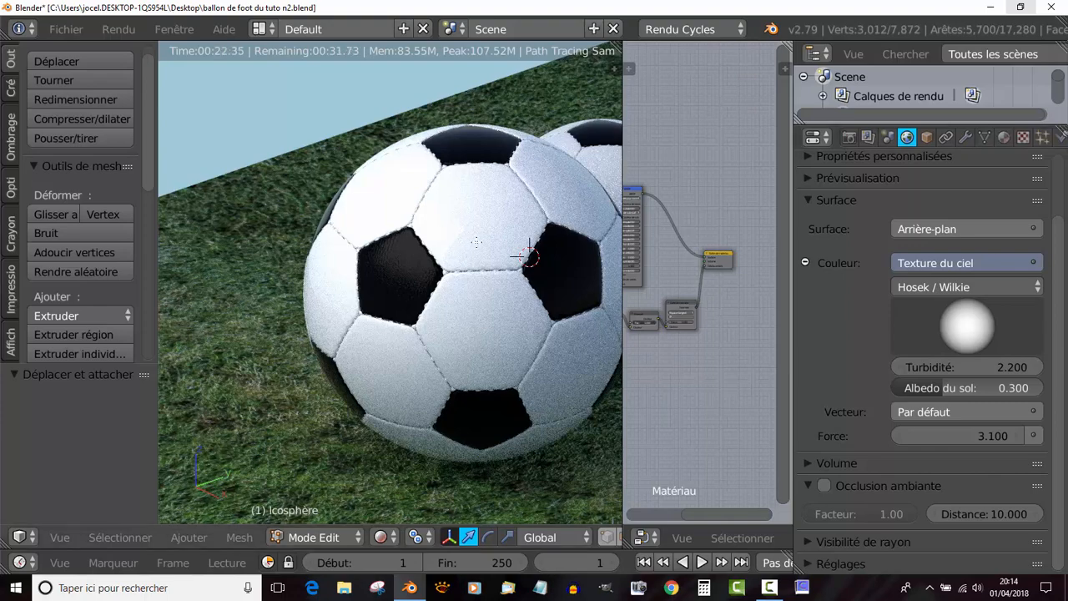
{"action": "left_click", "coordinate": [1004, 137]}
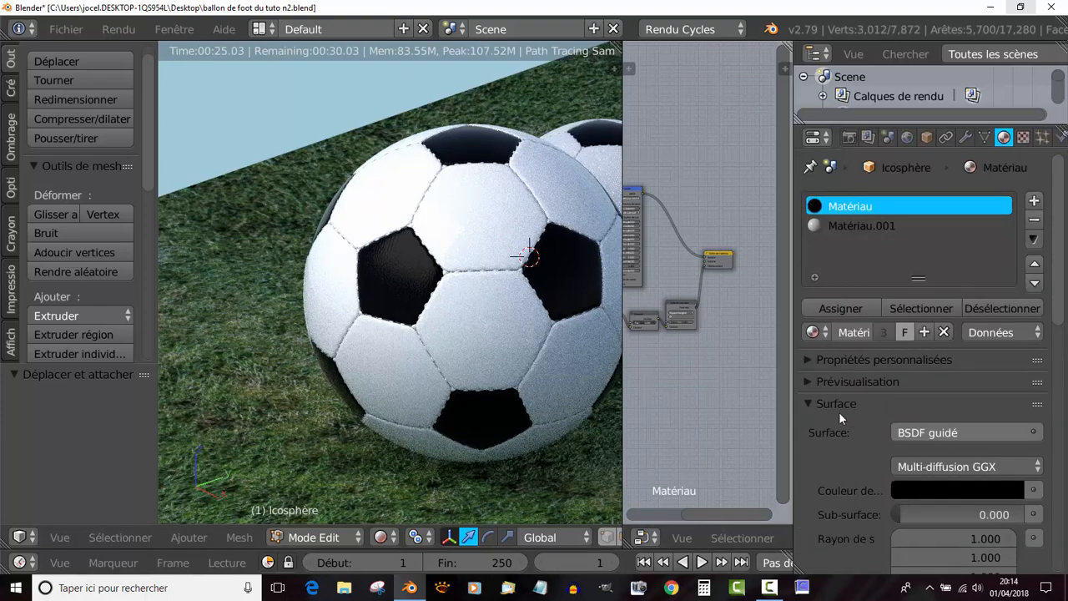
{"action": "left_click", "coordinate": [860, 224]}
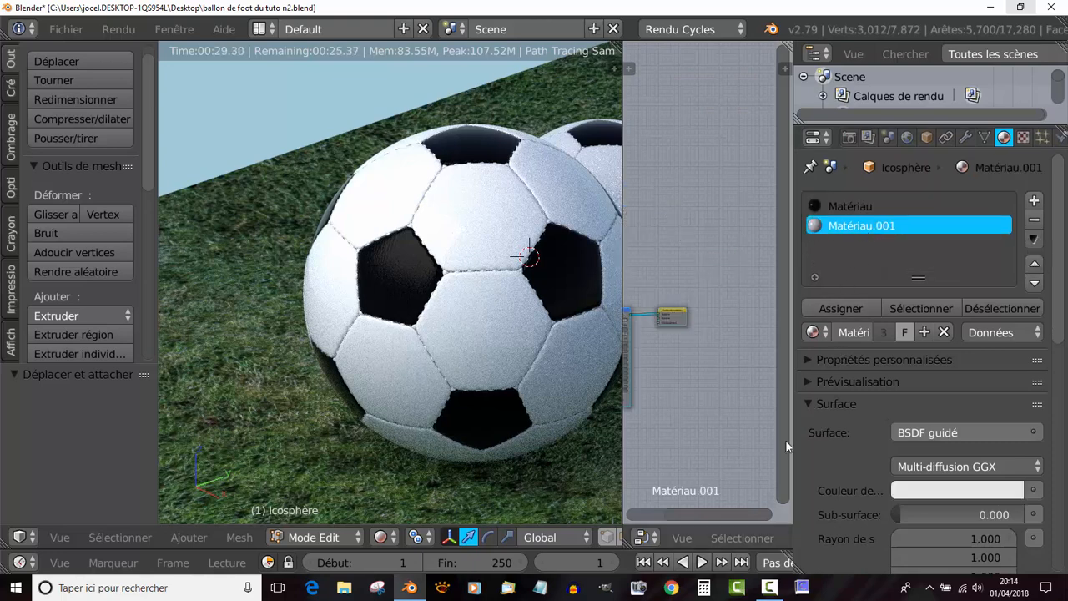
{"action": "left_click_drag", "start_coordinate": [793, 425], "coordinate": [960, 417]}
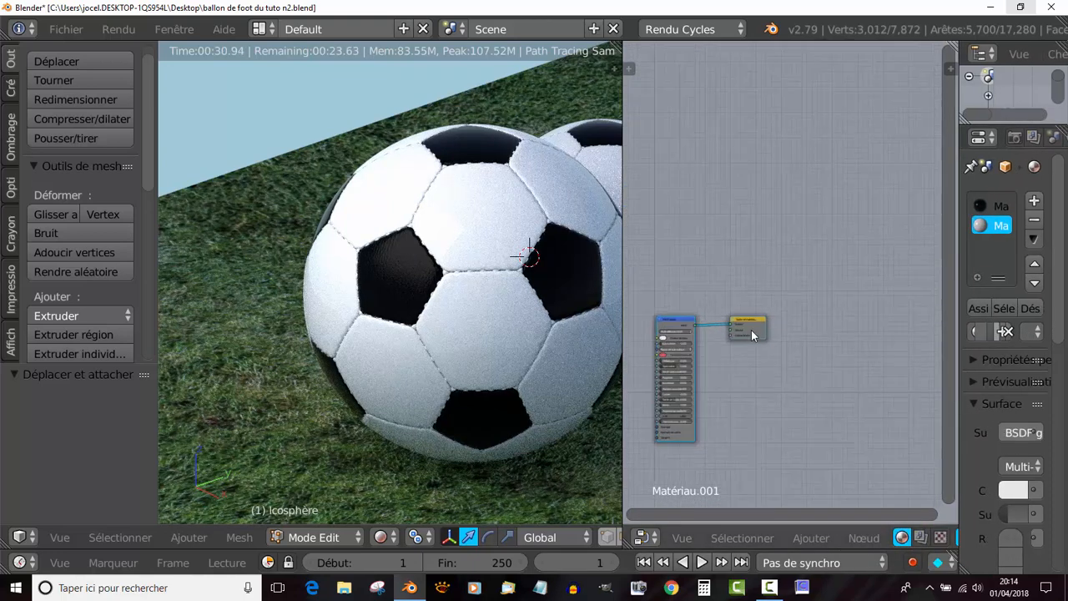
Step: Move the BSDF guidé and Sortie de matériau nodes upward in the Matériau.001 node tree
{"action": "left_click_drag", "start_coordinate": [682, 323], "coordinate": [695, 163]}
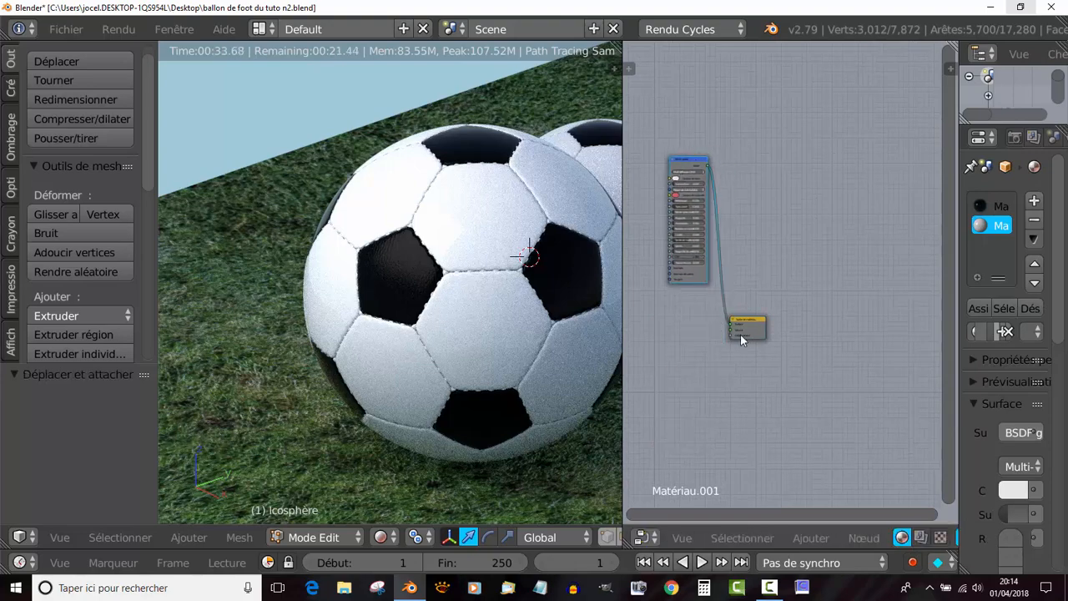
{"action": "left_click_drag", "start_coordinate": [743, 334], "coordinate": [851, 222]}
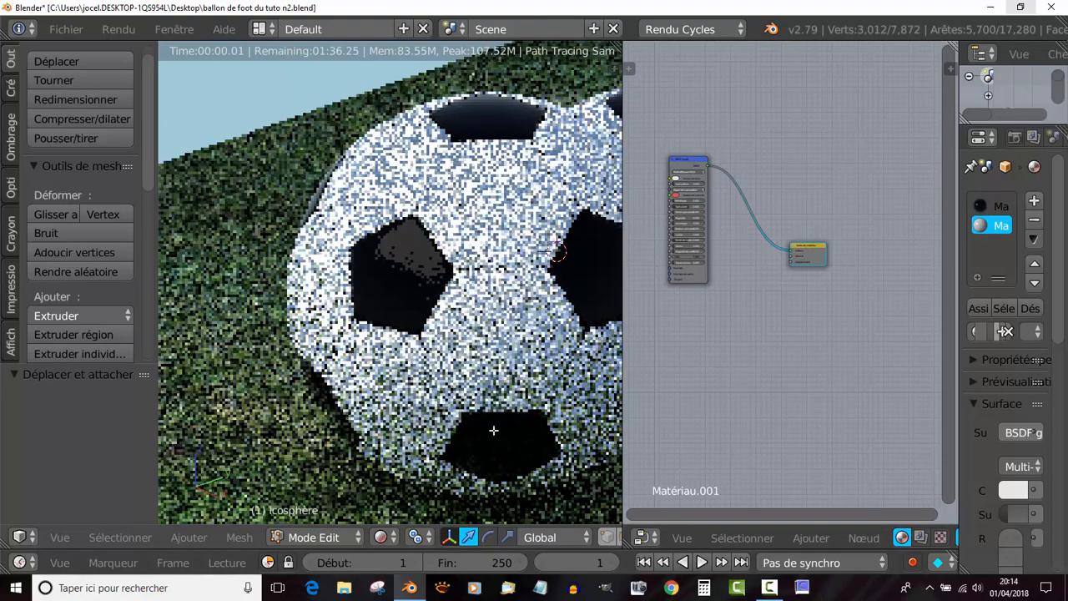
Step: Switch the 3D view's shading from Rendu to Matériau
{"action": "middle_click_drag", "start_coordinate": [501, 280], "coordinate": [410, 252], "text": "shift"}
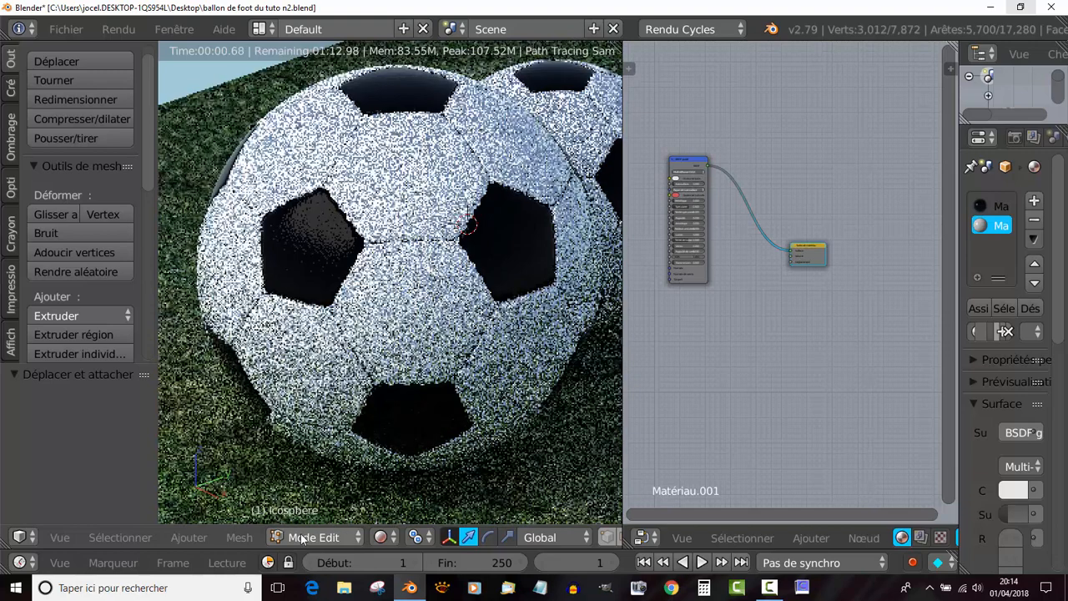
{"action": "left_click", "coordinate": [382, 538]}
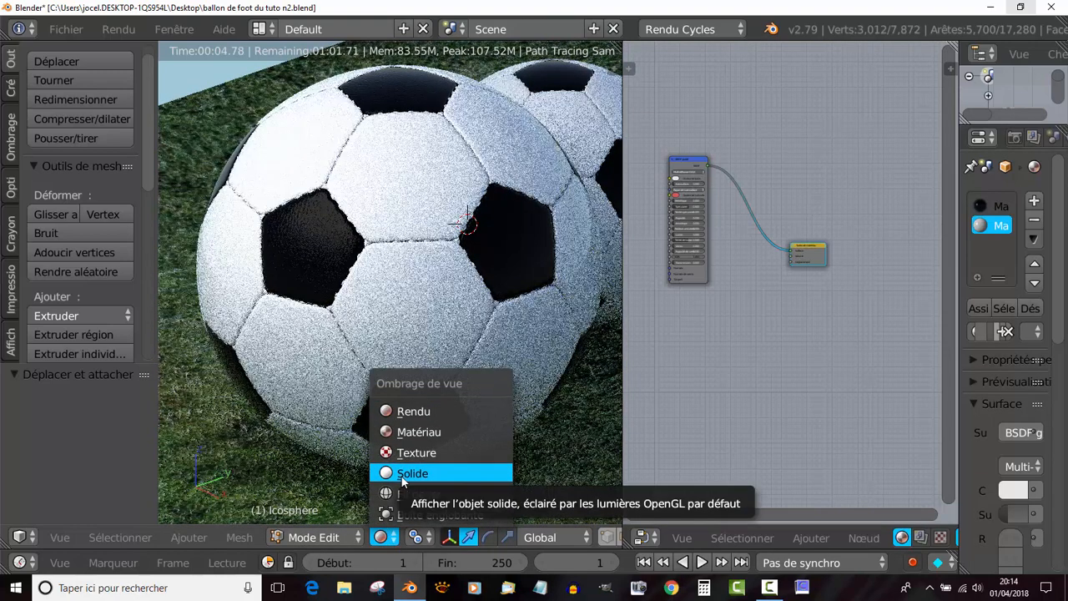
{"action": "left_click", "coordinate": [415, 436]}
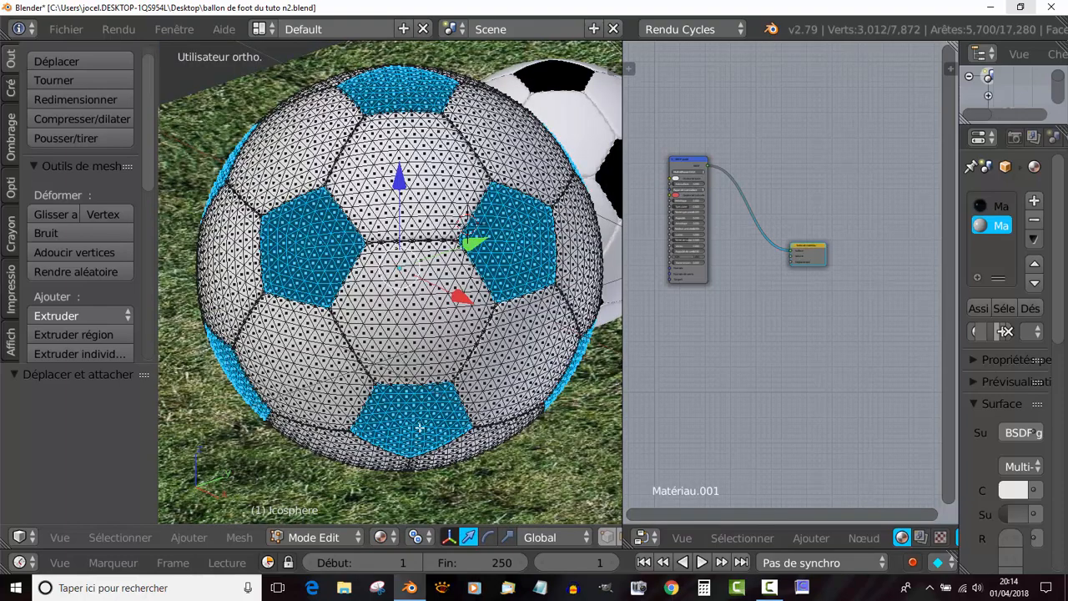
Step: Select all the ball faces assigned to Matériau.001 and widen the node editor again
{"action": "right_click", "coordinate": [420, 327]}
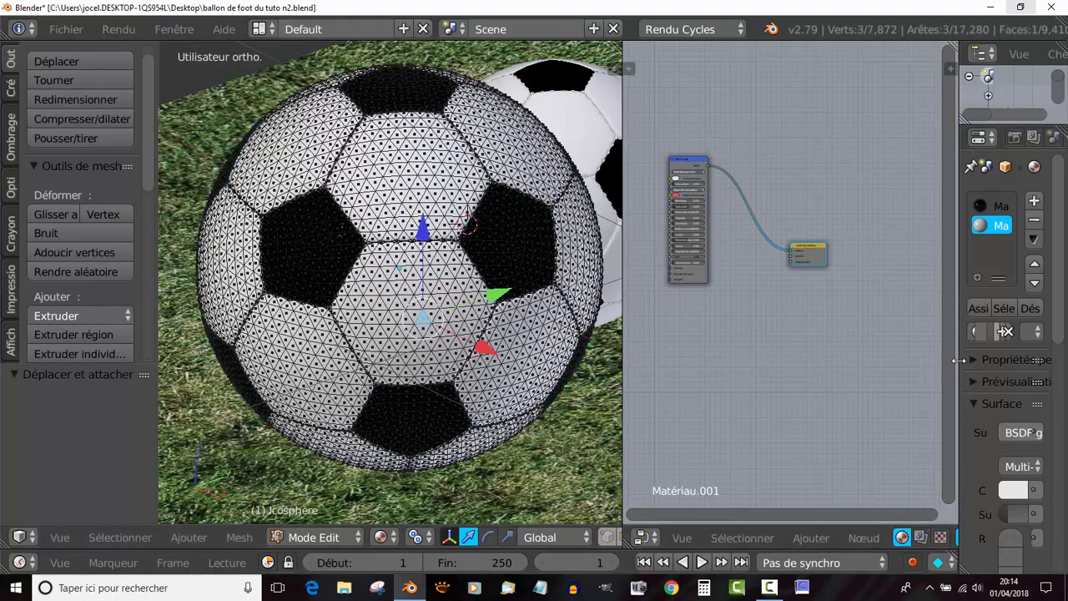
{"action": "left_click_drag", "start_coordinate": [959, 360], "coordinate": [829, 384]}
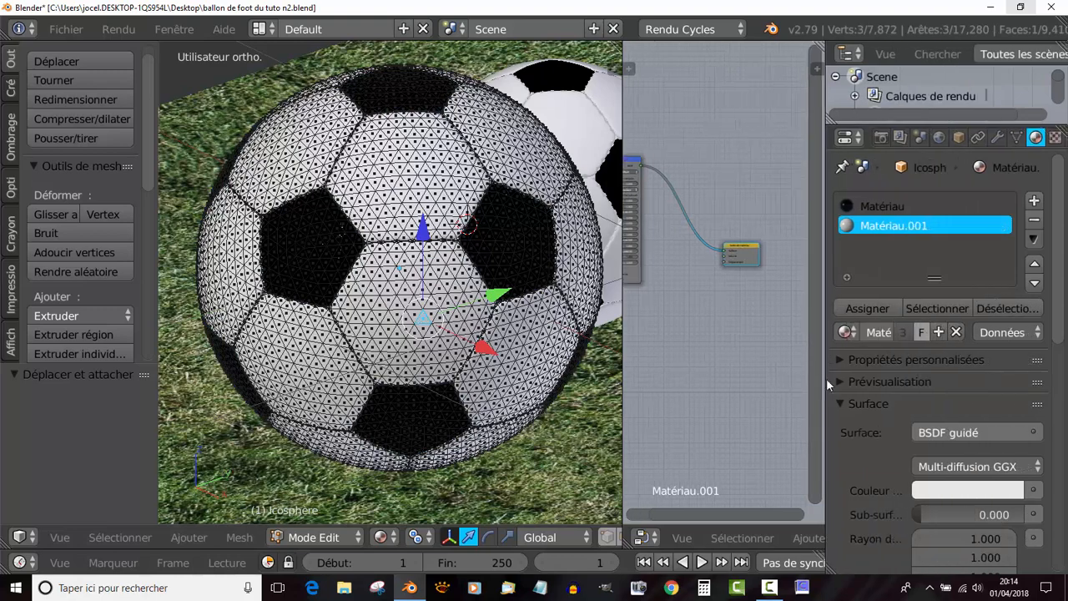
{"action": "left_click", "coordinate": [943, 305]}
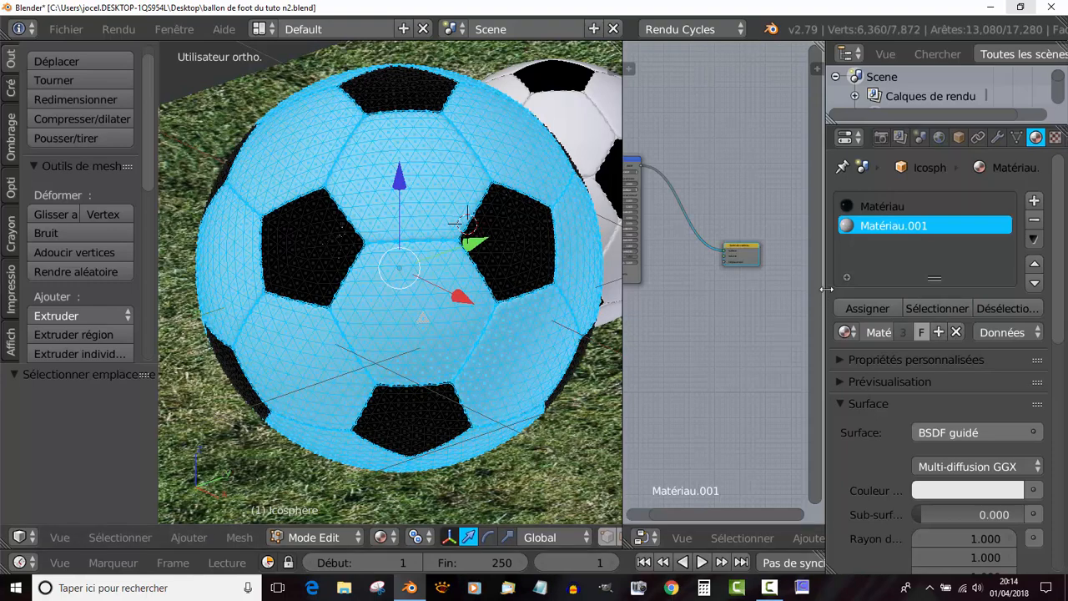
{"action": "left_click_drag", "start_coordinate": [827, 288], "coordinate": [991, 288]}
{"action": "scroll", "coordinate": [534, 382], "scroll_direction": "up", "scroll_amount": 5}
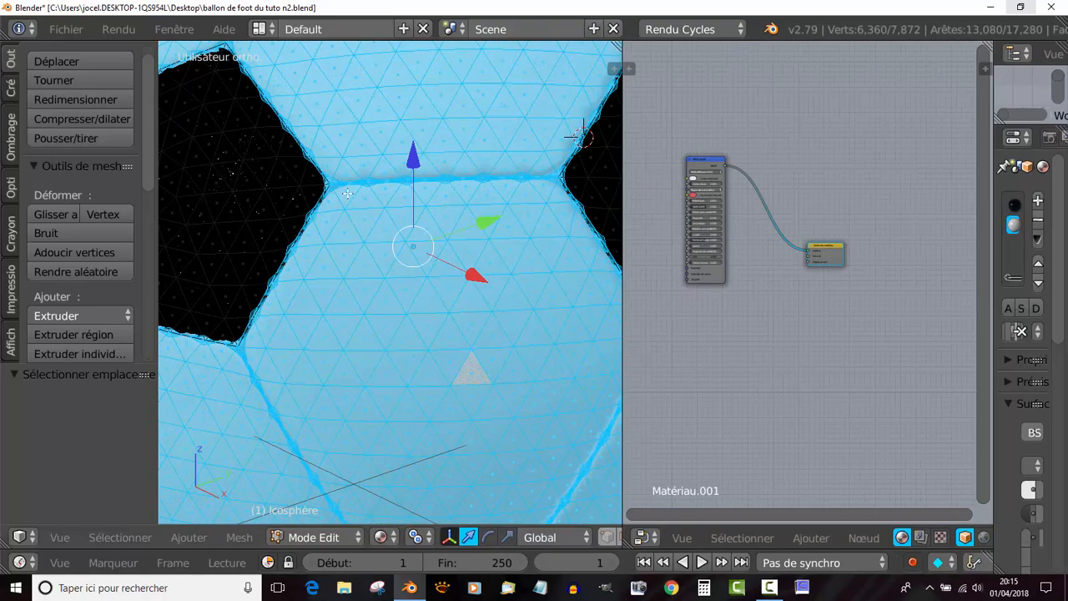
{"action": "scroll", "coordinate": [415, 264], "scroll_direction": "down", "scroll_amount": 4}
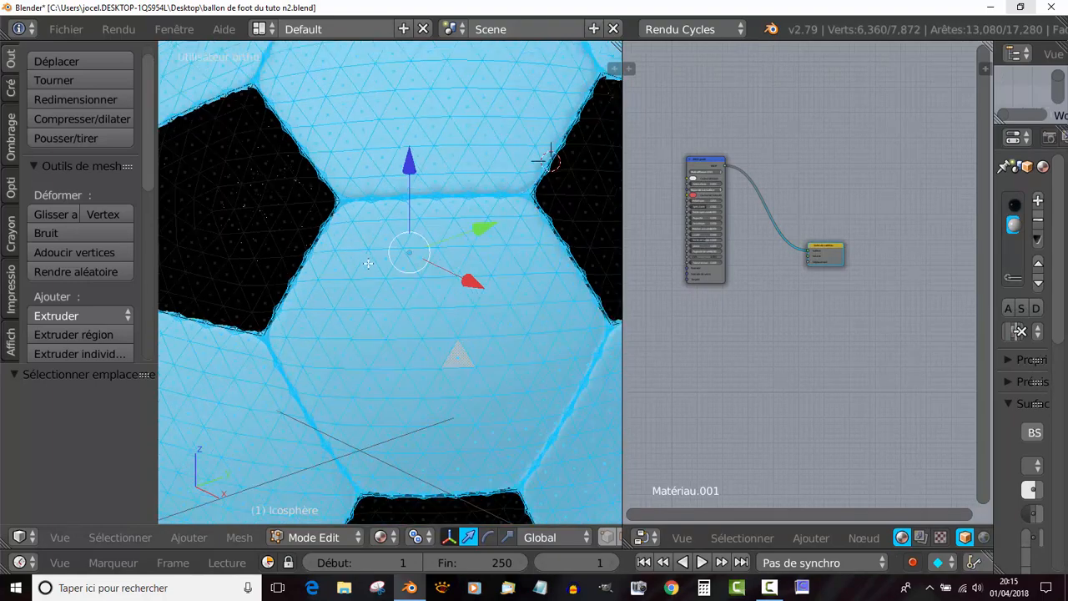
Step: Add a Coordonnées de texture node to Matériau.001 and move the BSDF guidé node up clear of it
{"action": "scroll", "coordinate": [874, 357], "scroll_direction": "up", "scroll_amount": 1}
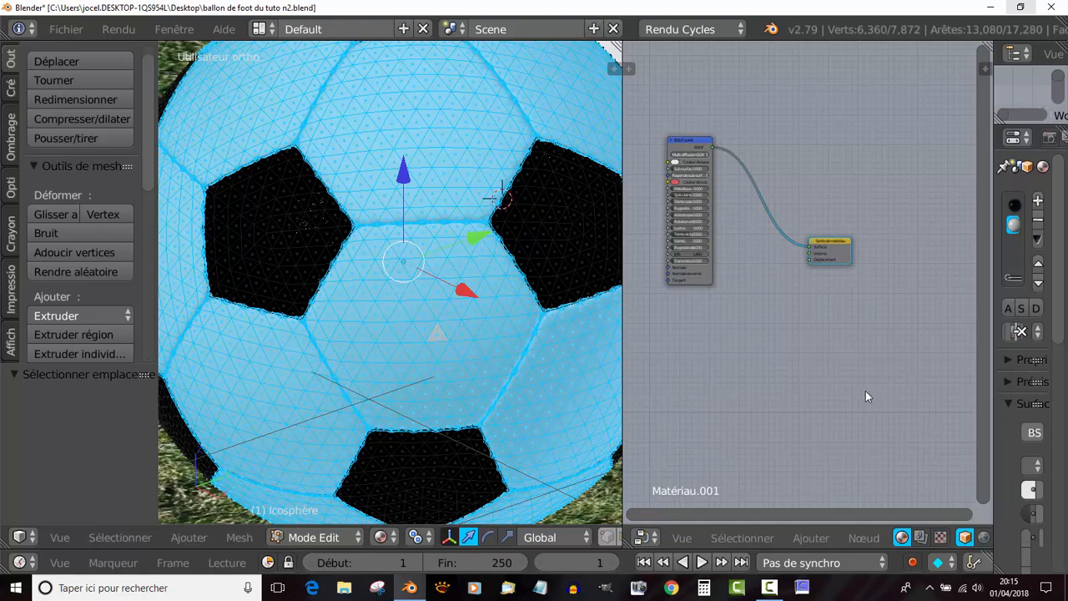
{"action": "left_click", "coordinate": [747, 538]}
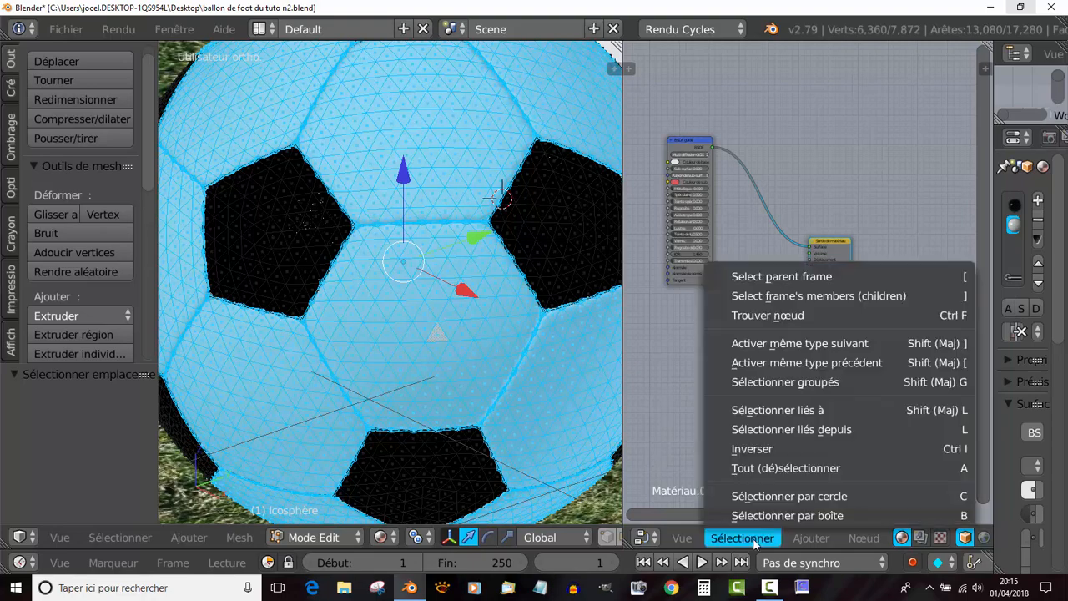
{"action": "mouse_move", "coordinate": [823, 540]}
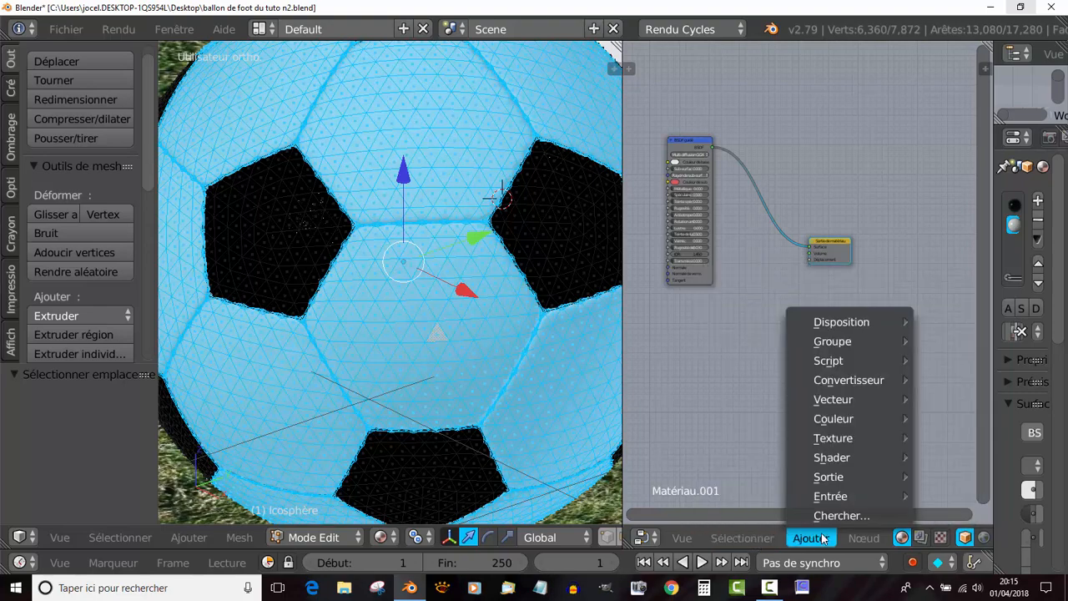
{"action": "mouse_move", "coordinate": [831, 497]}
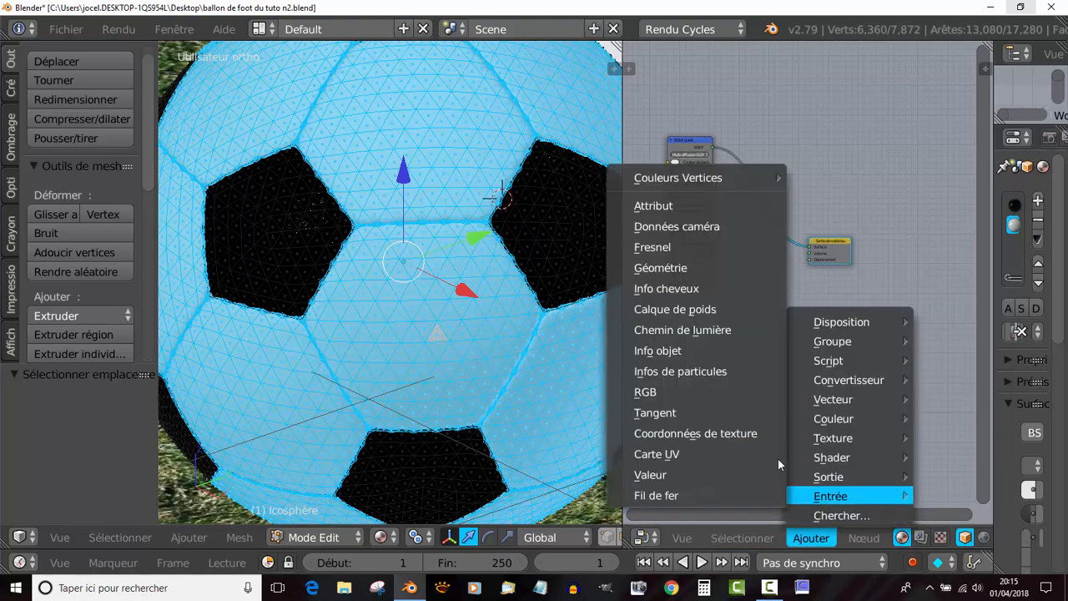
{"action": "left_click", "coordinate": [731, 433]}
{"action": "left_click", "coordinate": [639, 319]}
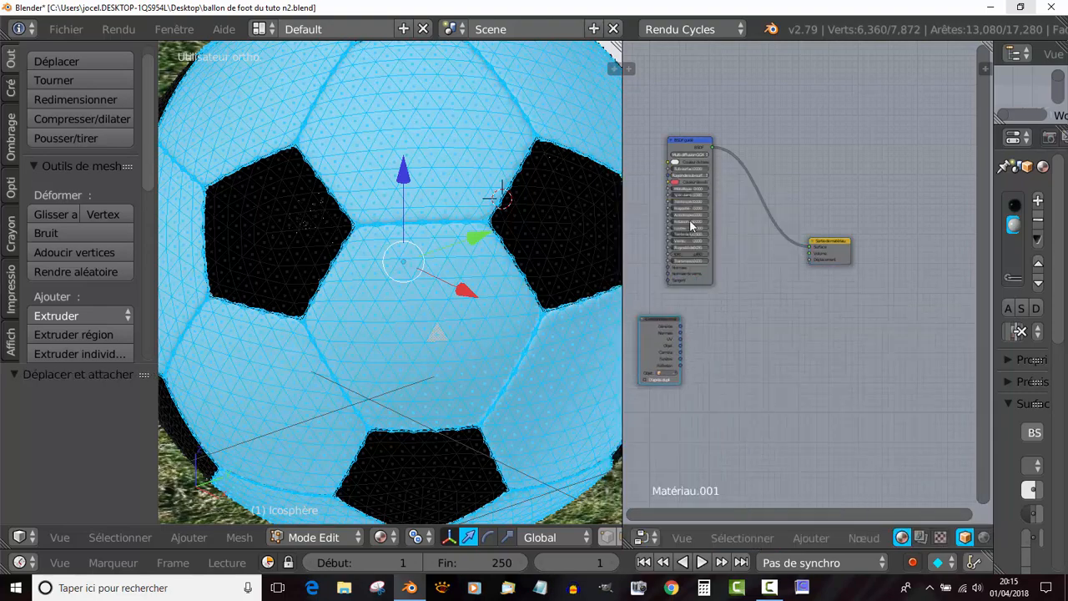
{"action": "key", "text": "g"}
{"action": "left_click", "coordinate": [696, 85]}
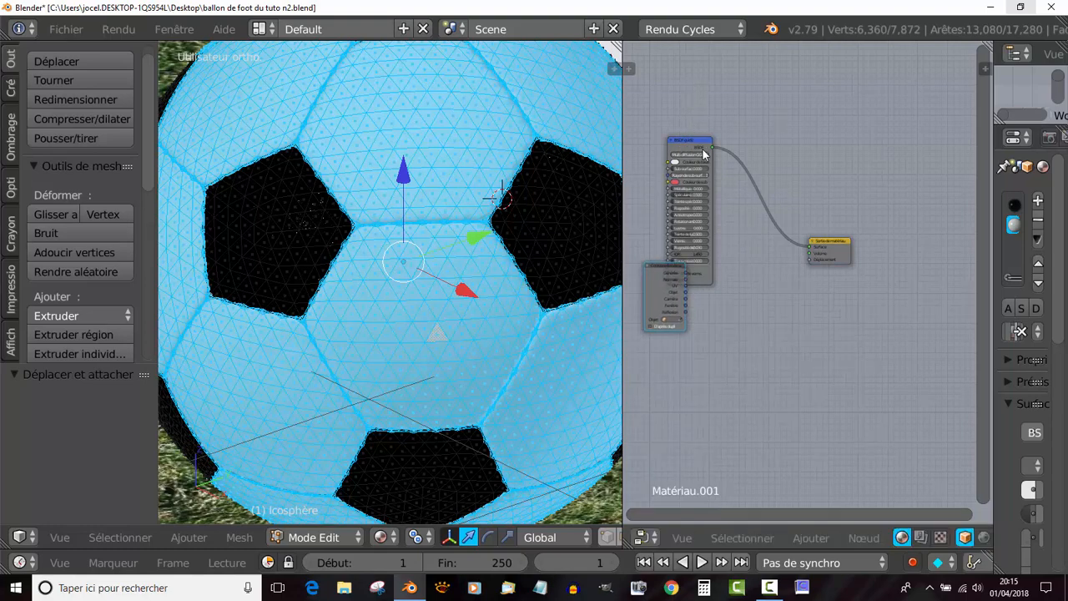
{"action": "left_click_drag", "start_coordinate": [689, 136], "coordinate": [687, 66]}
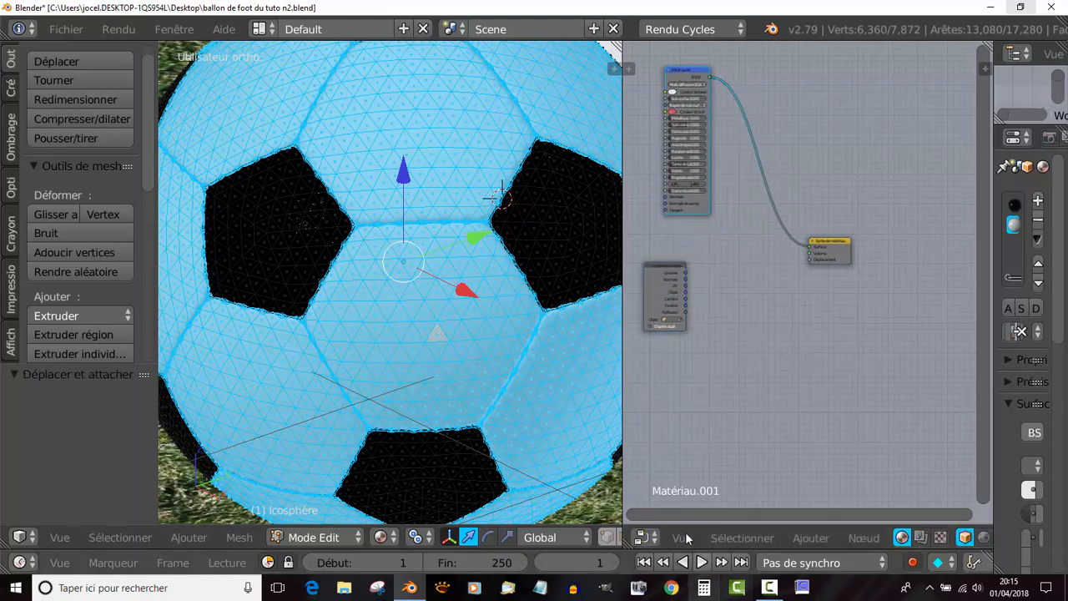
Step: Add a Texture image node beside the Coordonnées de texture node
{"action": "left_click", "coordinate": [732, 538]}
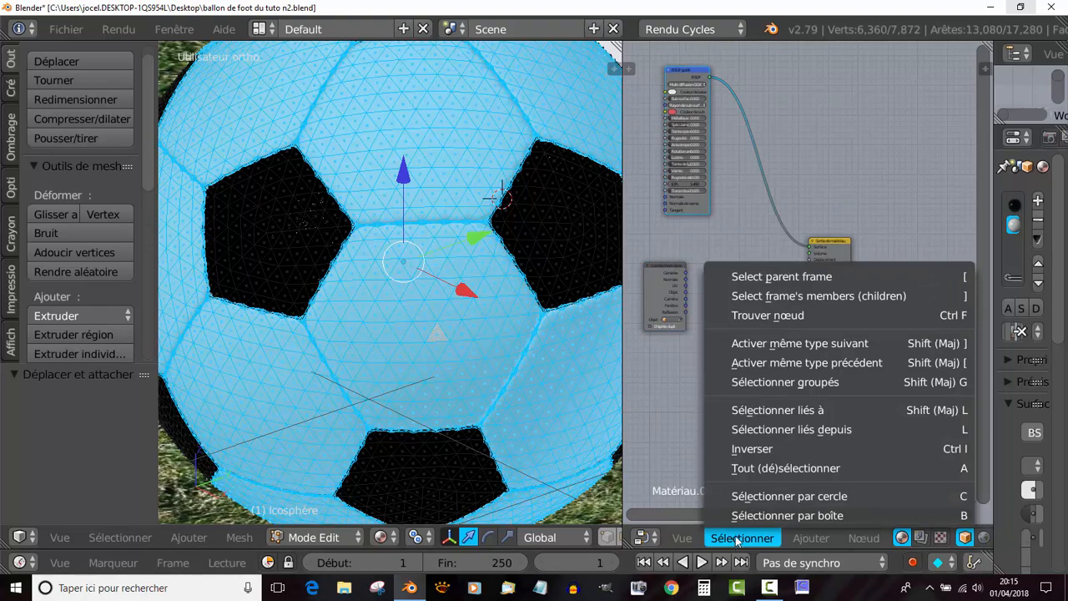
{"action": "mouse_move", "coordinate": [809, 540]}
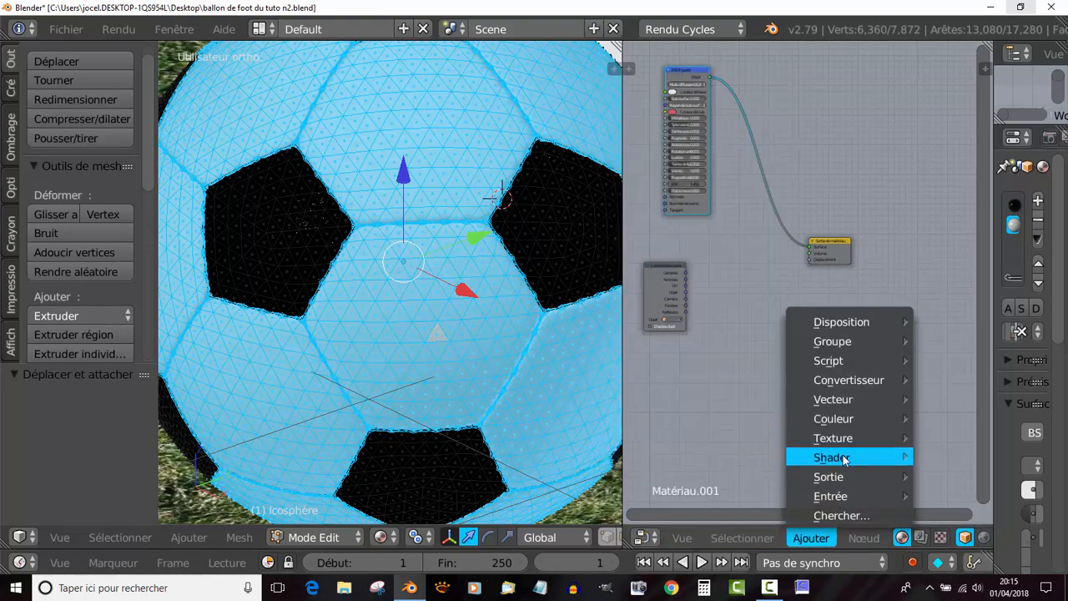
{"action": "mouse_move", "coordinate": [845, 438]}
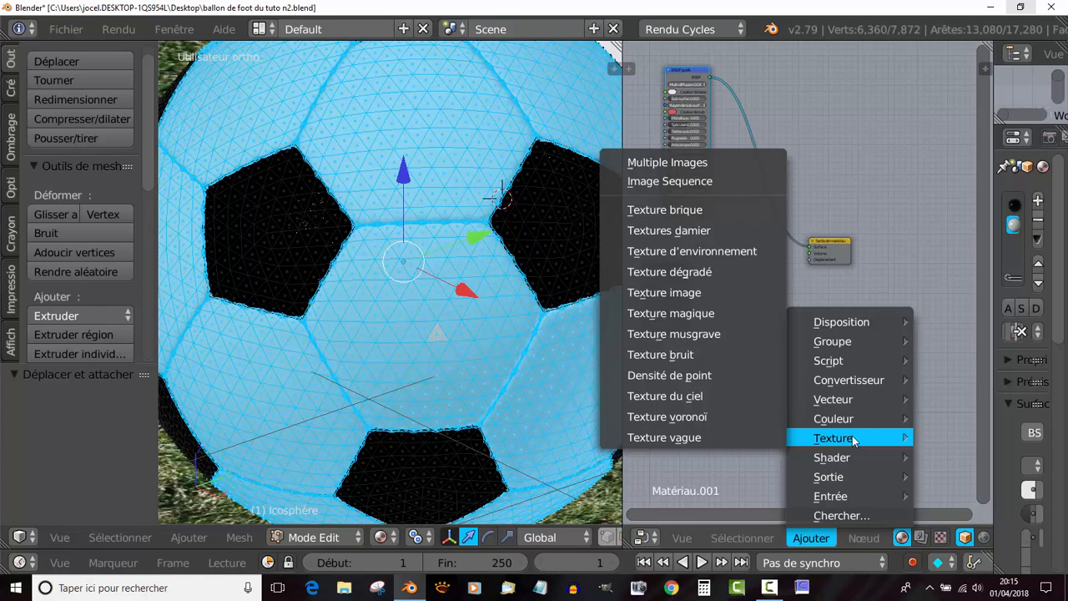
{"action": "left_click", "coordinate": [736, 292]}
{"action": "left_click", "coordinate": [689, 269]}
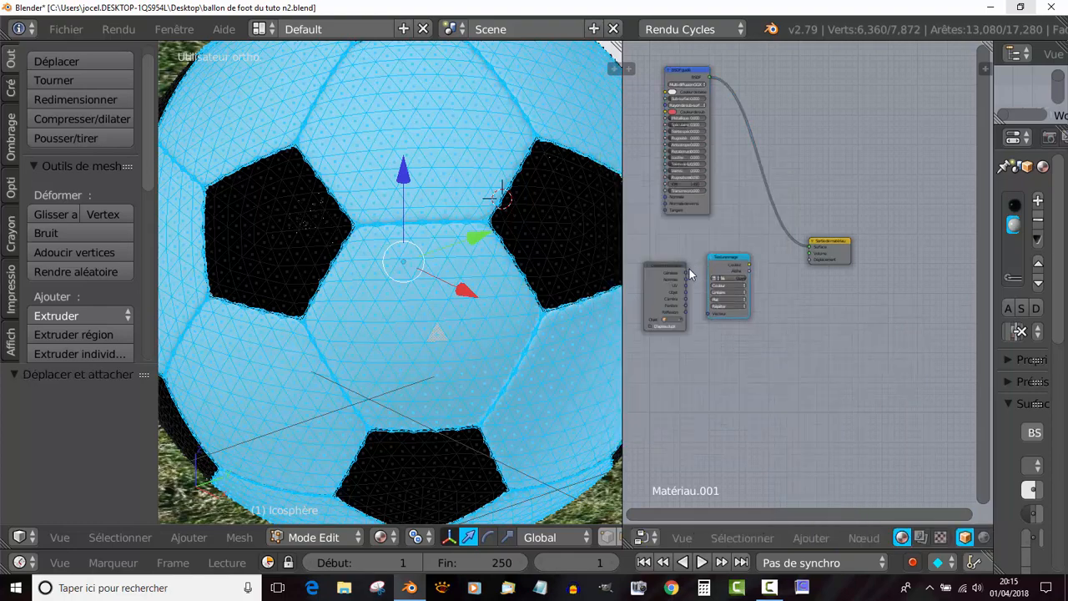
Step: Connect the Générée output to the Texture image's Vecteur input and assign the existing TexturesCom_Le..._2_seamless_S.jpg image
{"action": "scroll", "coordinate": [729, 343], "scroll_direction": "up", "scroll_amount": 3}
{"action": "scroll", "coordinate": [752, 392], "scroll_direction": "up", "scroll_amount": 2}
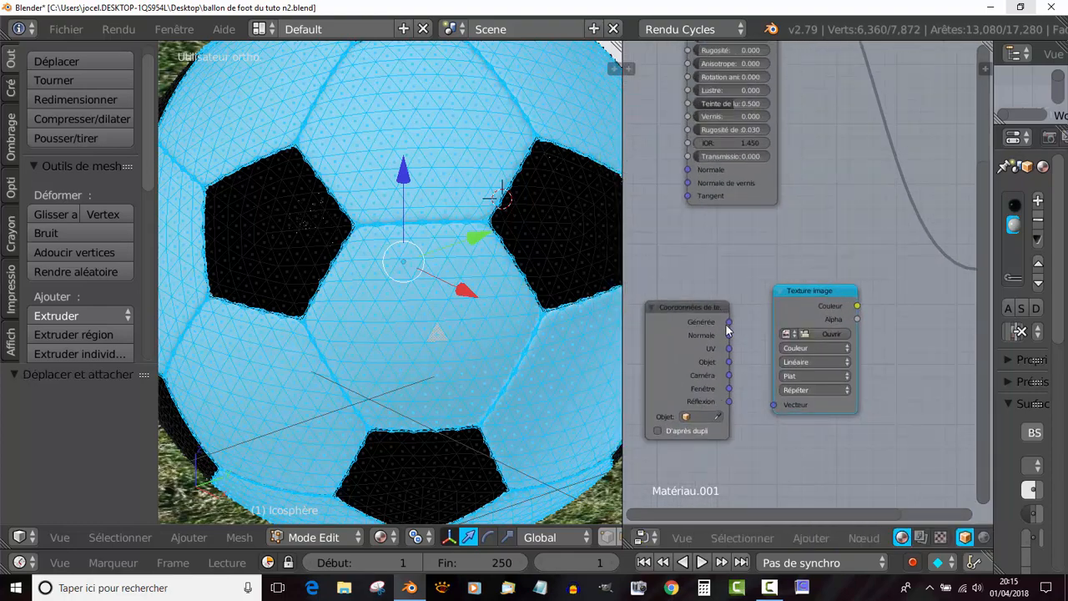
{"action": "left_click_drag", "start_coordinate": [730, 320], "coordinate": [781, 367]}
{"action": "left_click", "coordinate": [786, 334]}
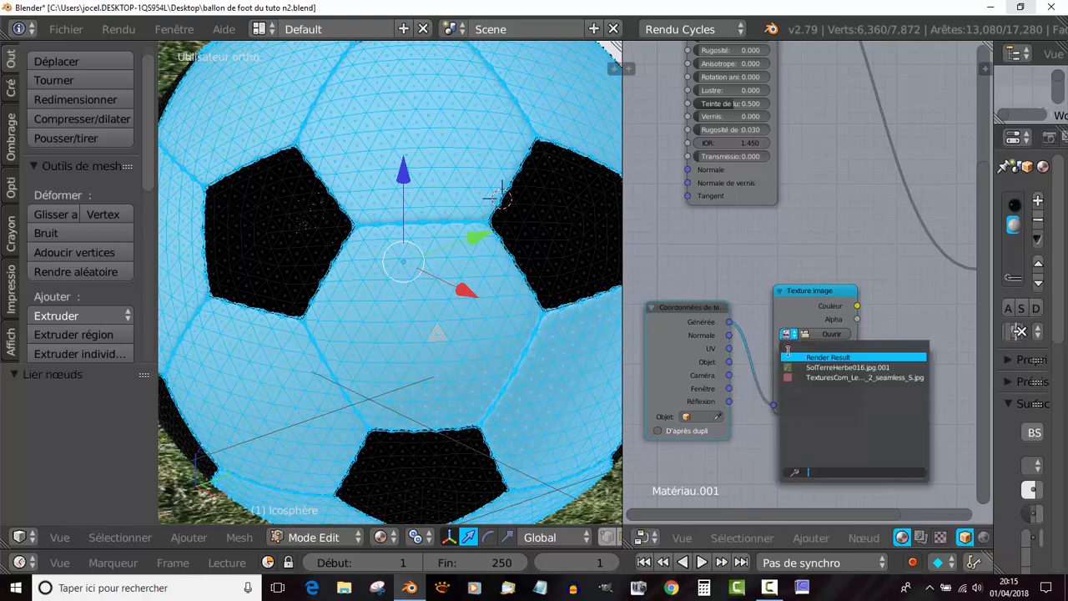
{"action": "left_click", "coordinate": [865, 377]}
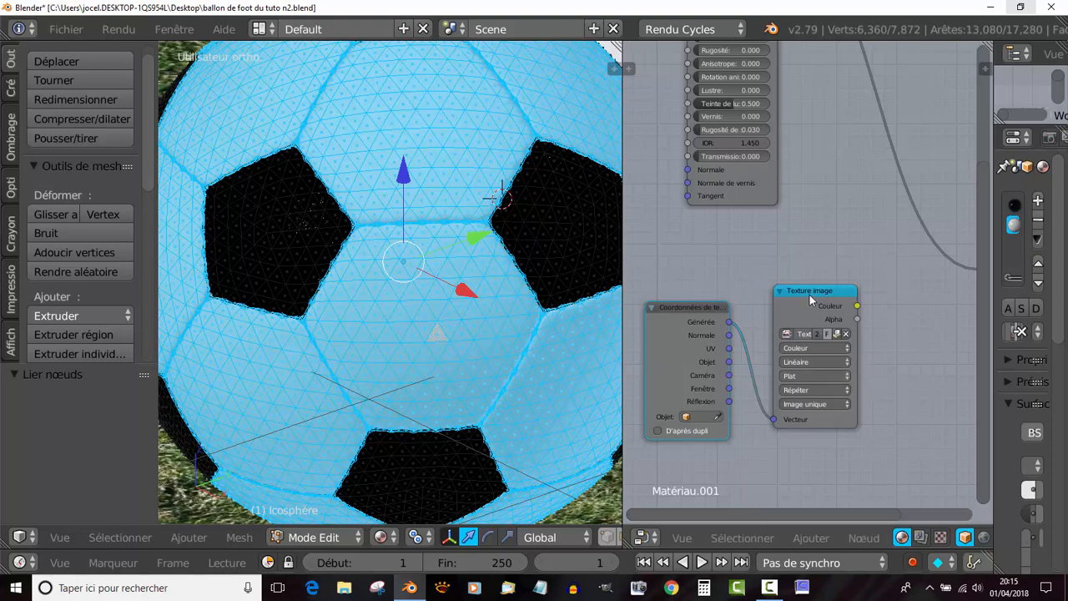
{"action": "left_click_drag", "start_coordinate": [808, 293], "coordinate": [785, 279]}
Step: Add a Carte de normale node and connect the Texture image's Couleur output to its Couleur input
{"action": "scroll", "coordinate": [840, 387], "scroll_direction": "down", "scroll_amount": 1}
{"action": "middle_click_drag", "start_coordinate": [876, 428], "coordinate": [818, 434]}
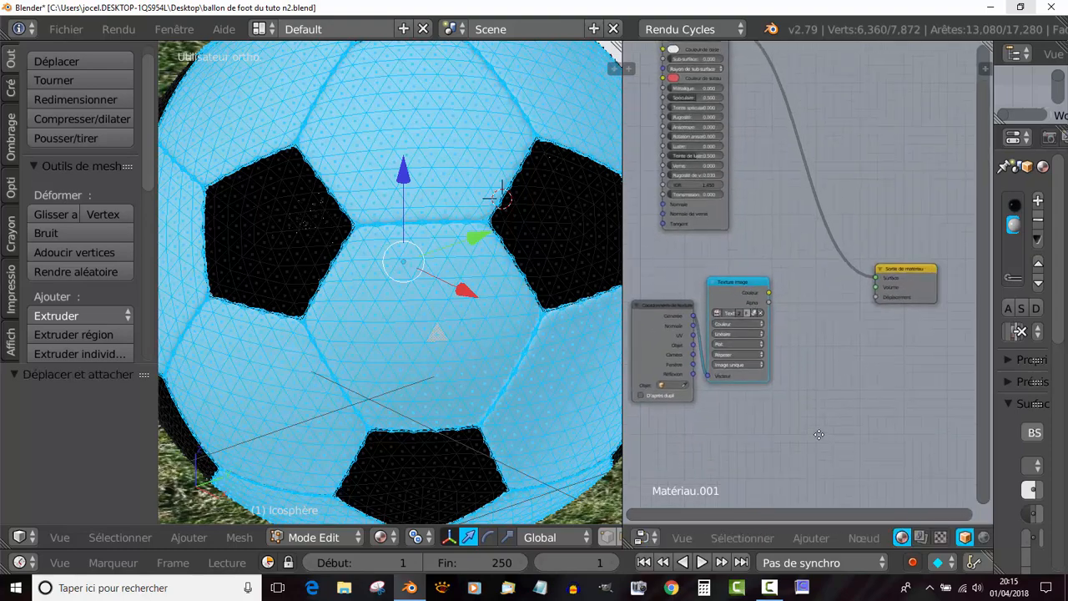
{"action": "left_click", "coordinate": [810, 538]}
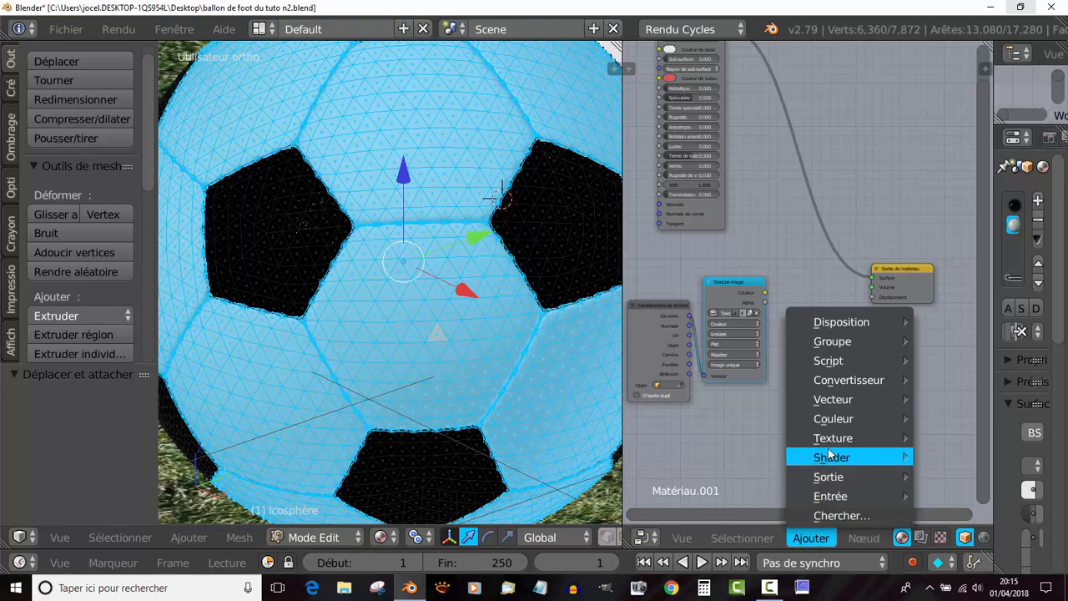
{"action": "mouse_move", "coordinate": [834, 418]}
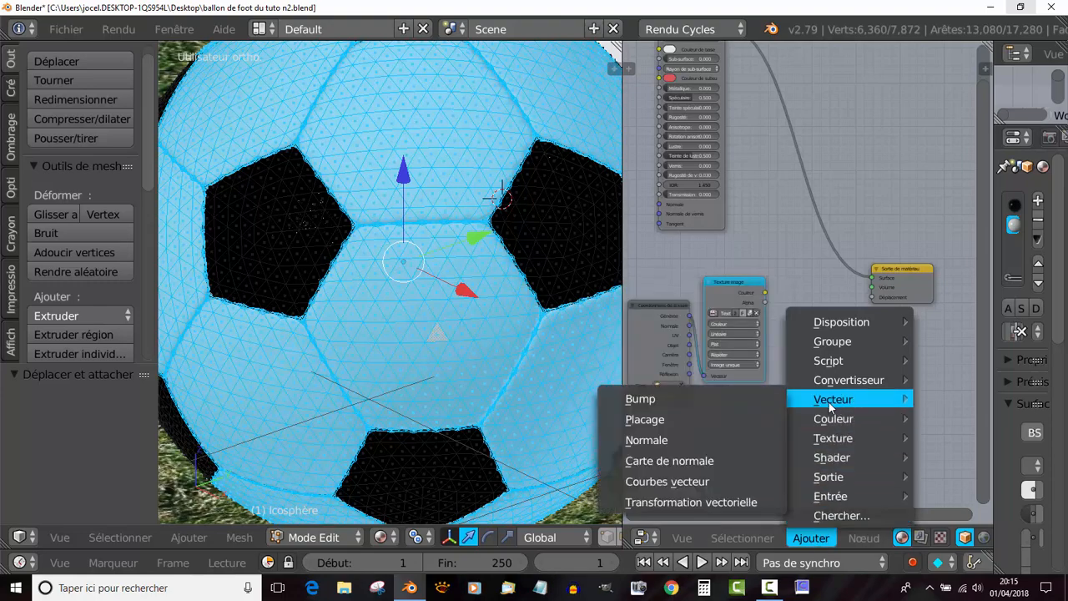
{"action": "left_click", "coordinate": [712, 460]}
{"action": "left_click", "coordinate": [786, 287]}
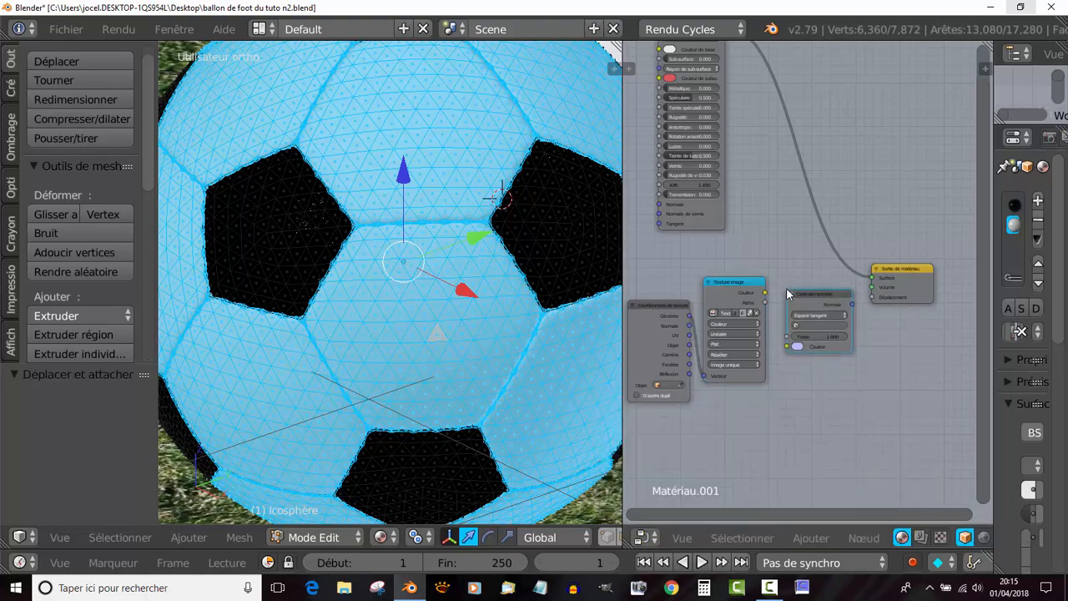
{"action": "scroll", "coordinate": [799, 316], "scroll_direction": "up", "scroll_amount": 3}
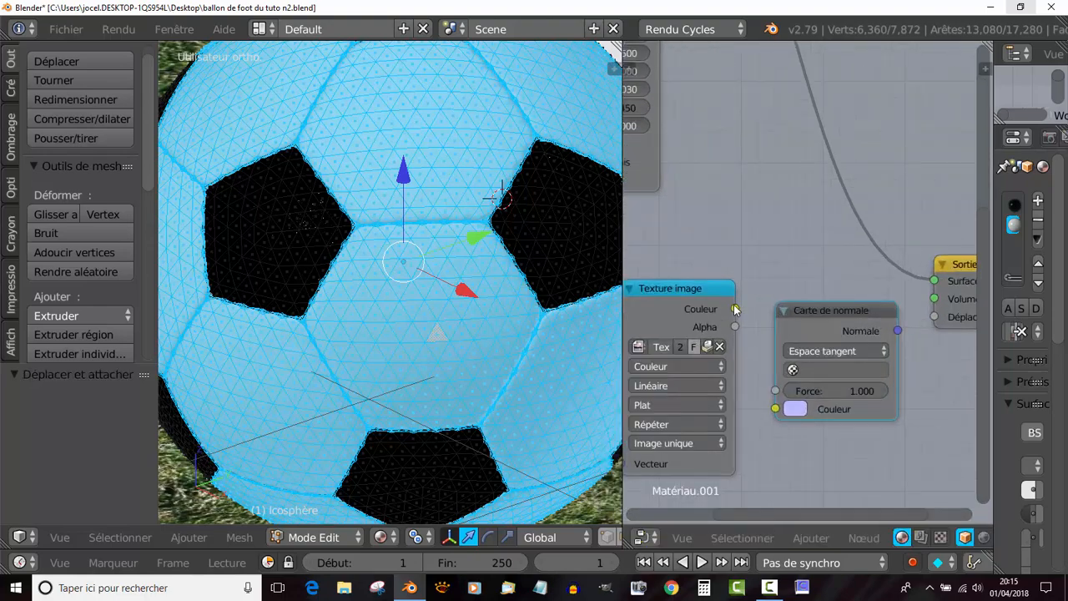
{"action": "left_click_drag", "start_coordinate": [735, 309], "coordinate": [775, 409]}
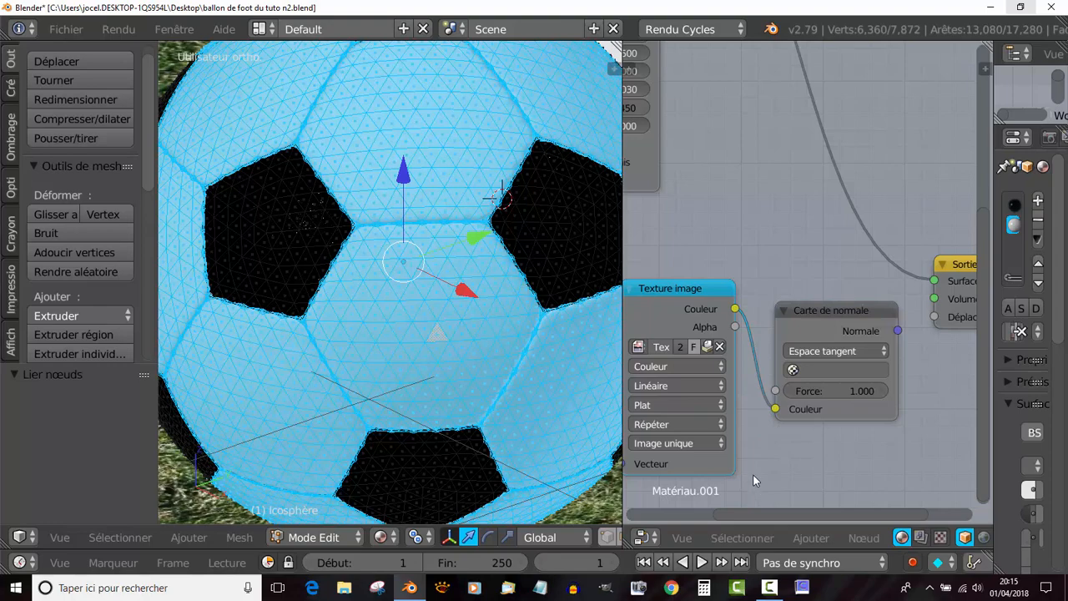
Step: Set the Texture image's colour space to Données non-couleur and move the Carte de normale node closer to it
{"action": "scroll", "coordinate": [754, 475], "scroll_direction": "down", "scroll_amount": 1}
{"action": "middle_click_drag", "start_coordinate": [789, 424], "coordinate": [842, 409]}
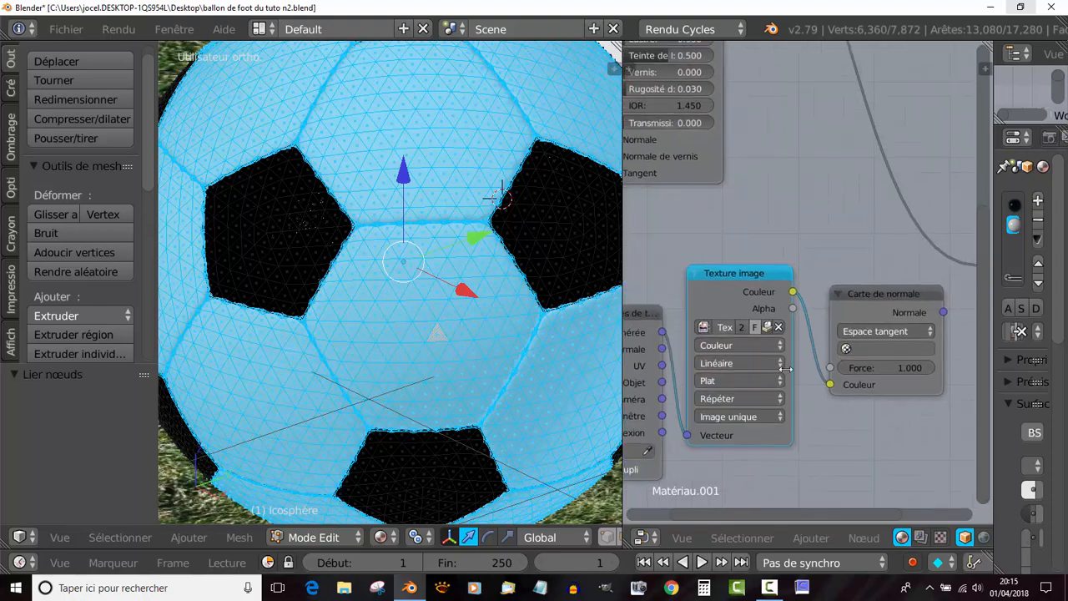
{"action": "left_click", "coordinate": [725, 345]}
{"action": "left_click", "coordinate": [733, 312]}
{"action": "left_click_drag", "start_coordinate": [866, 296], "coordinate": [852, 277]}
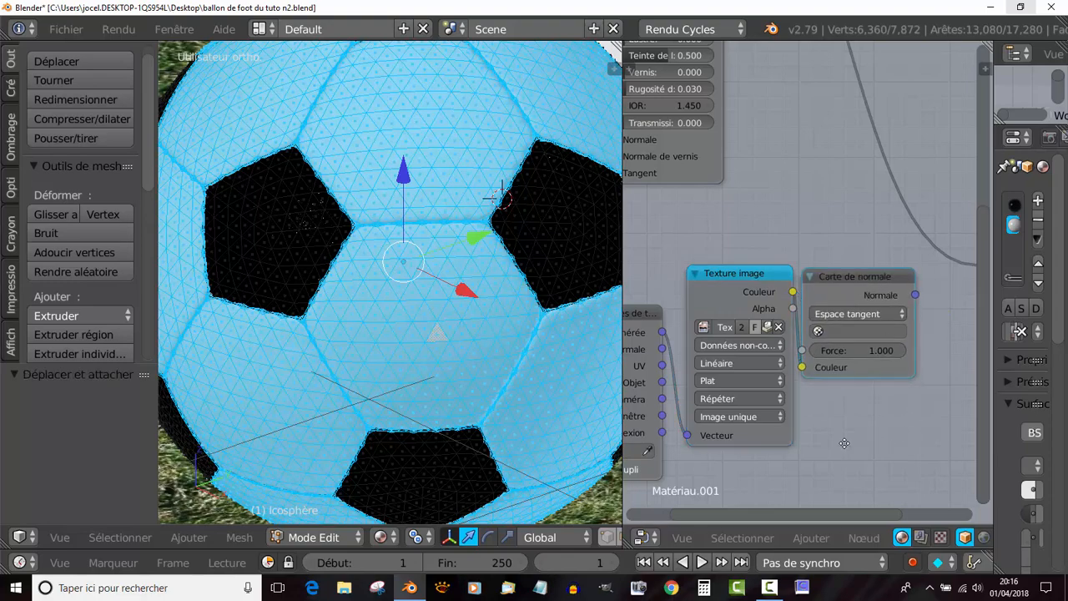
Step: Connect the Carte de normale's Normale output to the Déplacement input of the Sortie de matériau node
{"action": "middle_click_drag", "start_coordinate": [885, 339], "coordinate": [738, 383]}
{"action": "left_click_drag", "start_coordinate": [721, 330], "coordinate": [795, 342]}
{"action": "left_click_drag", "start_coordinate": [818, 304], "coordinate": [828, 352]}
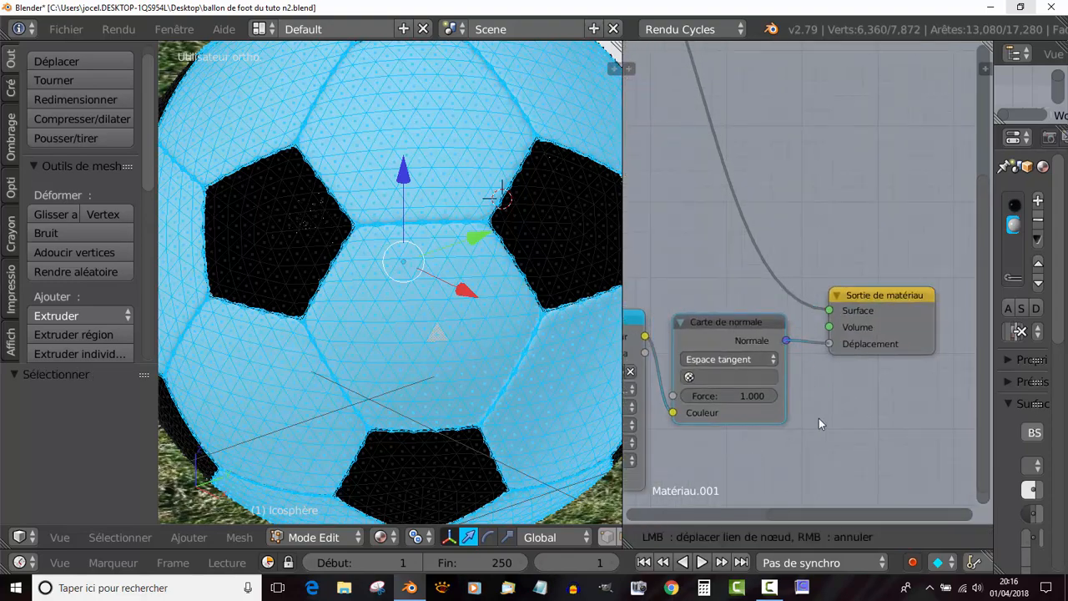
{"action": "left_click_drag", "start_coordinate": [819, 424], "coordinate": [816, 422]}
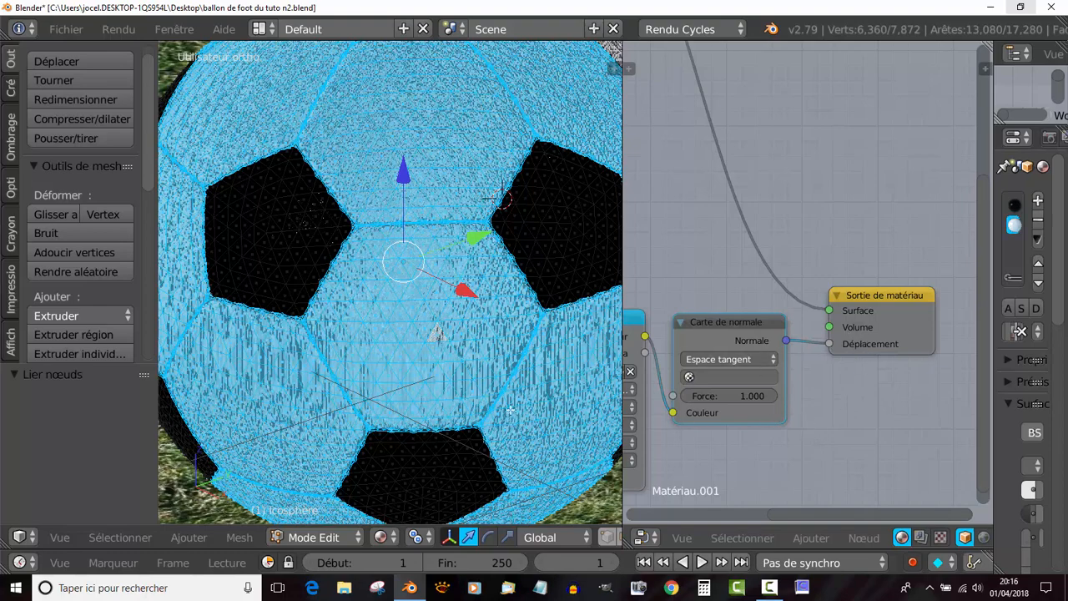
{"action": "scroll", "coordinate": [448, 366], "scroll_direction": "down", "scroll_amount": 3}
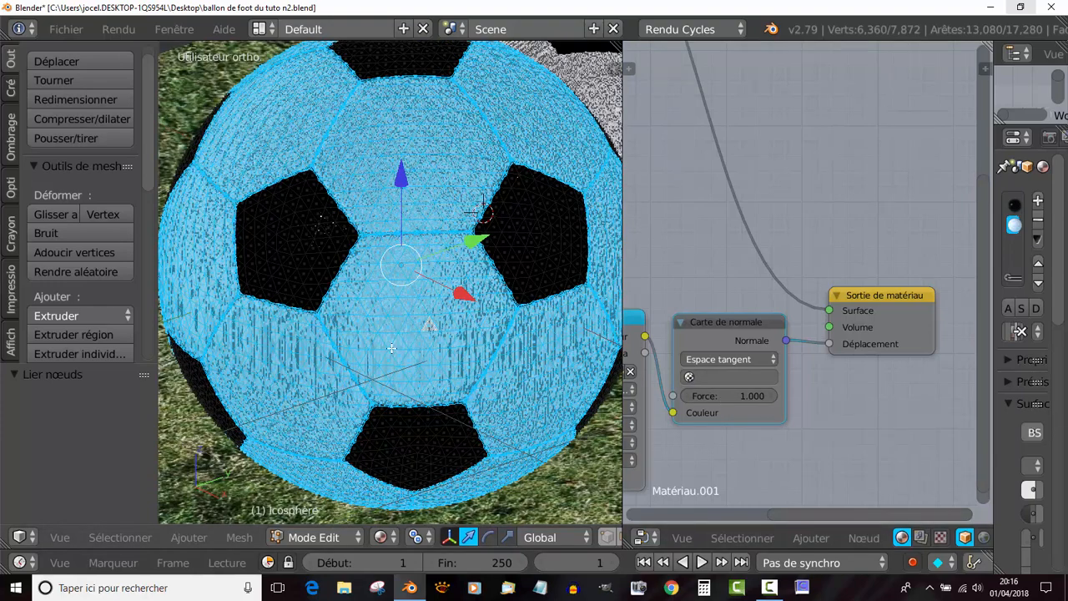
Step: Set the strength (Force) of the Carte de normale node in Matériau.001 to 0.080
{"action": "scroll", "coordinate": [416, 369], "scroll_direction": "down", "scroll_amount": 4}
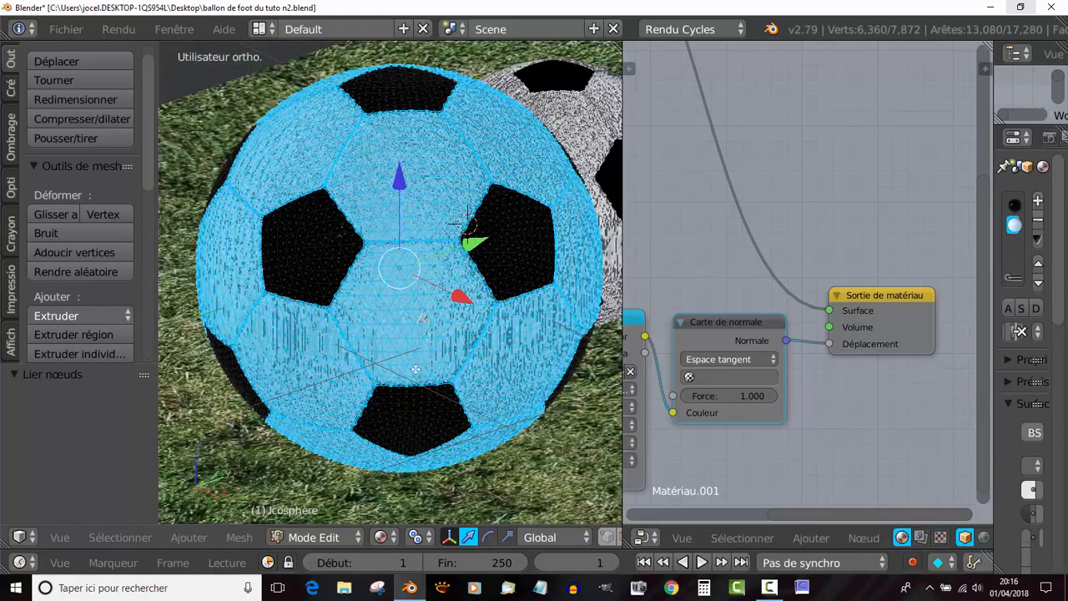
{"action": "scroll", "coordinate": [406, 322], "scroll_direction": "up", "scroll_amount": 2}
{"action": "scroll", "coordinate": [753, 476], "scroll_direction": "up", "scroll_amount": 1}
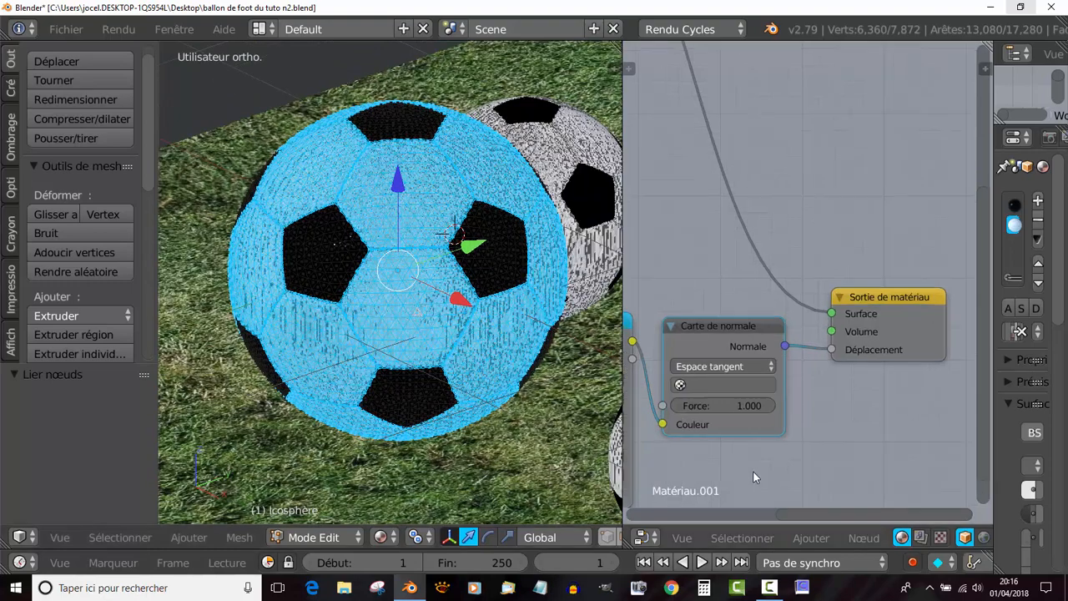
{"action": "left_click", "coordinate": [765, 405]}
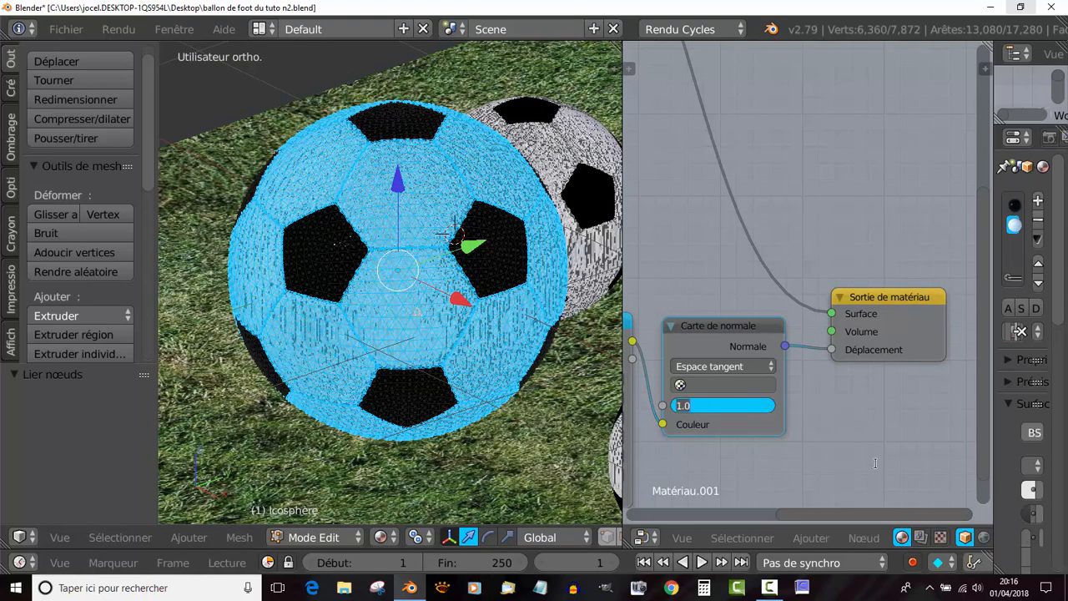
{"action": "type", "text": "0."}
{"action": "key", "text": "Return"}
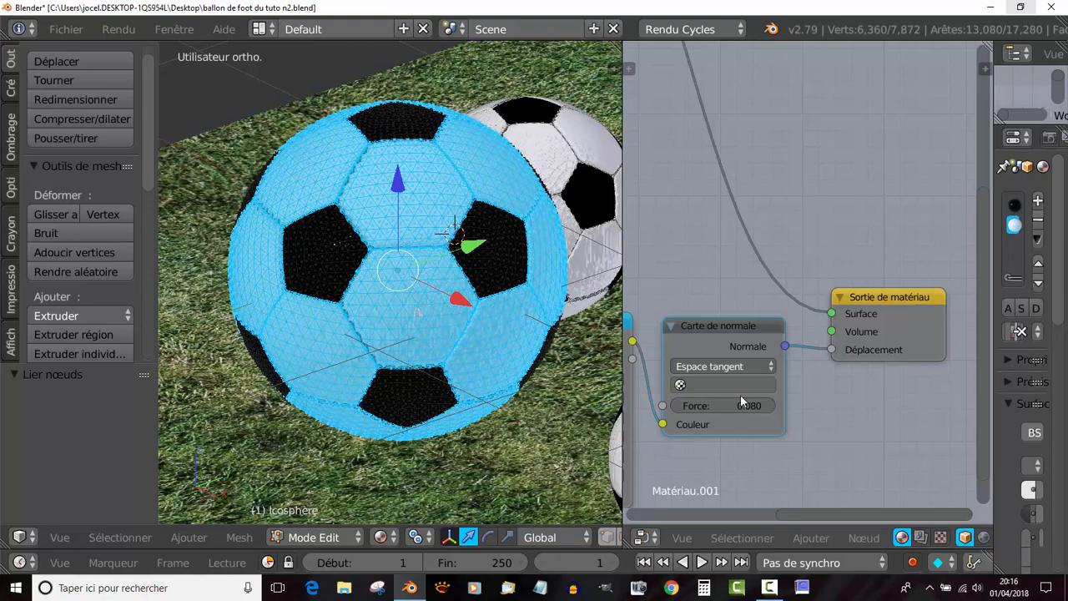
Step: Switch the node editor area to the UV/Image editor to show the leather texture
{"action": "scroll", "coordinate": [739, 456], "scroll_direction": "down", "scroll_amount": 4}
{"action": "middle_click_drag", "start_coordinate": [785, 455], "coordinate": [888, 435]}
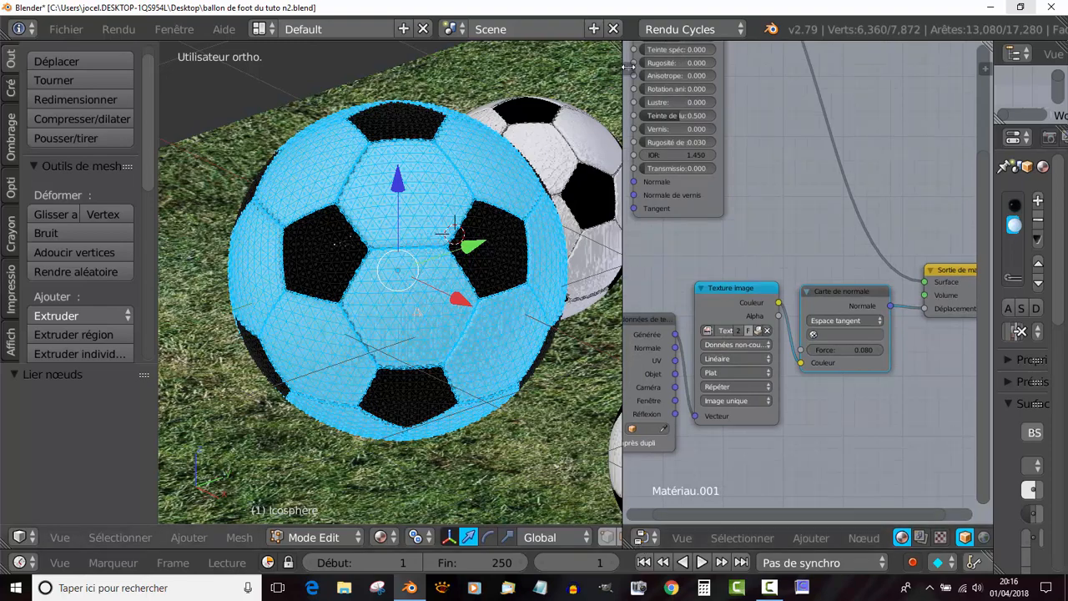
{"action": "left_click", "coordinate": [647, 538]}
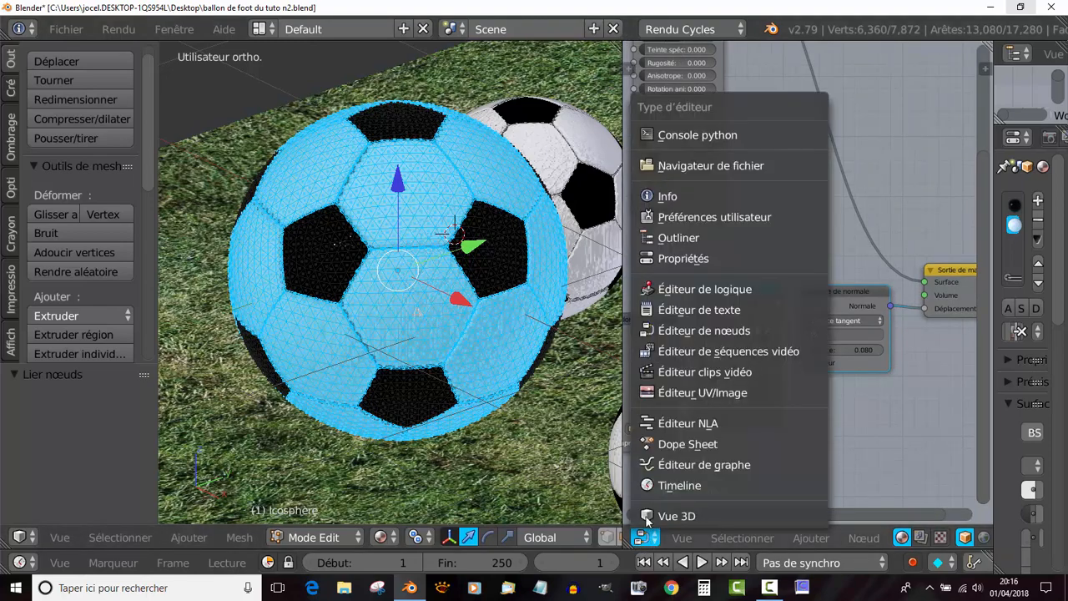
{"action": "left_click", "coordinate": [662, 393]}
{"action": "scroll", "coordinate": [823, 371], "scroll_direction": "up", "scroll_amount": 6}
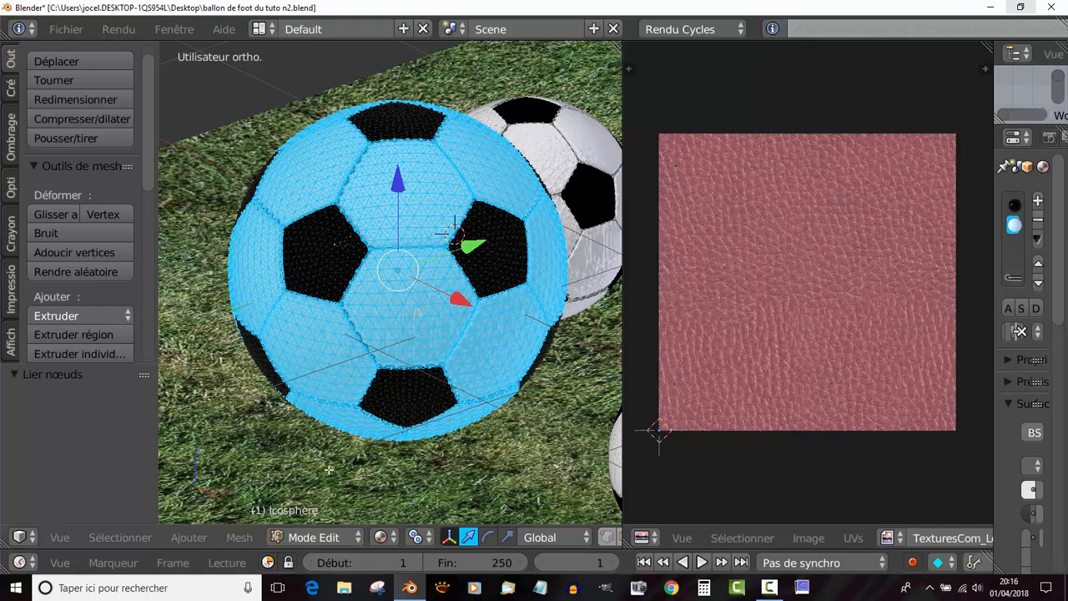
Step: Unwrap the ball's selected white panels from the front view with UV-projection intelligente, keeping the 66.00 angle limit
{"action": "key", "text": "KP_1"}
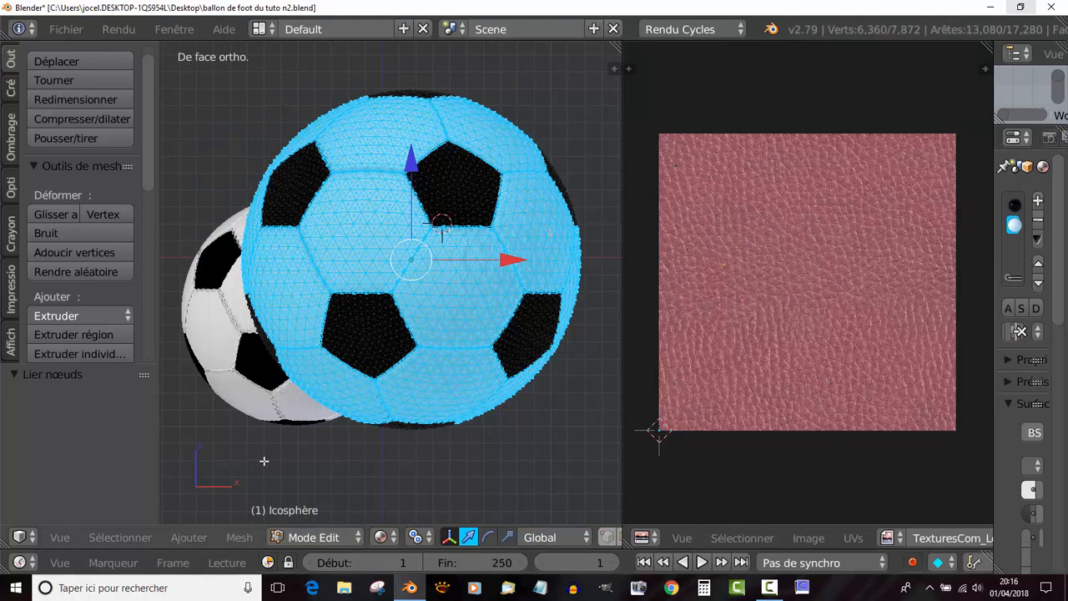
{"action": "left_click", "coordinate": [236, 539]}
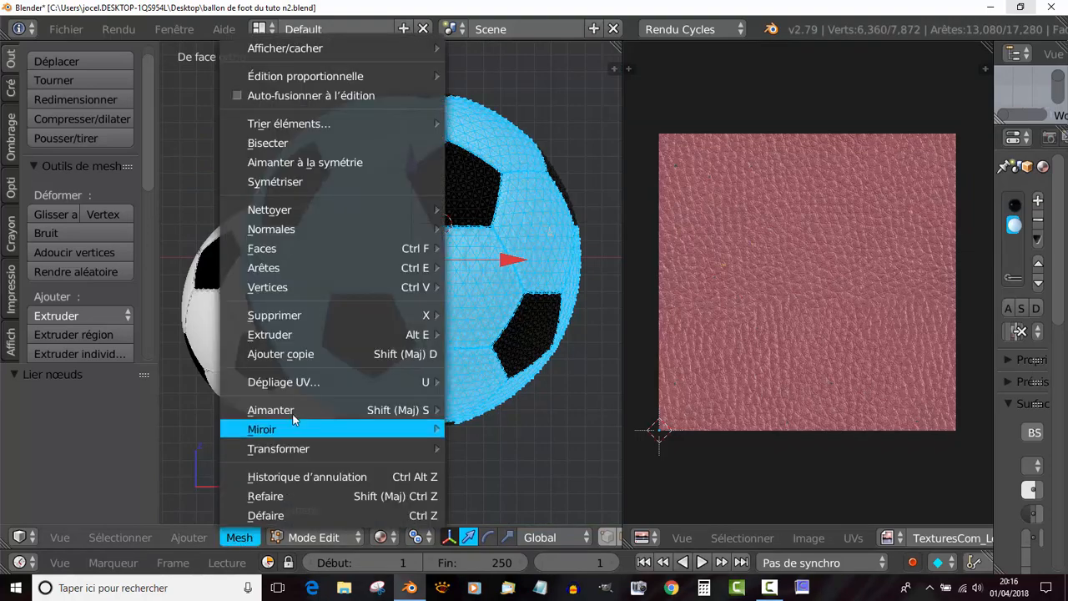
{"action": "mouse_move", "coordinate": [284, 382]}
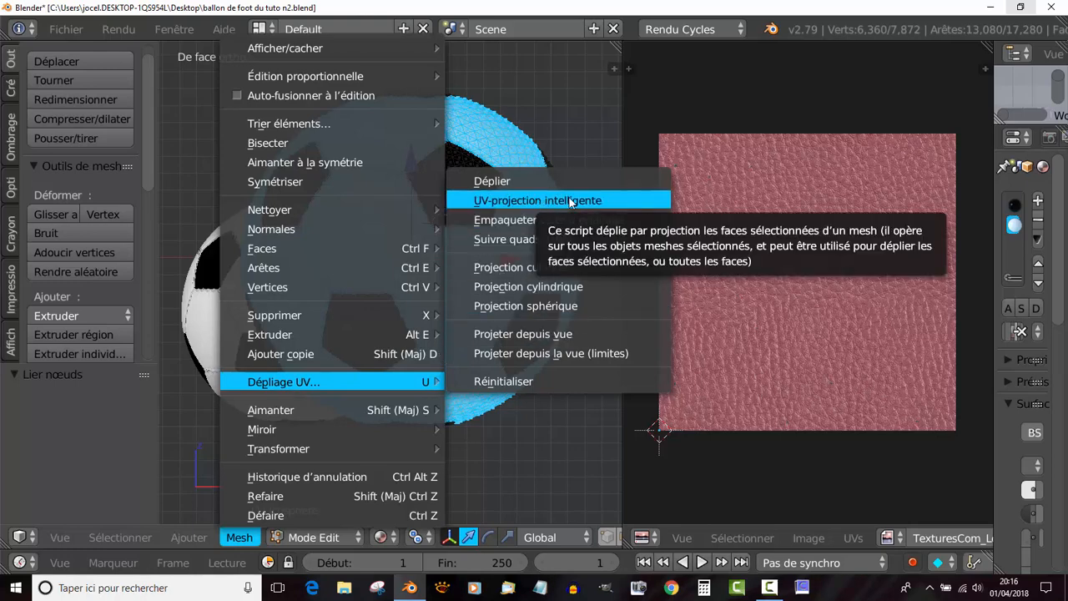
{"action": "left_click", "coordinate": [572, 202]}
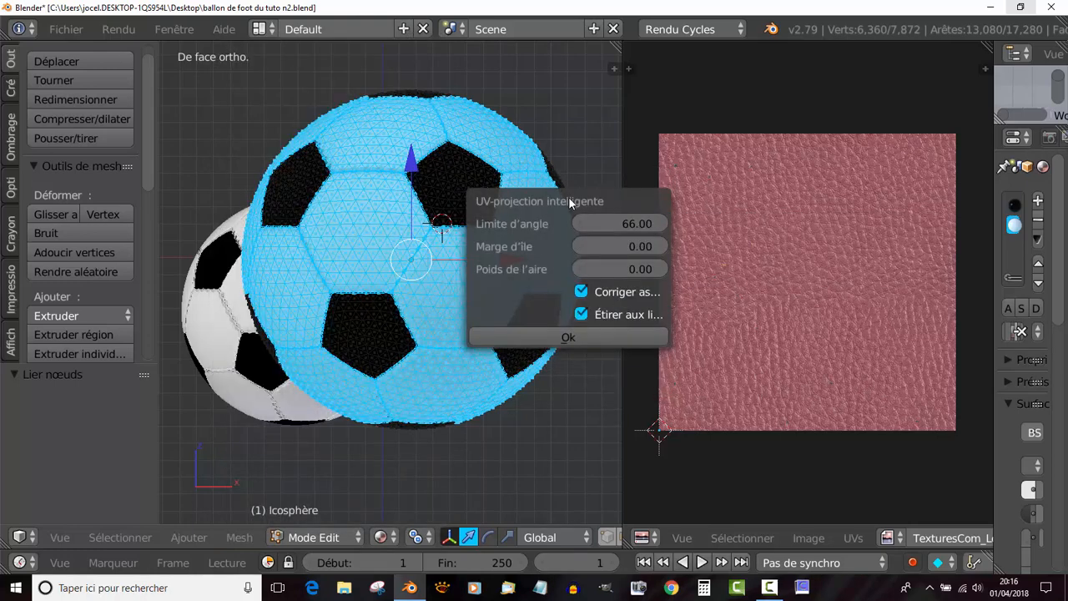
{"action": "left_click", "coordinate": [571, 338]}
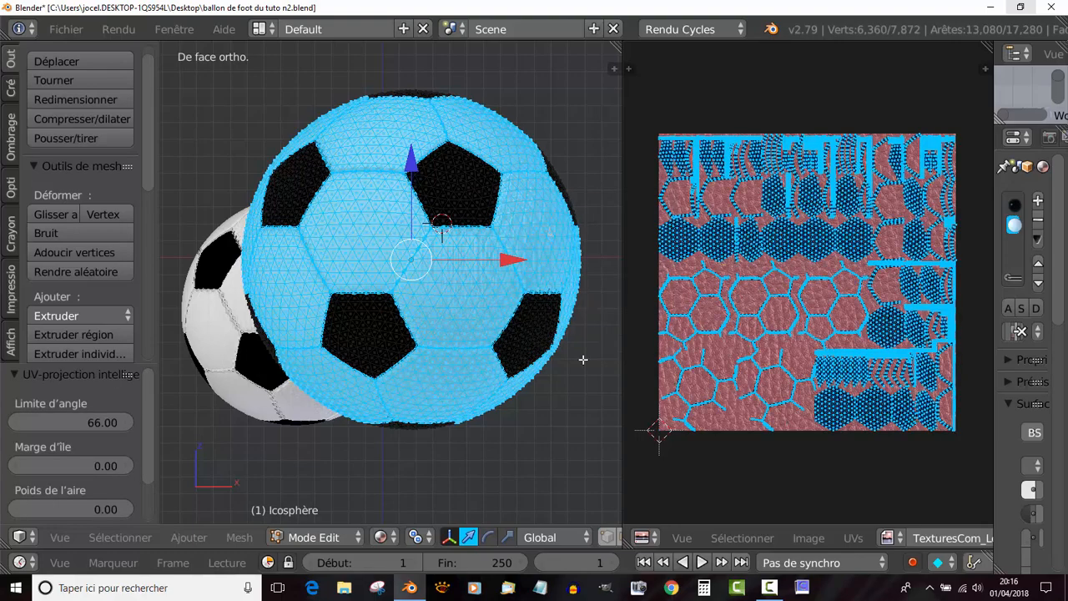
Step: Unwrap the selected white panels with the standard Déplier method and inspect the leather relief on the ball up close
{"action": "left_click", "coordinate": [240, 537]}
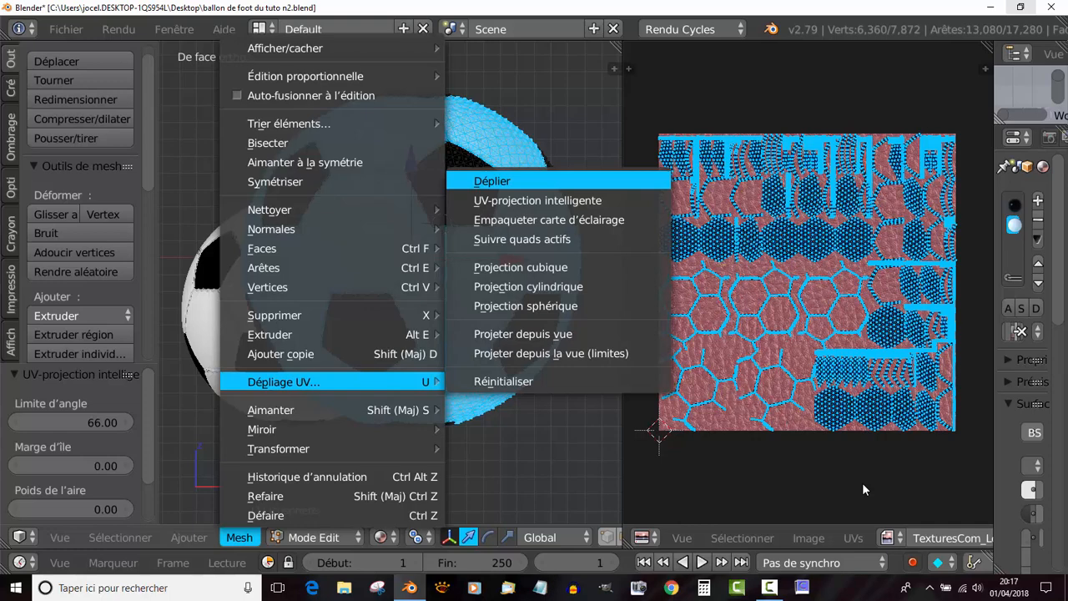
{"action": "key", "text": "Return"}
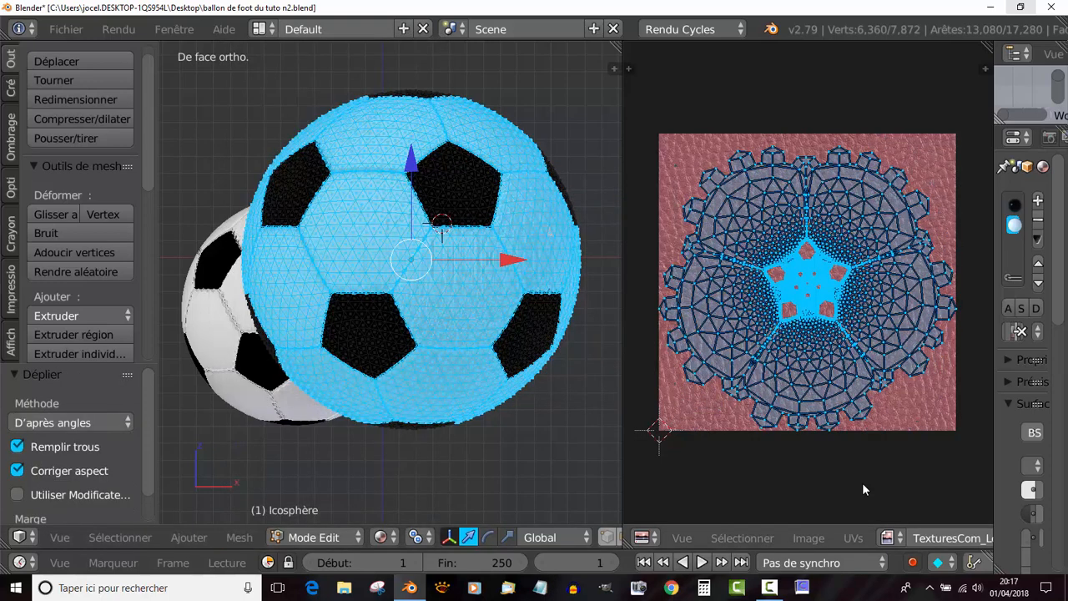
{"action": "scroll", "coordinate": [475, 389], "scroll_direction": "up", "scroll_amount": 5}
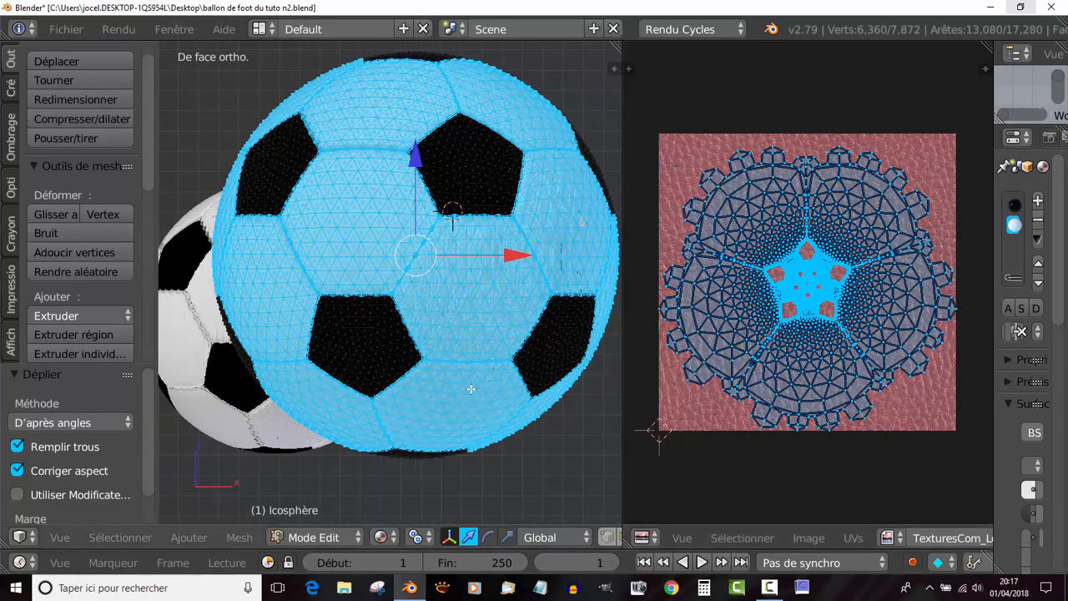
{"action": "scroll", "coordinate": [474, 388], "scroll_direction": "down", "scroll_amount": 3}
{"action": "scroll", "coordinate": [474, 391], "scroll_direction": "up", "scroll_amount": 5}
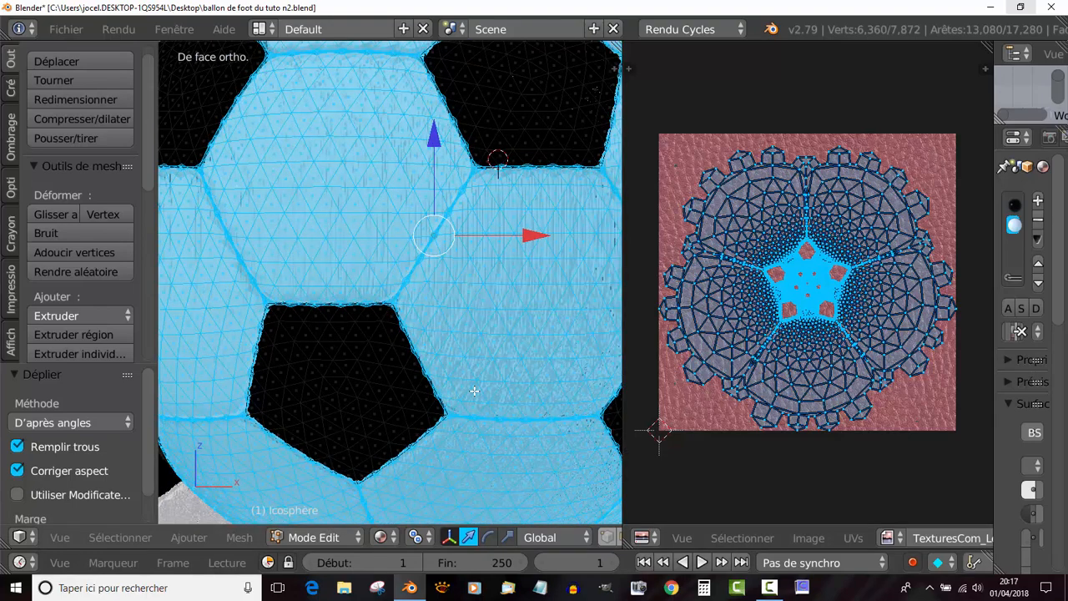
{"action": "scroll", "coordinate": [474, 390], "scroll_direction": "down", "scroll_amount": 3}
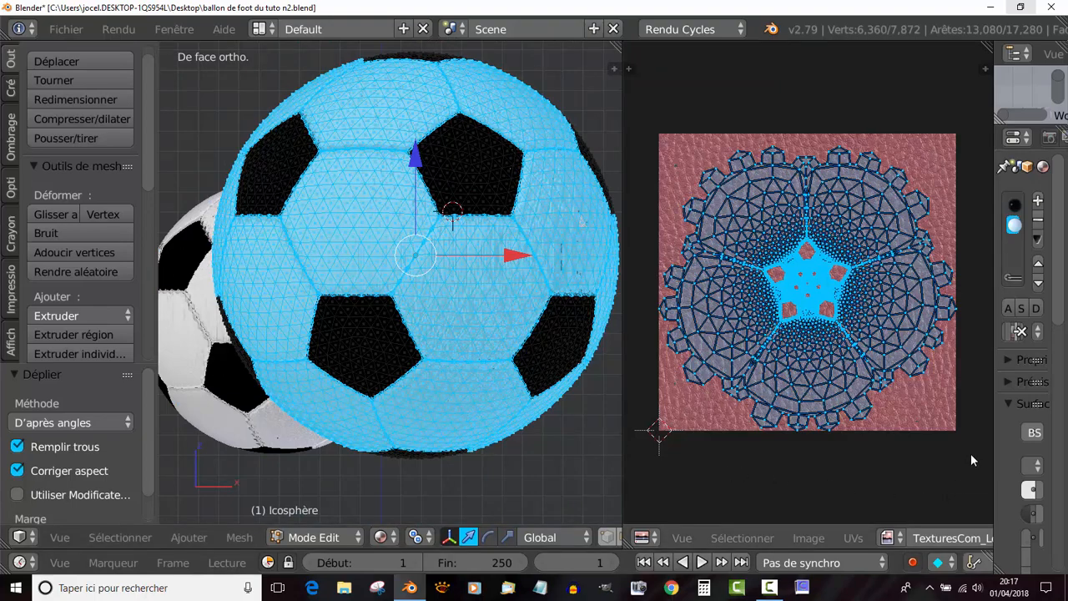
{"action": "scroll", "coordinate": [484, 342], "scroll_direction": "up", "scroll_amount": 3}
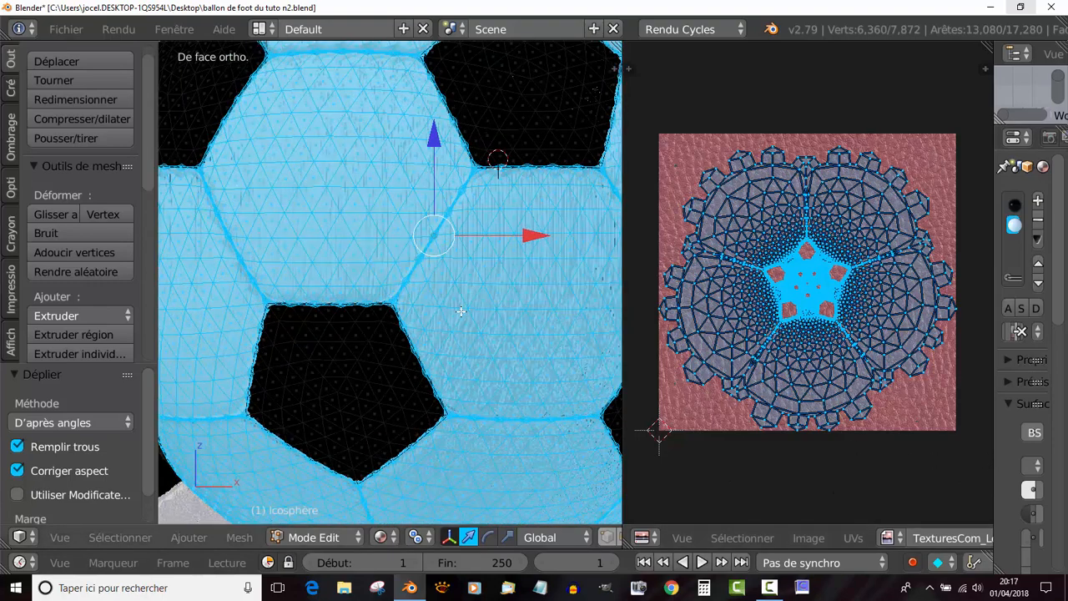
{"action": "scroll", "coordinate": [484, 343], "scroll_direction": "up", "scroll_amount": 4}
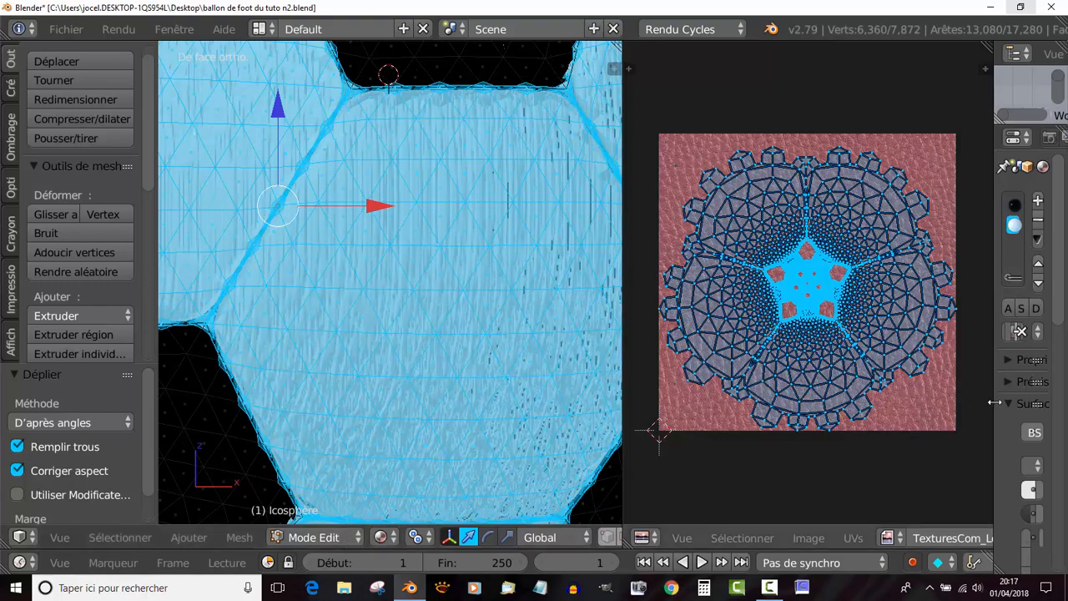
Step: Widen the material properties, assign Matériau.001 to the selected faces, and restore the UV editor's width
{"action": "left_click", "coordinate": [649, 537]}
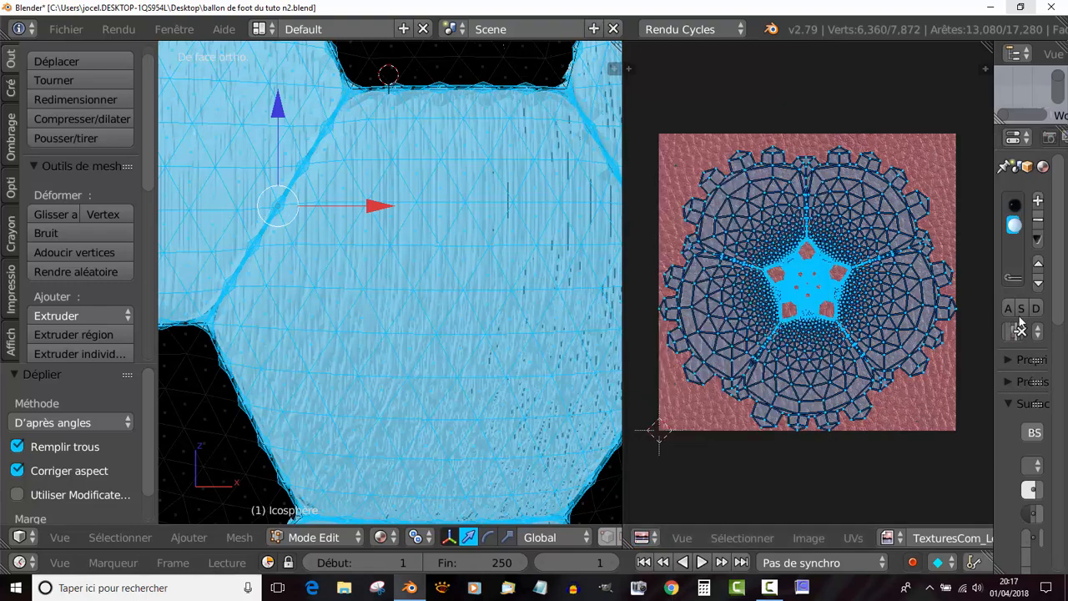
{"action": "left_click_drag", "start_coordinate": [988, 277], "coordinate": [837, 278]}
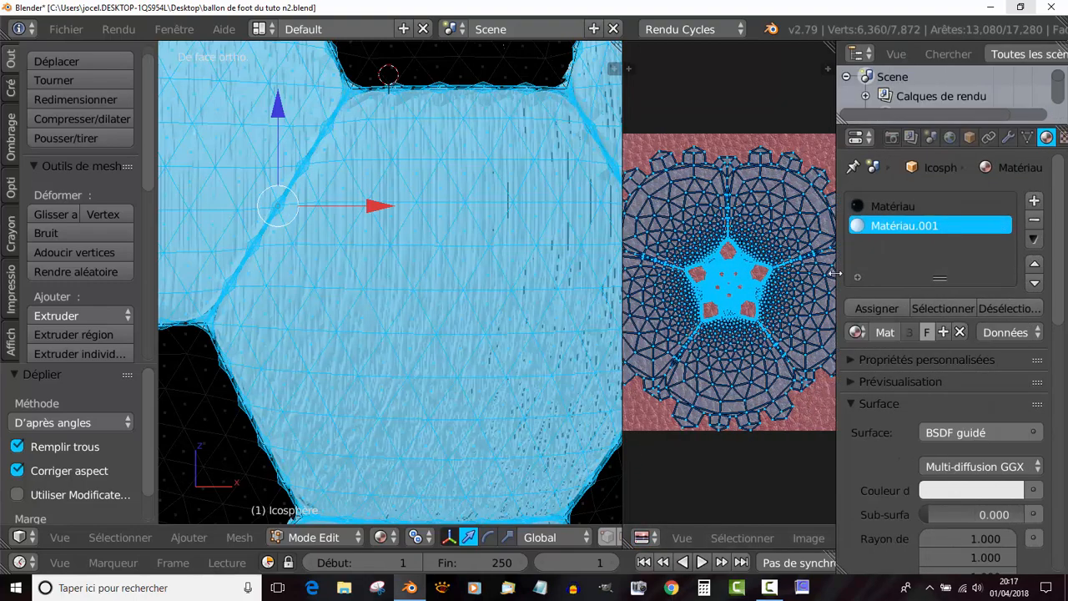
{"action": "left_click", "coordinate": [879, 307]}
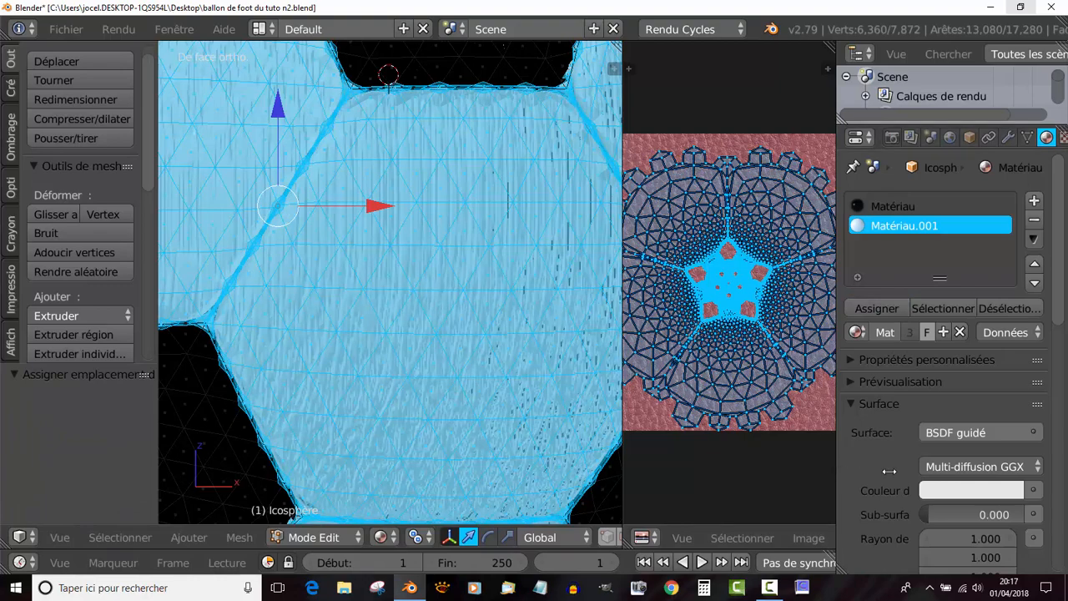
{"action": "left_click_drag", "start_coordinate": [837, 472], "coordinate": [986, 472]}
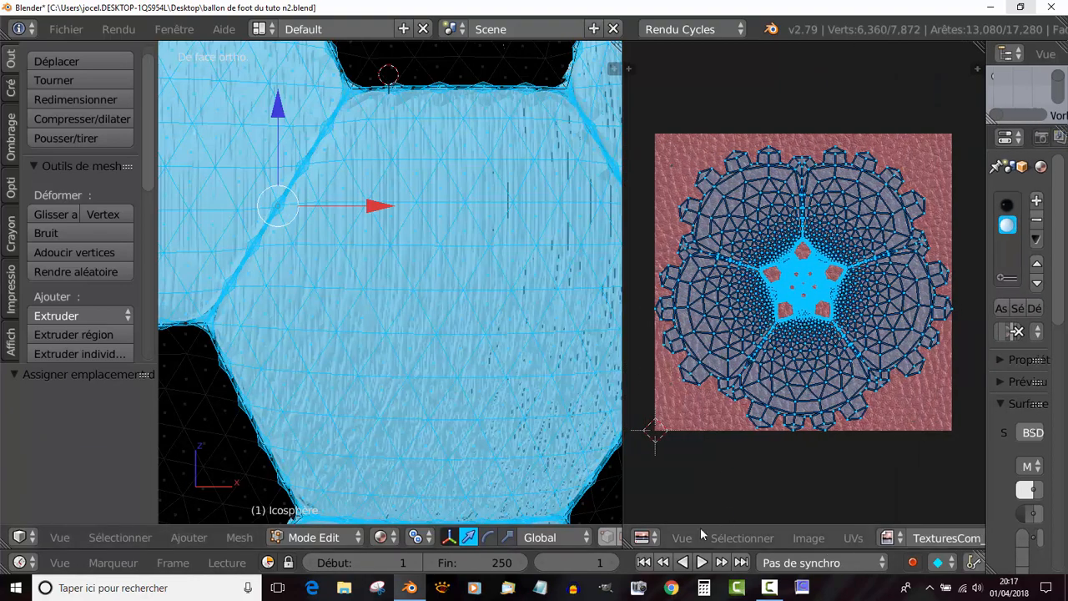
Step: Return to the node editor and link the texture coordinates' UV output to the Texture image node's Vecteur input
{"action": "left_click", "coordinate": [650, 539]}
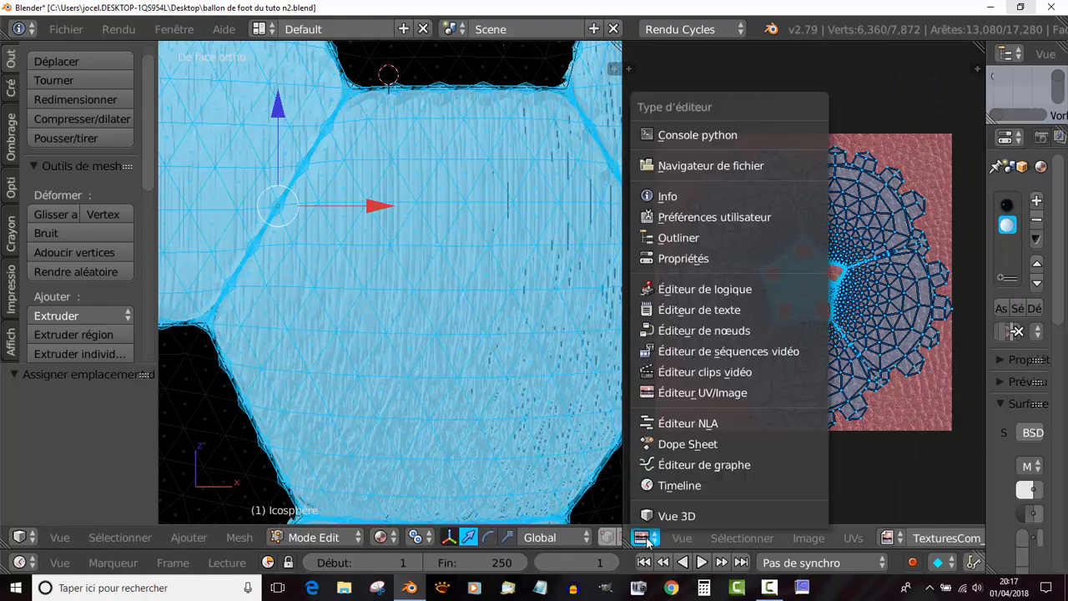
{"action": "left_click", "coordinate": [670, 331]}
{"action": "scroll", "coordinate": [889, 393], "scroll_direction": "down", "scroll_amount": 1}
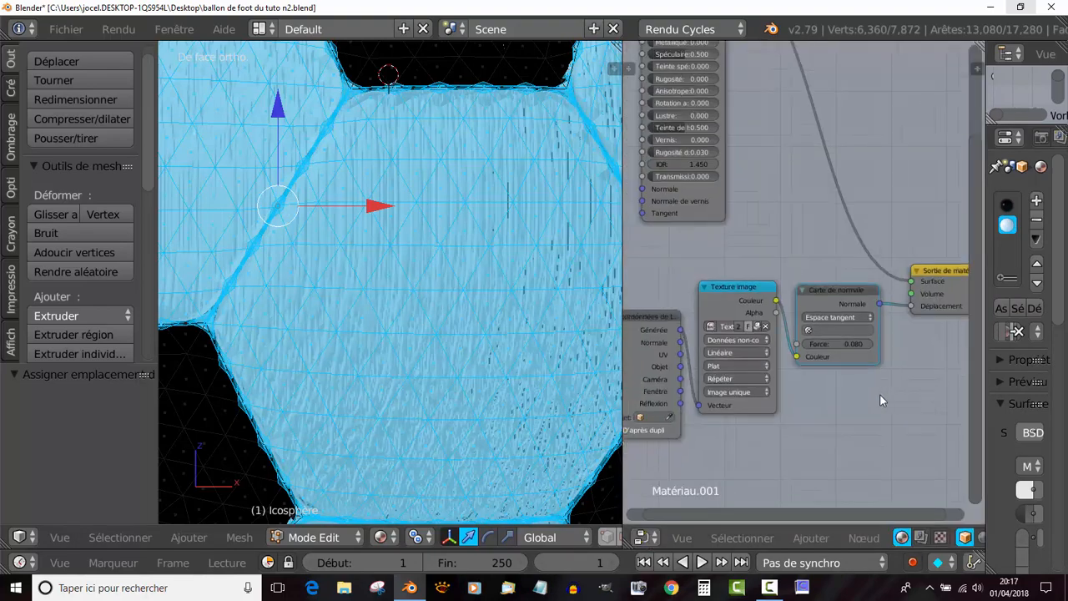
{"action": "middle_click_drag", "start_coordinate": [809, 401], "coordinate": [879, 315]}
{"action": "scroll", "coordinate": [748, 323], "scroll_direction": "up", "scroll_amount": 3}
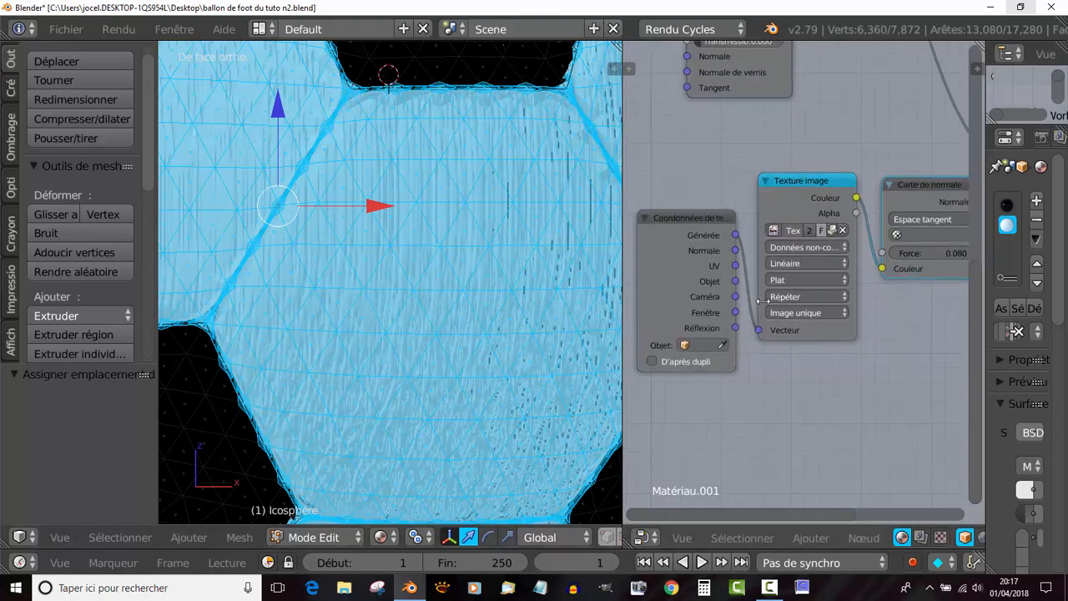
{"action": "left_click_drag", "start_coordinate": [735, 265], "coordinate": [758, 331]}
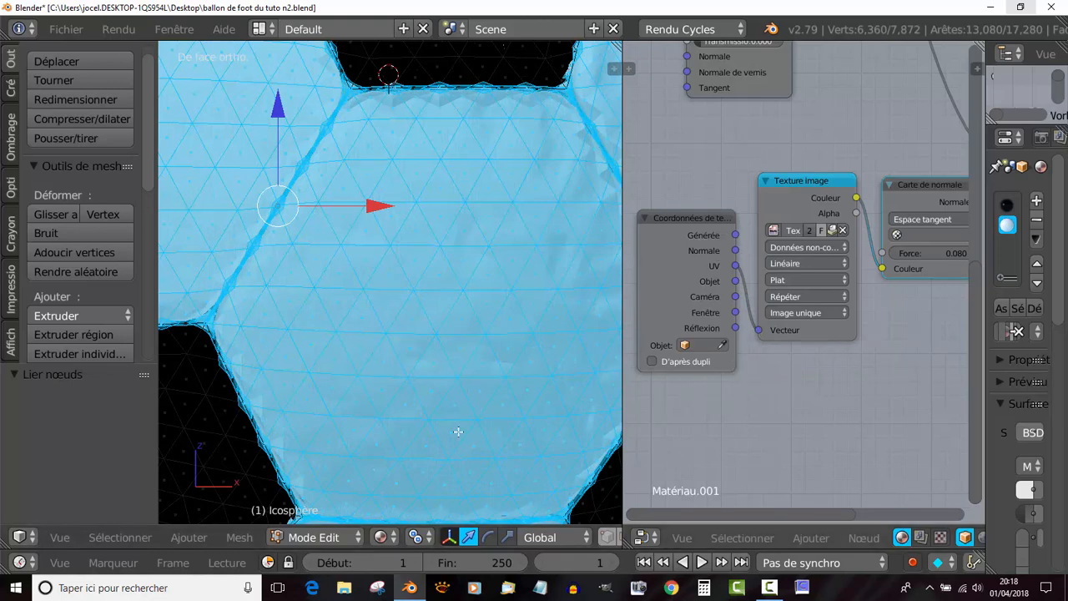
{"action": "scroll", "coordinate": [761, 454], "scroll_direction": "down", "scroll_amount": 2}
{"action": "scroll", "coordinate": [802, 442], "scroll_direction": "down", "scroll_amount": 2}
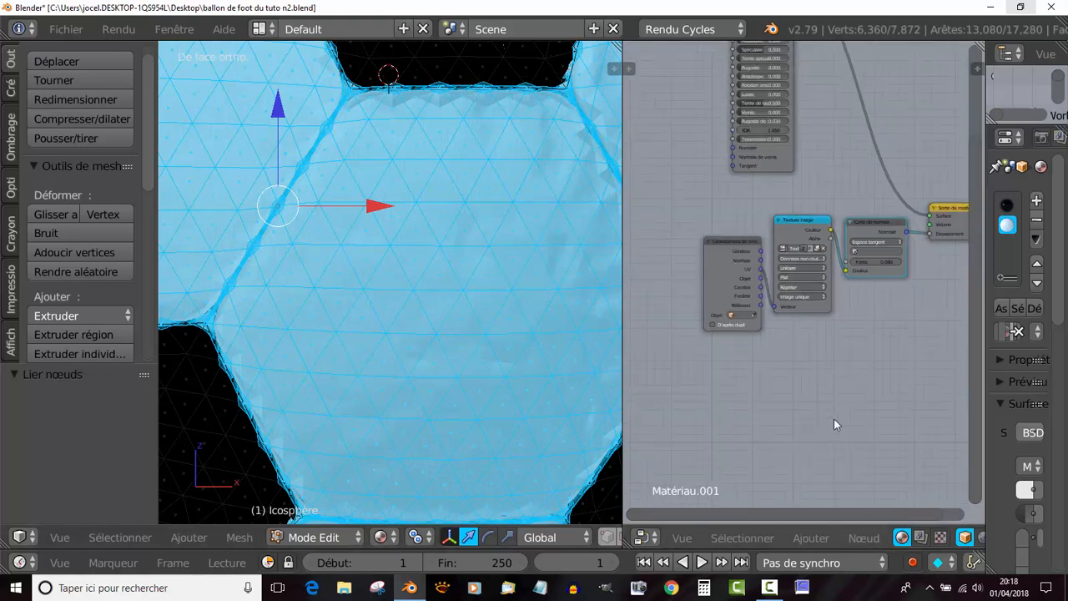
Step: Bring back the UV/Image editor in place of the nodes and view more of the UV layout and ball
{"action": "left_click", "coordinate": [642, 542]}
{"action": "left_click", "coordinate": [693, 397]}
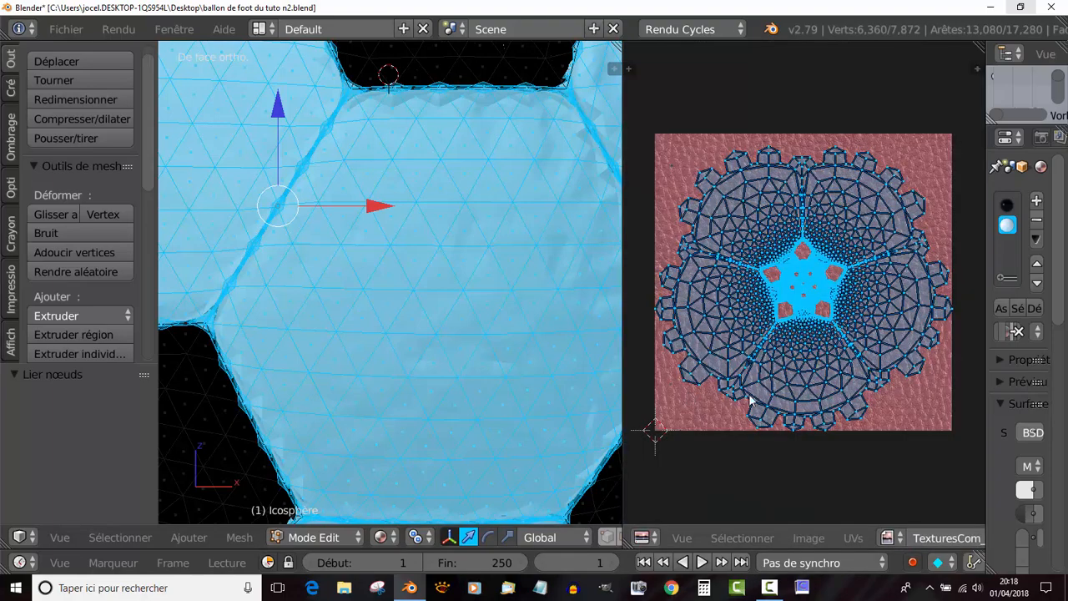
{"action": "scroll", "coordinate": [841, 406], "scroll_direction": "down", "scroll_amount": 2}
{"action": "scroll", "coordinate": [481, 399], "scroll_direction": "down", "scroll_amount": 2}
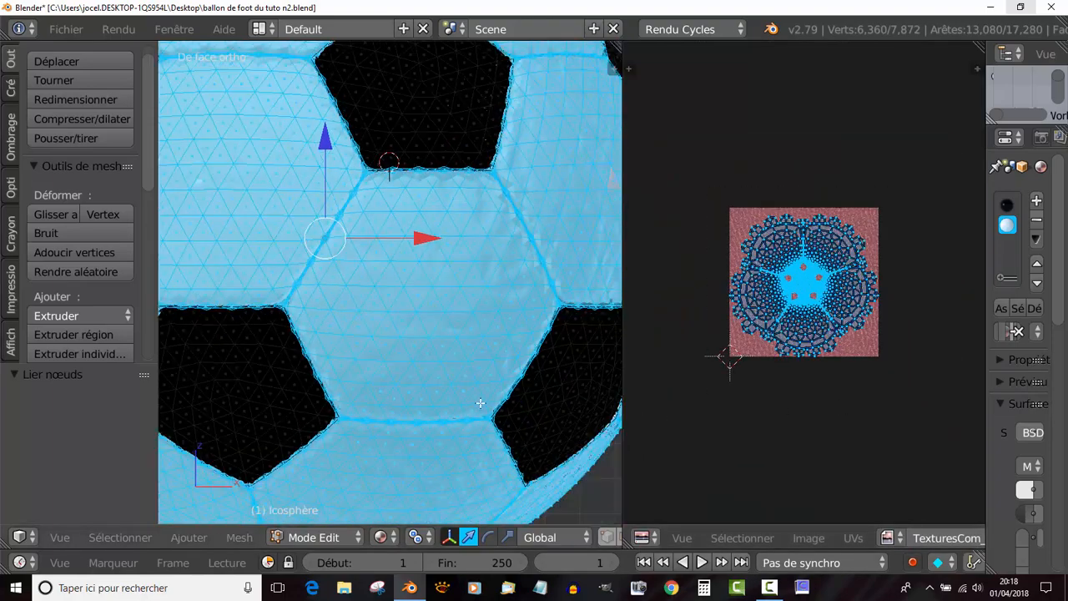
Step: Unwrap the selected white panels again with Déplier and reassign Matériau.001 to them
{"action": "left_click", "coordinate": [242, 538]}
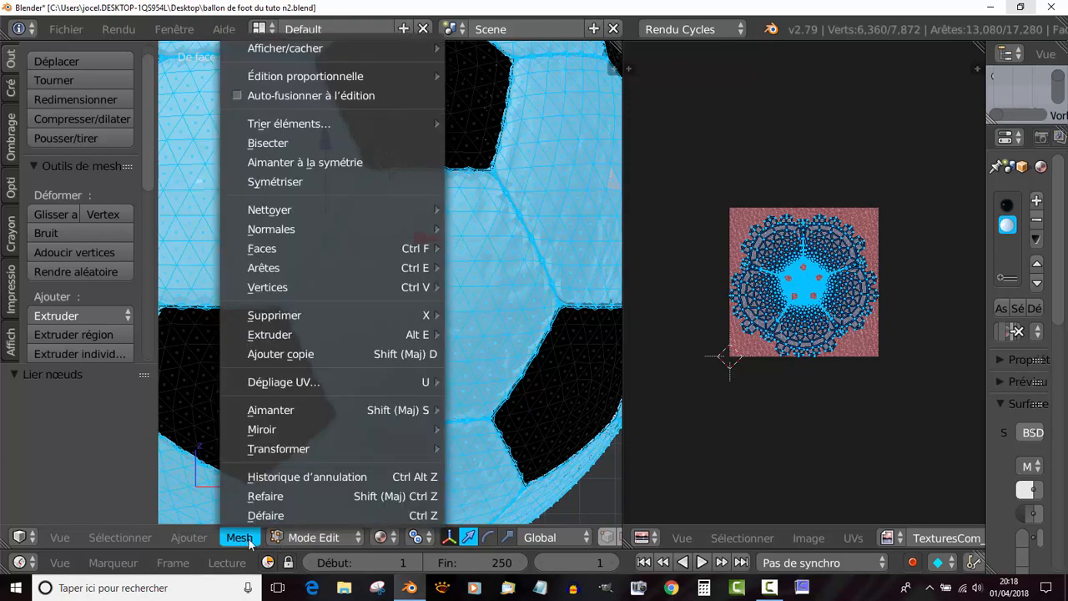
{"action": "mouse_move", "coordinate": [276, 382]}
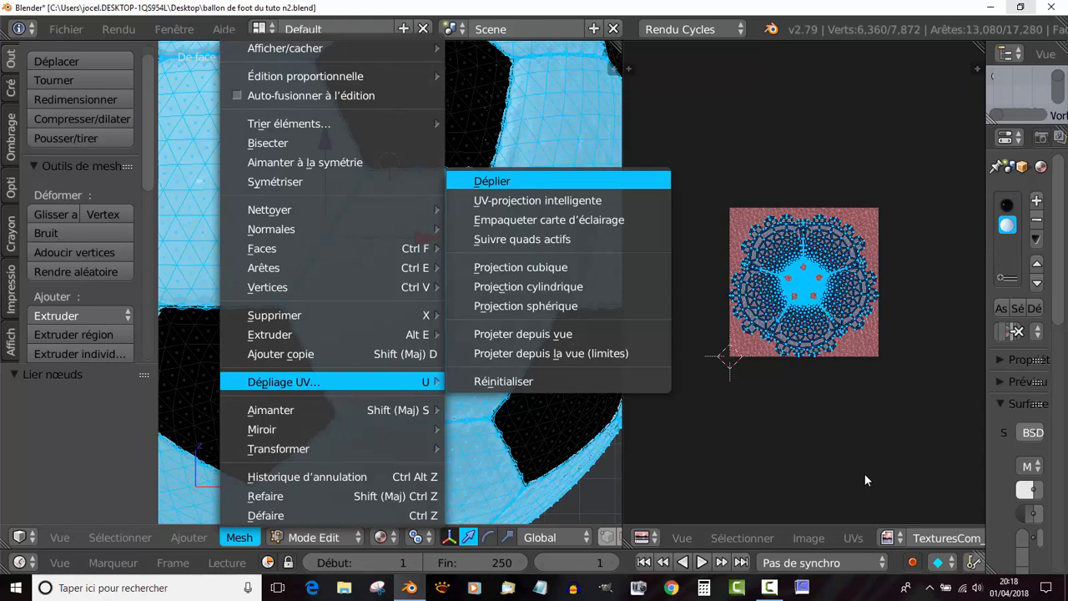
{"action": "key", "text": "Return"}
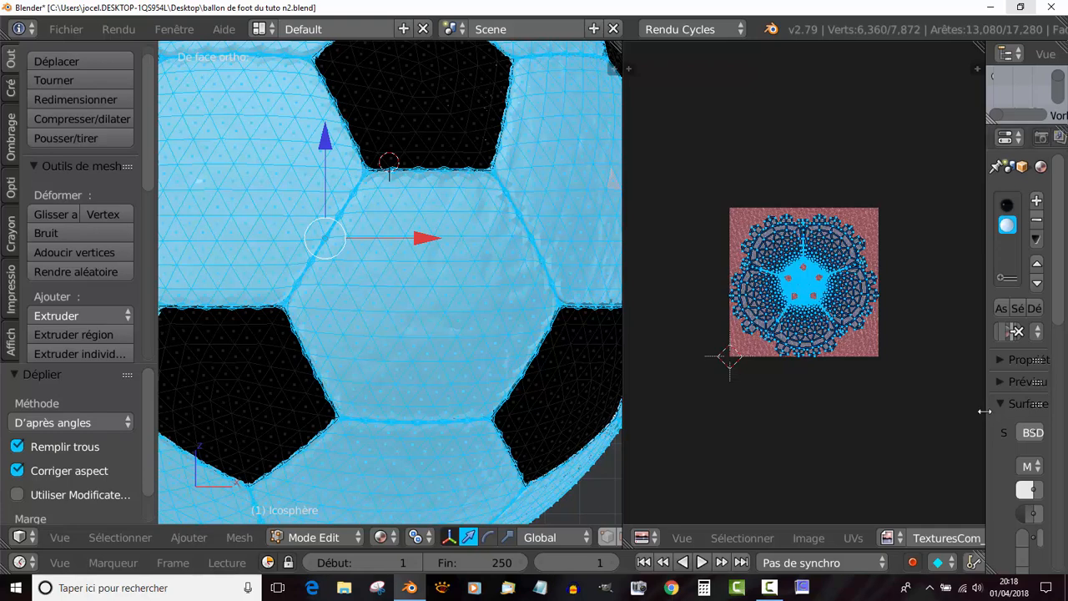
{"action": "left_click_drag", "start_coordinate": [985, 408], "coordinate": [802, 436]}
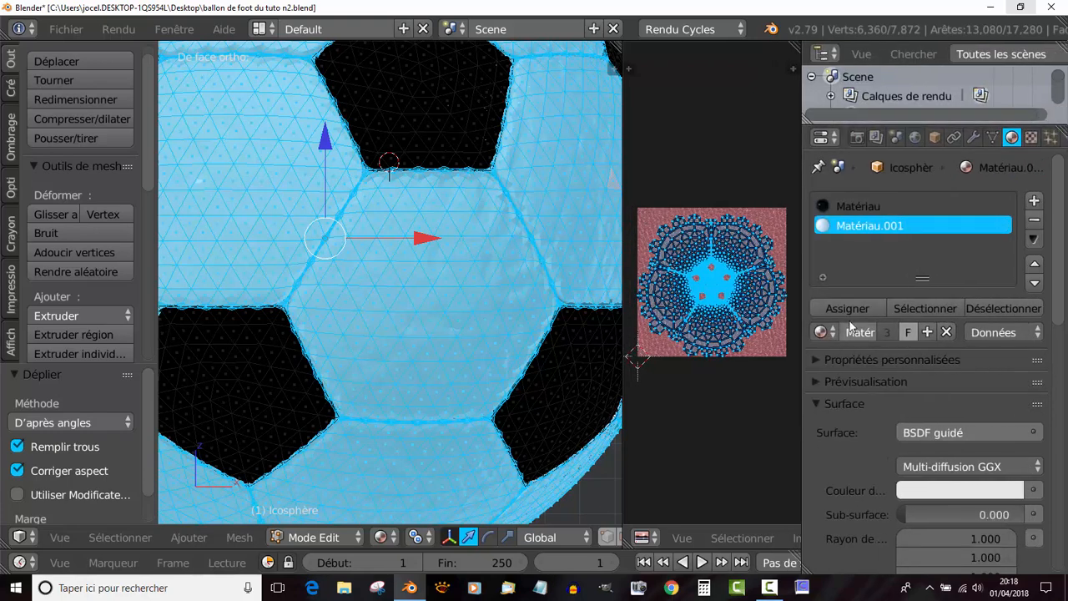
{"action": "left_click", "coordinate": [847, 309]}
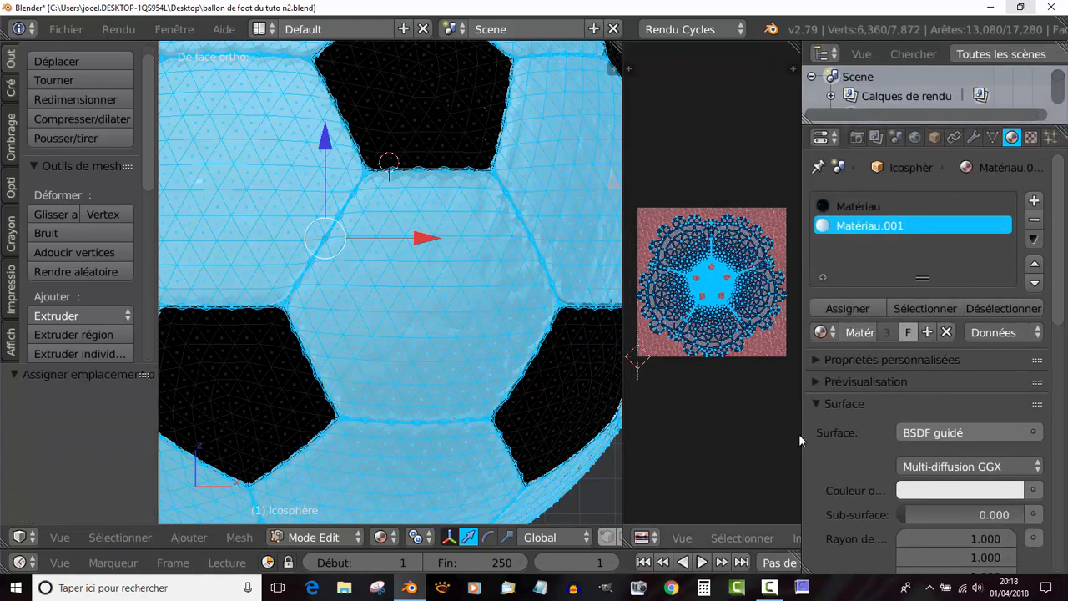
Step: Widen the UV/Image editor and switch the 3D view to rendered shading to preview the ball
{"action": "left_click_drag", "start_coordinate": [803, 431], "coordinate": [1000, 404]}
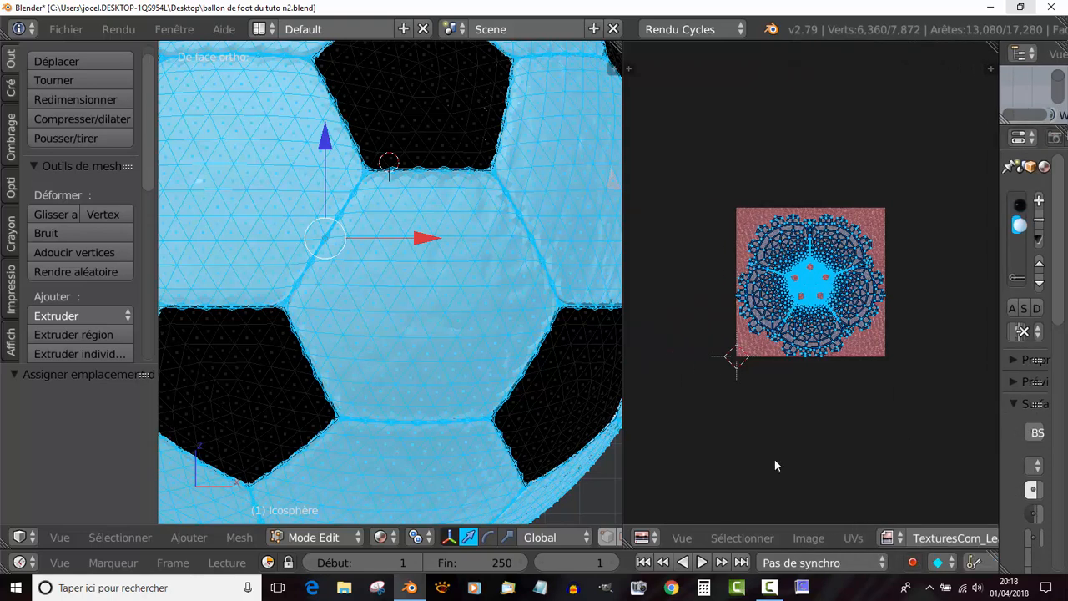
{"action": "left_click", "coordinate": [380, 537]}
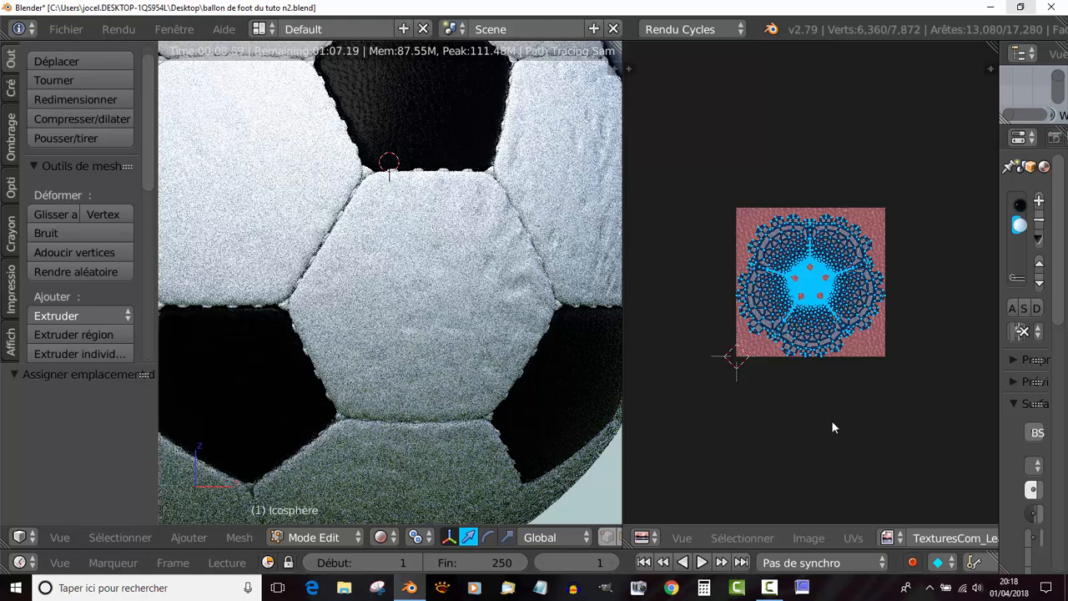
Step: Scale the white panels' UV layout up by about 6.249, and again by about 2.174, for finer leather grain
{"action": "scroll", "coordinate": [831, 420], "scroll_direction": "down", "scroll_amount": 4}
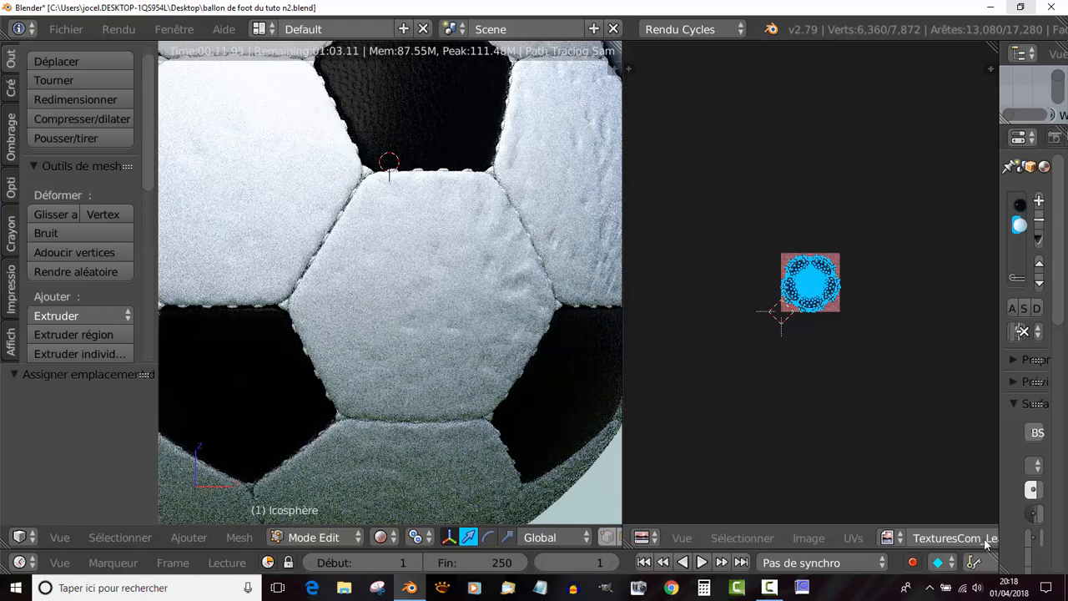
{"action": "key", "text": "s"}
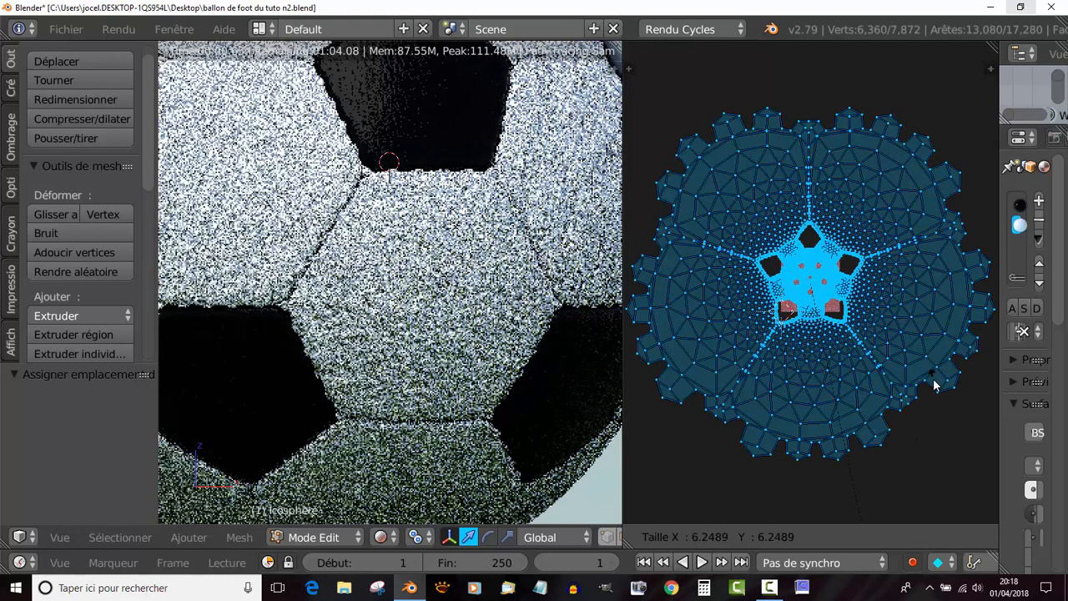
{"action": "left_click", "coordinate": [934, 380]}
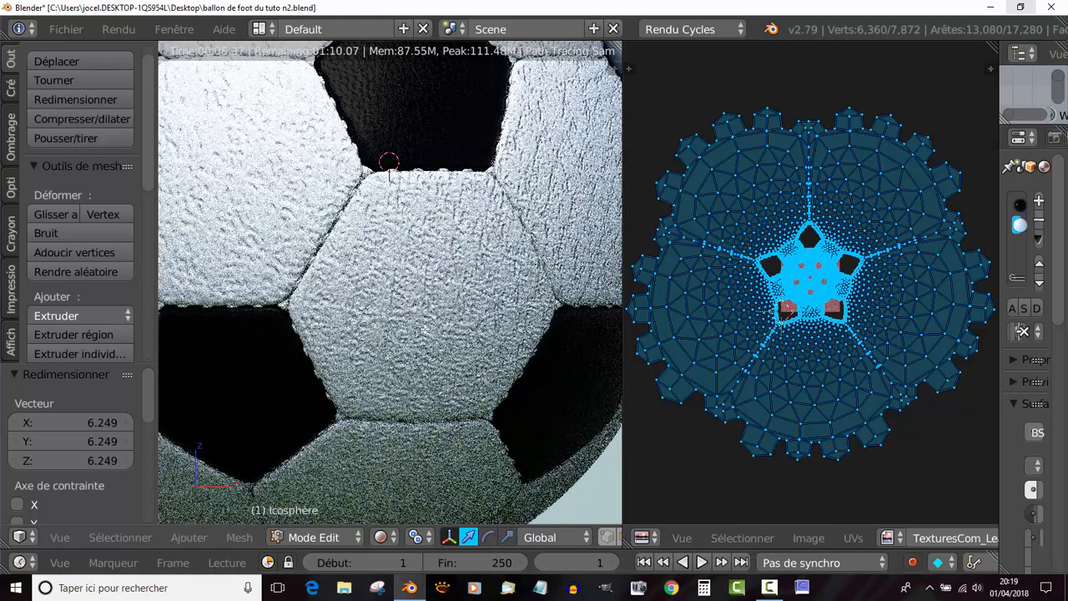
{"action": "scroll", "coordinate": [845, 423], "scroll_direction": "down", "scroll_amount": 3}
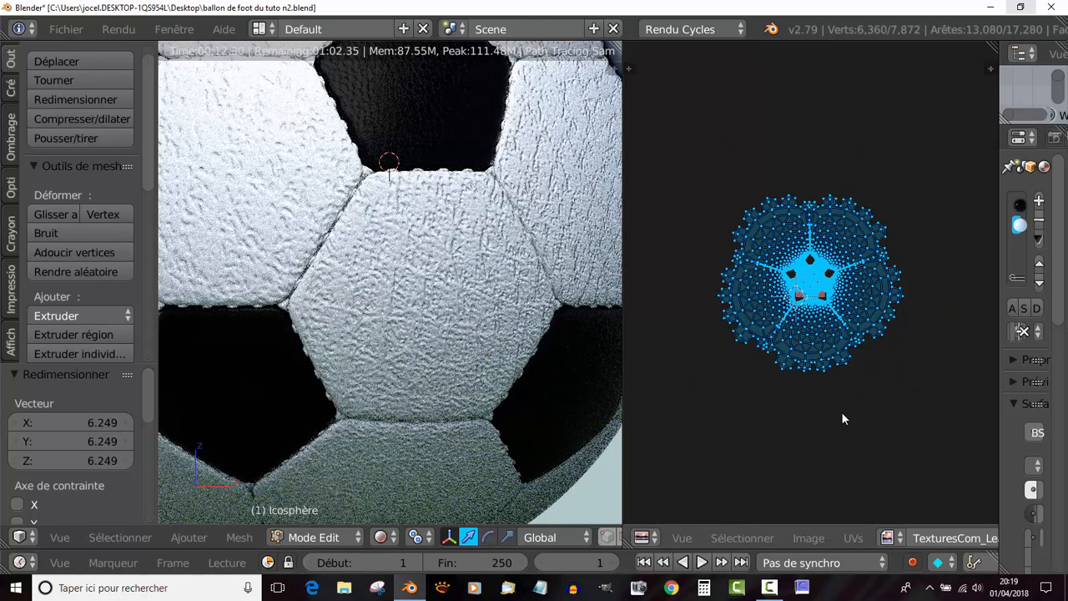
{"action": "key", "text": "s"}
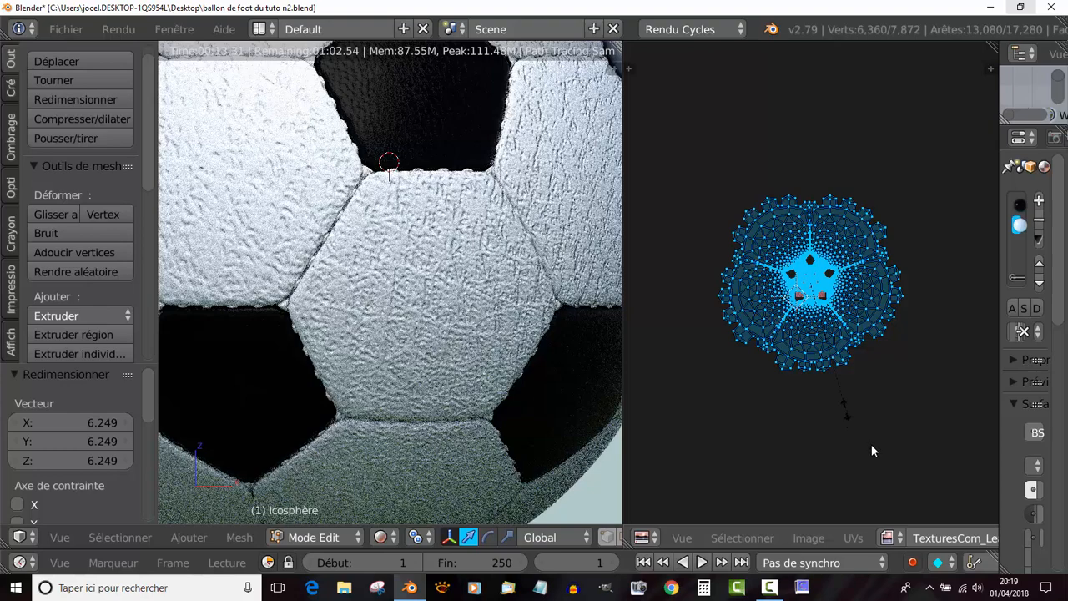
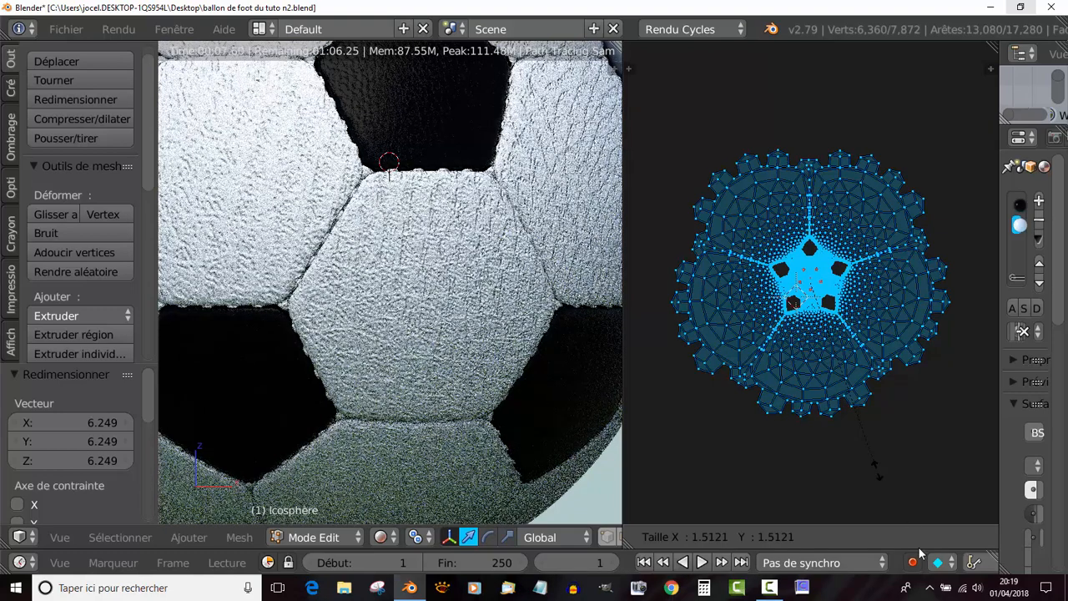
{"action": "left_click", "coordinate": [918, 66]}
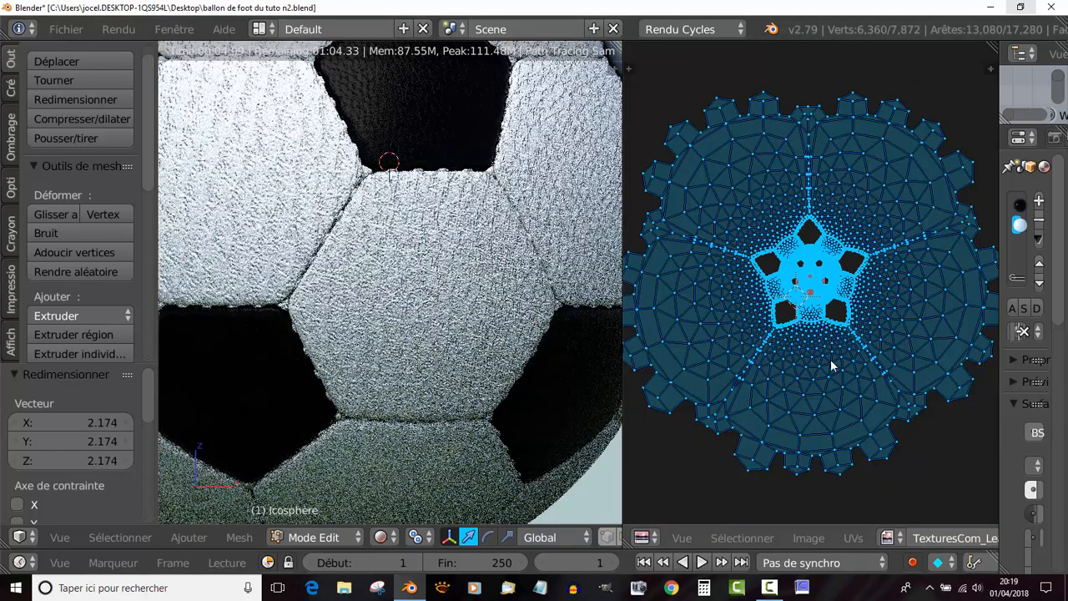
Step: Inspect the enlarged UV layout over the leather texture and scale it up further by 1.23
{"action": "scroll", "coordinate": [845, 333], "scroll_direction": "up", "scroll_amount": 3}
{"action": "scroll", "coordinate": [806, 288], "scroll_direction": "up", "scroll_amount": 3}
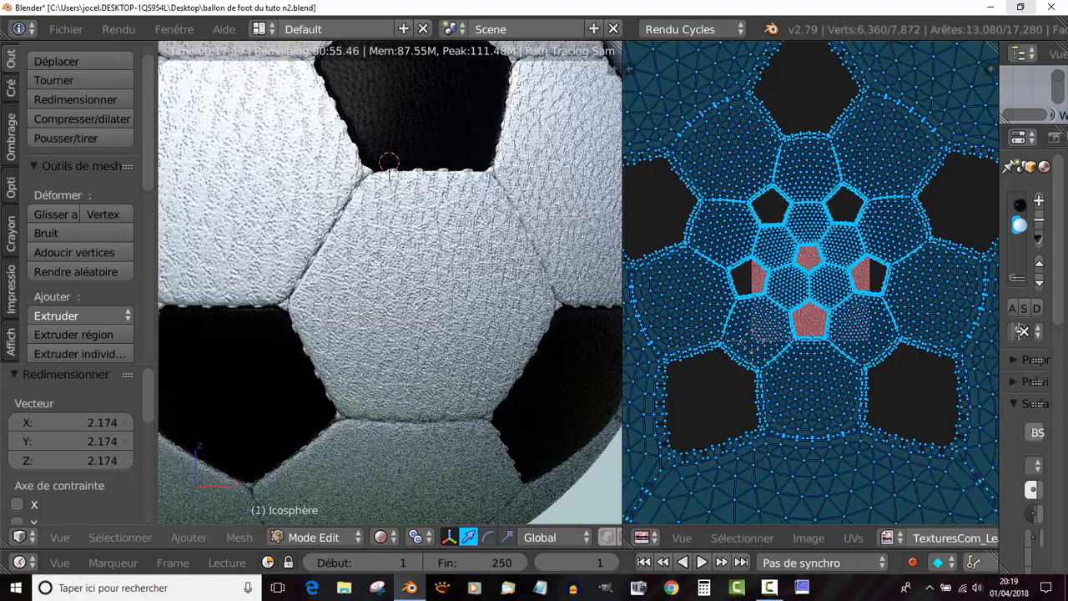
{"action": "scroll", "coordinate": [380, 261], "scroll_direction": "down", "scroll_amount": 2}
{"action": "scroll", "coordinate": [793, 307], "scroll_direction": "down", "scroll_amount": 3}
{"action": "scroll", "coordinate": [793, 307], "scroll_direction": "down", "scroll_amount": 3}
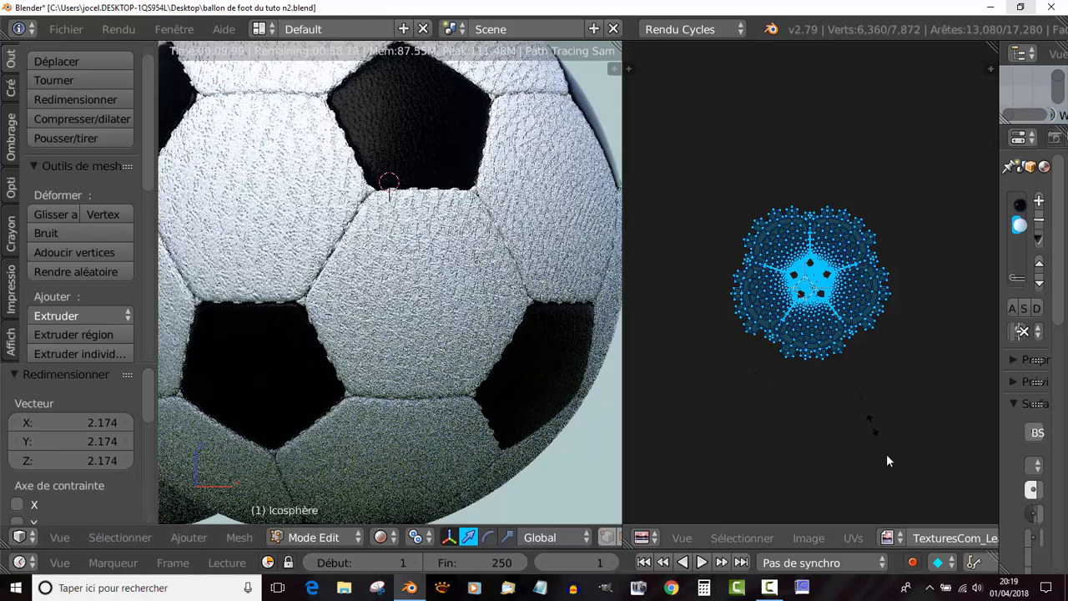
{"action": "key", "text": "s"}
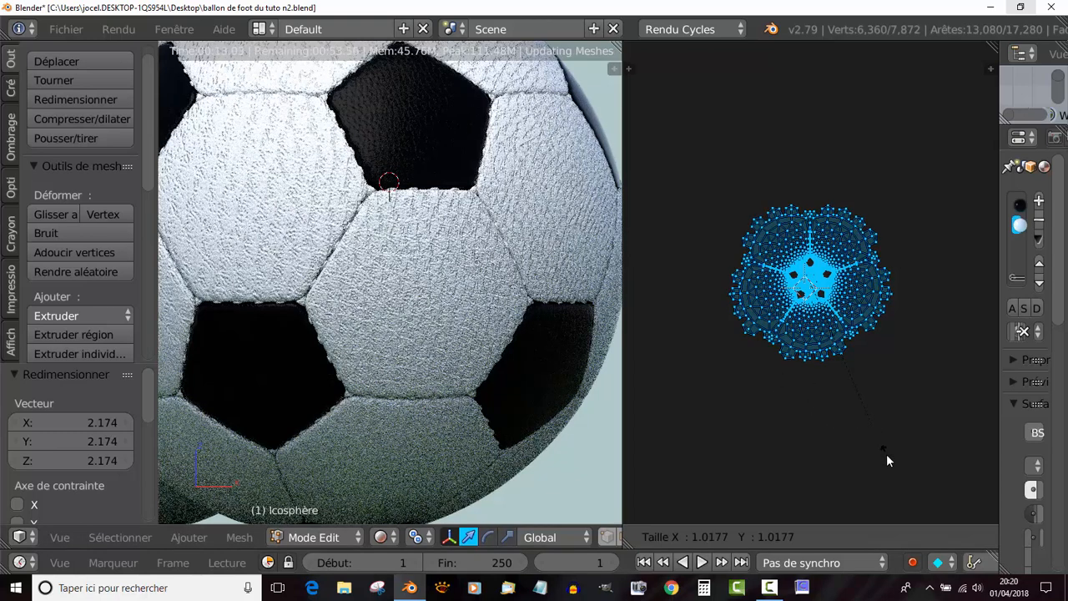
{"action": "type", "text": "1.23"}
{"action": "key", "text": "Return"}
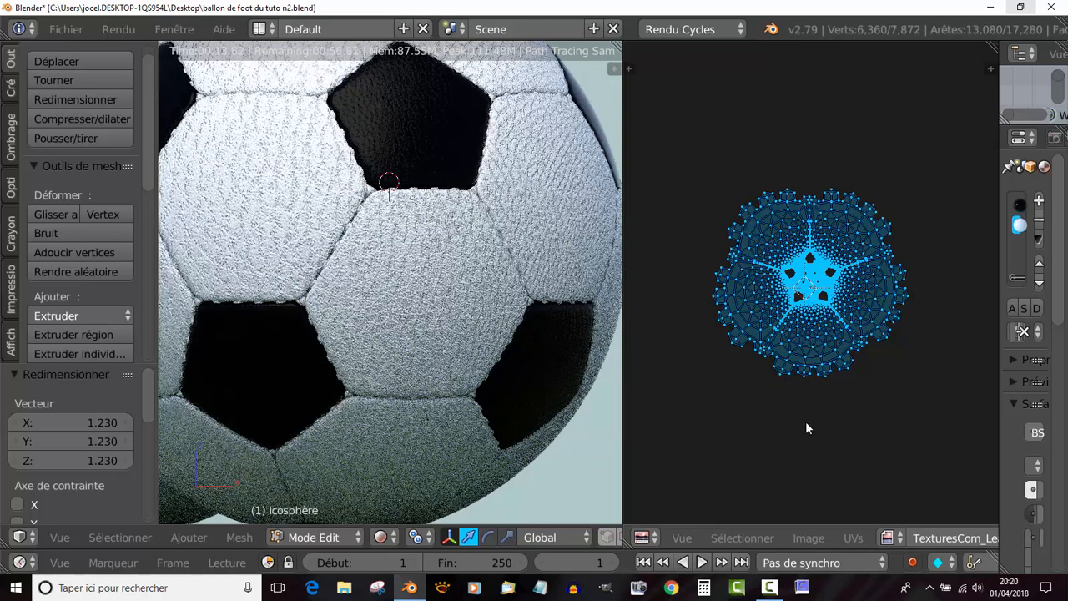
Step: Replace the UV/Image editor with the node editor and move the texture coordinates node farther from the Texture image node
{"action": "left_click", "coordinate": [644, 537]}
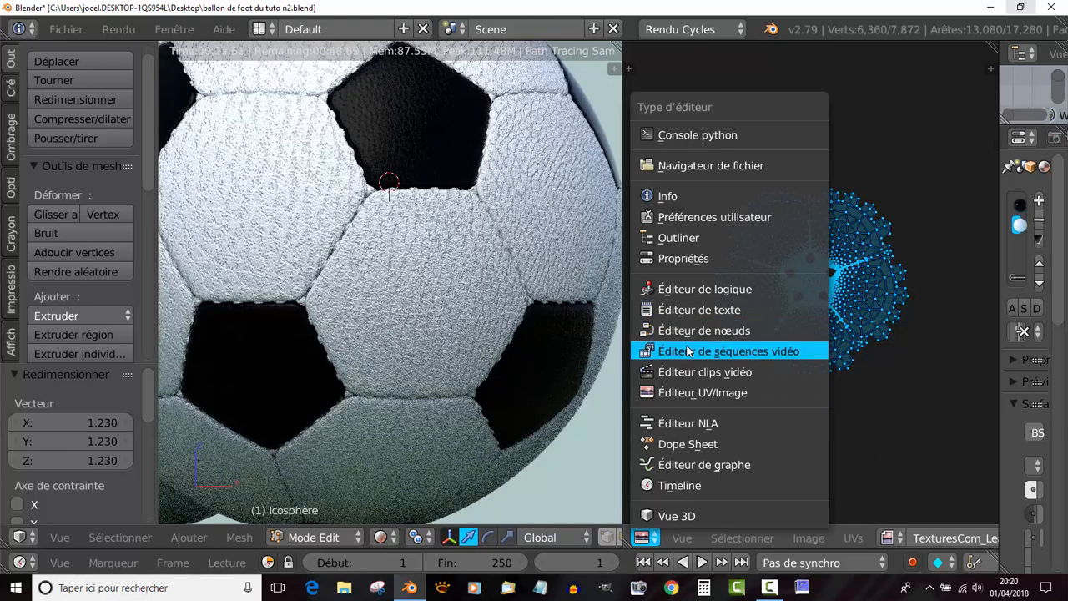
{"action": "left_click", "coordinate": [685, 330]}
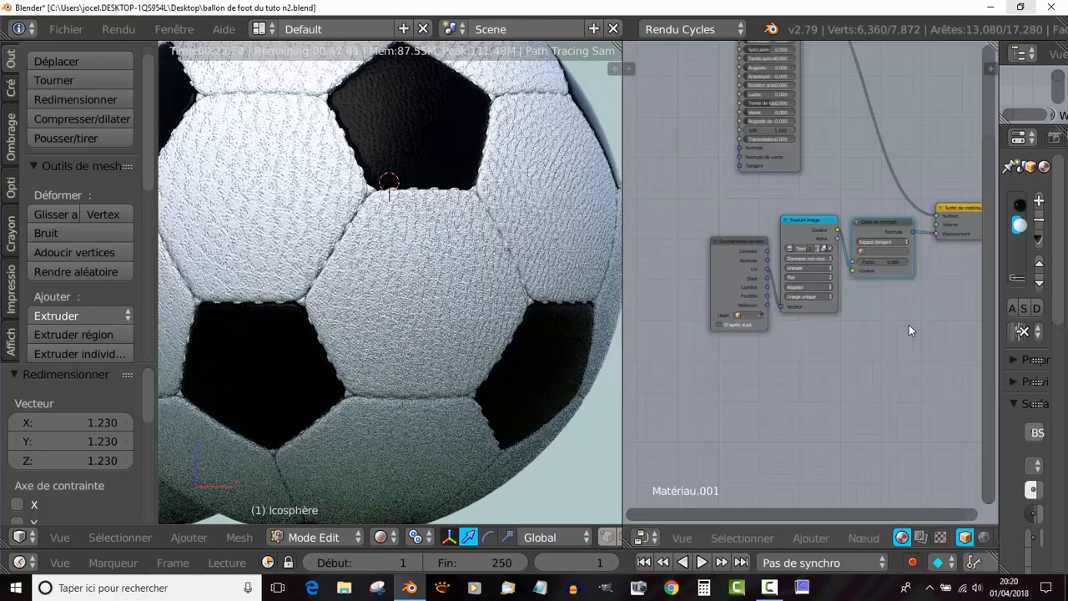
{"action": "scroll", "coordinate": [909, 324], "scroll_direction": "up", "scroll_amount": 2}
{"action": "left_click_drag", "start_coordinate": [734, 235], "coordinate": [673, 192]}
Step: Add a Placage vector node below the texture coordinates and Texture image nodes
{"action": "left_click", "coordinate": [811, 538]}
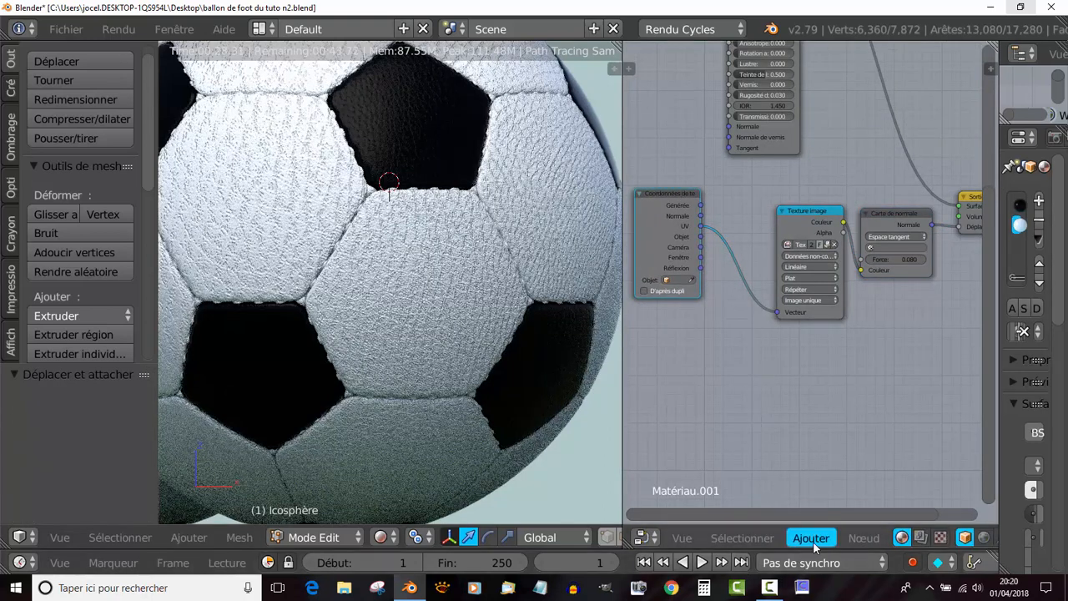
{"action": "mouse_move", "coordinate": [838, 455]}
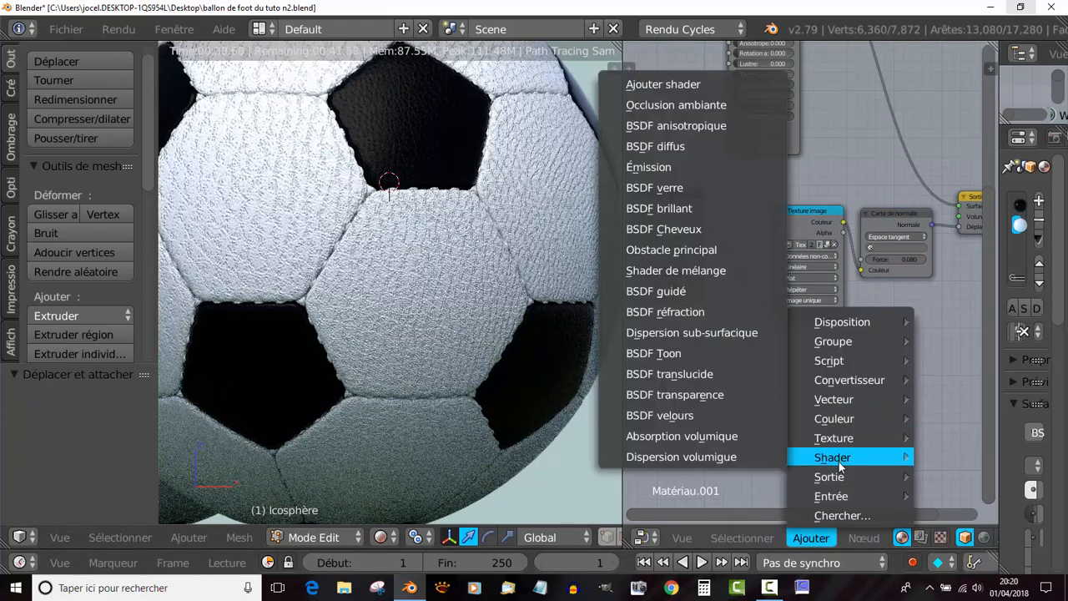
{"action": "mouse_move", "coordinate": [841, 379]}
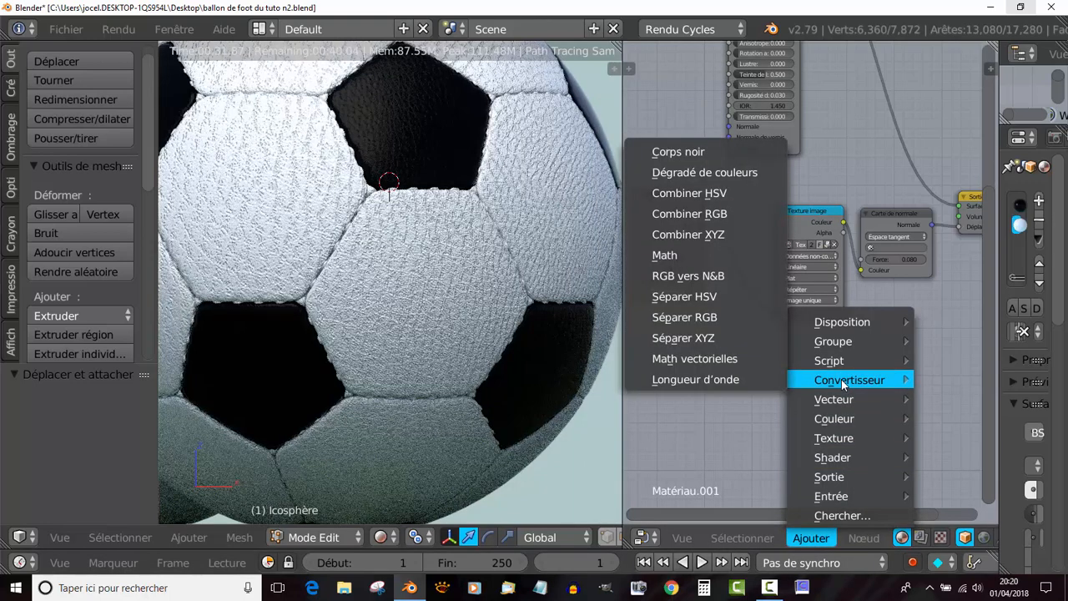
{"action": "mouse_move", "coordinate": [859, 399]}
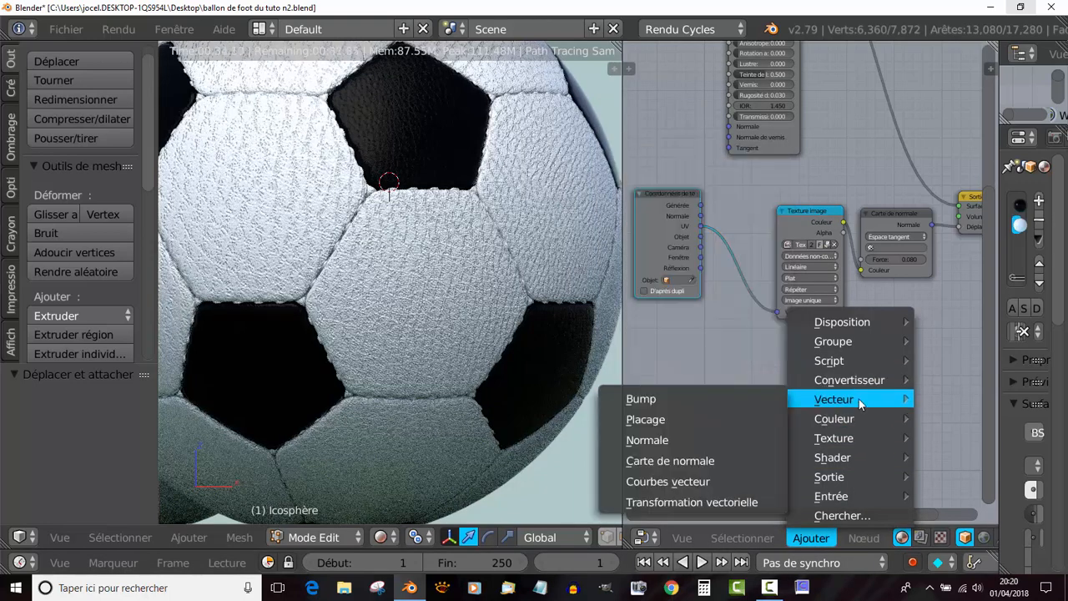
{"action": "left_click", "coordinate": [682, 419]}
{"action": "left_click", "coordinate": [654, 348]}
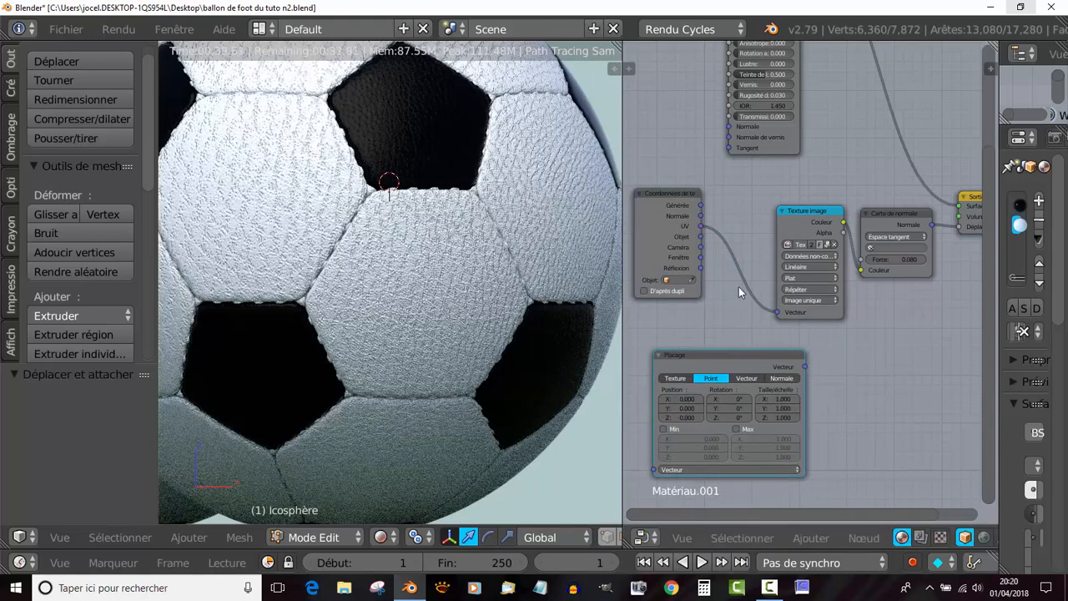
Step: Try repositioning the Placage node beneath the Texture image node, and delete it
{"action": "scroll", "coordinate": [736, 409], "scroll_direction": "up", "scroll_amount": 2}
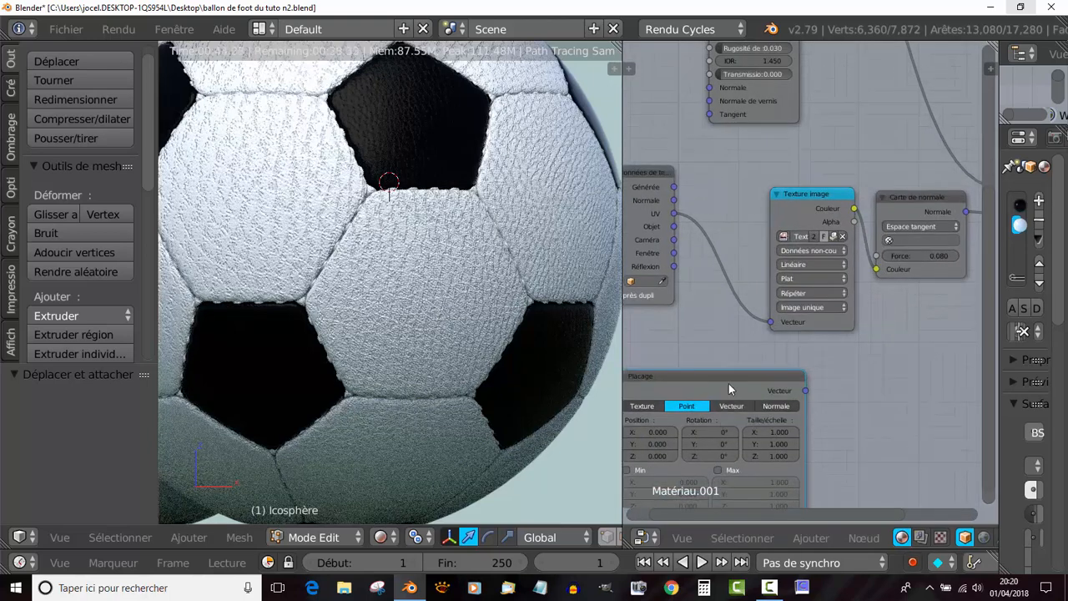
{"action": "left_click_drag", "start_coordinate": [728, 383], "coordinate": [785, 378]}
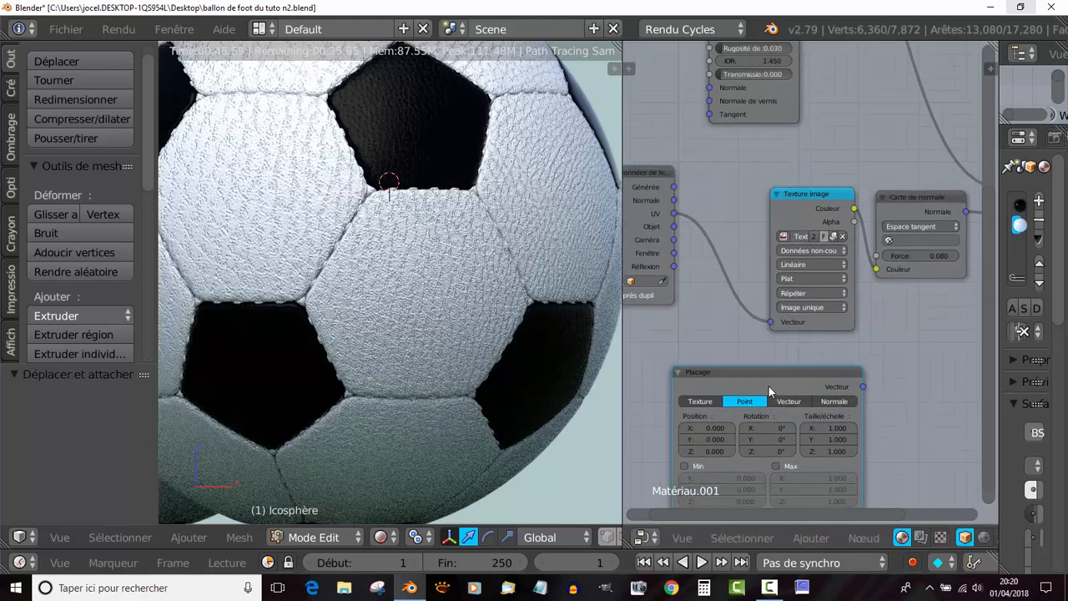
{"action": "key", "text": "c"}
{"action": "key", "text": "Escape"}
{"action": "left_click_drag", "start_coordinate": [786, 381], "coordinate": [810, 378]}
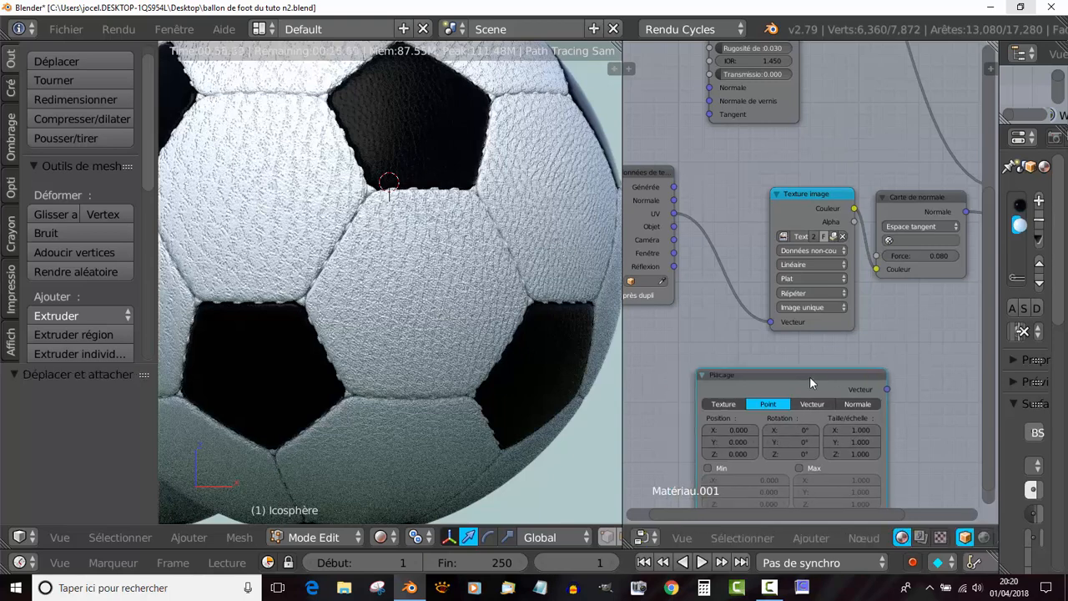
{"action": "left_click", "coordinate": [797, 384]}
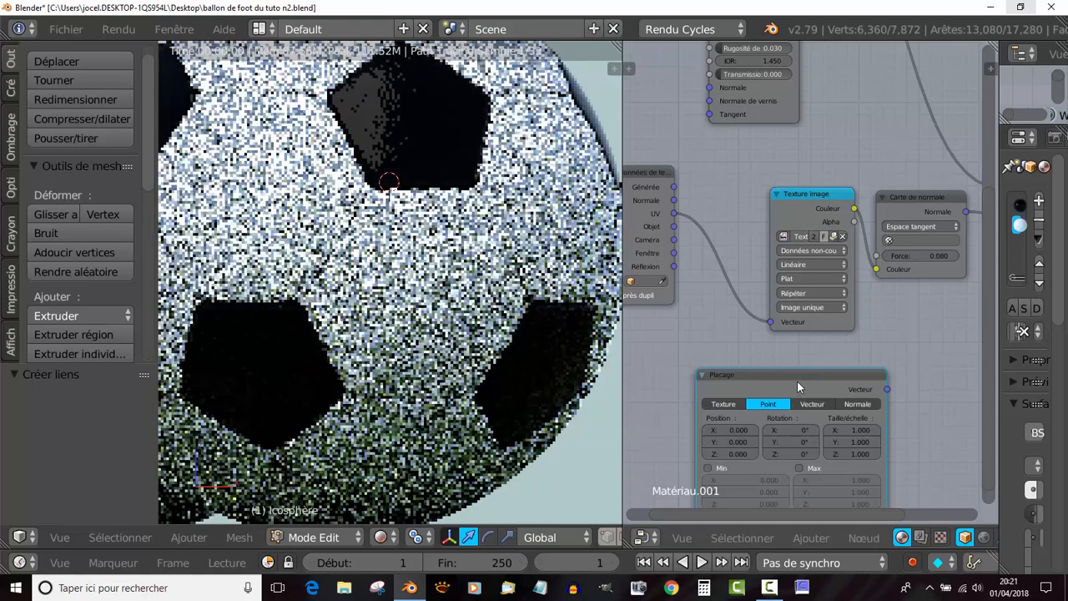
{"action": "left_click_drag", "start_coordinate": [797, 381], "coordinate": [791, 408]}
{"action": "scroll", "coordinate": [837, 381], "scroll_direction": "down", "scroll_amount": 2}
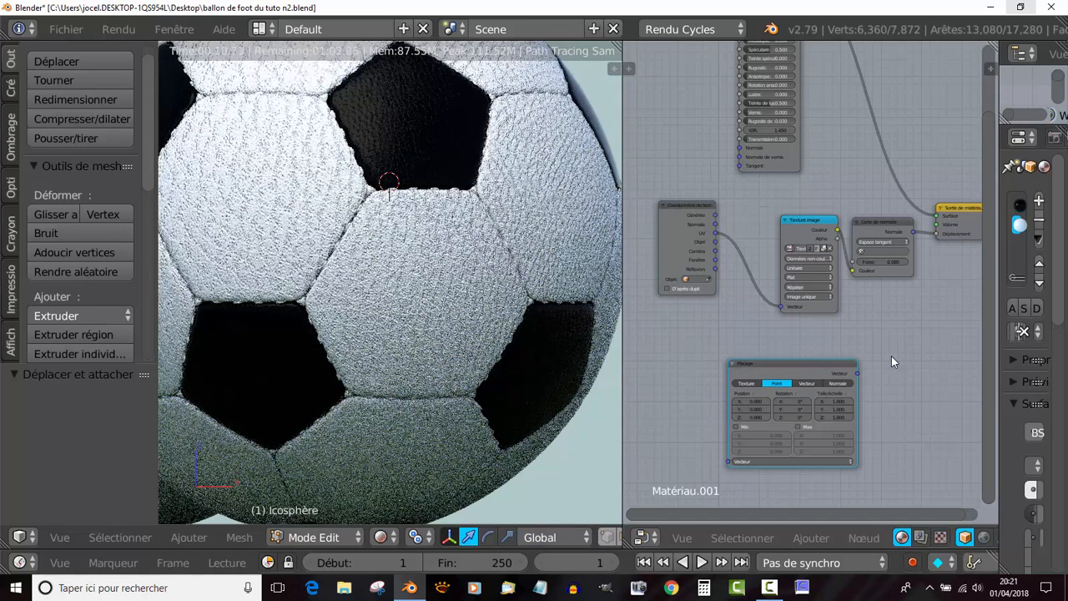
{"action": "key", "text": "x"}
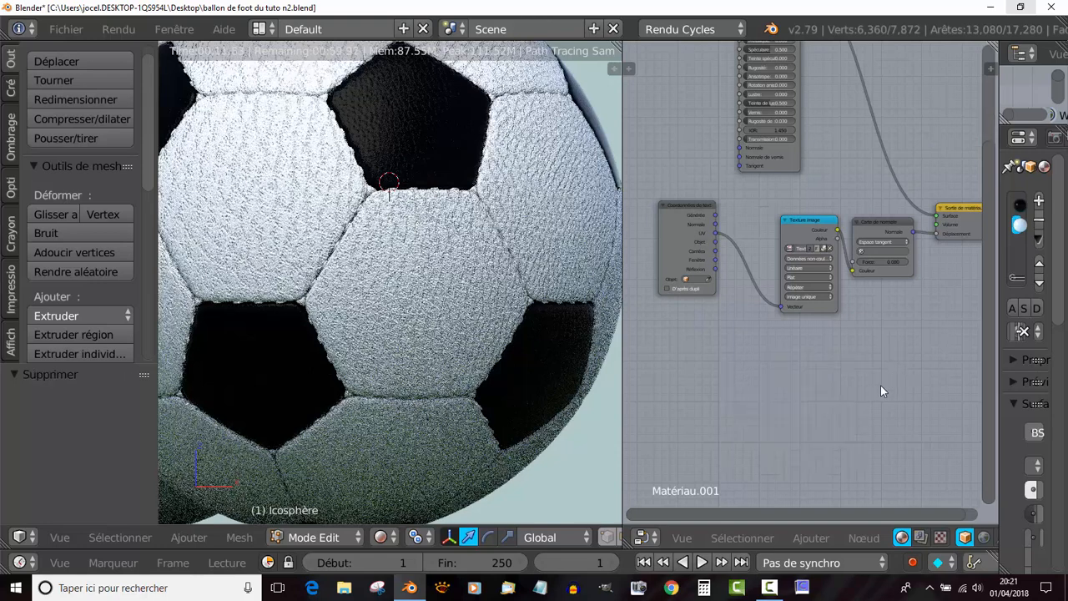
Step: Set the Force of the Carte de normale node in Matériau.001 to 0.02
{"action": "scroll", "coordinate": [843, 381], "scroll_direction": "down", "scroll_amount": 2}
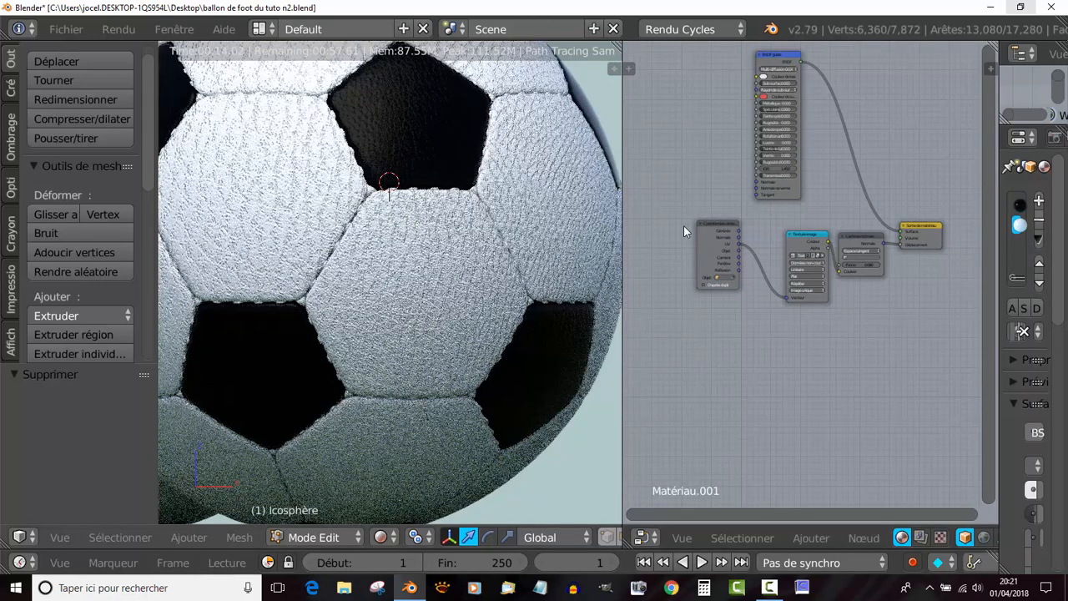
{"action": "middle_click_drag", "start_coordinate": [892, 323], "coordinate": [803, 347]}
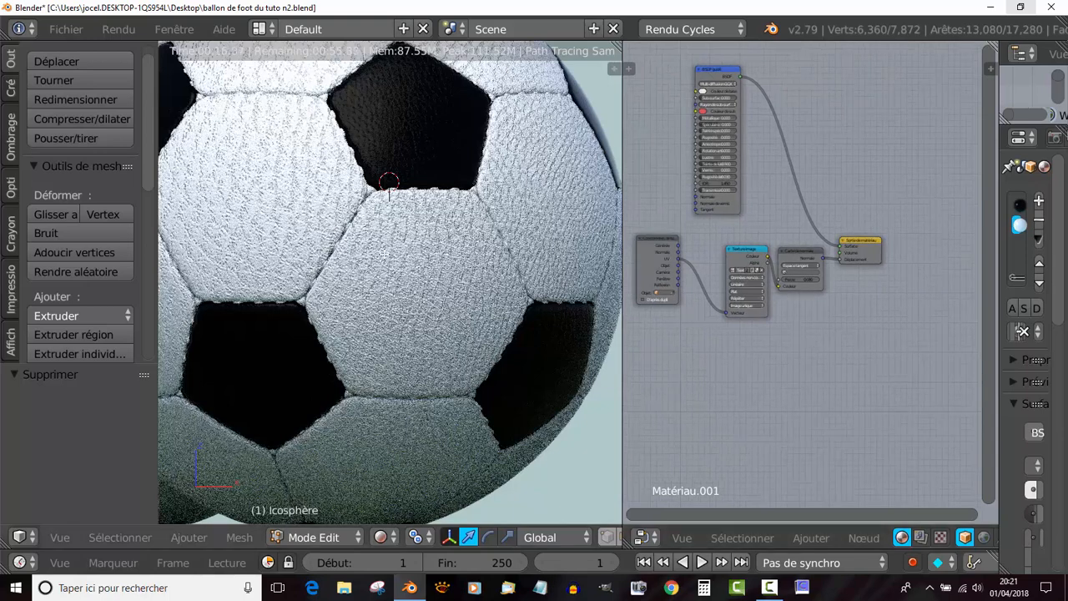
{"action": "scroll", "coordinate": [799, 292], "scroll_direction": "up", "scroll_amount": 5}
{"action": "scroll", "coordinate": [802, 297], "scroll_direction": "up", "scroll_amount": 3}
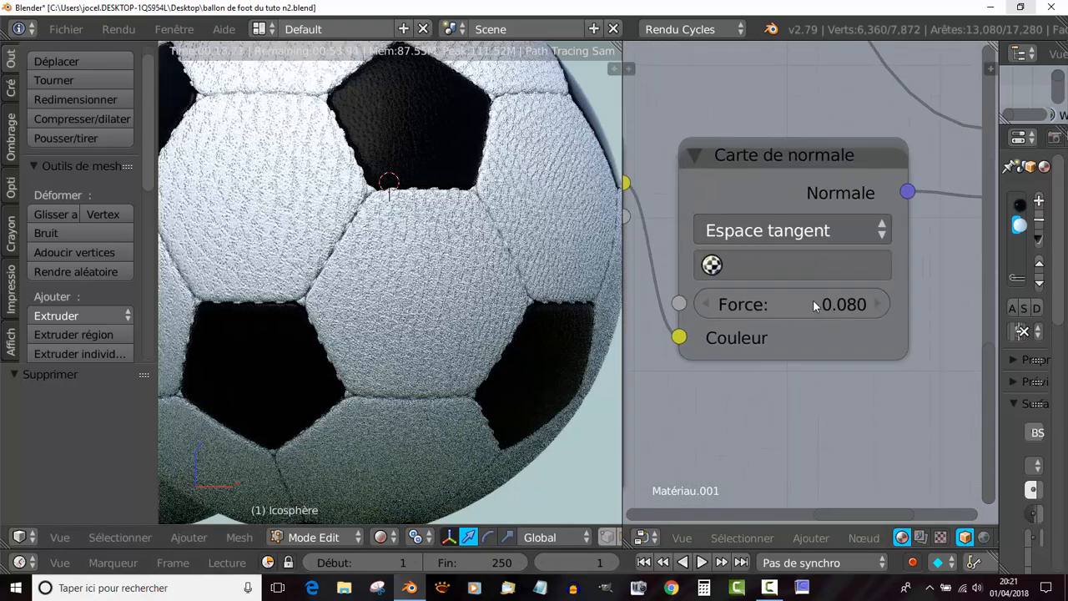
{"action": "left_click", "coordinate": [840, 310]}
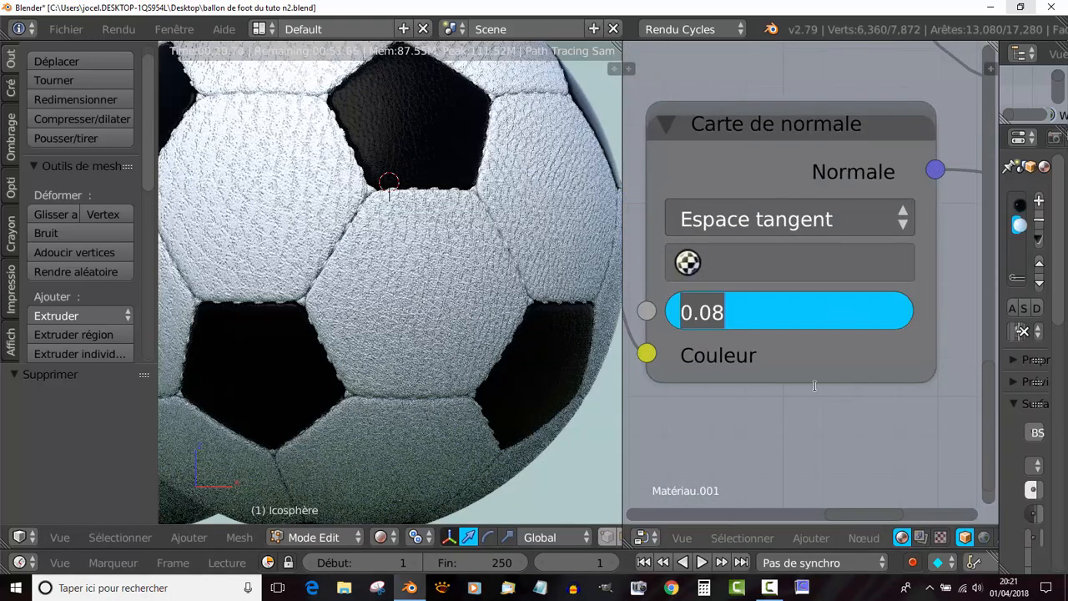
{"action": "type", "text": "0."}
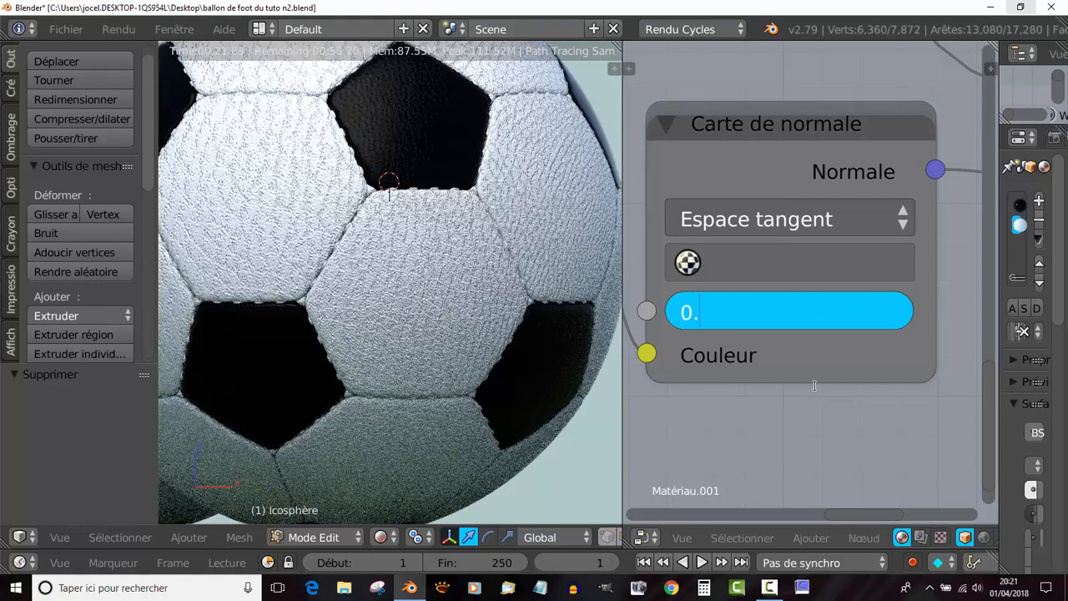
{"action": "type", "text": "02"}
{"action": "key", "text": "Return"}
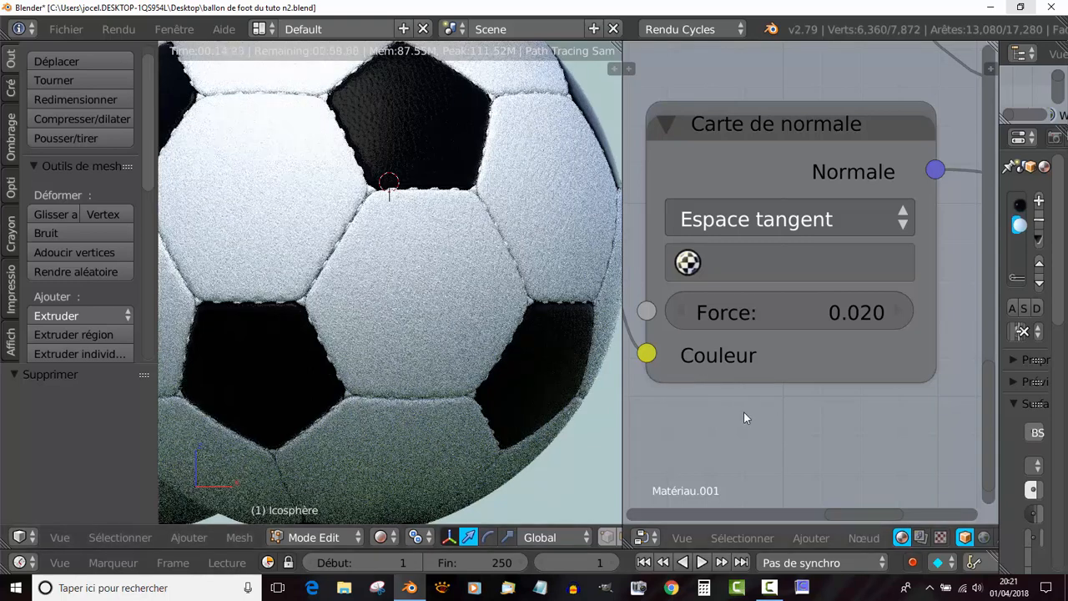
Step: Set the Carte de normale node's Force to 0.04
{"action": "left_click", "coordinate": [861, 325]}
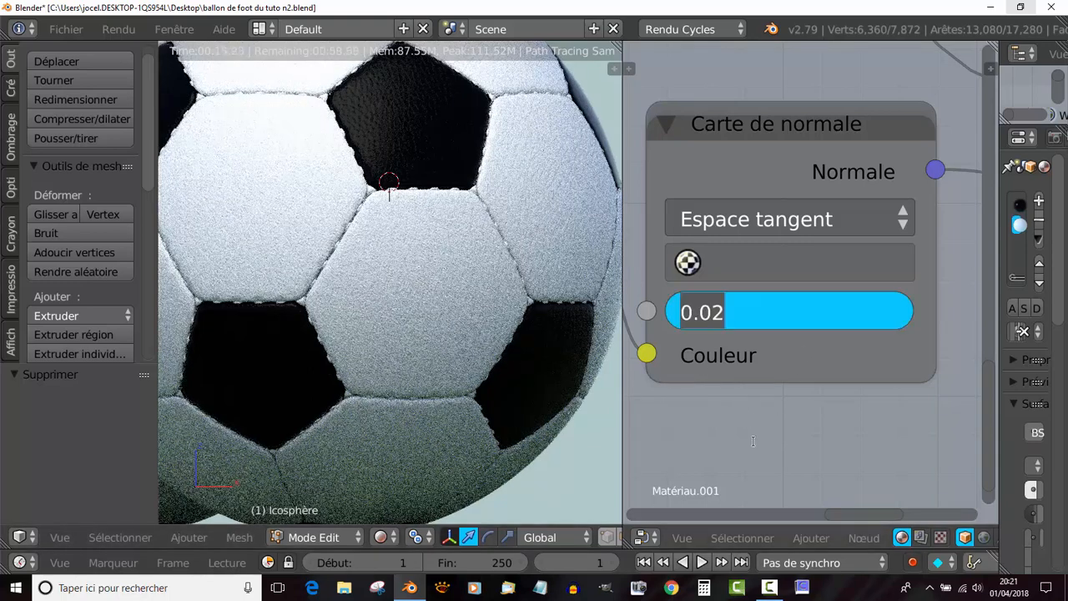
{"action": "type", "text": "0.0"}
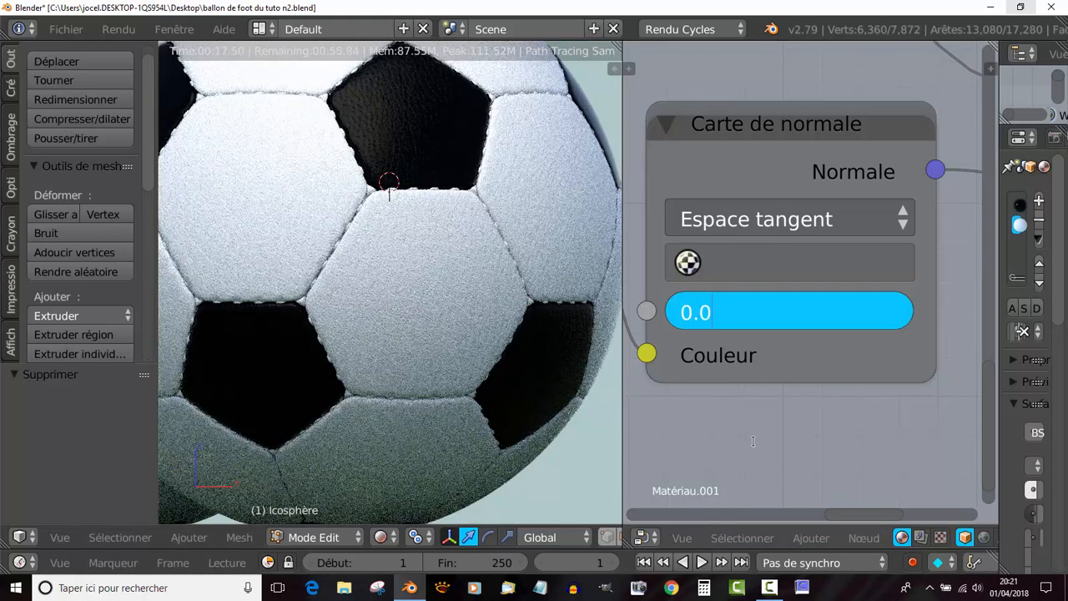
{"action": "type", "text": "4"}
{"action": "key", "text": "Return"}
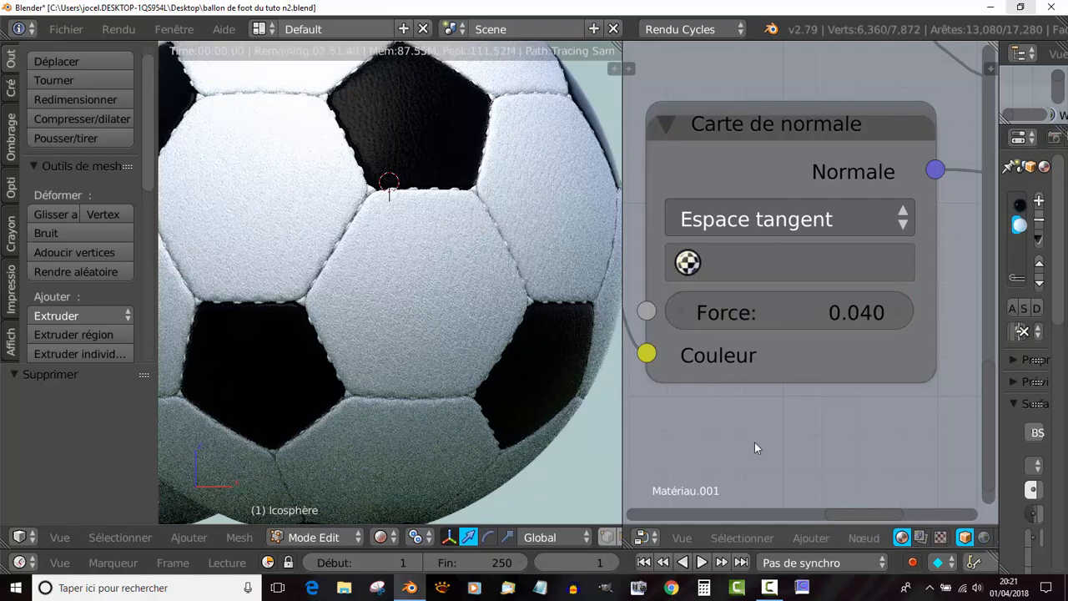
Step: Reduce the Force of the world's Texture du ciel background to 1.2
{"action": "scroll", "coordinate": [390, 283], "scroll_direction": "up", "scroll_amount": 3}
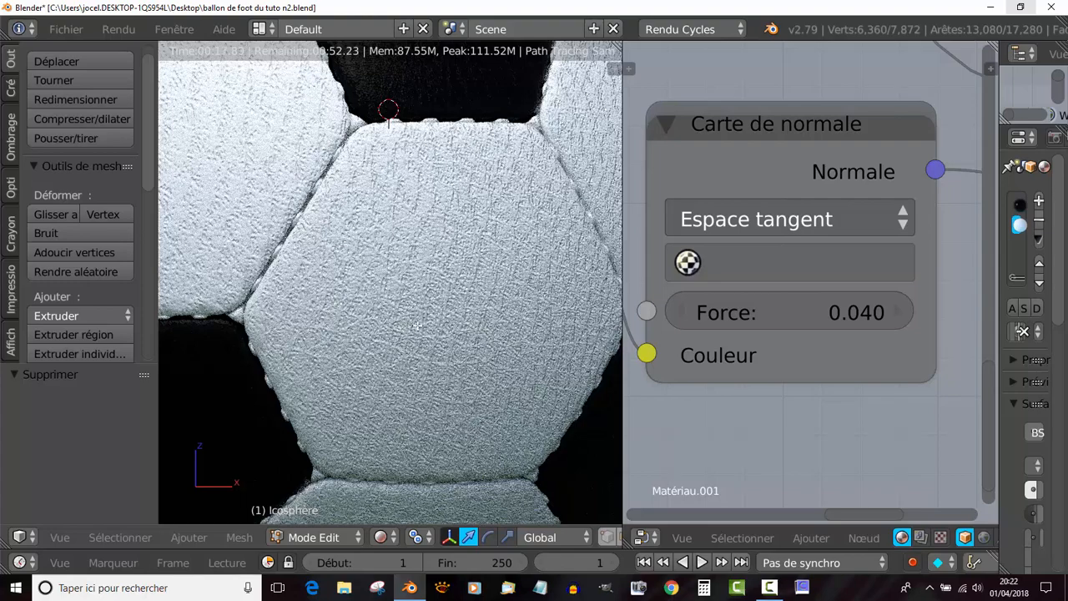
{"action": "scroll", "coordinate": [437, 330], "scroll_direction": "down", "scroll_amount": 4}
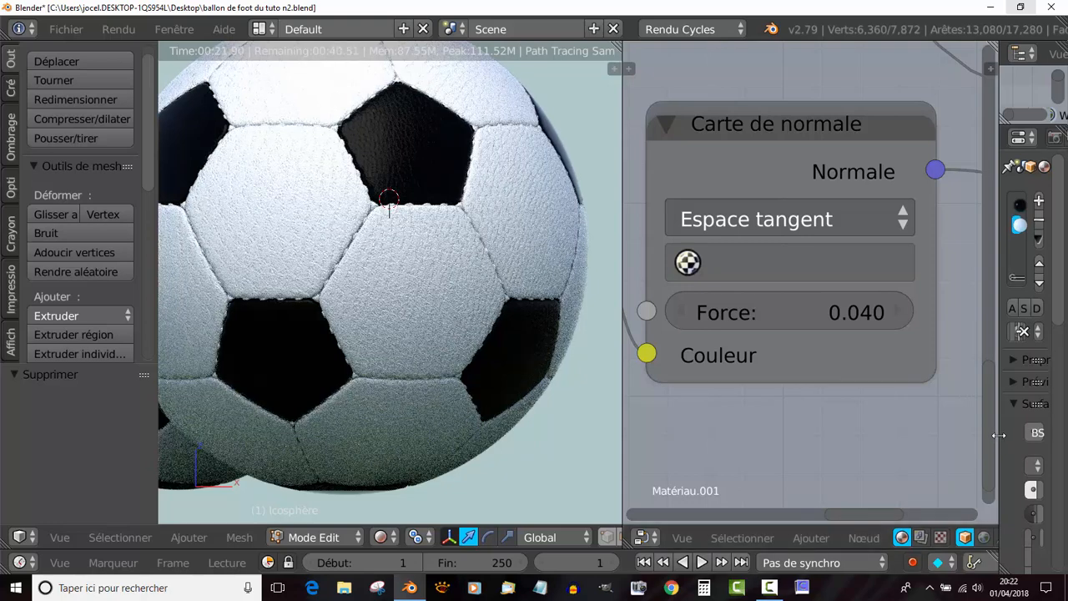
{"action": "left_click_drag", "start_coordinate": [999, 435], "coordinate": [811, 435]}
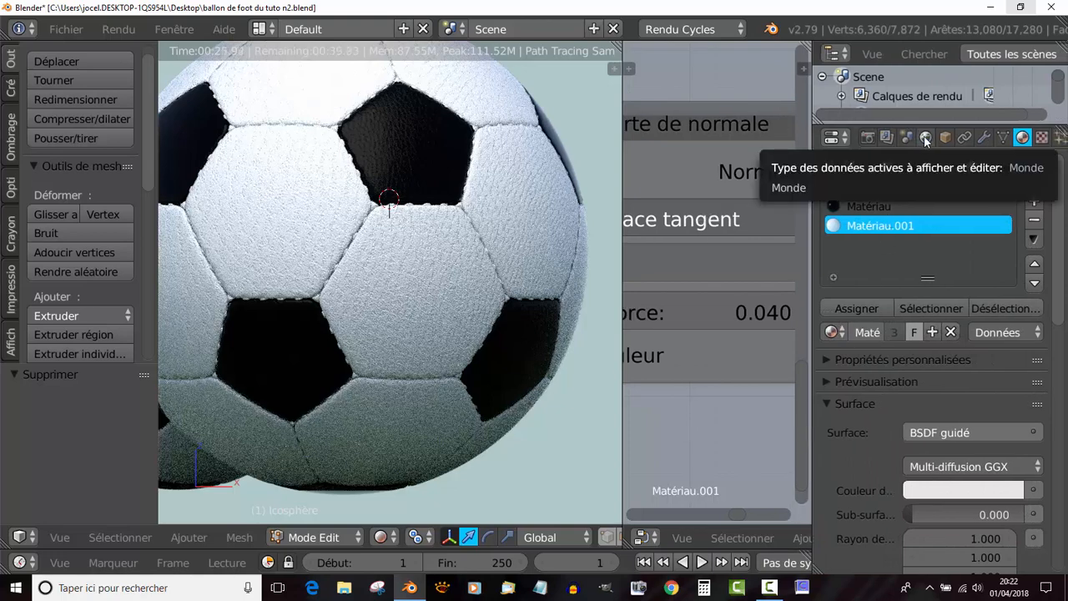
{"action": "left_click", "coordinate": [926, 138]}
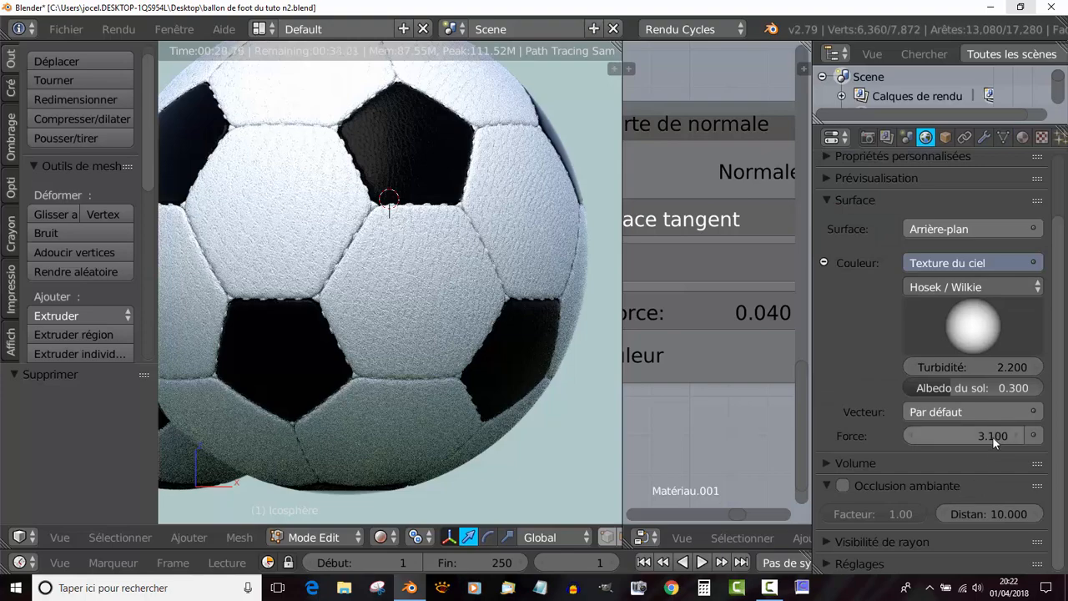
{"action": "left_click_drag", "start_coordinate": [993, 436], "coordinate": [917, 436]}
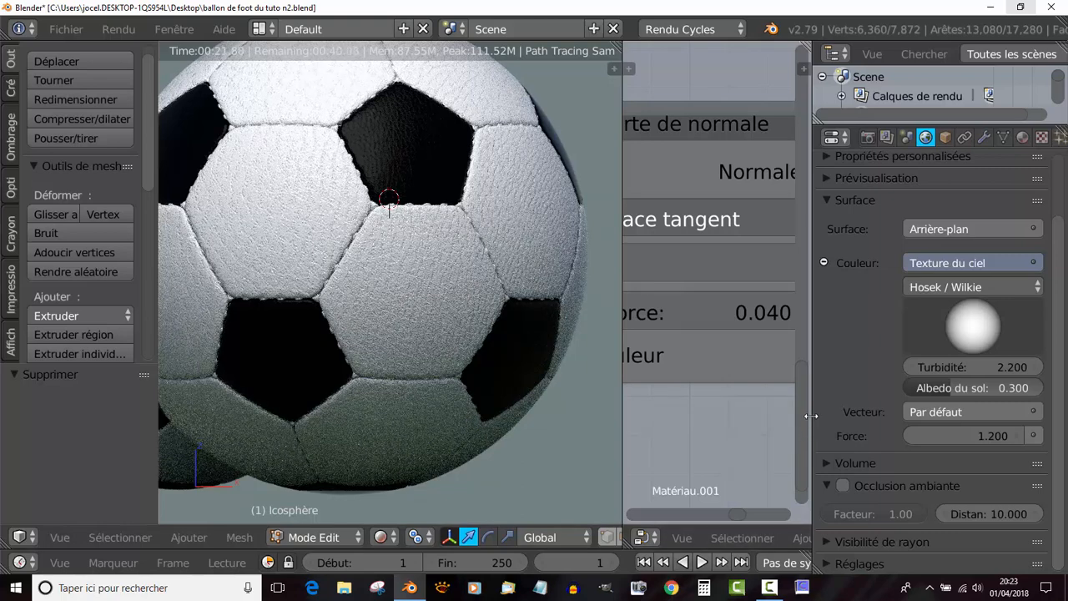
Step: Try a Force of 0.14 on Matériau.001's Carte de normale node, and set it to 0.01
{"action": "left_click_drag", "start_coordinate": [812, 414], "coordinate": [862, 409]}
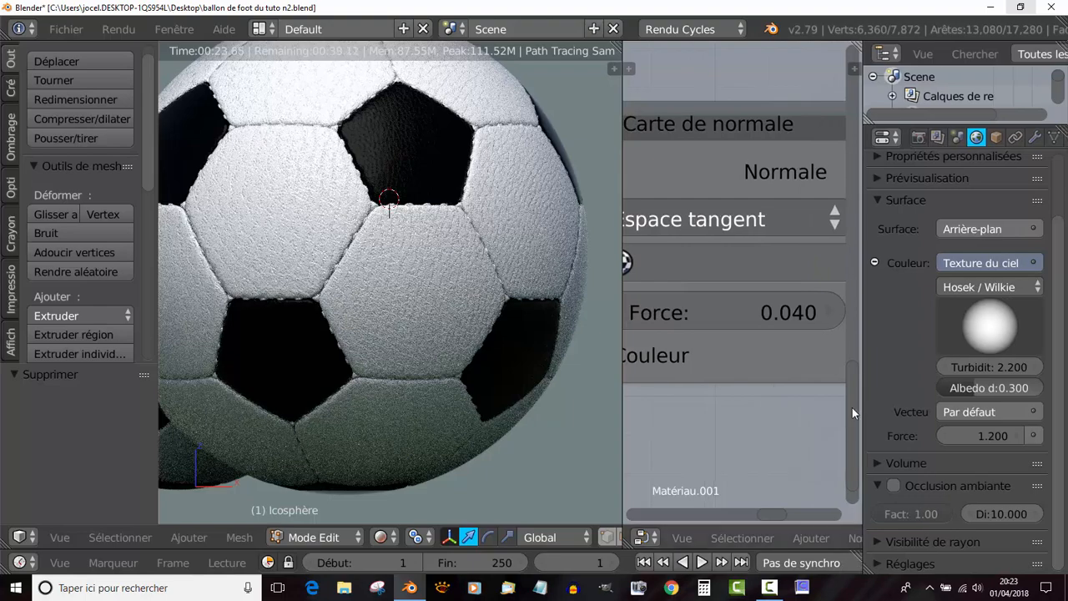
{"action": "scroll", "coordinate": [817, 386], "scroll_direction": "up", "scroll_amount": 1}
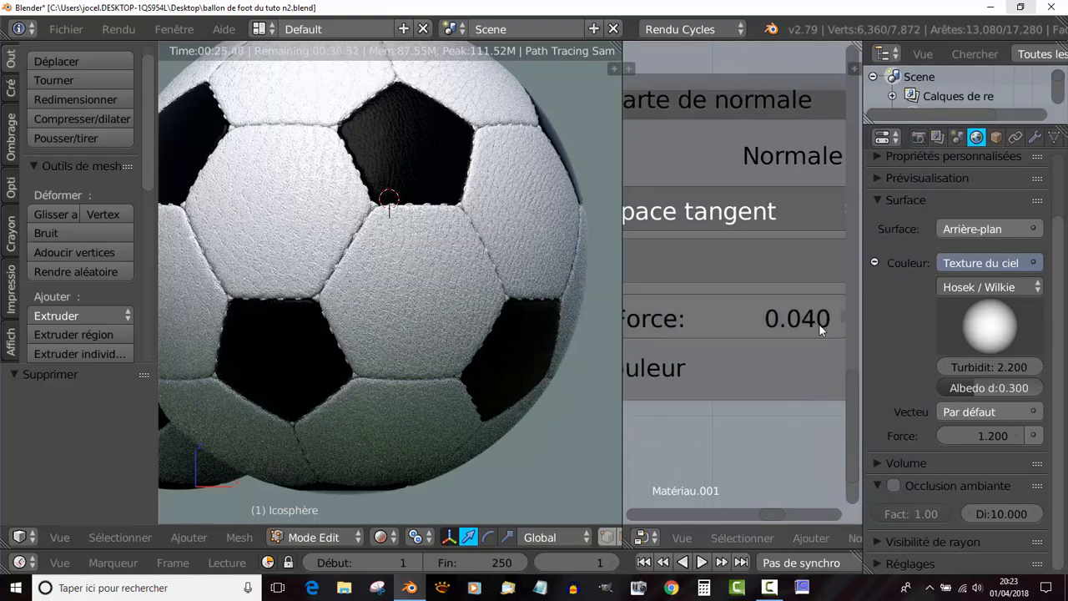
{"action": "left_click_drag", "start_coordinate": [822, 325], "coordinate": [835, 325]}
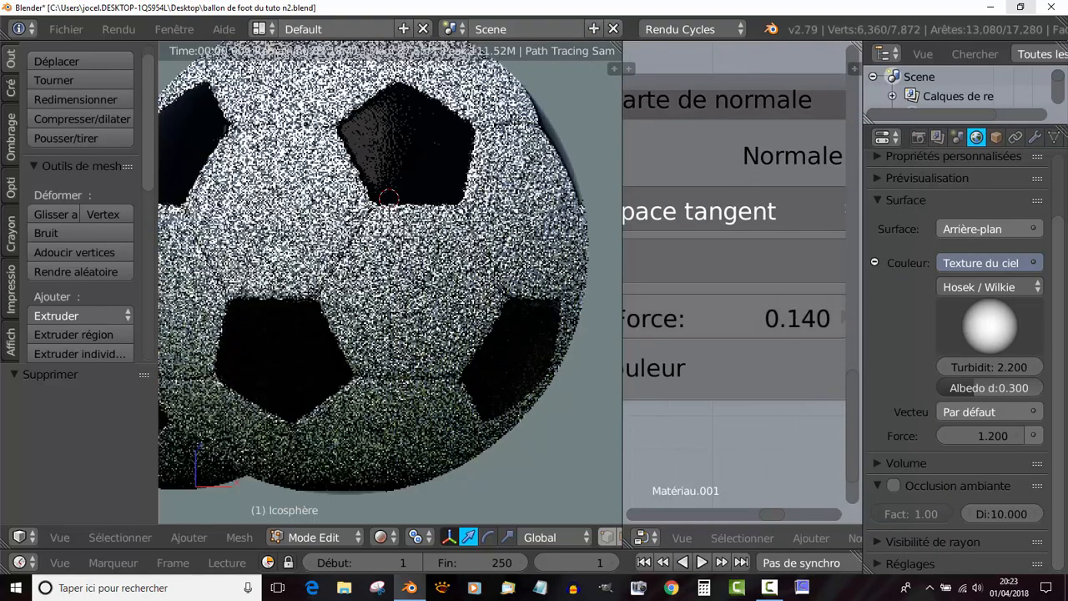
{"action": "left_click", "coordinate": [793, 321]}
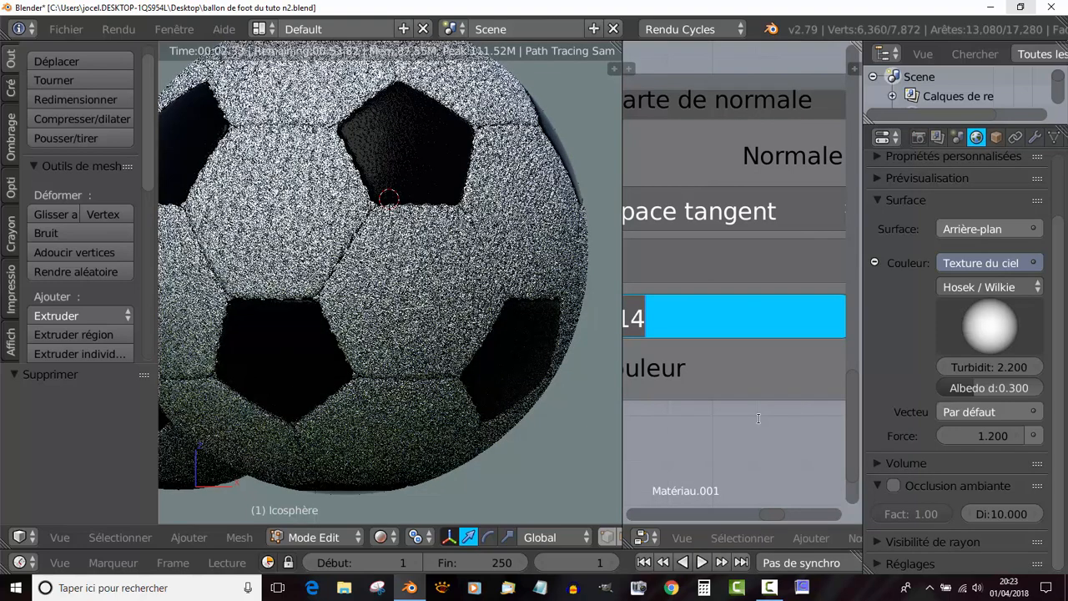
{"action": "type", "text": "0.01"}
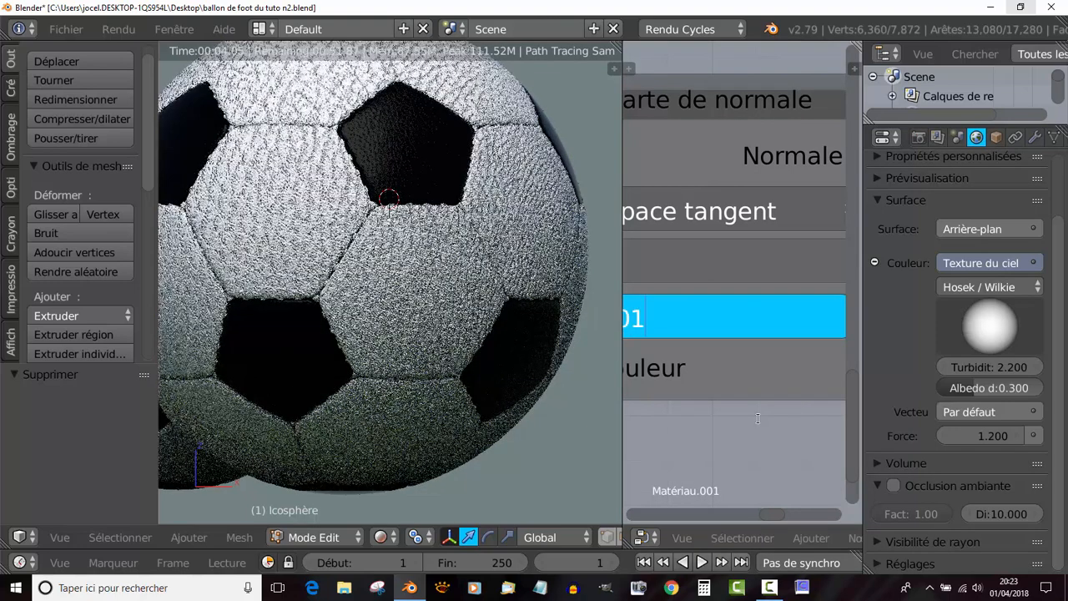
{"action": "key", "text": "Return"}
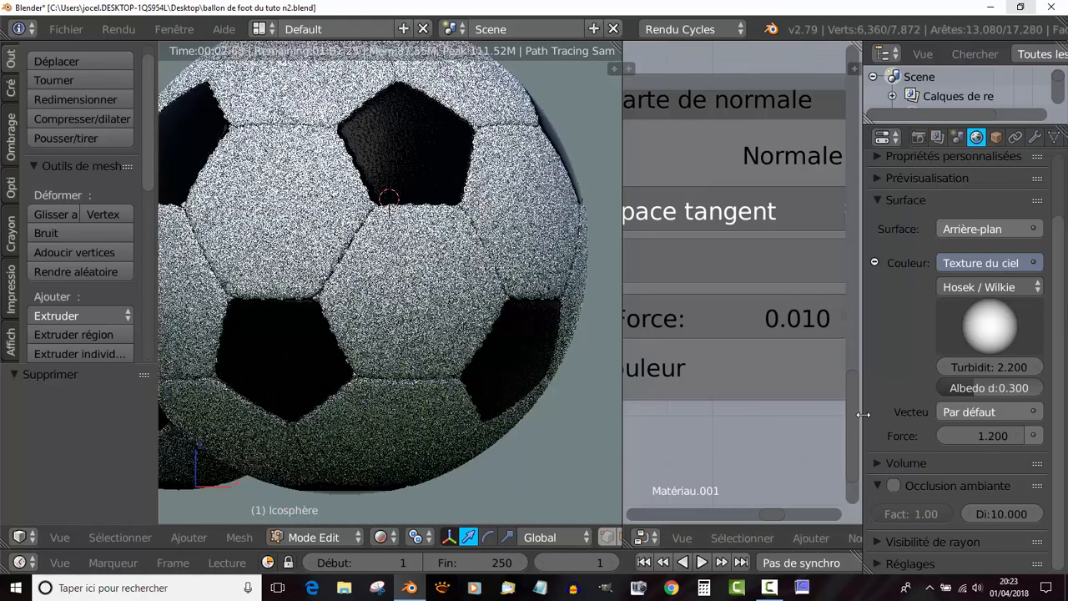
{"action": "left_click_drag", "start_coordinate": [862, 414], "coordinate": [934, 415]}
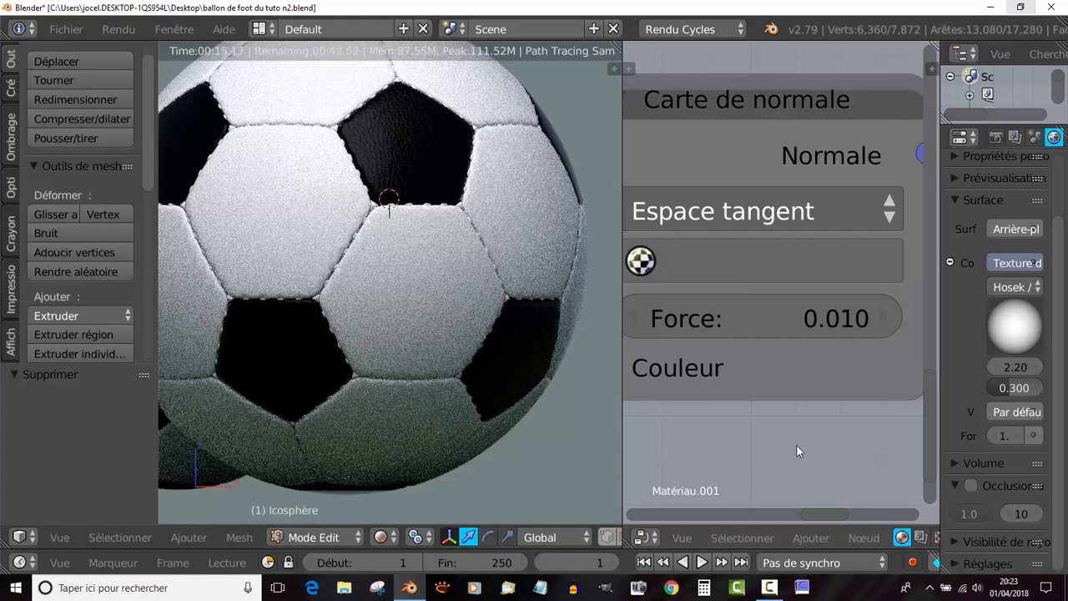
Step: Set the Force of the Carte de normale node to 0.02
{"action": "scroll", "coordinate": [815, 449], "scroll_direction": "down", "scroll_amount": 4}
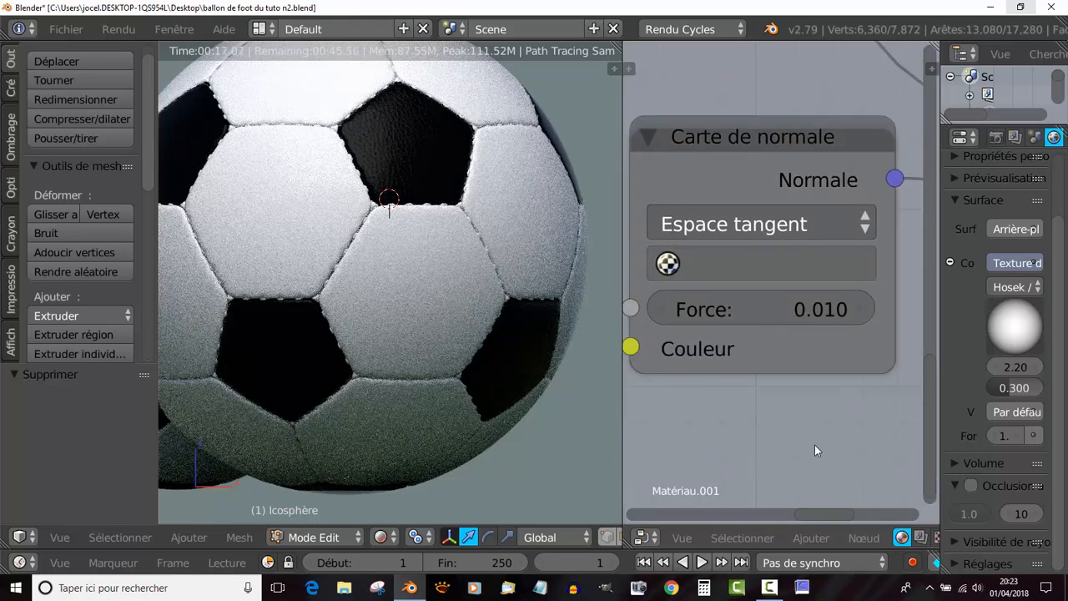
{"action": "scroll", "coordinate": [816, 446], "scroll_direction": "down", "scroll_amount": 2}
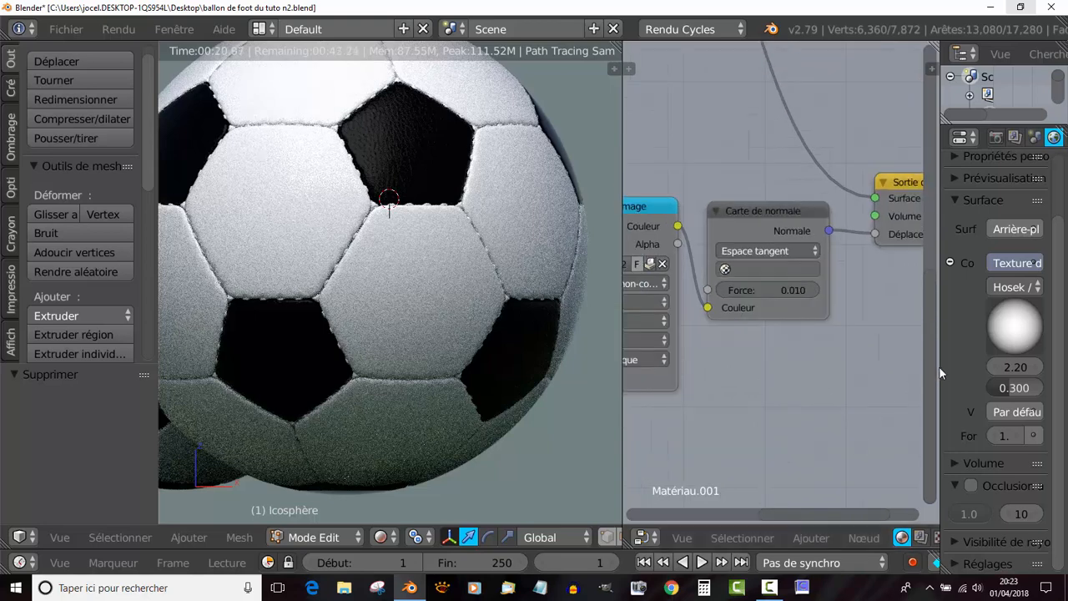
{"action": "scroll", "coordinate": [849, 406], "scroll_direction": "up", "scroll_amount": 4}
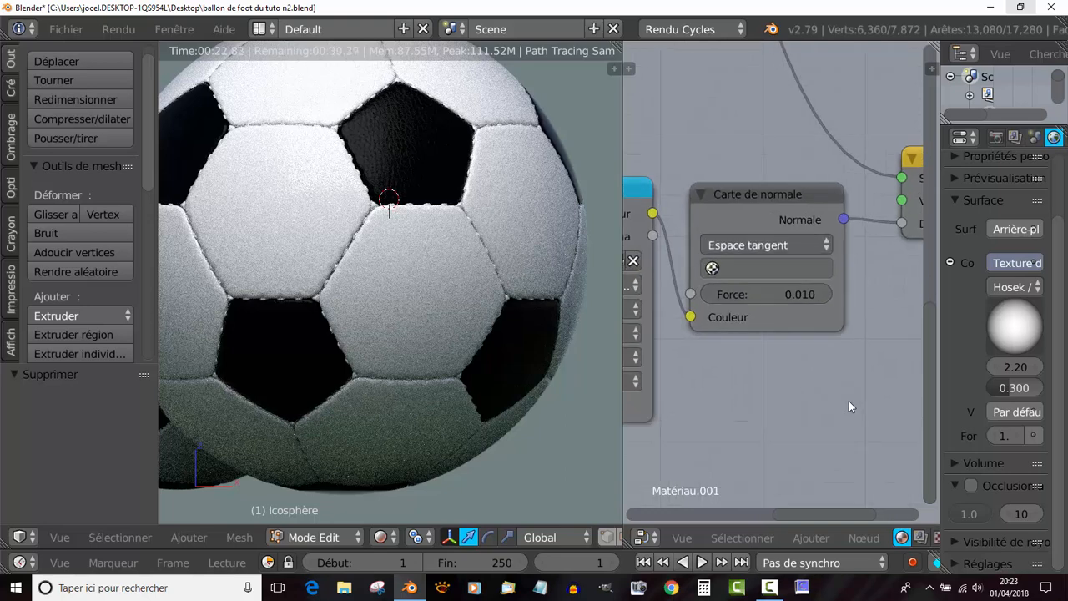
{"action": "scroll", "coordinate": [849, 406], "scroll_direction": "up", "scroll_amount": 2}
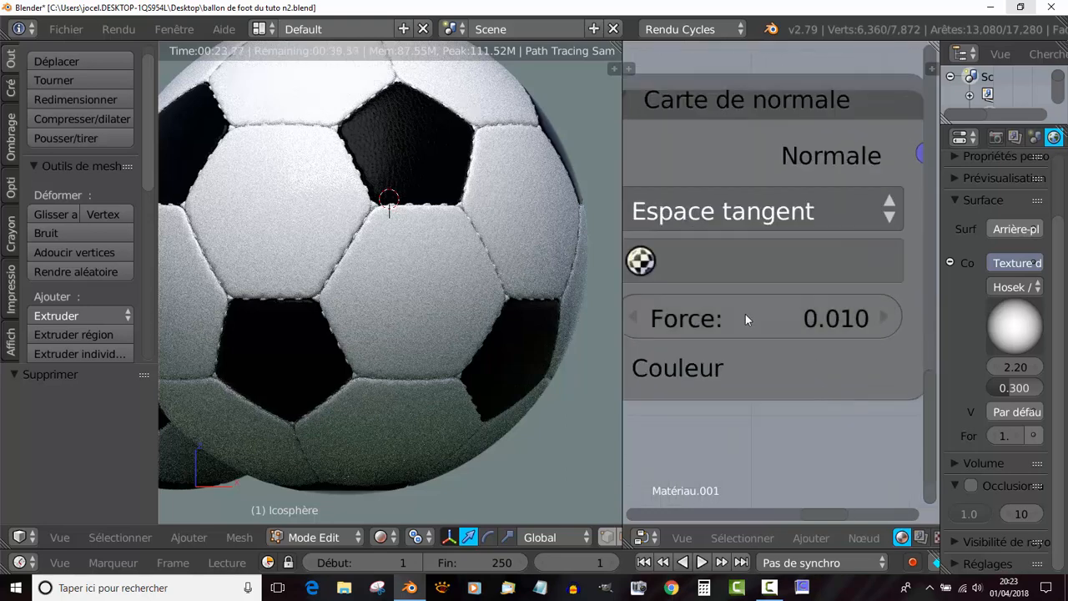
{"action": "left_click", "coordinate": [839, 318]}
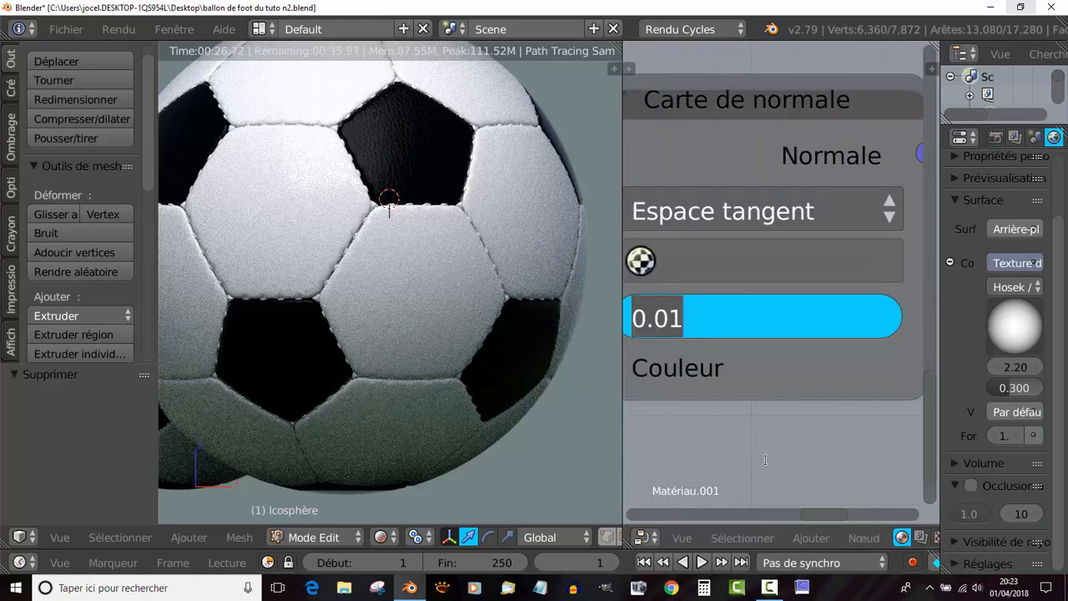
{"action": "type", "text": "0.02"}
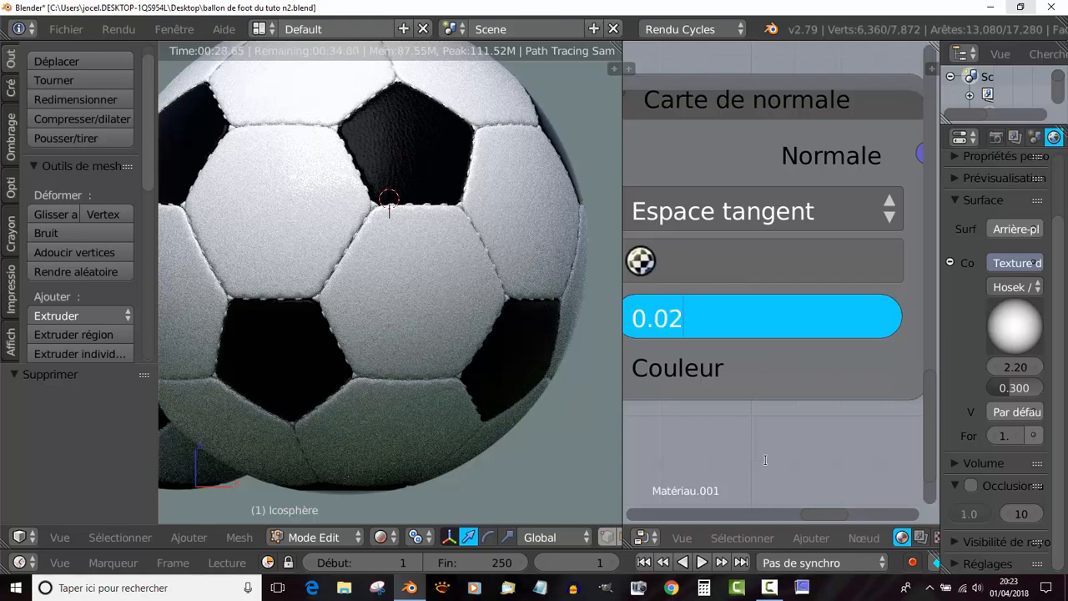
{"action": "key", "text": "Return"}
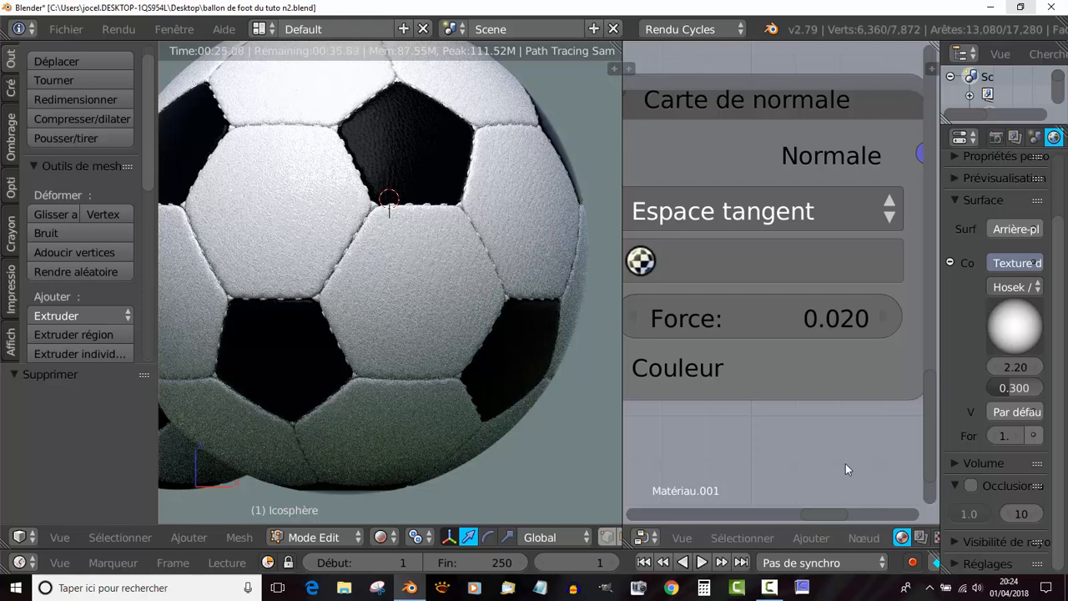
Step: Reduce the Teinte de lustre of the BSDF guidé node in Matériau.001 to 0
{"action": "scroll", "coordinate": [843, 469], "scroll_direction": "down", "scroll_amount": 8}
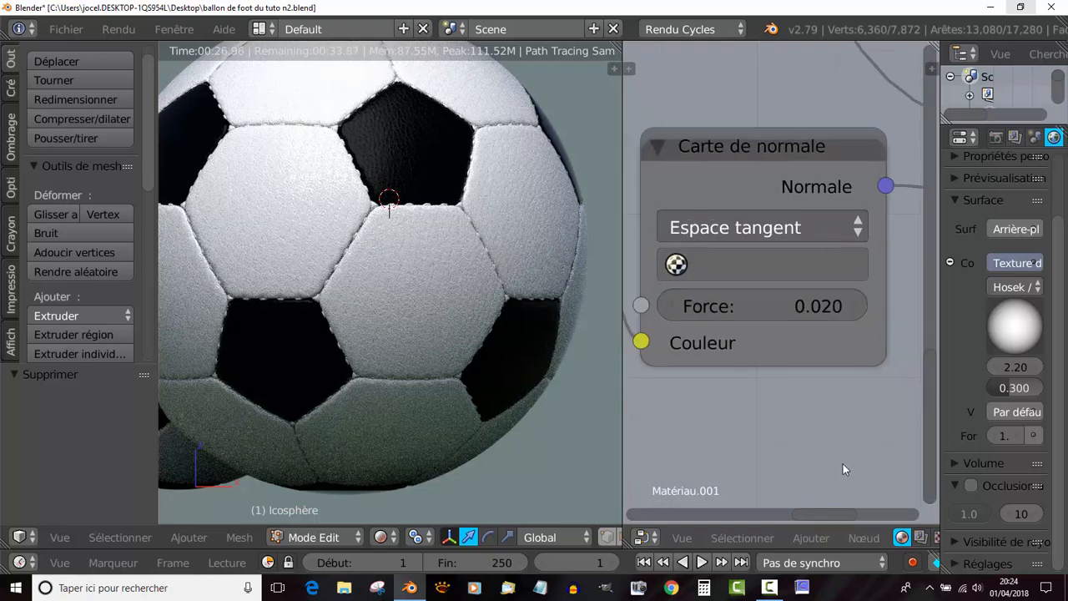
{"action": "scroll", "coordinate": [843, 466], "scroll_direction": "down", "scroll_amount": 2}
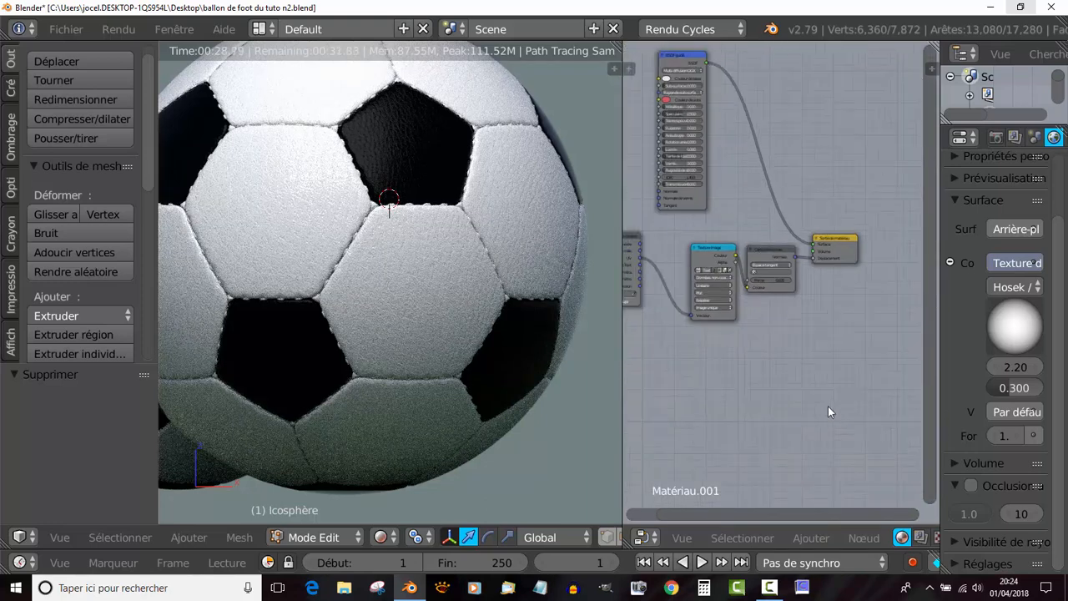
{"action": "middle_click_drag", "start_coordinate": [723, 178], "coordinate": [815, 285]}
{"action": "scroll", "coordinate": [815, 284], "scroll_direction": "up", "scroll_amount": 4}
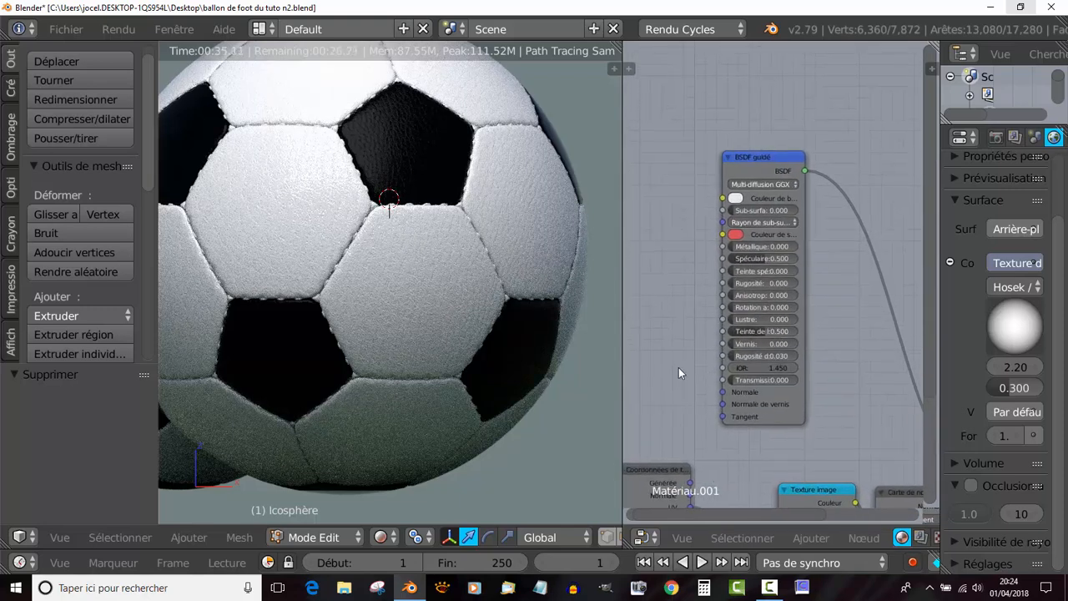
{"action": "scroll", "coordinate": [678, 378], "scroll_direction": "up", "scroll_amount": 2}
{"action": "scroll", "coordinate": [676, 380], "scroll_direction": "up", "scroll_amount": 2}
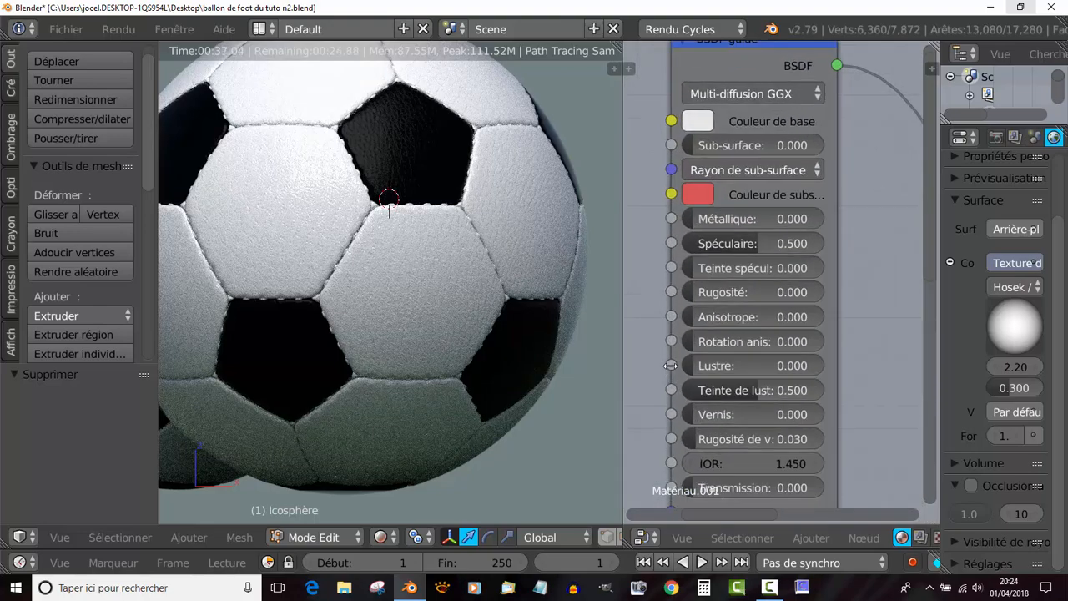
{"action": "middle_click_drag", "start_coordinate": [630, 287], "coordinate": [668, 372]}
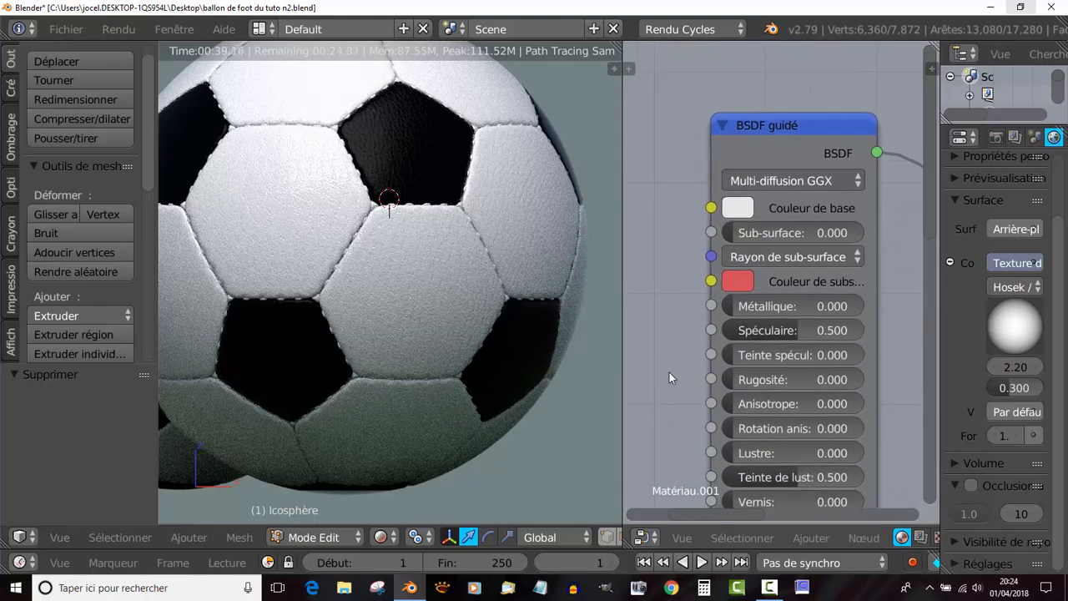
{"action": "scroll", "coordinate": [670, 373], "scroll_direction": "up", "scroll_amount": 1}
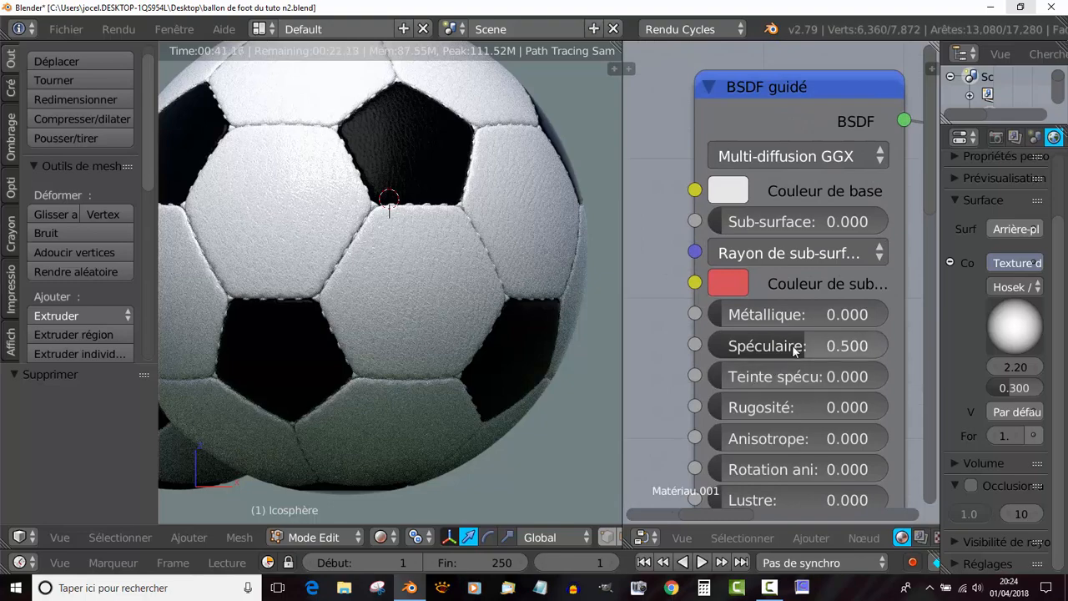
{"action": "scroll", "coordinate": [789, 400], "scroll_direction": "down", "scroll_amount": 1}
{"action": "scroll", "coordinate": [789, 400], "scroll_direction": "down", "scroll_amount": 2}
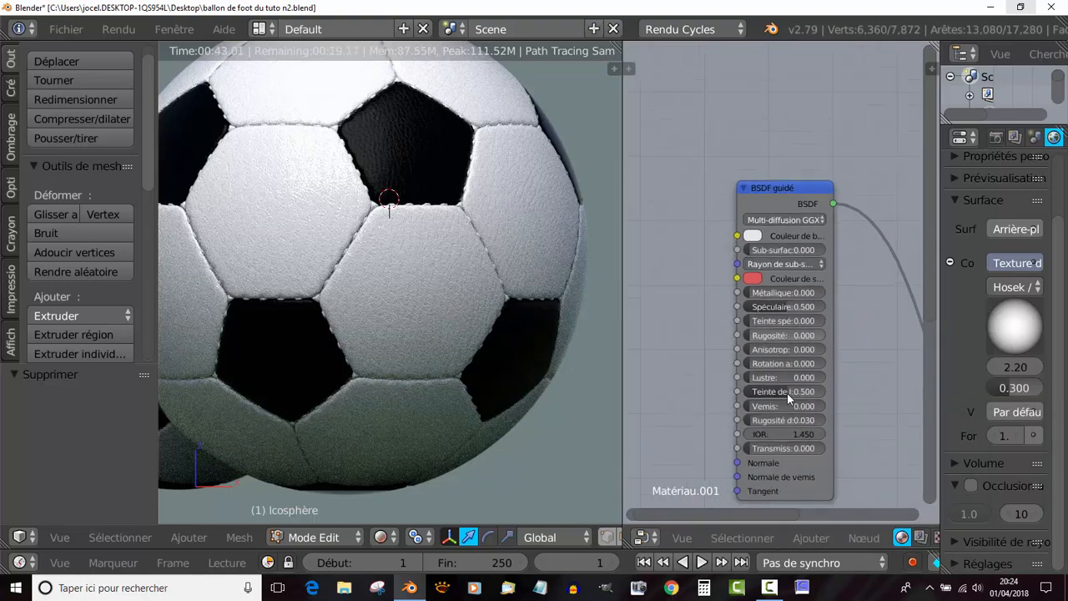
{"action": "scroll", "coordinate": [789, 400], "scroll_direction": "up", "scroll_amount": 3}
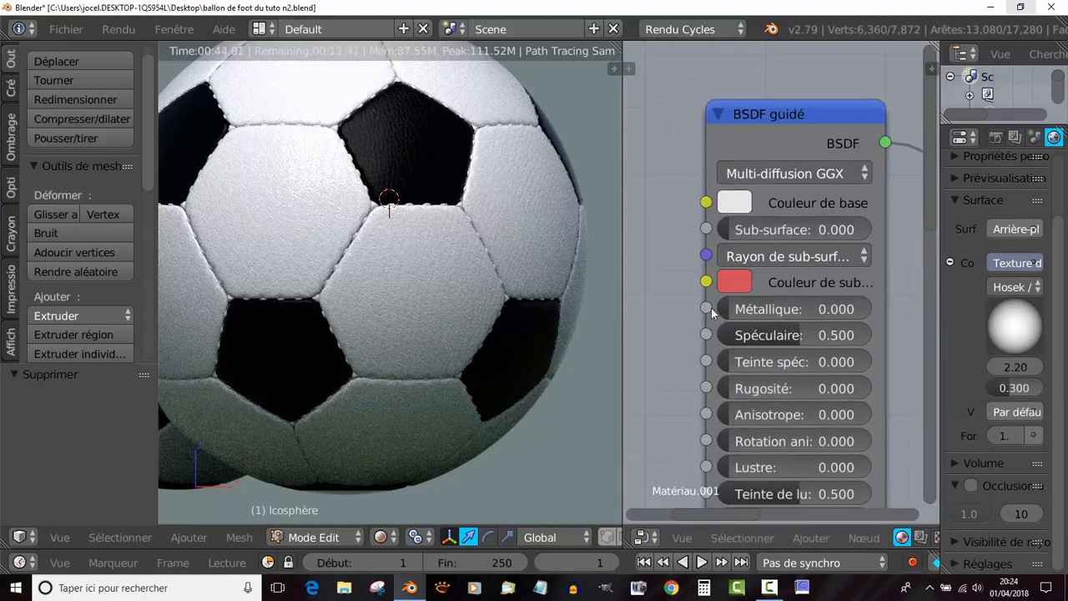
{"action": "scroll", "coordinate": [774, 370], "scroll_direction": "down", "scroll_amount": 6}
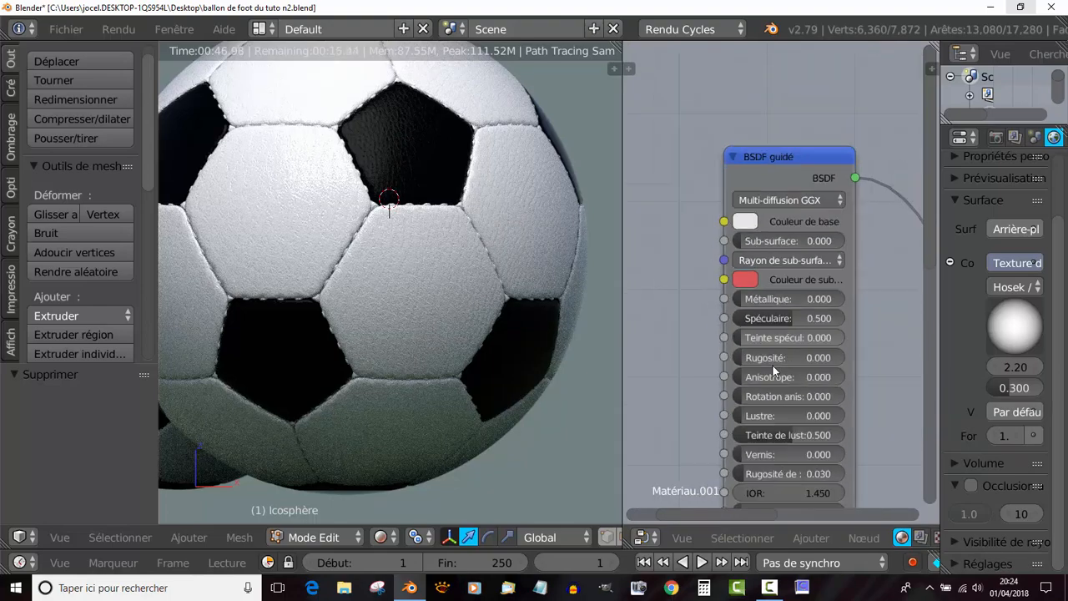
{"action": "middle_click_drag", "start_coordinate": [808, 385], "coordinate": [890, 308]}
{"action": "scroll", "coordinate": [761, 315], "scroll_direction": "up", "scroll_amount": 3}
{"action": "scroll", "coordinate": [760, 314], "scroll_direction": "up", "scroll_amount": 4}
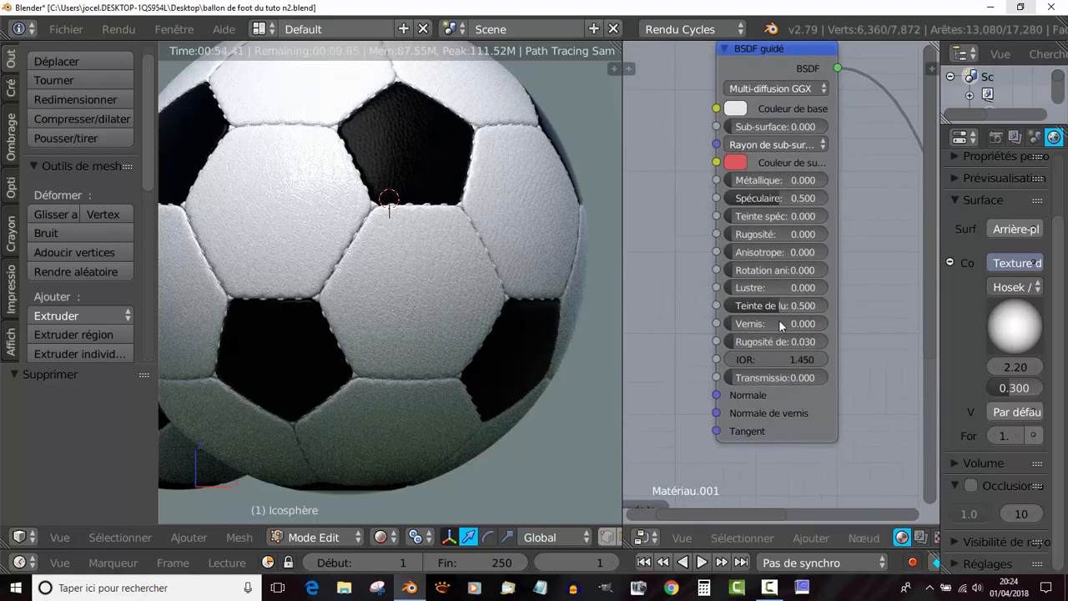
{"action": "left_click_drag", "start_coordinate": [787, 307], "coordinate": [734, 307]}
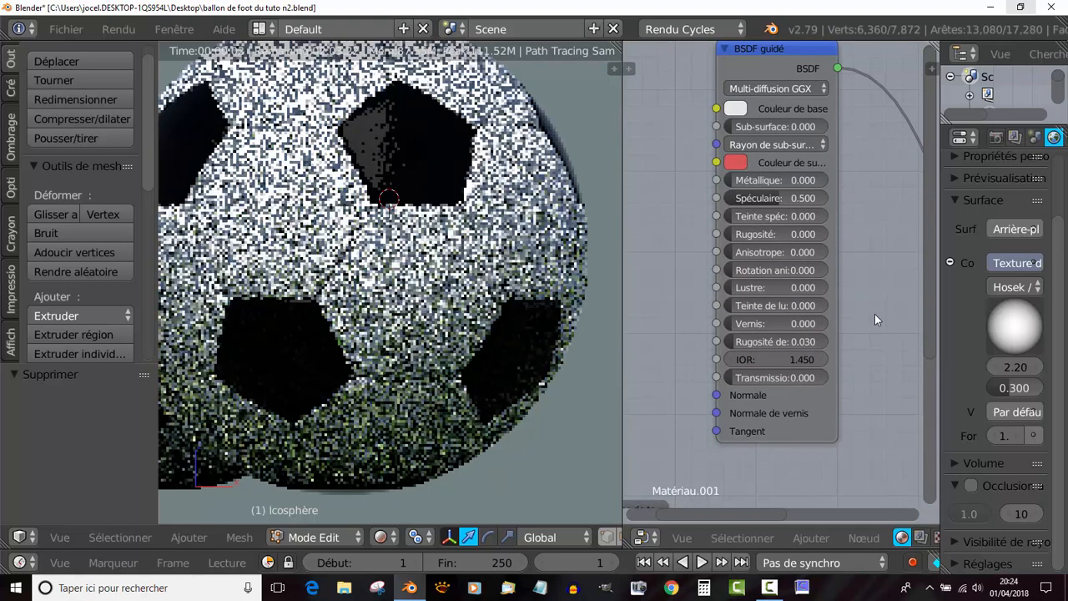
Step: Try a Spéculaire of 0.152 on the BSDF guidé node, and raise it to 0.726
{"action": "scroll", "coordinate": [875, 313], "scroll_direction": "up", "scroll_amount": 3}
{"action": "middle_click_drag", "start_coordinate": [875, 314], "coordinate": [887, 406]}
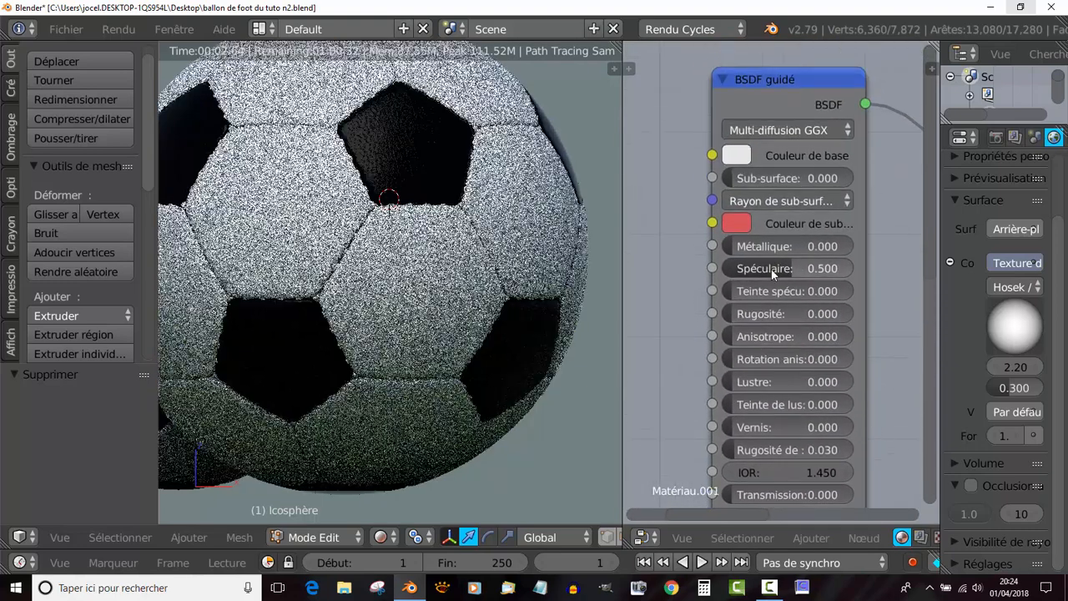
{"action": "left_click_drag", "start_coordinate": [773, 274], "coordinate": [737, 274]}
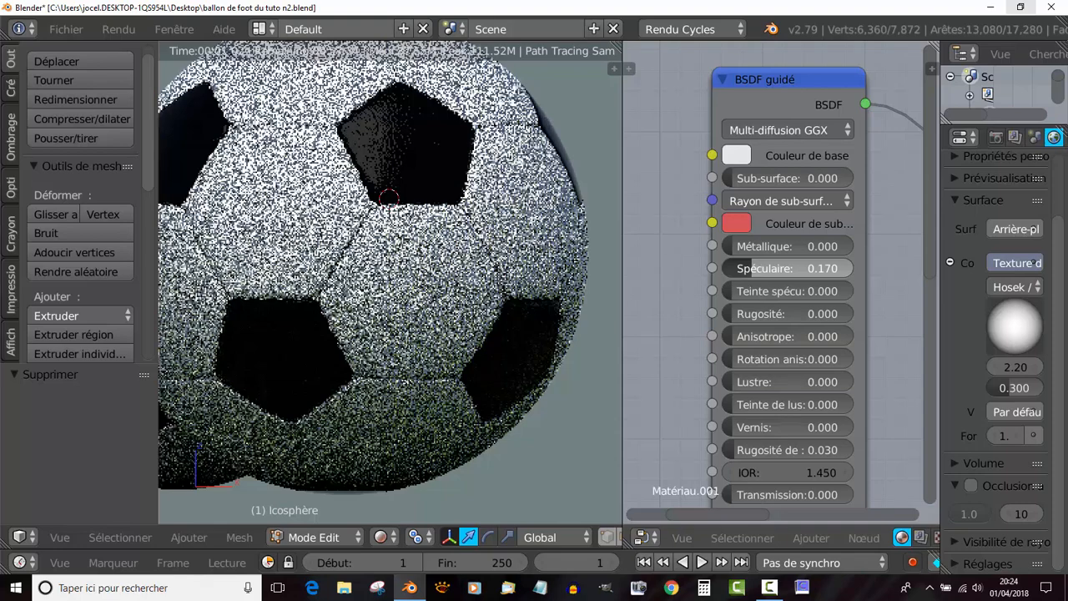
{"action": "left_click_drag", "start_coordinate": [737, 268], "coordinate": [728, 268]}
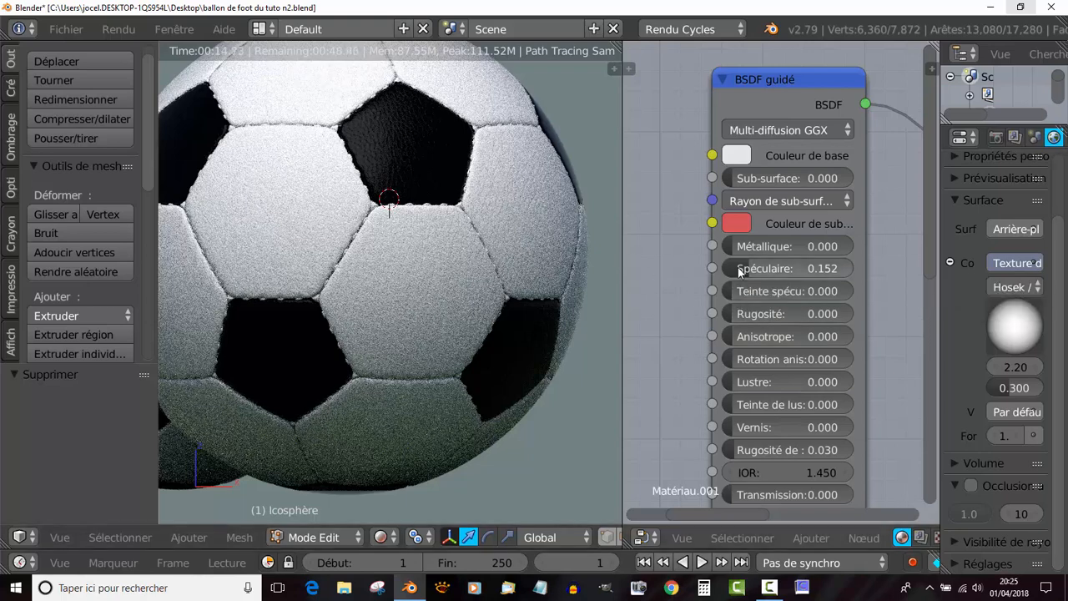
{"action": "left_click_drag", "start_coordinate": [749, 270], "coordinate": [823, 270]}
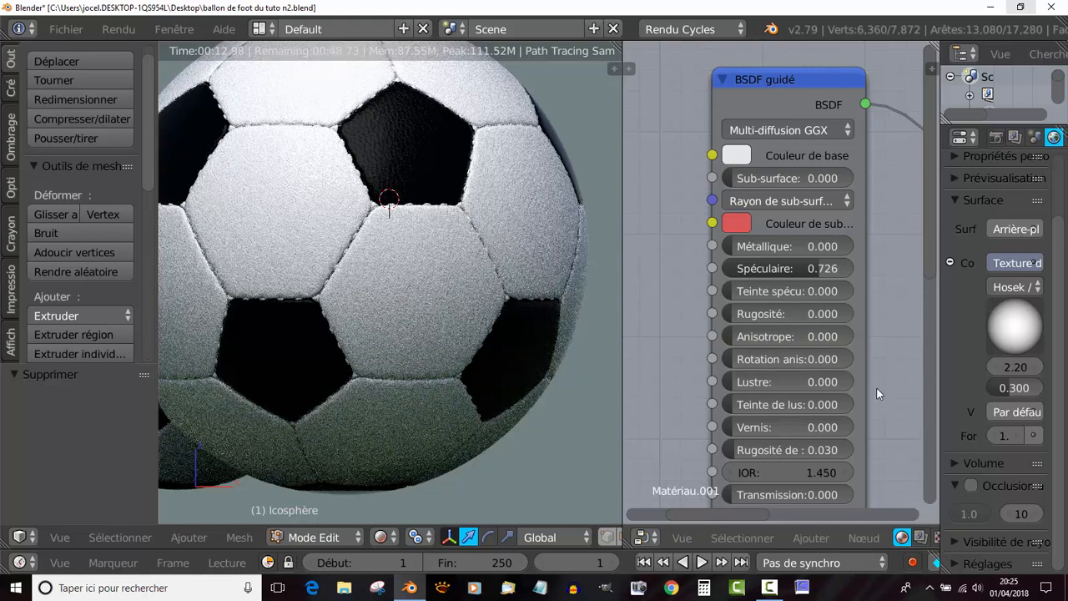
{"action": "scroll", "coordinate": [892, 346], "scroll_direction": "down", "scroll_amount": 6}
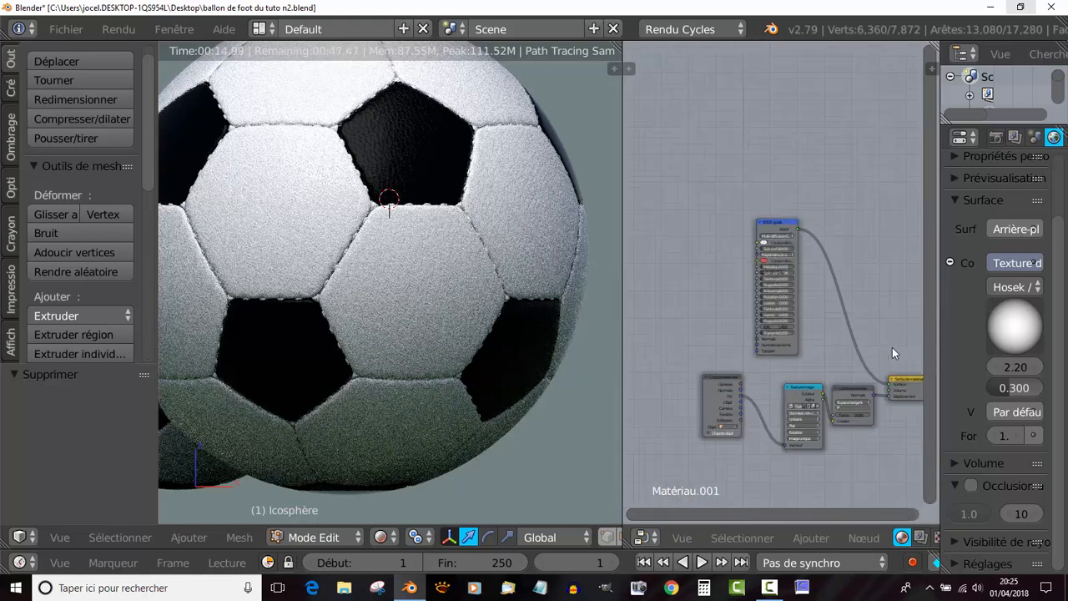
Step: Move the BSDF guidé node of Matériau.001 and show the balls through the camera in a wider 3D view
{"action": "left_click_drag", "start_coordinate": [787, 243], "coordinate": [828, 227]}
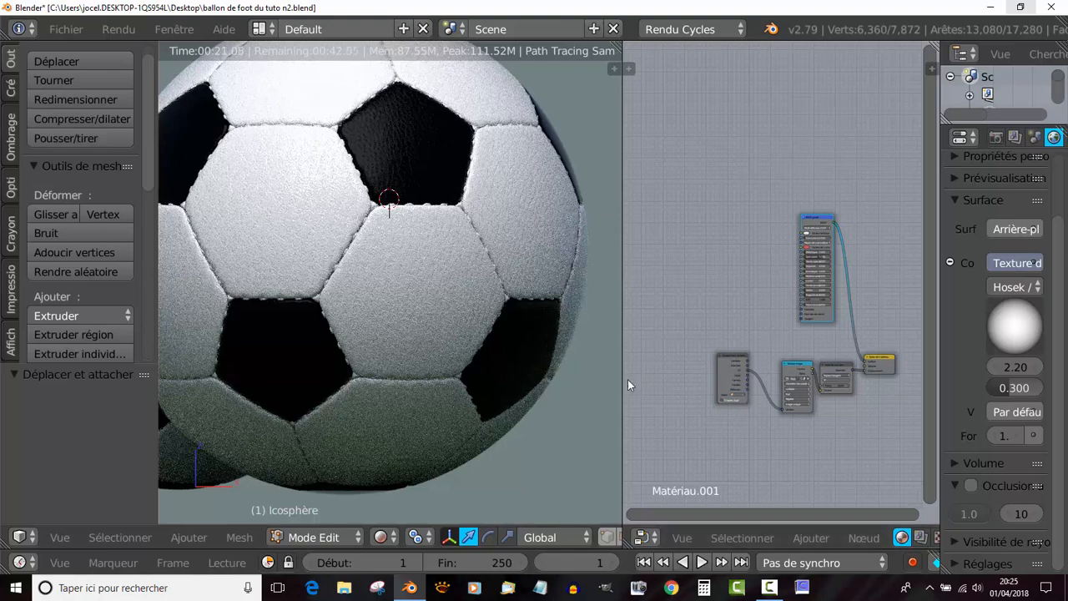
{"action": "scroll", "coordinate": [678, 333], "scroll_direction": "down", "scroll_amount": 2}
{"action": "scroll", "coordinate": [546, 339], "scroll_direction": "down", "scroll_amount": 4}
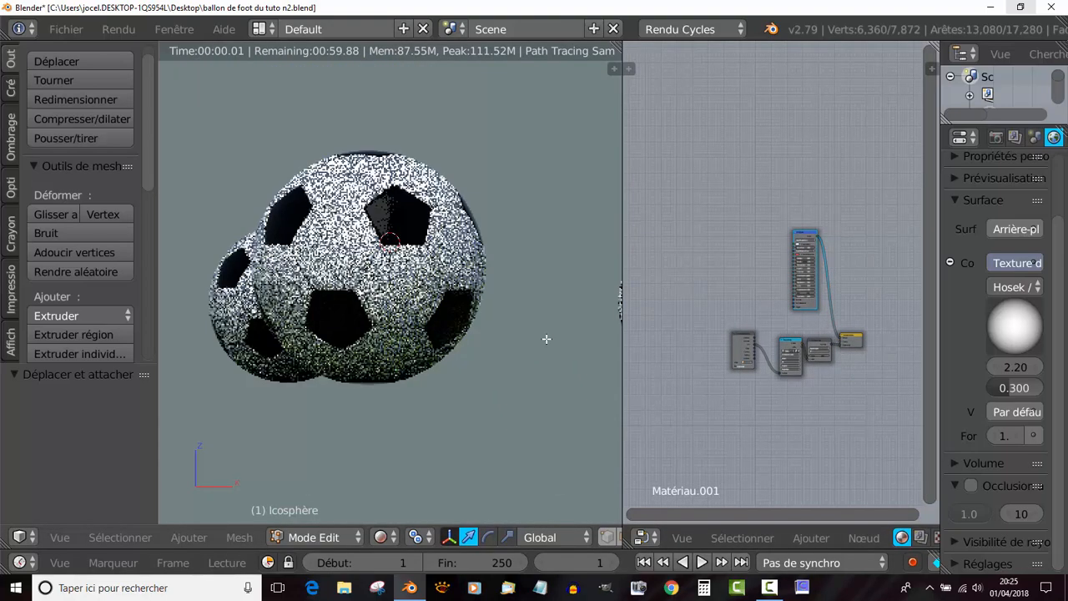
{"action": "scroll", "coordinate": [565, 340], "scroll_direction": "up", "scroll_amount": 5}
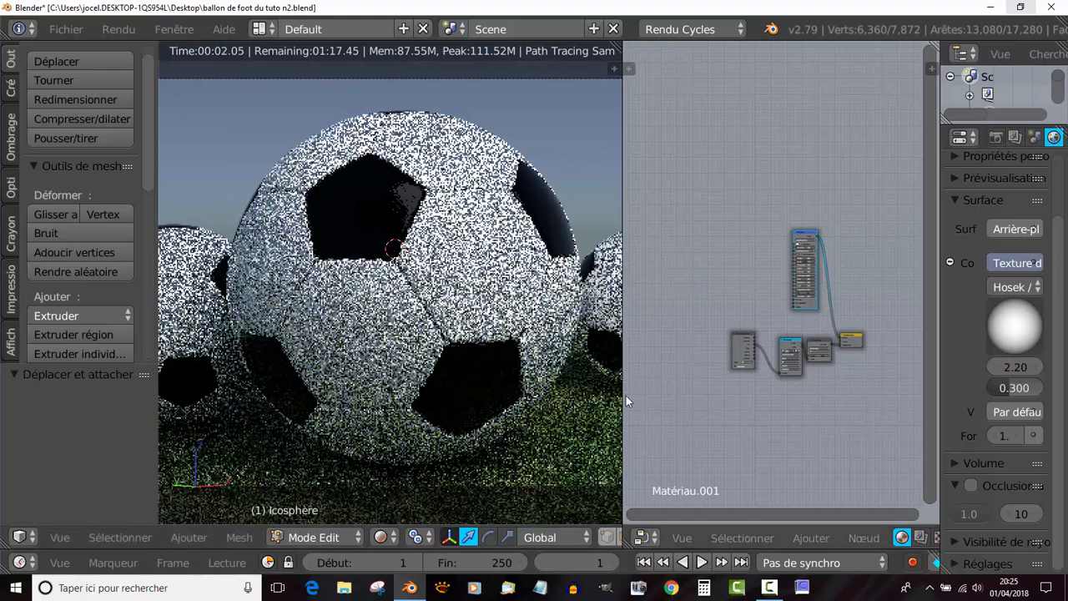
{"action": "left_click_drag", "start_coordinate": [623, 408], "coordinate": [668, 408]}
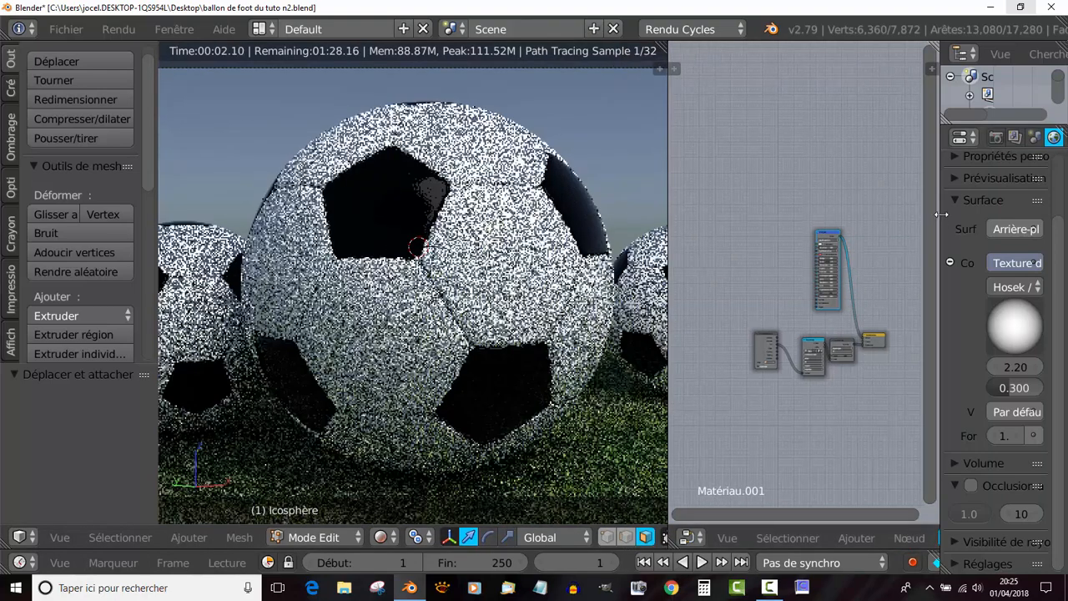
Step: Set the Cycles render device to Calculs GPU, and make a test render of the camera view
{"action": "left_click_drag", "start_coordinate": [940, 214], "coordinate": [813, 219]}
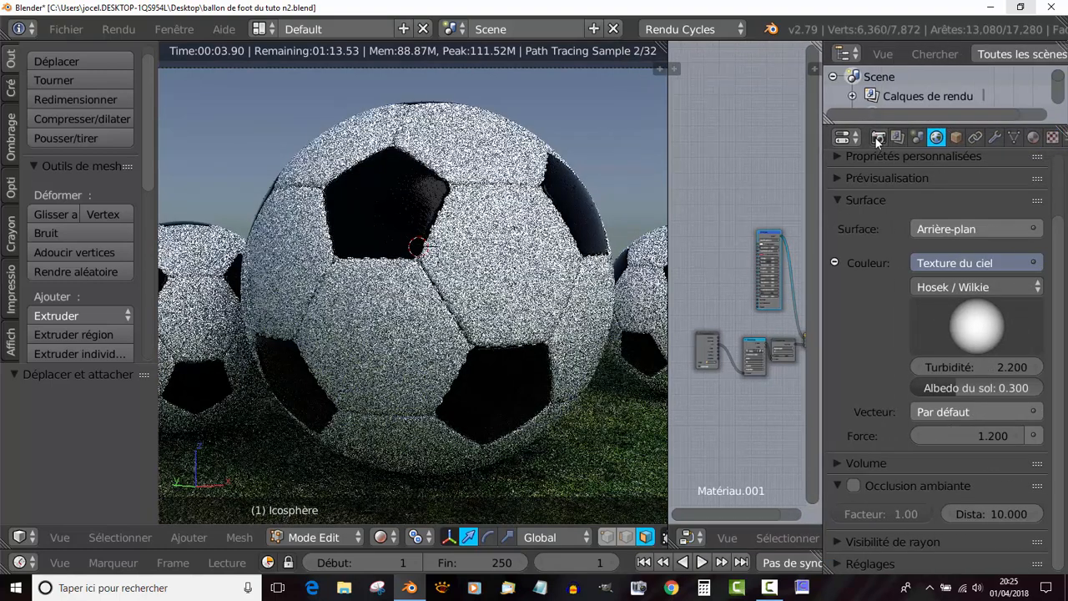
{"action": "left_click", "coordinate": [875, 138]}
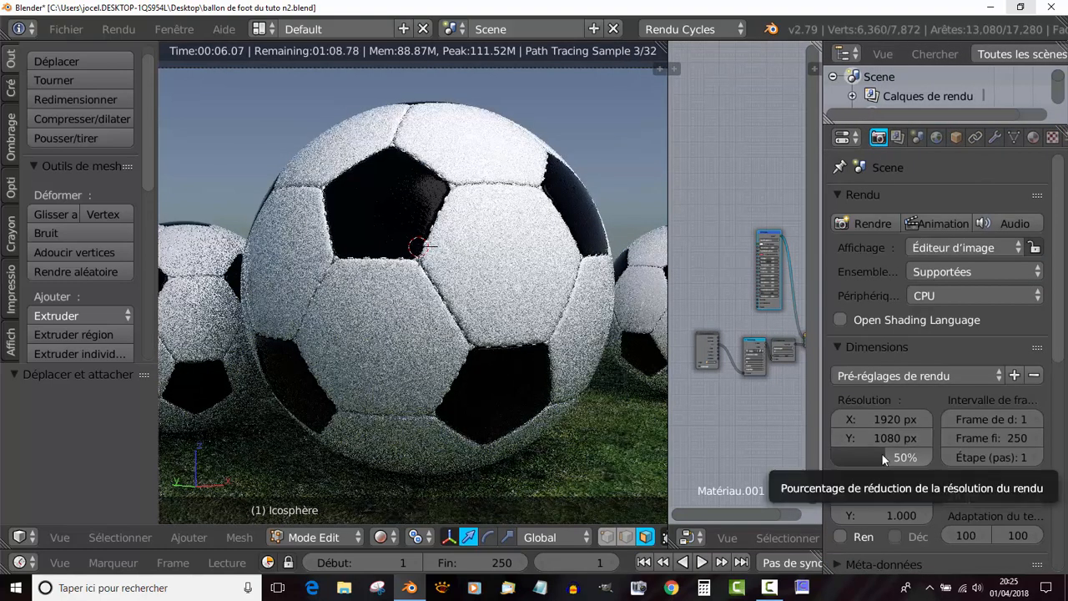
{"action": "left_click", "coordinate": [973, 296]}
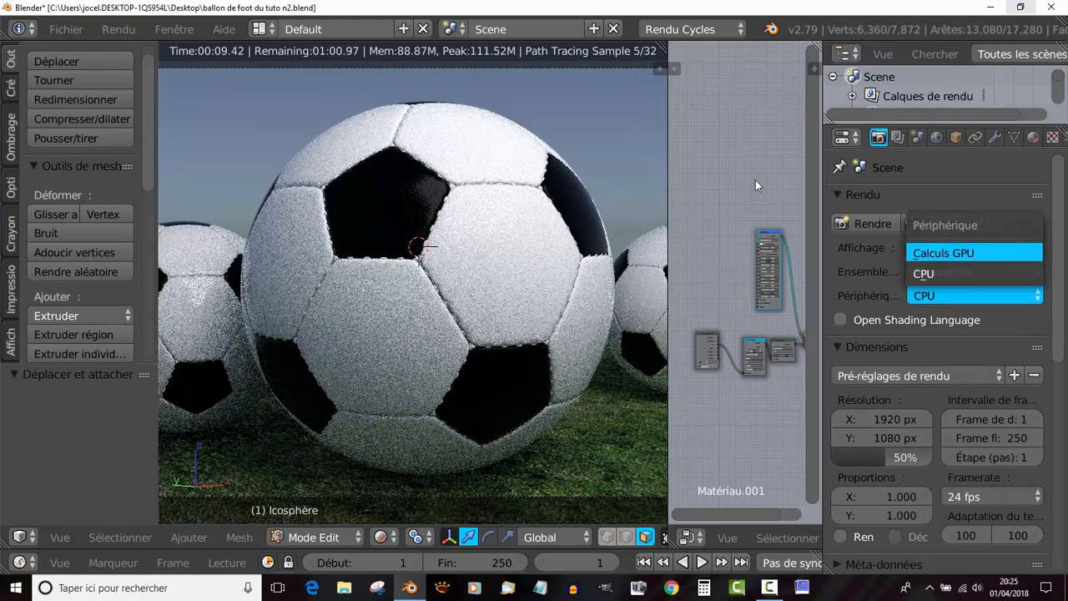
{"action": "key", "text": "Return"}
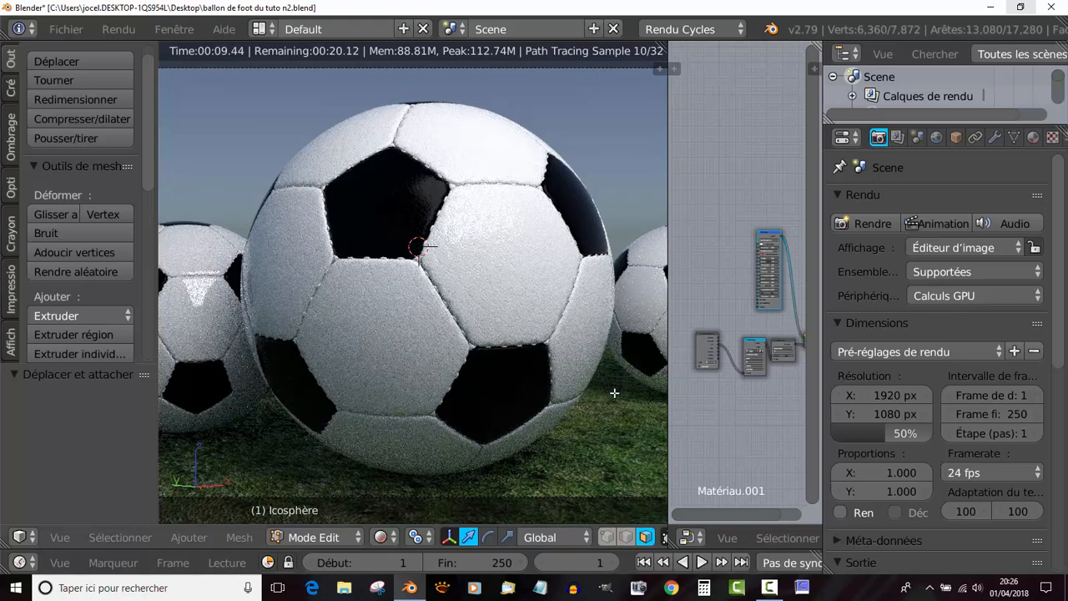
{"action": "key", "text": "F12"}
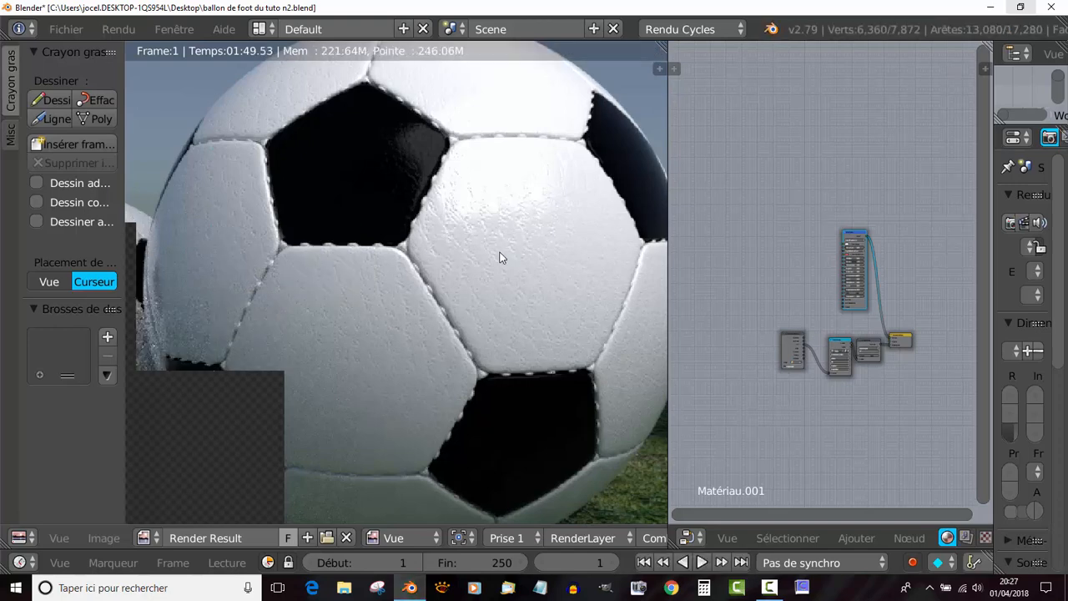
{"action": "key", "text": "Escape"}
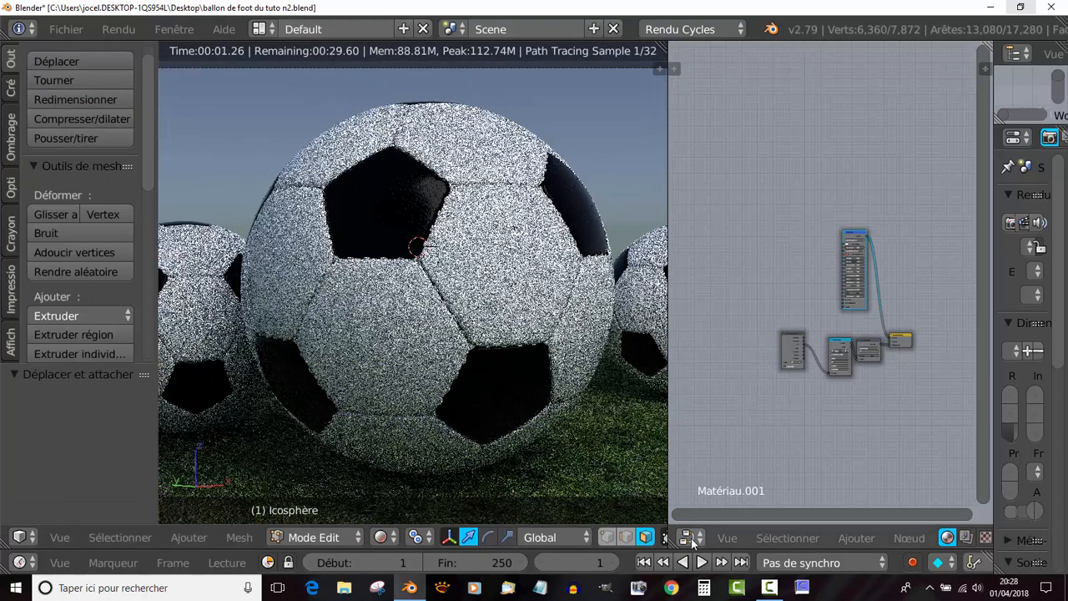
Step: Switch the node editor to the Éditeur UV/Image and scale the ball's selected UV layout up by about 1.6
{"action": "left_click", "coordinate": [689, 538]}
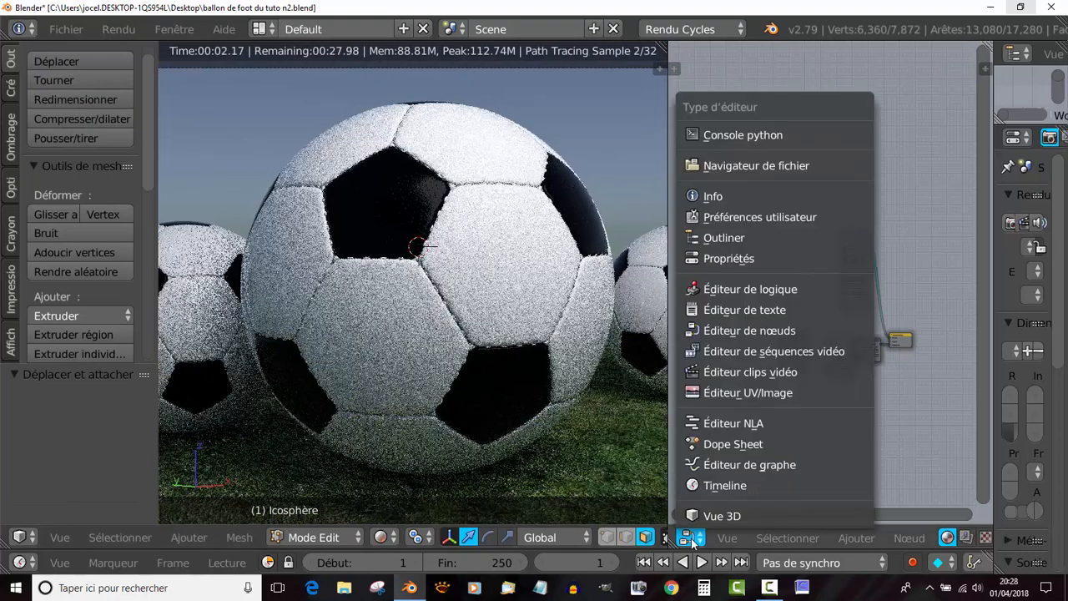
{"action": "left_click", "coordinate": [708, 394]}
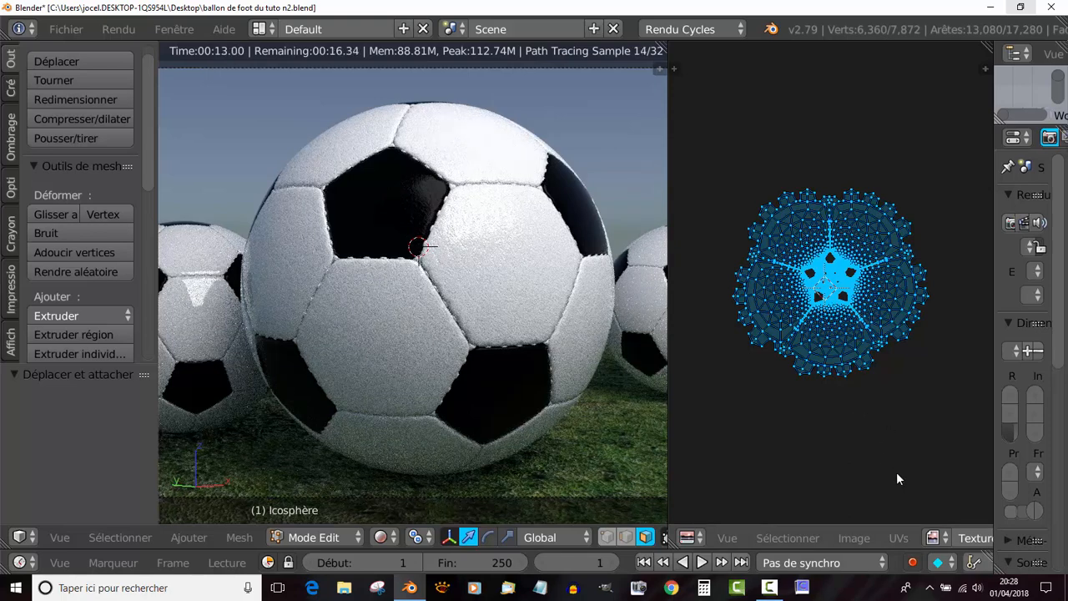
{"action": "key", "text": "s"}
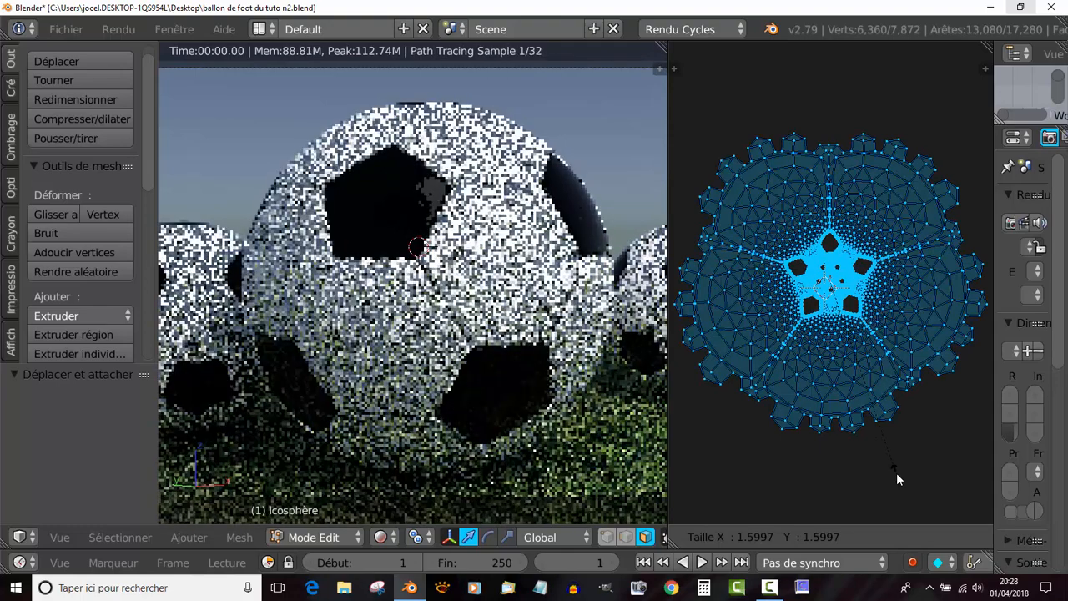
{"action": "left_click", "coordinate": [897, 472]}
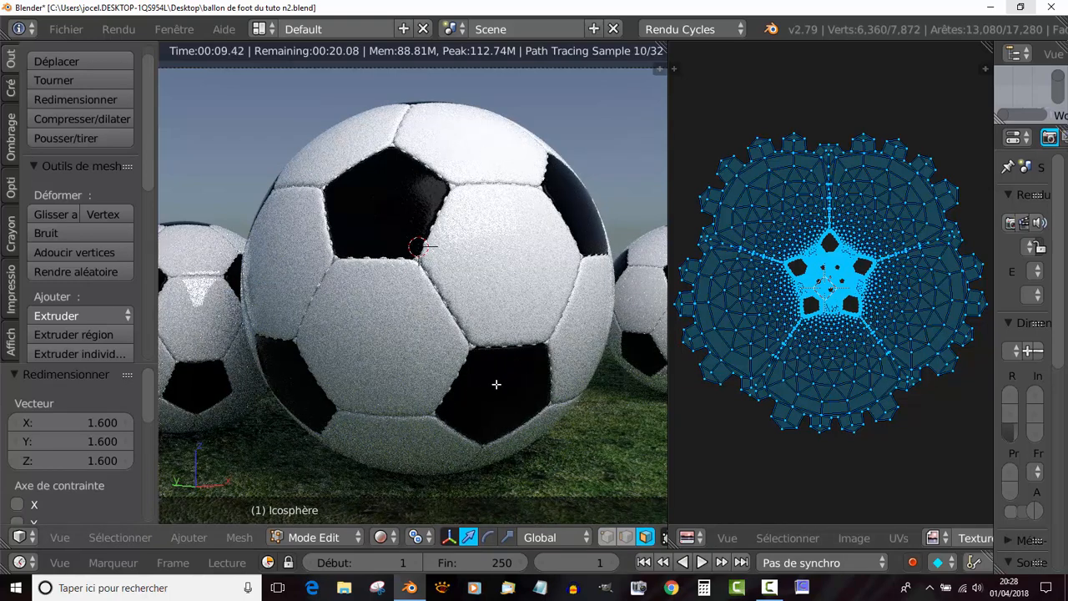
Step: Render the camera view again to check the leather grain with the enlarged UV layout
{"action": "key", "text": "F12"}
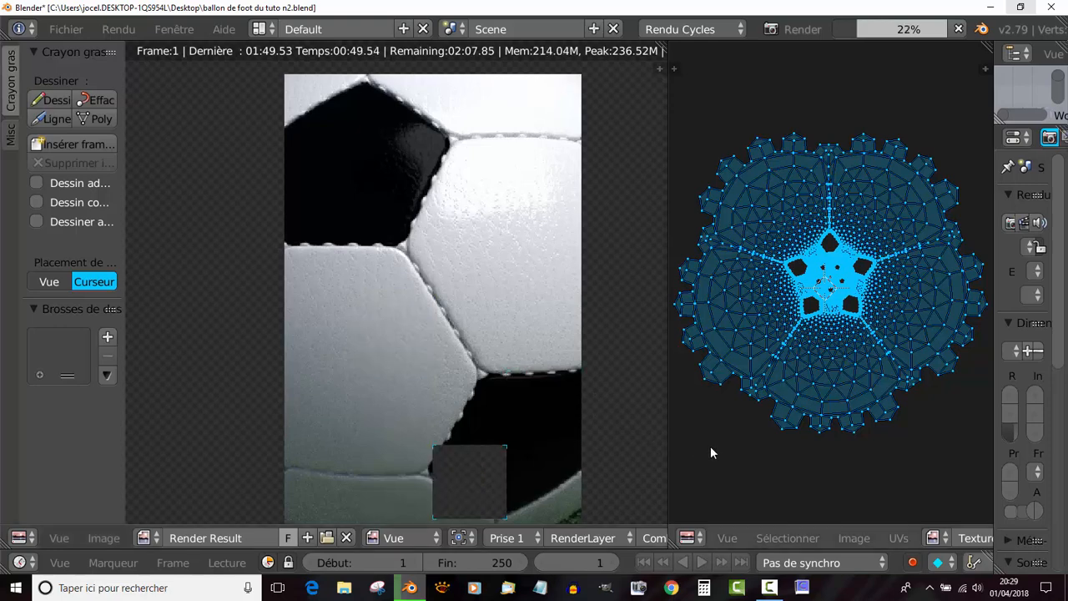
{"action": "scroll", "coordinate": [495, 380], "scroll_direction": "down", "scroll_amount": 2}
{"action": "scroll", "coordinate": [495, 374], "scroll_direction": "down", "scroll_amount": 1}
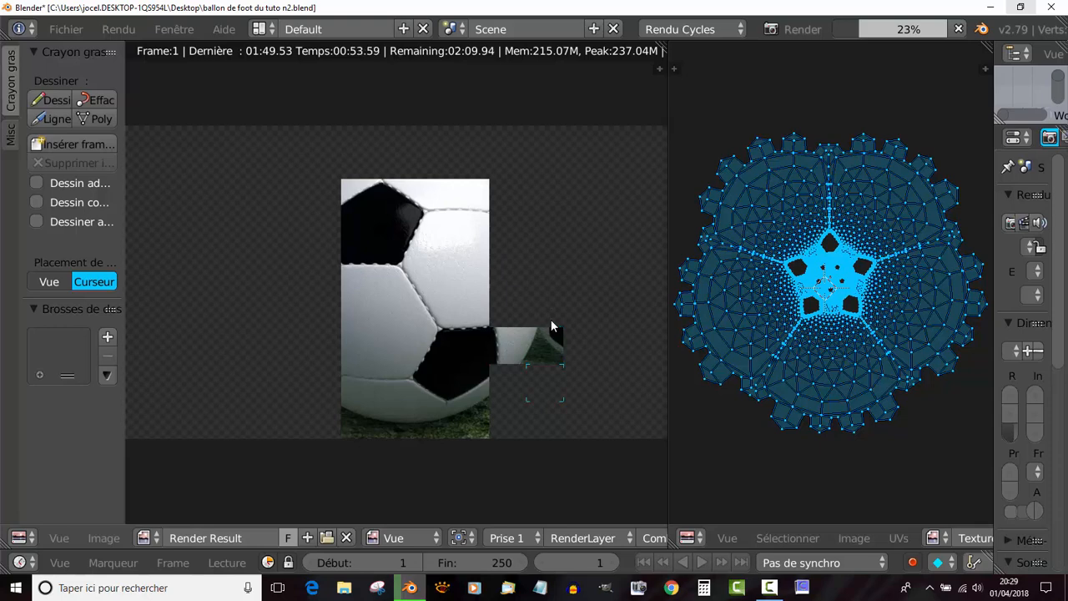
Step: Switch the UV editor back to the Éditeur de nœuds and shift the Carte de normale node of Matériau.001 slightly
{"action": "left_click", "coordinate": [689, 538]}
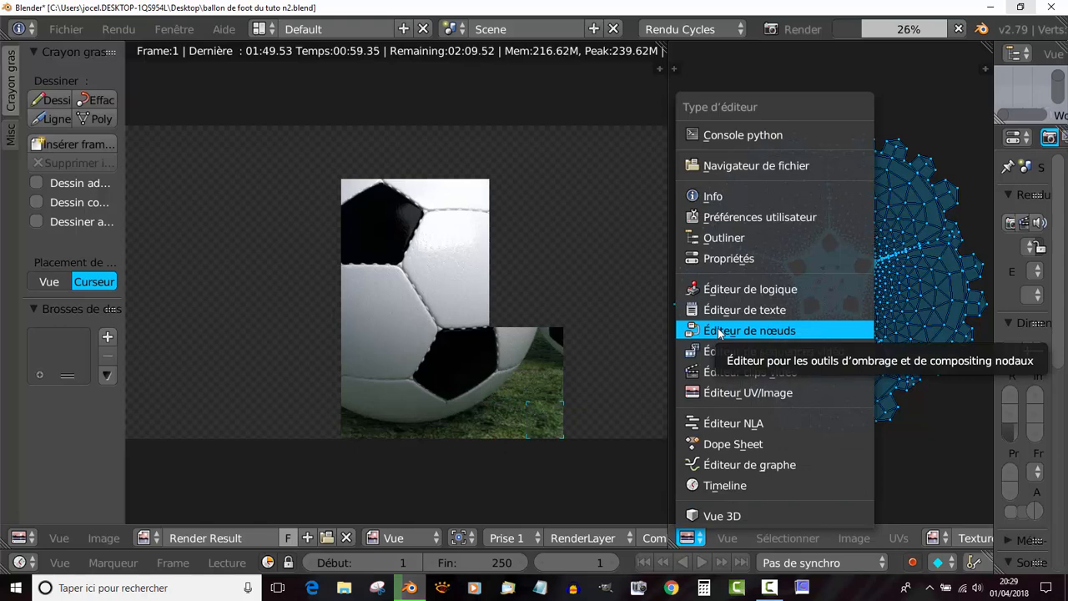
{"action": "left_click", "coordinate": [718, 331]}
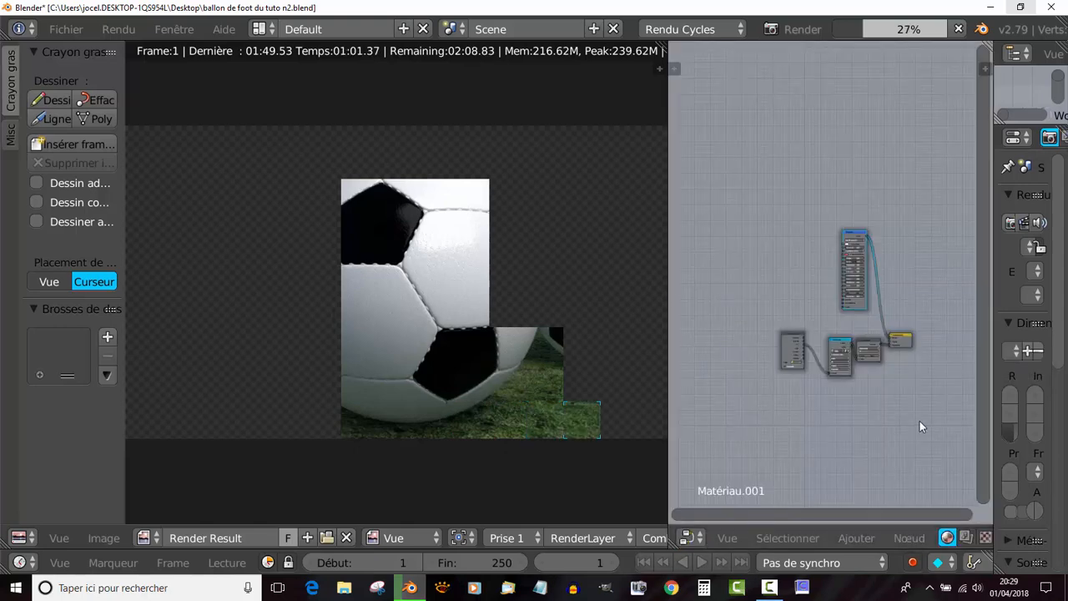
{"action": "scroll", "coordinate": [916, 425], "scroll_direction": "up", "scroll_amount": 4}
{"action": "middle_click_drag", "start_coordinate": [790, 323], "coordinate": [753, 242]}
{"action": "scroll", "coordinate": [951, 250], "scroll_direction": "up", "scroll_amount": 1}
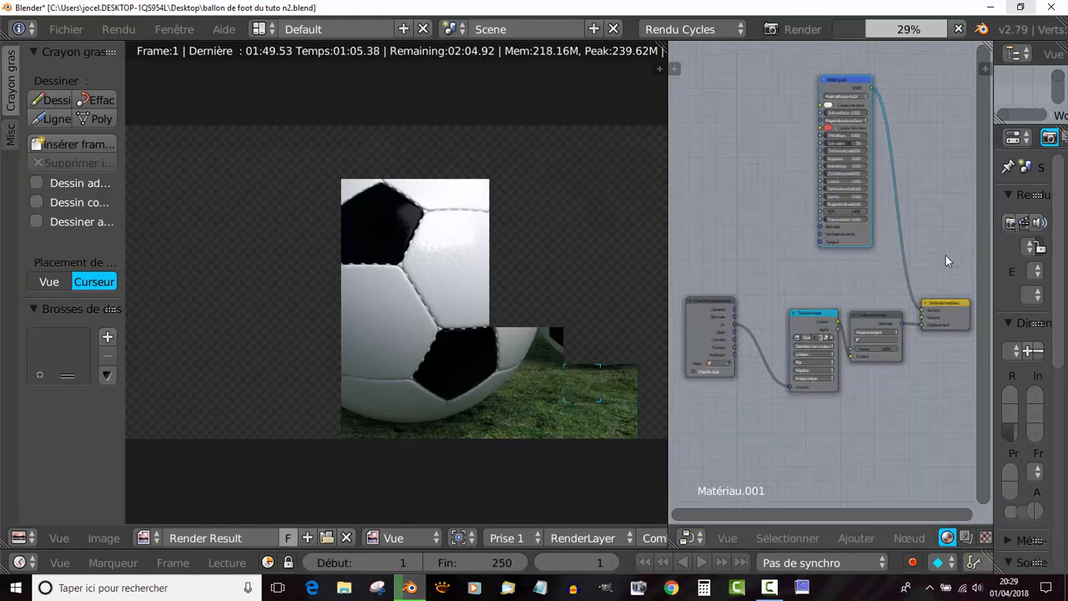
{"action": "middle_click_drag", "start_coordinate": [917, 249], "coordinate": [897, 188]}
{"action": "scroll", "coordinate": [888, 330], "scroll_direction": "up", "scroll_amount": 3}
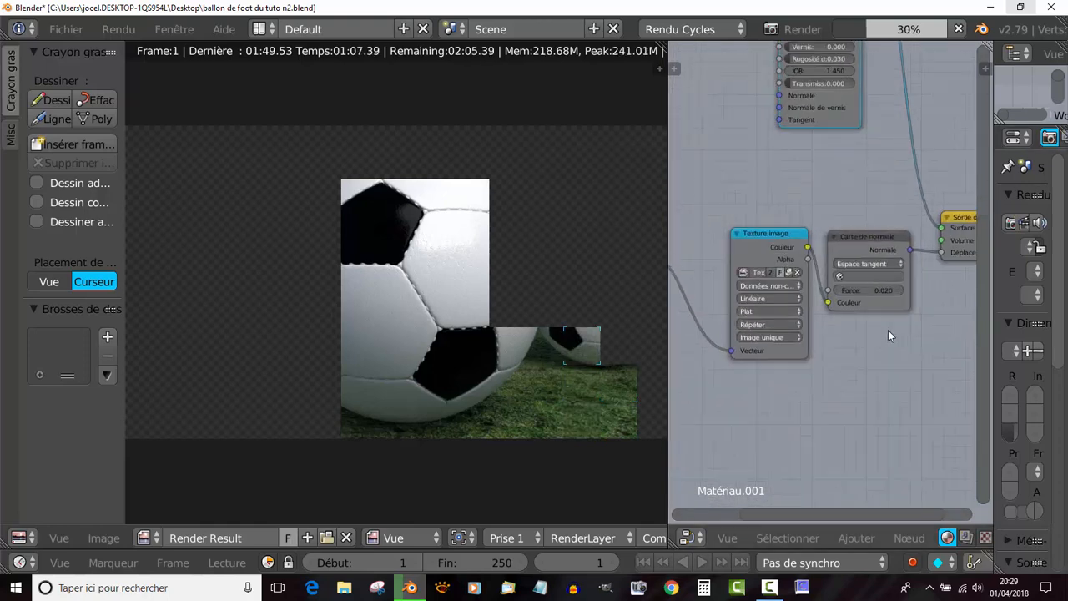
{"action": "middle_click_drag", "start_coordinate": [888, 330], "coordinate": [850, 334]}
{"action": "scroll", "coordinate": [844, 304], "scroll_direction": "up", "scroll_amount": 2}
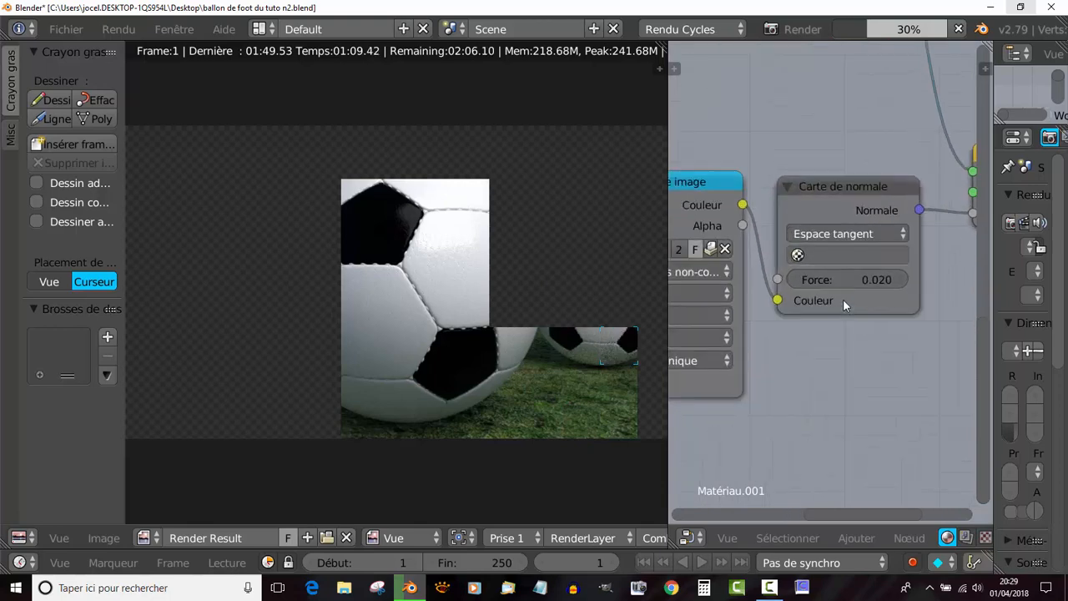
{"action": "left_click_drag", "start_coordinate": [845, 191], "coordinate": [854, 174]}
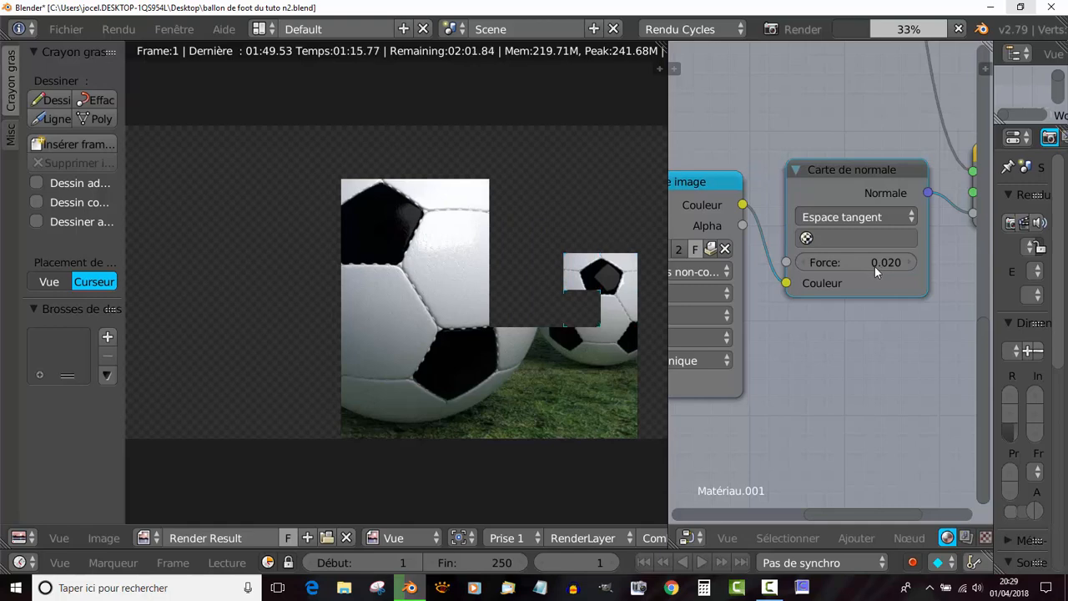
Step: Review the Texture image node's settings and move the texture coordinates node closer to it
{"action": "scroll", "coordinate": [453, 326], "scroll_direction": "up", "scroll_amount": 2}
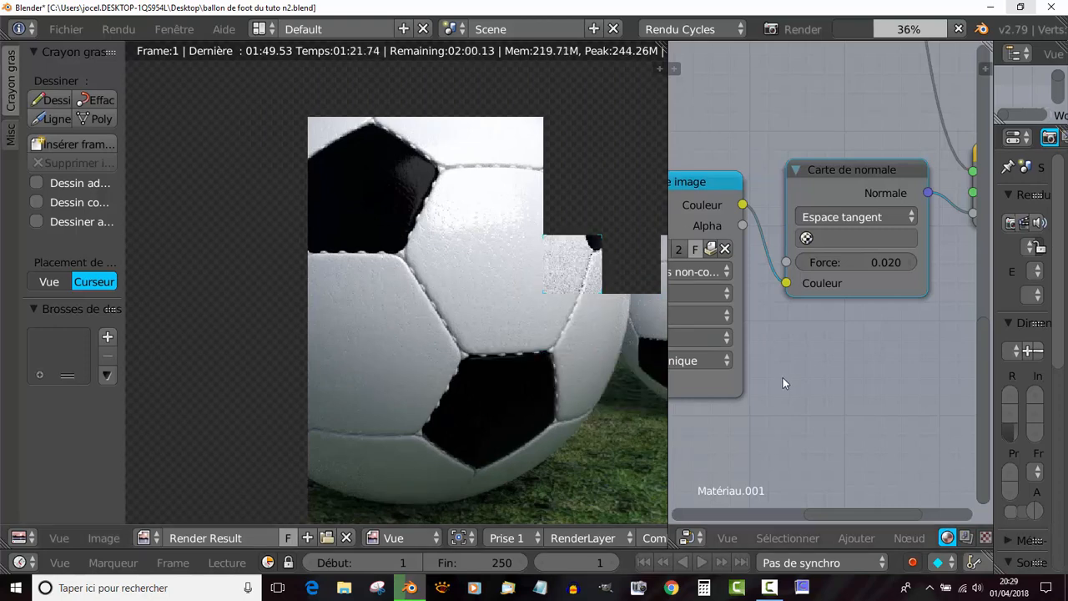
{"action": "scroll", "coordinate": [783, 378], "scroll_direction": "down", "scroll_amount": 2}
{"action": "scroll", "coordinate": [762, 399], "scroll_direction": "up", "scroll_amount": 3}
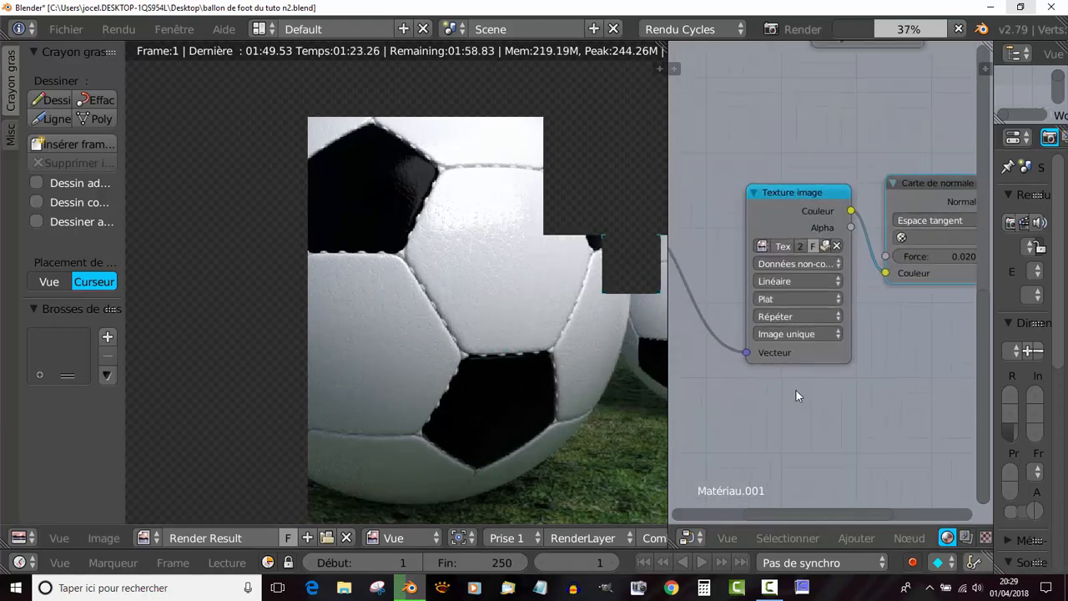
{"action": "scroll", "coordinate": [760, 313], "scroll_direction": "up", "scroll_amount": 1}
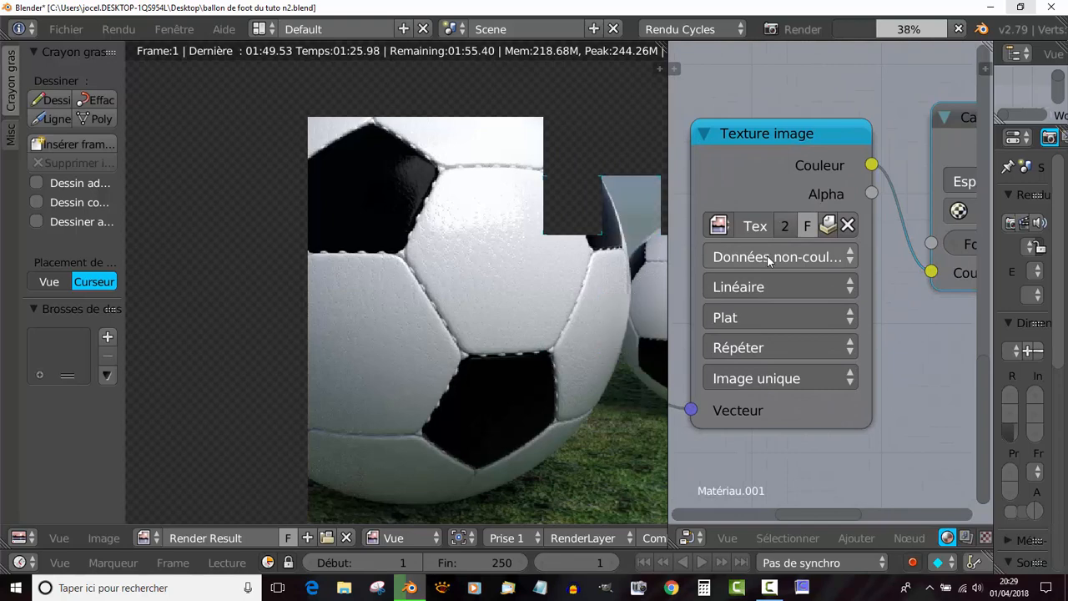
{"action": "scroll", "coordinate": [846, 440], "scroll_direction": "down", "scroll_amount": 4}
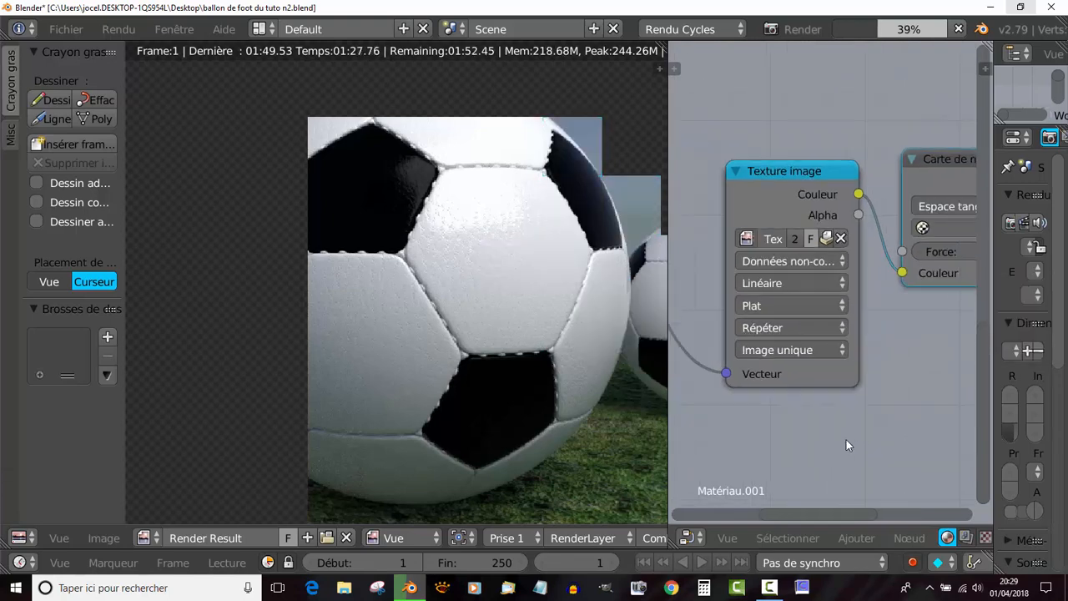
{"action": "middle_click_drag", "start_coordinate": [792, 422], "coordinate": [878, 428]}
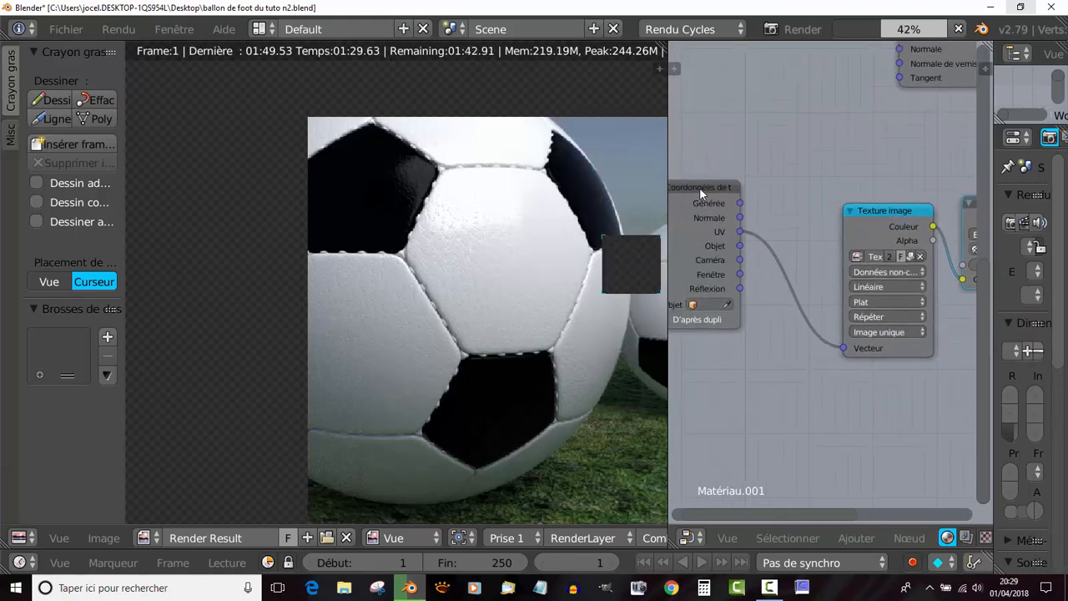
{"action": "left_click_drag", "start_coordinate": [708, 190], "coordinate": [781, 233]}
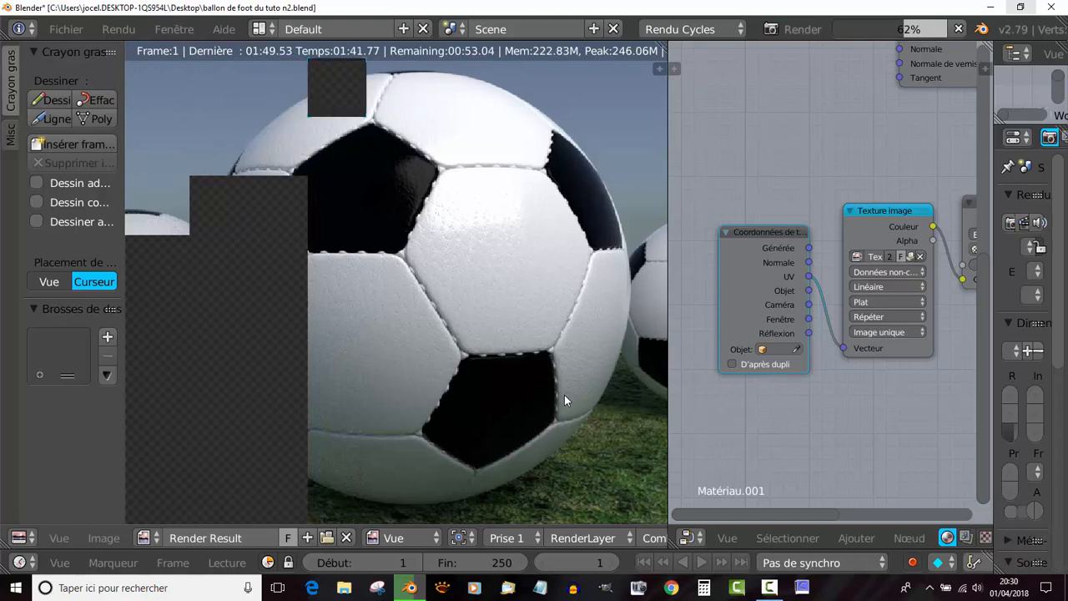
Step: Examine the leather grain on the rendered white panels up close, and leave the render result
{"action": "scroll", "coordinate": [448, 456], "scroll_direction": "up", "scroll_amount": 2}
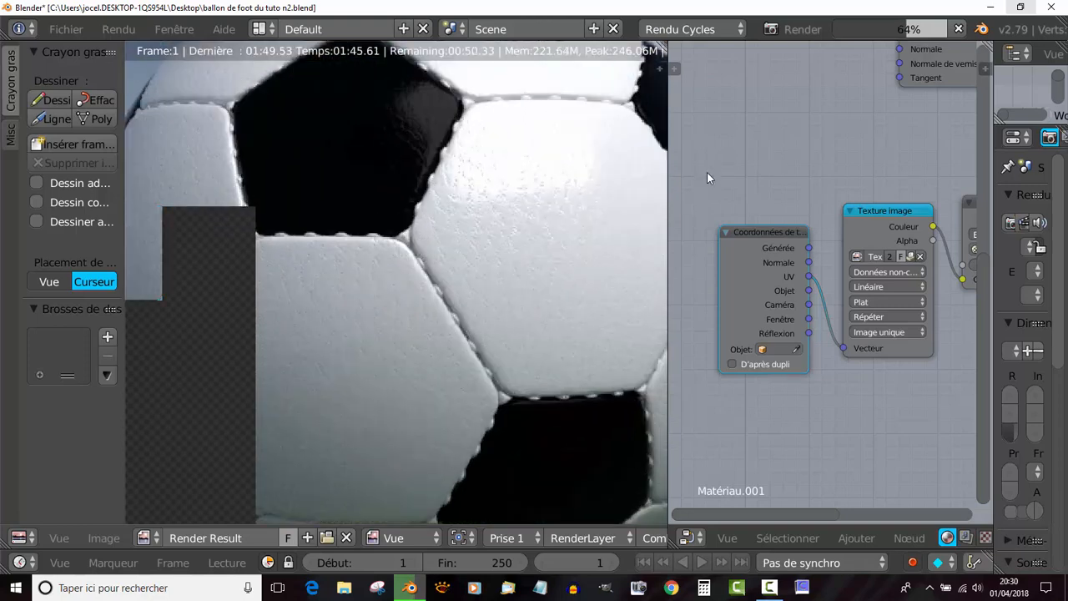
{"action": "scroll", "coordinate": [772, 164], "scroll_direction": "down", "scroll_amount": 1}
{"action": "scroll", "coordinate": [590, 256], "scroll_direction": "down", "scroll_amount": 3}
{"action": "scroll", "coordinate": [590, 256], "scroll_direction": "up", "scroll_amount": 1}
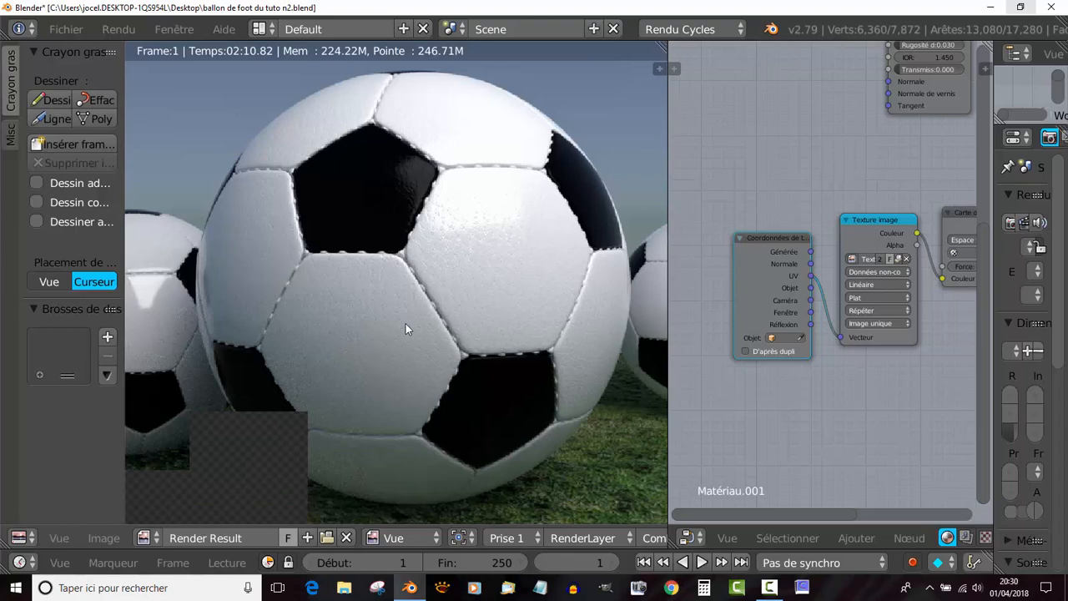
{"action": "key", "text": "Escape"}
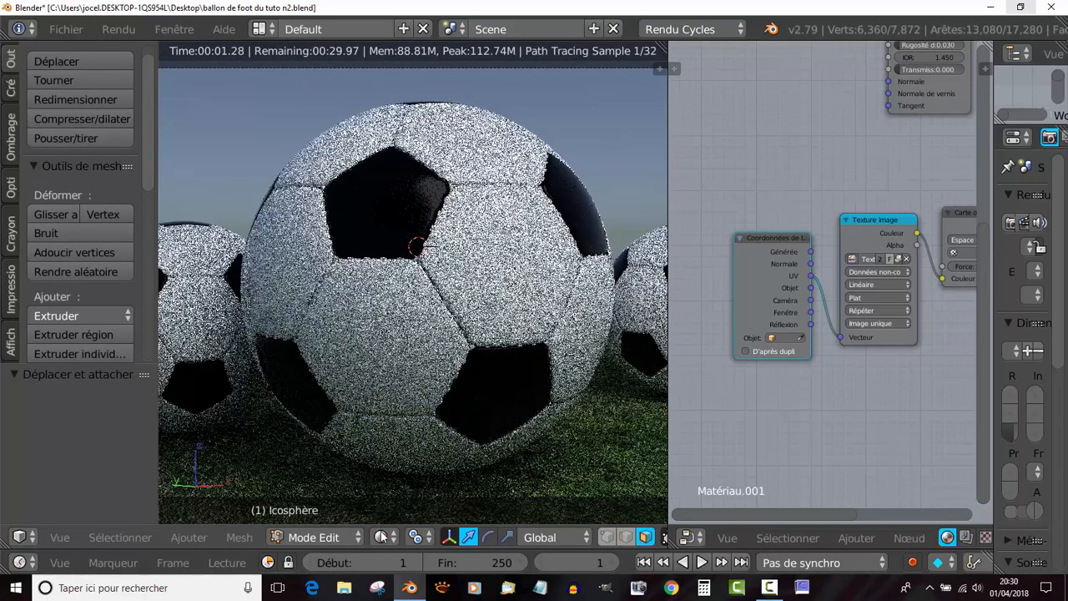
Step: Deselect all of the ball's mesh in Mode Edit and display it in solid shading
{"action": "key", "text": "shift+z"}
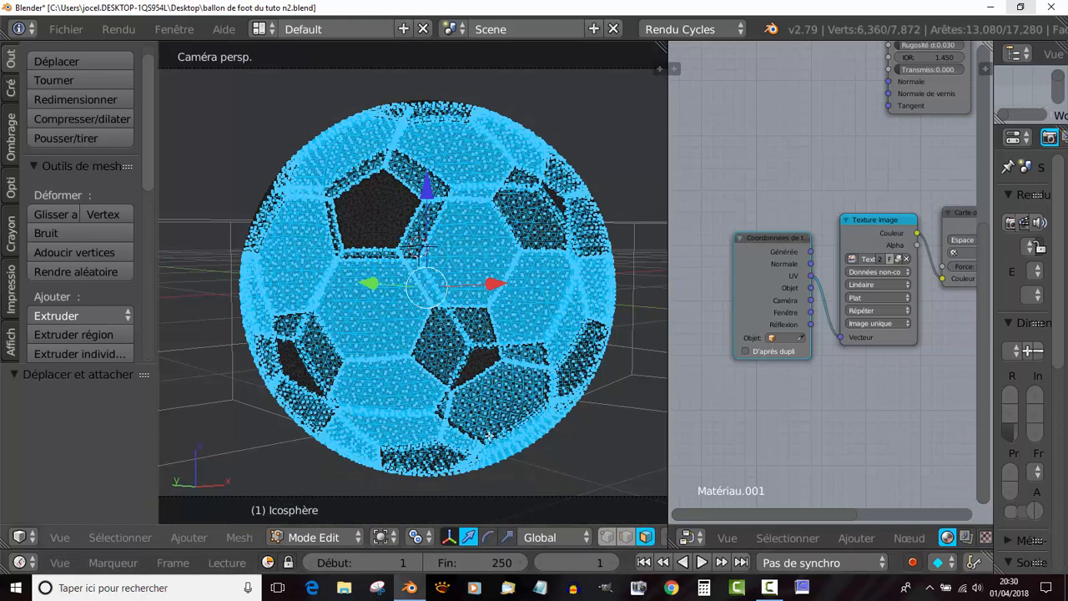
{"action": "key", "text": "a"}
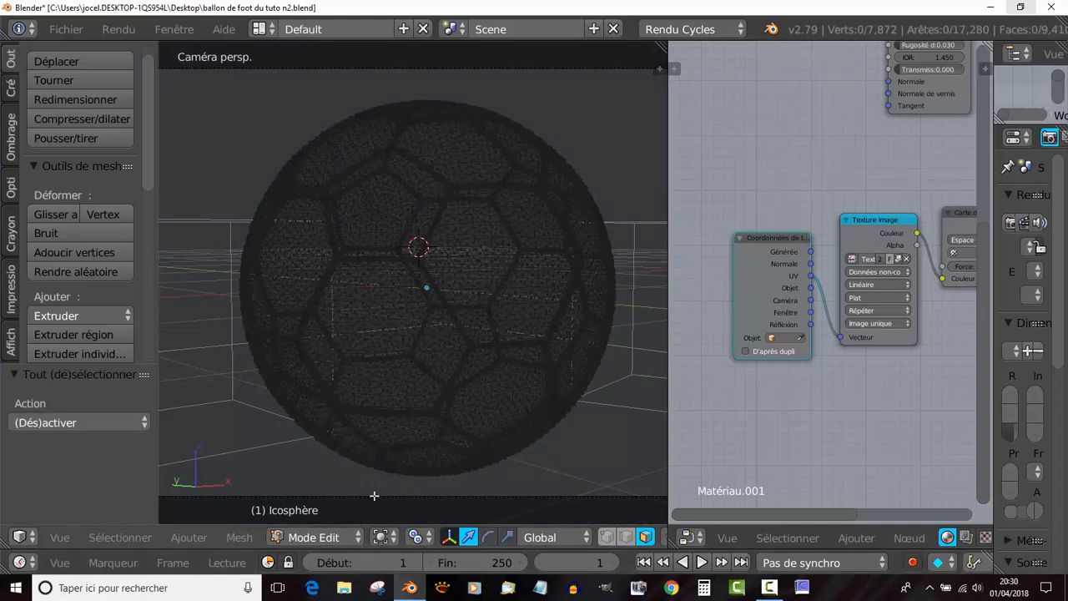
{"action": "key", "text": "z"}
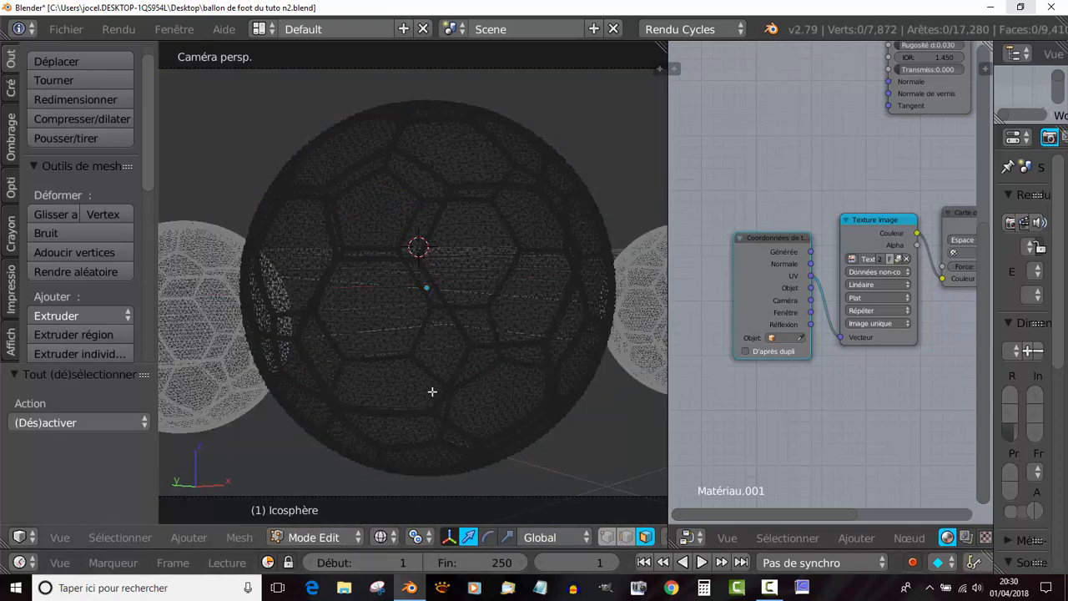
{"action": "key", "text": "z"}
{"action": "scroll", "coordinate": [434, 386], "scroll_direction": "up", "scroll_amount": 2}
{"action": "scroll", "coordinate": [442, 376], "scroll_direction": "down", "scroll_amount": 1}
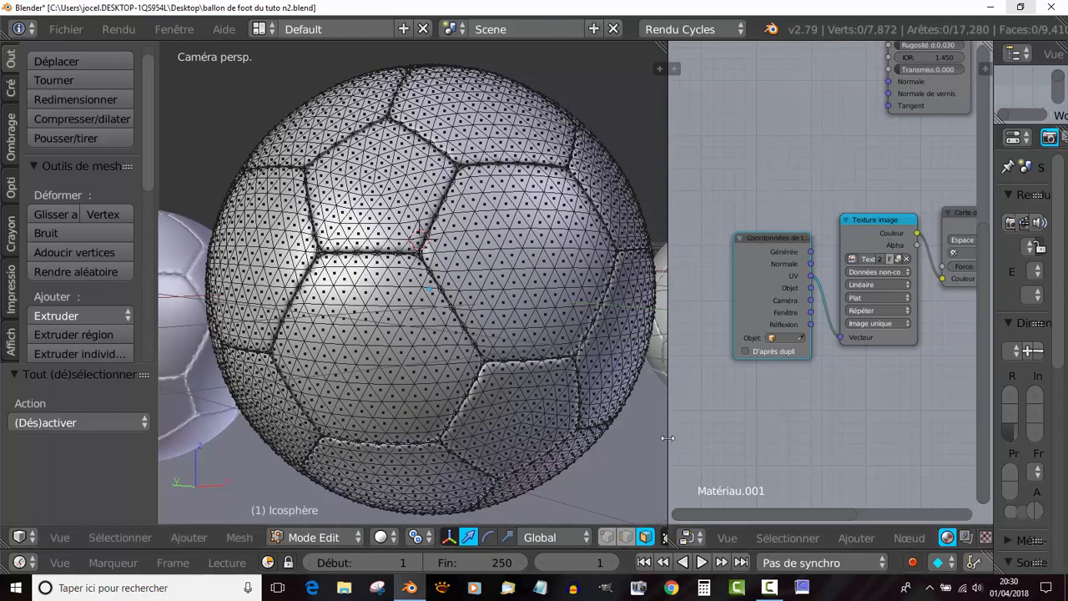
Step: Enlarge the properties area and display the ball's mesh data settings with its vertex groups
{"action": "left_click_drag", "start_coordinate": [669, 434], "coordinate": [586, 430]}
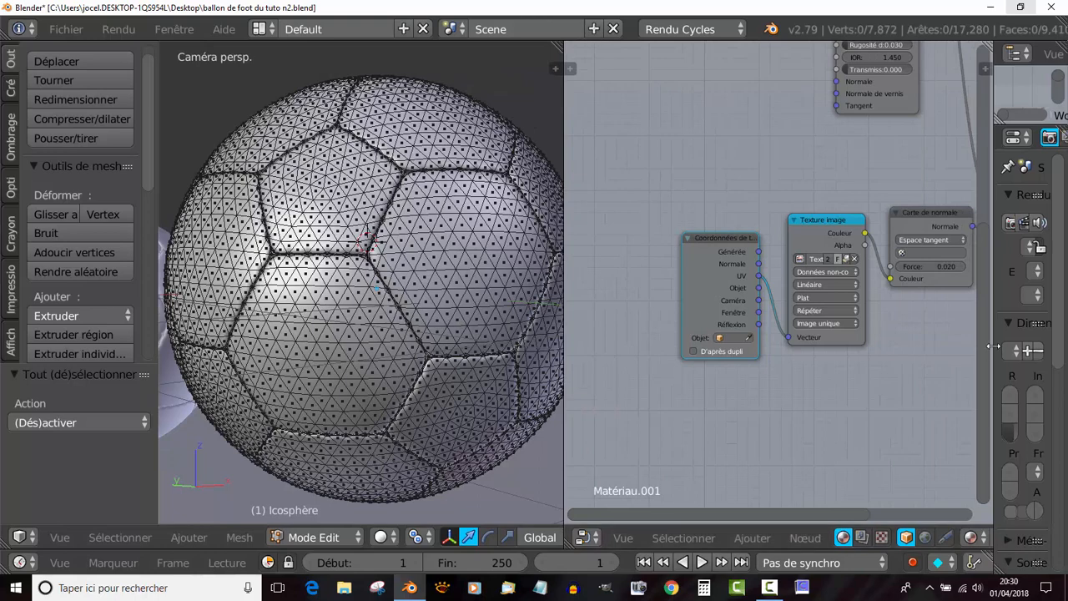
{"action": "left_click_drag", "start_coordinate": [993, 350], "coordinate": [778, 292]}
{"action": "left_click", "coordinate": [969, 136]}
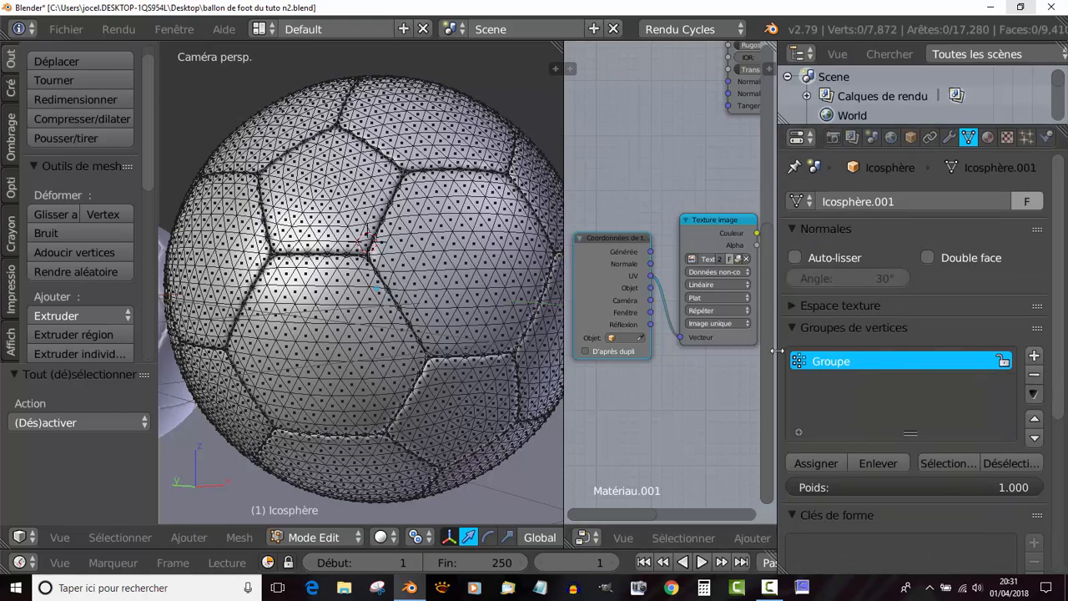
{"action": "left_click_drag", "start_coordinate": [777, 351], "coordinate": [823, 348]}
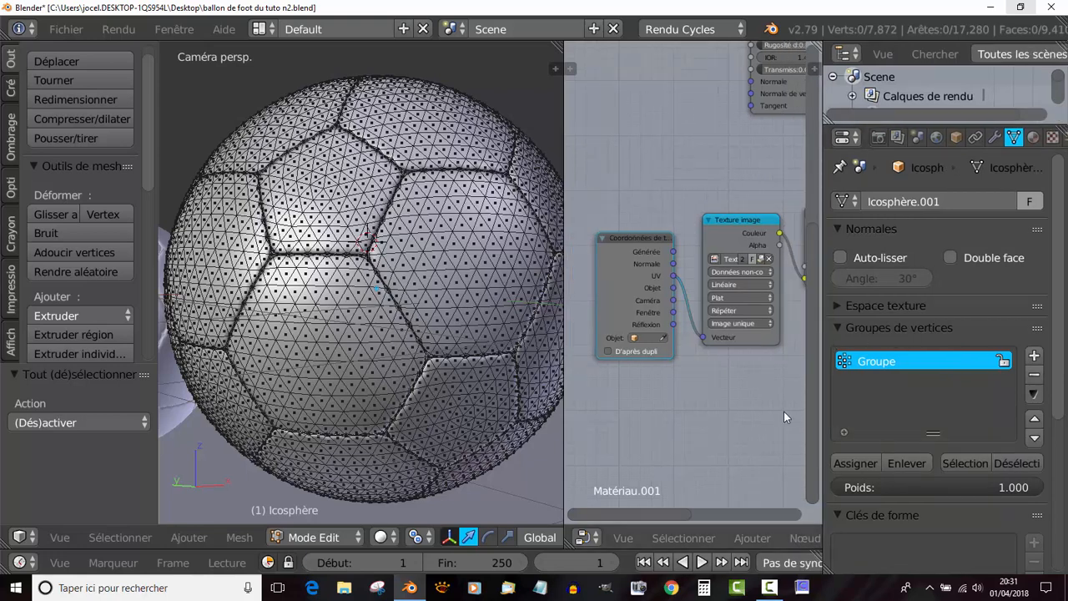
Step: Narrow the properties area again and widen the 3D view beside the node editor
{"action": "middle_click_drag", "start_coordinate": [726, 408], "coordinate": [694, 394], "text": "ctrl"}
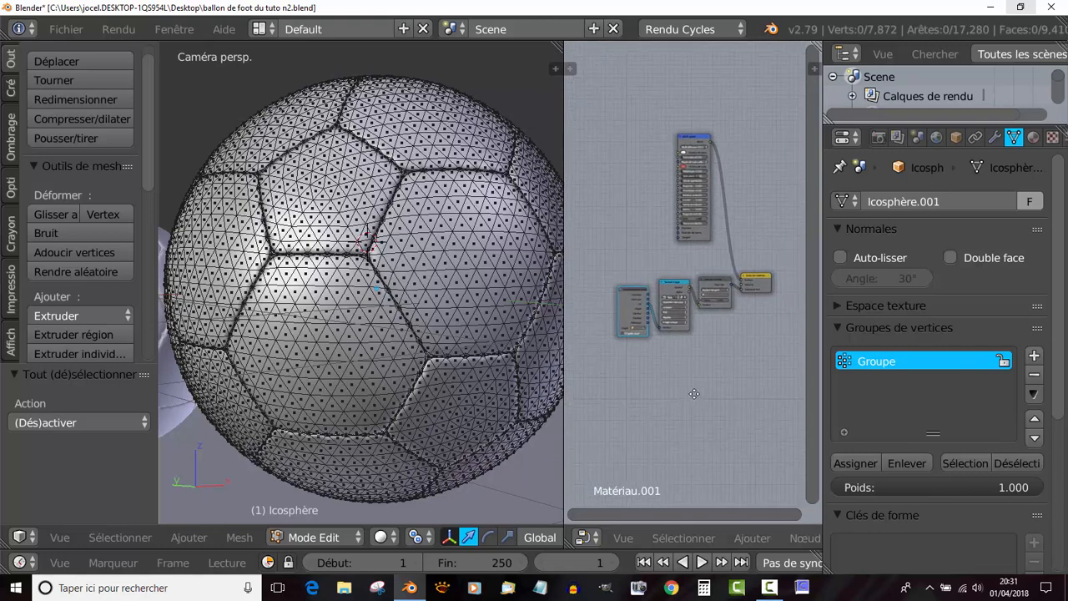
{"action": "left_click_drag", "start_coordinate": [822, 331], "coordinate": [932, 331]}
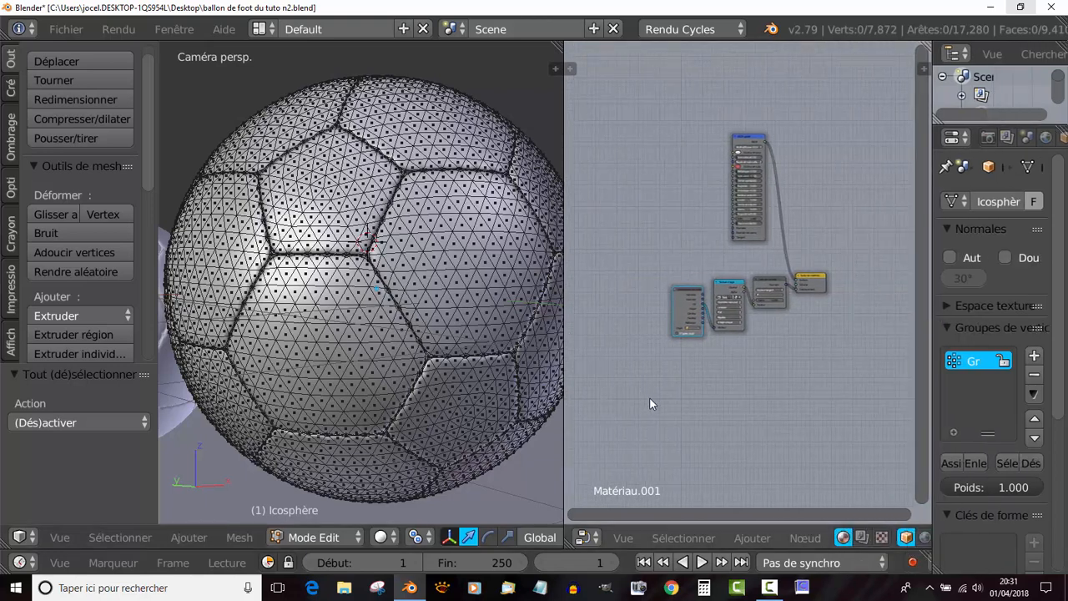
{"action": "middle_click_drag", "start_coordinate": [649, 398], "coordinate": [659, 394]}
{"action": "scroll", "coordinate": [365, 346], "scroll_direction": "up", "scroll_amount": 3}
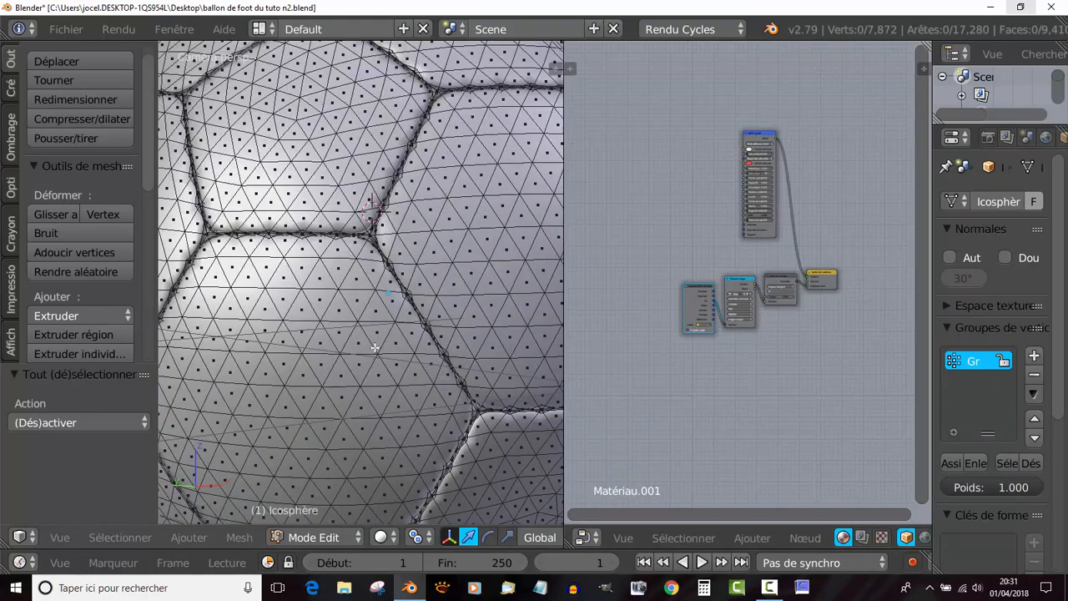
{"action": "scroll", "coordinate": [375, 347], "scroll_direction": "down", "scroll_amount": 4}
{"action": "left_click_drag", "start_coordinate": [564, 442], "coordinate": [639, 443]}
Step: Select the central face of a front hexagonal panel and grow the selection four times until it fills the panel
{"action": "key", "text": "KP_0"}
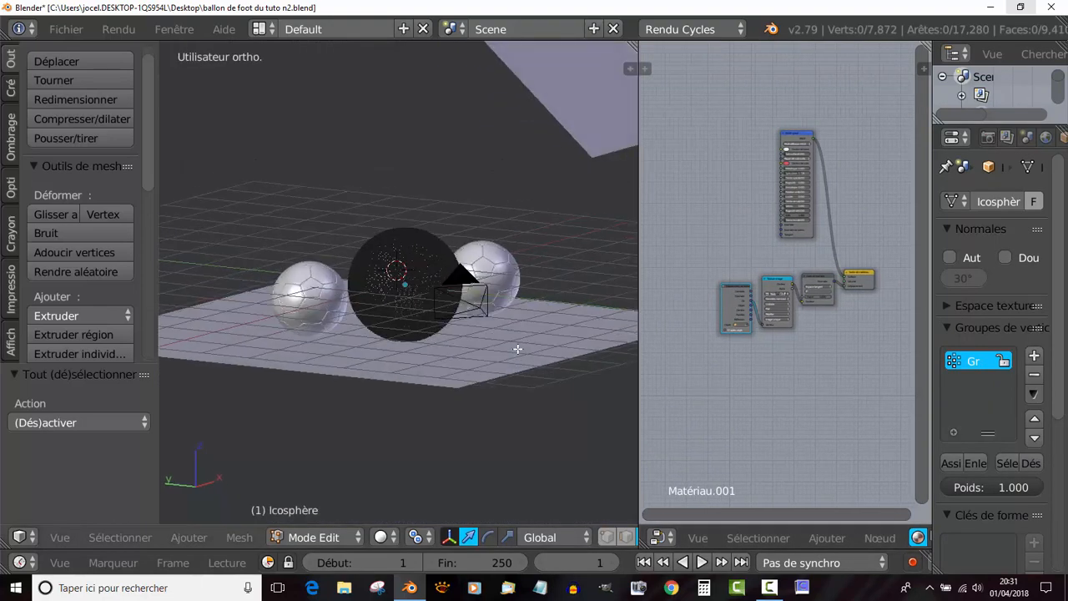
{"action": "scroll", "coordinate": [484, 352], "scroll_direction": "up", "scroll_amount": 8}
{"action": "scroll", "coordinate": [440, 321], "scroll_direction": "up", "scroll_amount": 2}
{"action": "scroll", "coordinate": [438, 319], "scroll_direction": "up", "scroll_amount": 5}
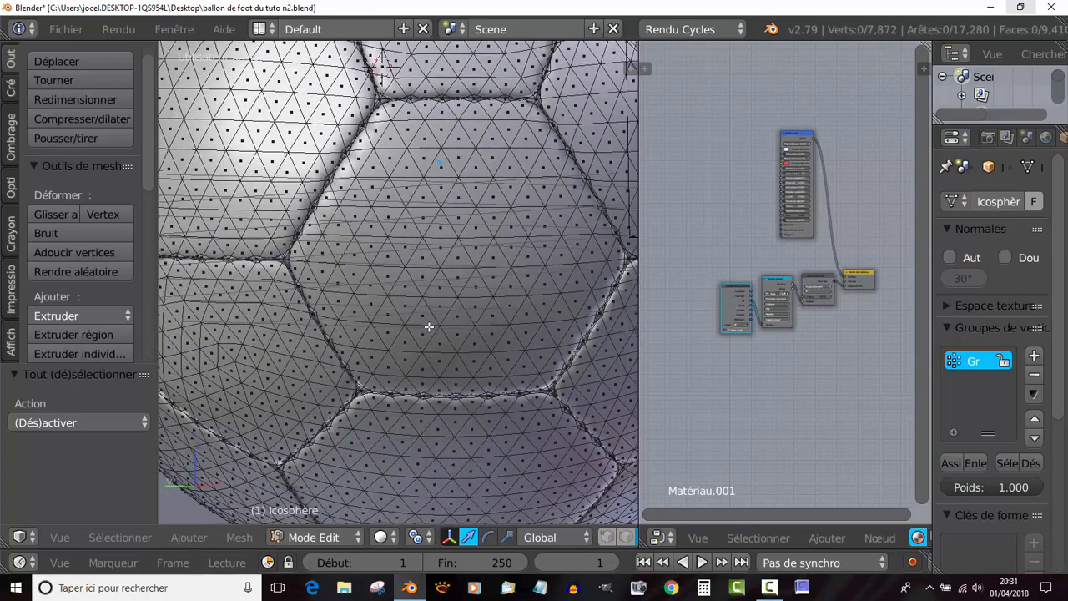
{"action": "scroll", "coordinate": [428, 324], "scroll_direction": "up", "scroll_amount": 3}
{"action": "scroll", "coordinate": [454, 319], "scroll_direction": "up", "scroll_amount": 2}
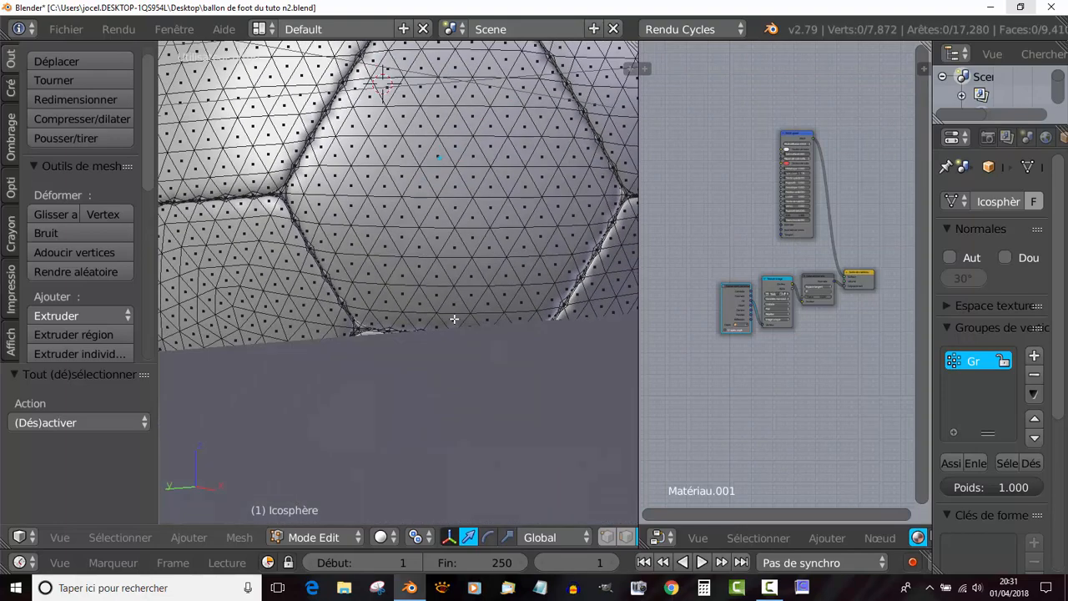
{"action": "scroll", "coordinate": [454, 319], "scroll_direction": "up", "scroll_amount": 1}
{"action": "scroll", "coordinate": [454, 321], "scroll_direction": "down", "scroll_amount": 3}
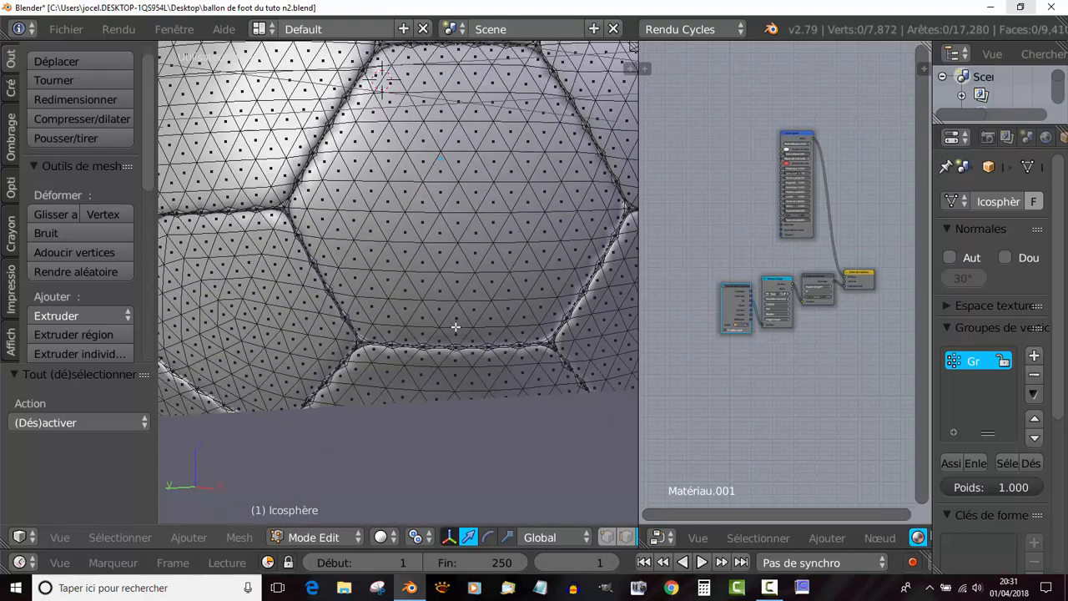
{"action": "right_click", "coordinate": [460, 201]}
{"action": "scroll", "coordinate": [424, 240], "scroll_direction": "down", "scroll_amount": 2}
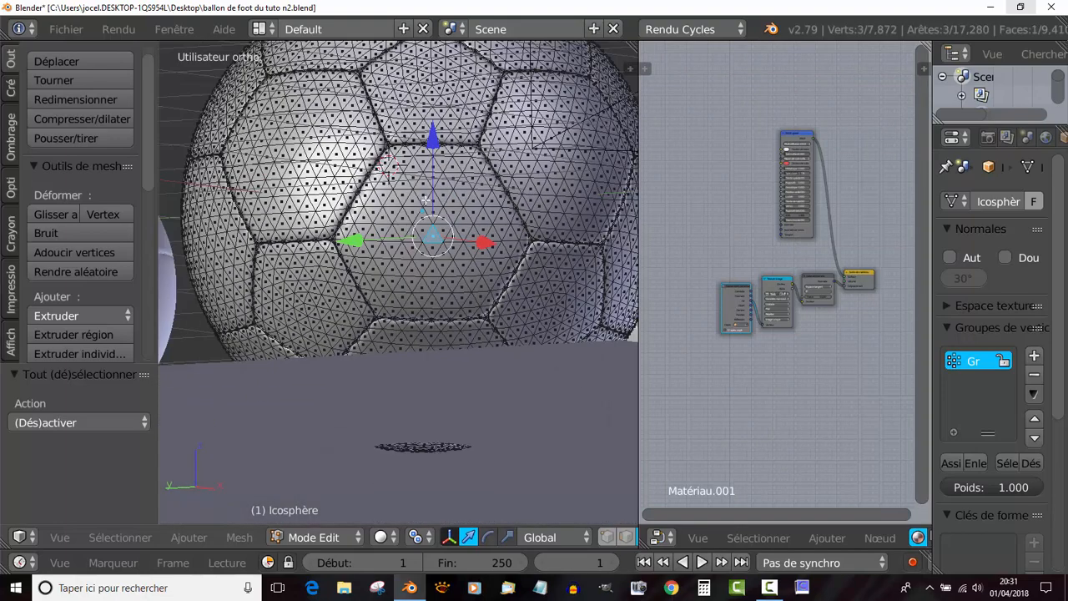
{"action": "scroll", "coordinate": [460, 262], "scroll_direction": "up", "scroll_amount": 2}
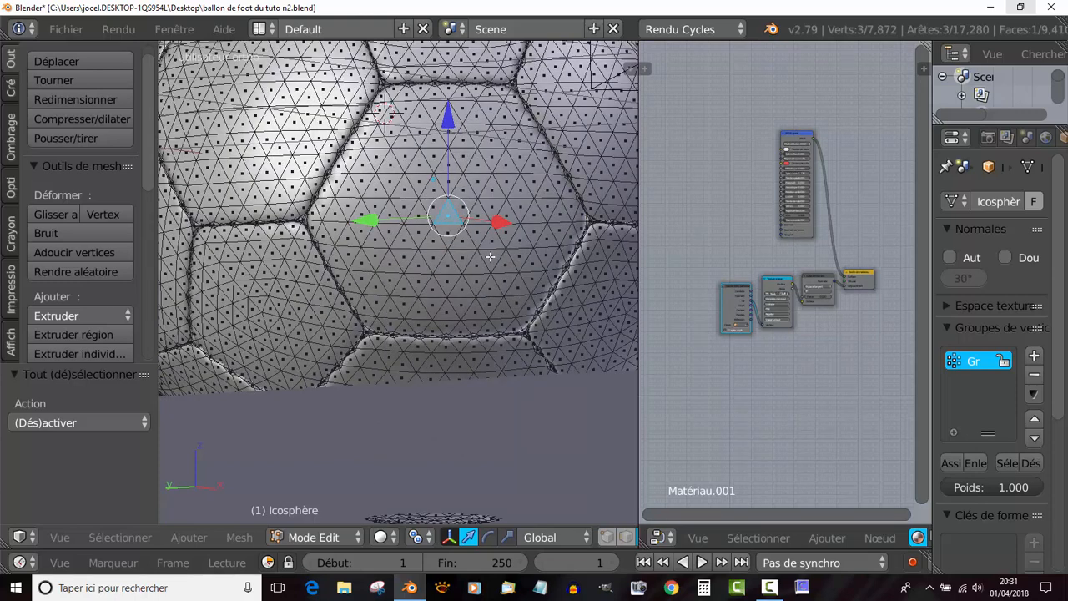
{"action": "key", "text": "ctrl+KP_Add"}
{"action": "key", "text": "ctrl+KP_Add"}
{"action": "key", "text": "ctrl+KP_Add"}
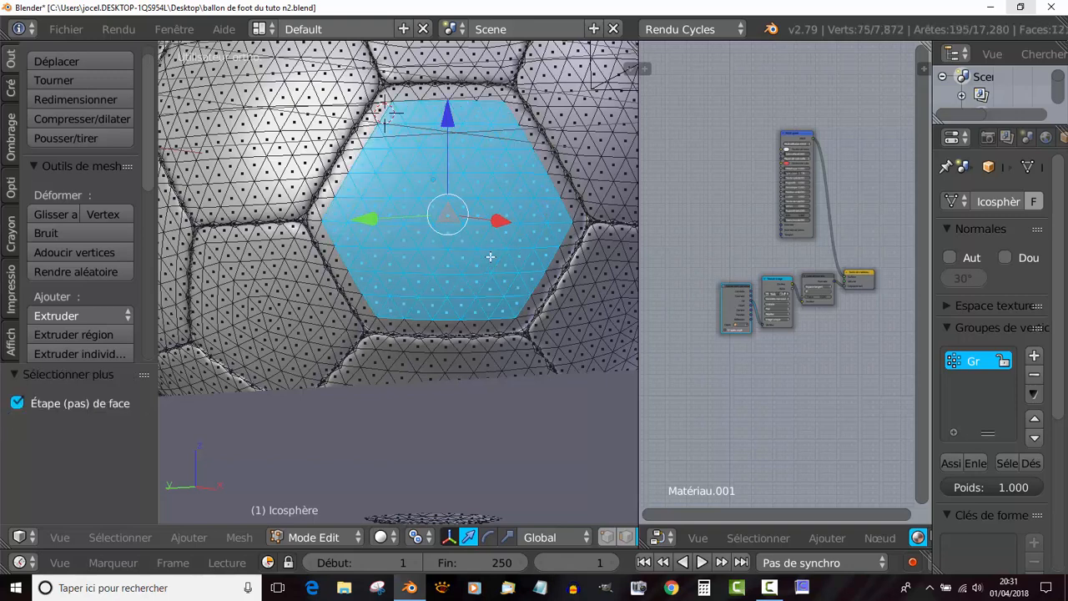
{"action": "key", "text": "ctrl+KP_Add"}
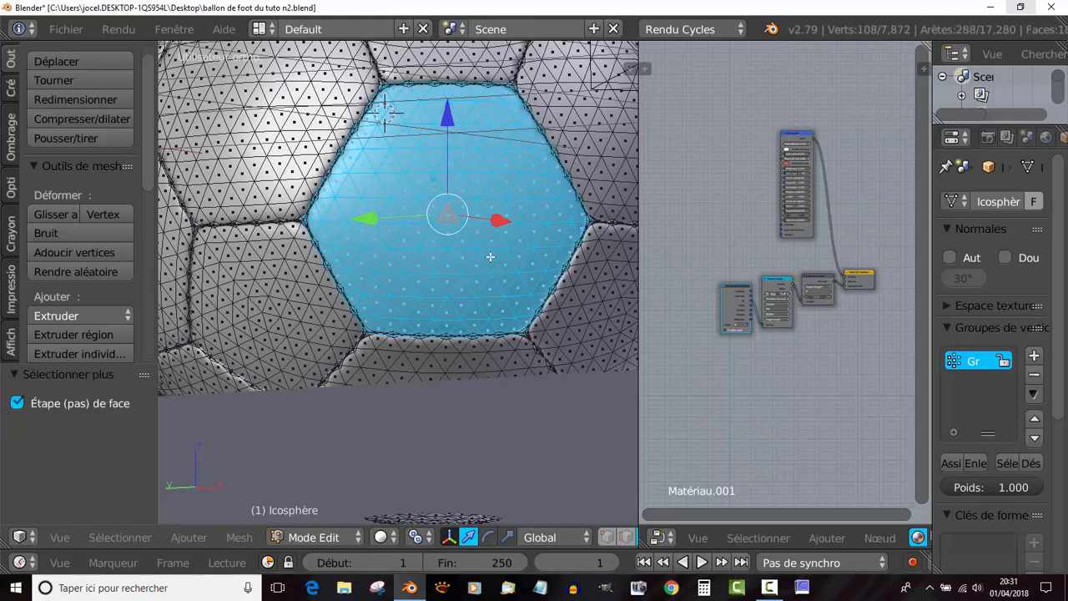
Step: Add all faces of the pentagonal panel directly above the selected hexagon to the selection
{"action": "scroll", "coordinate": [491, 257], "scroll_direction": "down", "scroll_amount": 5}
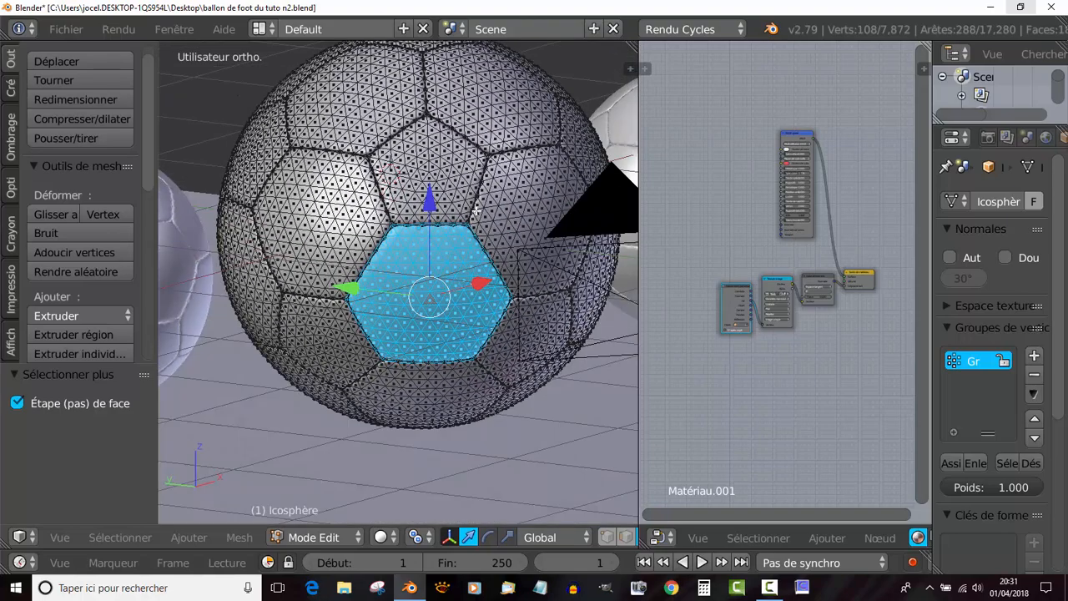
{"action": "scroll", "coordinate": [474, 201], "scroll_direction": "up", "scroll_amount": 4}
{"action": "middle_click_drag", "start_coordinate": [479, 208], "coordinate": [474, 373], "text": "shift"}
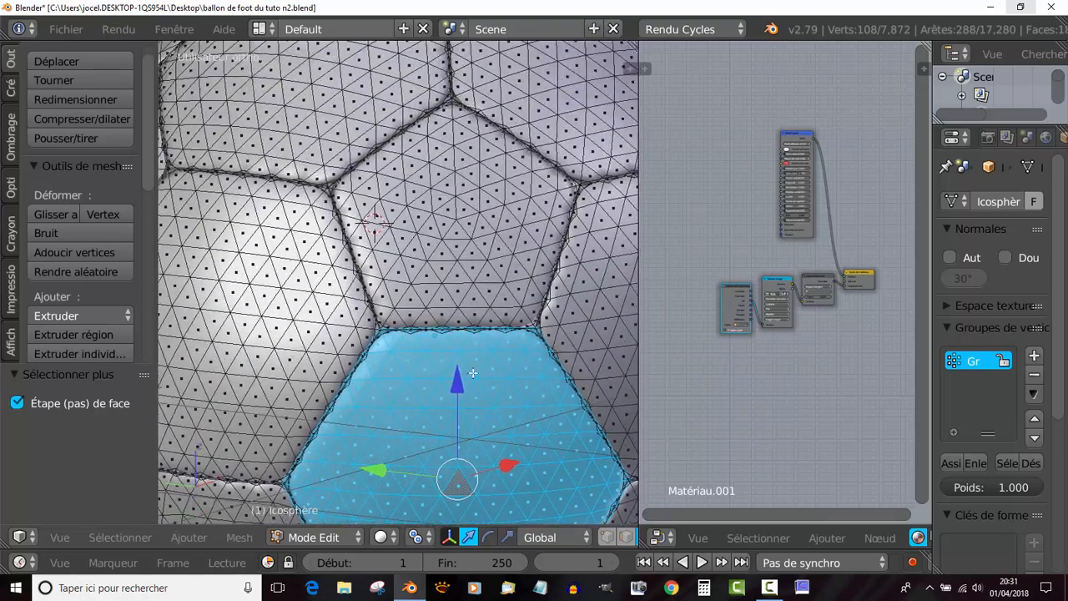
{"action": "right_click", "coordinate": [430, 160], "text": "shift"}
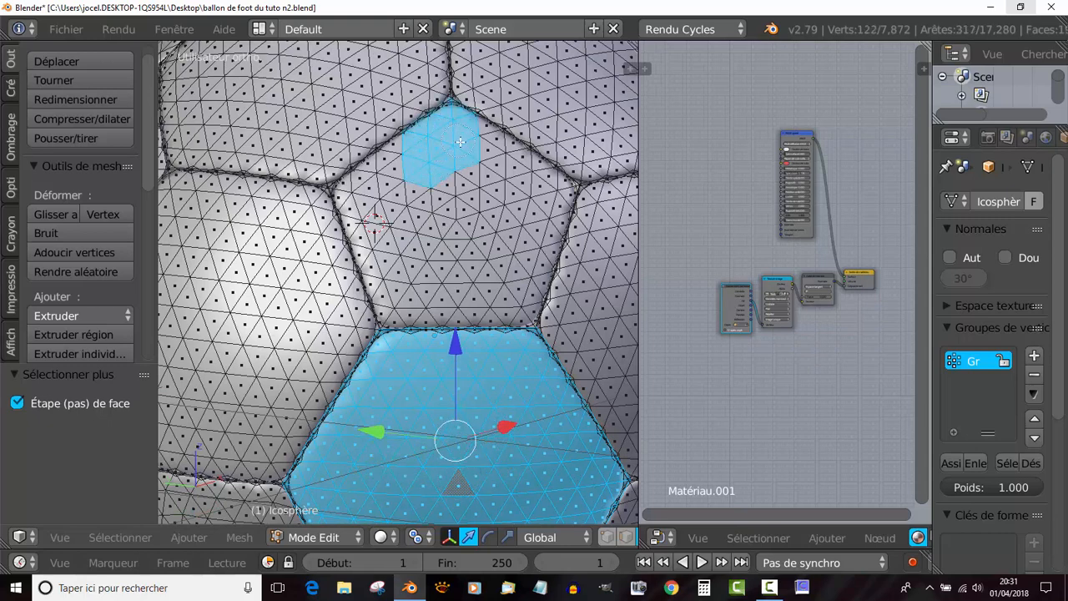
{"action": "right_click", "coordinate": [482, 161], "text": "shift"}
{"action": "mouse_move", "coordinate": [482, 161]}
{"action": "left_mouse_down"}
{"action": "mouse_move", "coordinate": [543, 191]}
{"action": "mouse_move", "coordinate": [501, 293]}
{"action": "mouse_move", "coordinate": [515, 292]}
{"action": "mouse_move", "coordinate": [472, 288]}
{"action": "mouse_move", "coordinate": [422, 305]}
{"action": "mouse_move", "coordinate": [426, 294]}
{"action": "mouse_move", "coordinate": [401, 296]}
{"action": "mouse_move", "coordinate": [375, 220]}
{"action": "left_mouse_up"}
{"action": "mouse_move", "coordinate": [379, 182]}
{"action": "left_mouse_down"}
{"action": "mouse_move", "coordinate": [397, 143]}
{"action": "mouse_move", "coordinate": [454, 196]}
{"action": "mouse_move", "coordinate": [451, 242]}
{"action": "mouse_move", "coordinate": [467, 243]}
{"action": "left_mouse_up"}
{"action": "right_click", "coordinate": [452, 219]}
{"action": "scroll", "coordinate": [452, 220], "scroll_direction": "down", "scroll_amount": 6}
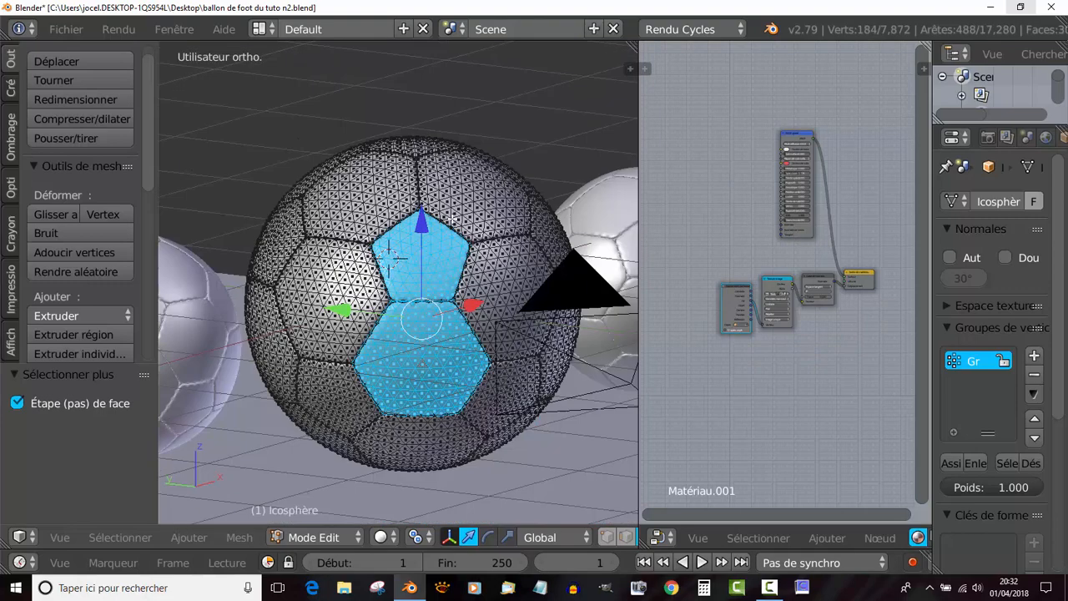
Step: Extend the selection to all similar faces of the ball by Périmètre
{"action": "middle_click_drag", "start_coordinate": [388, 261], "coordinate": [381, 312]}
{"action": "middle_click_drag", "start_coordinate": [438, 380], "coordinate": [448, 376]}
{"action": "scroll", "coordinate": [481, 409], "scroll_direction": "up", "scroll_amount": 2}
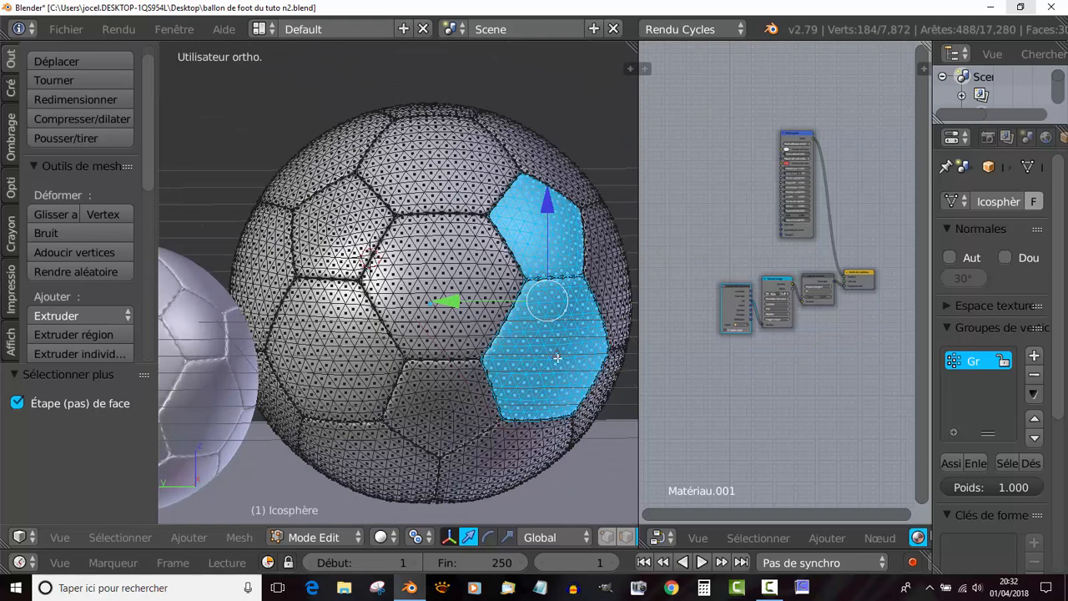
{"action": "left_click", "coordinate": [134, 537]}
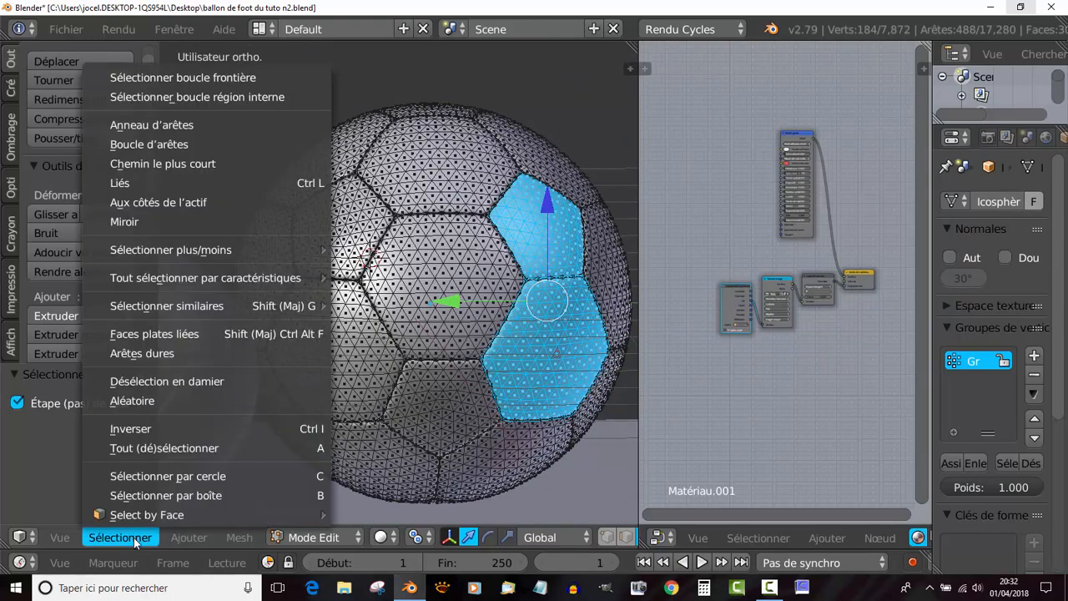
{"action": "mouse_move", "coordinate": [151, 305]}
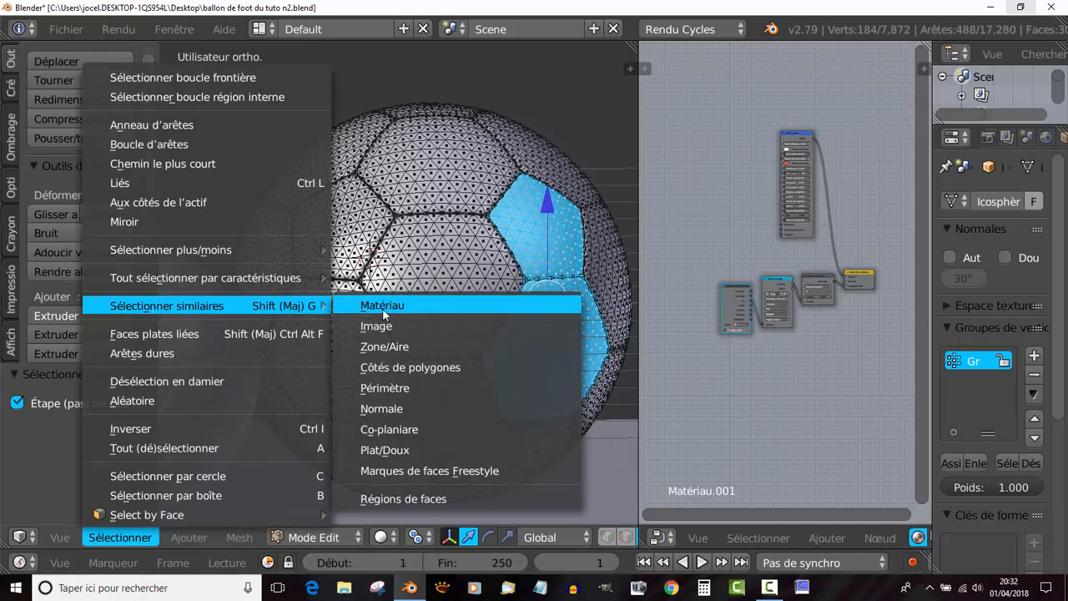
{"action": "left_click", "coordinate": [395, 387]}
{"action": "middle_click_drag", "start_coordinate": [457, 398], "coordinate": [310, 410]}
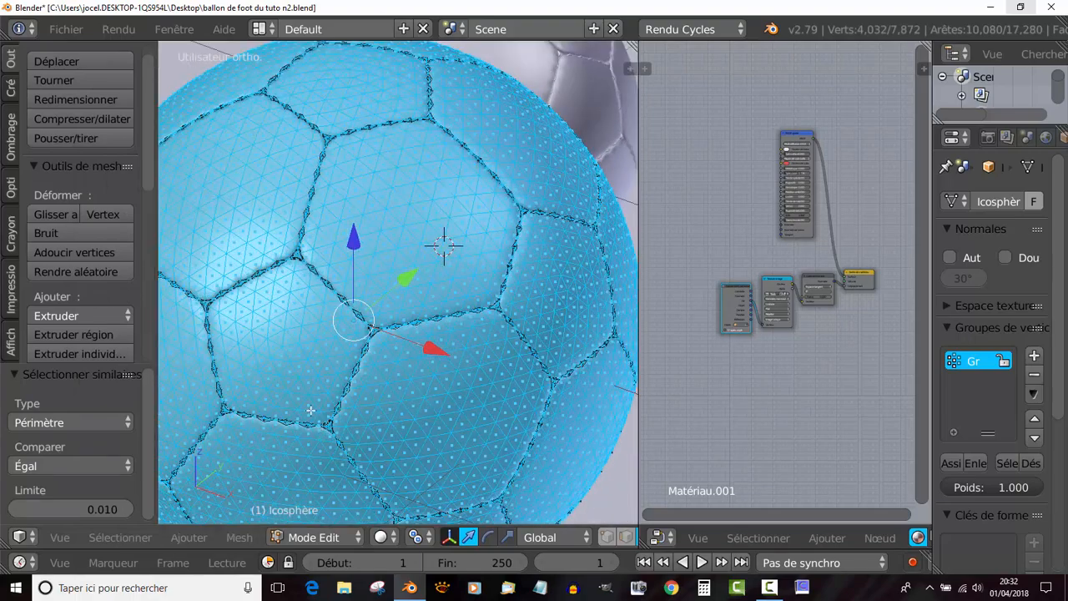
Step: Invert the selection so only the seam faces between the panels are selected
{"action": "left_click", "coordinate": [124, 536]}
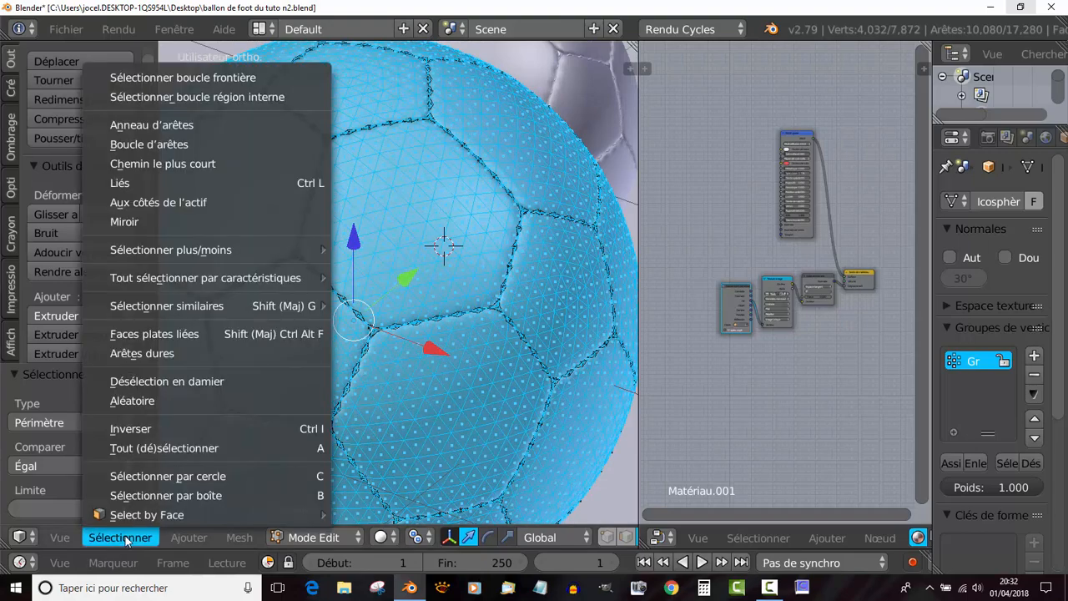
{"action": "left_click", "coordinate": [134, 427]}
{"action": "scroll", "coordinate": [353, 427], "scroll_direction": "down", "scroll_amount": 3}
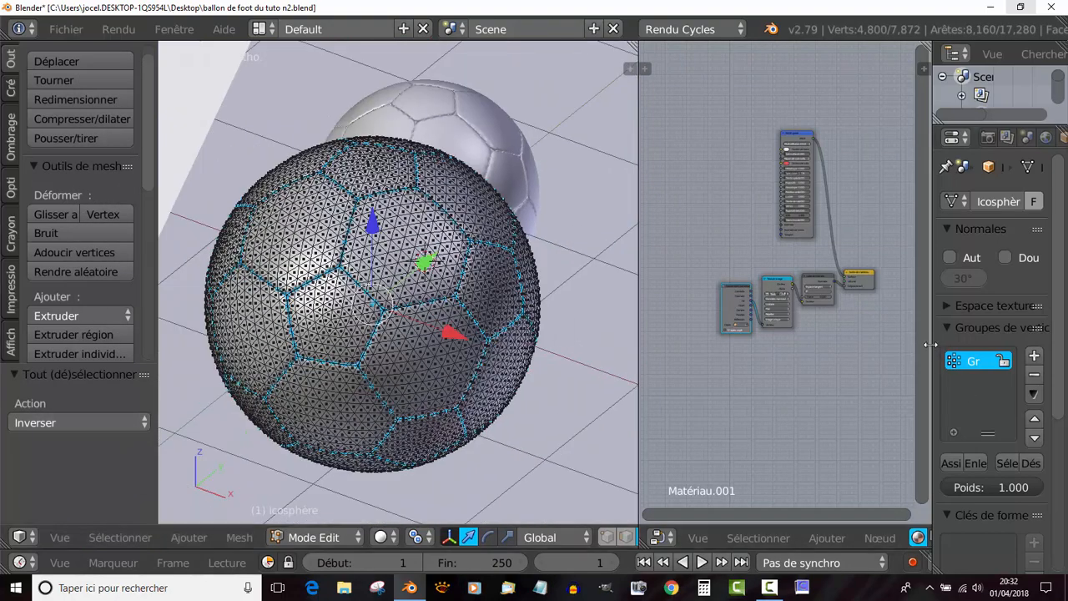
Step: Assign the selected seam faces to the vertex group Groupe, and check its contents by deselecting and reselecting the group
{"action": "left_click_drag", "start_coordinate": [931, 346], "coordinate": [762, 373]}
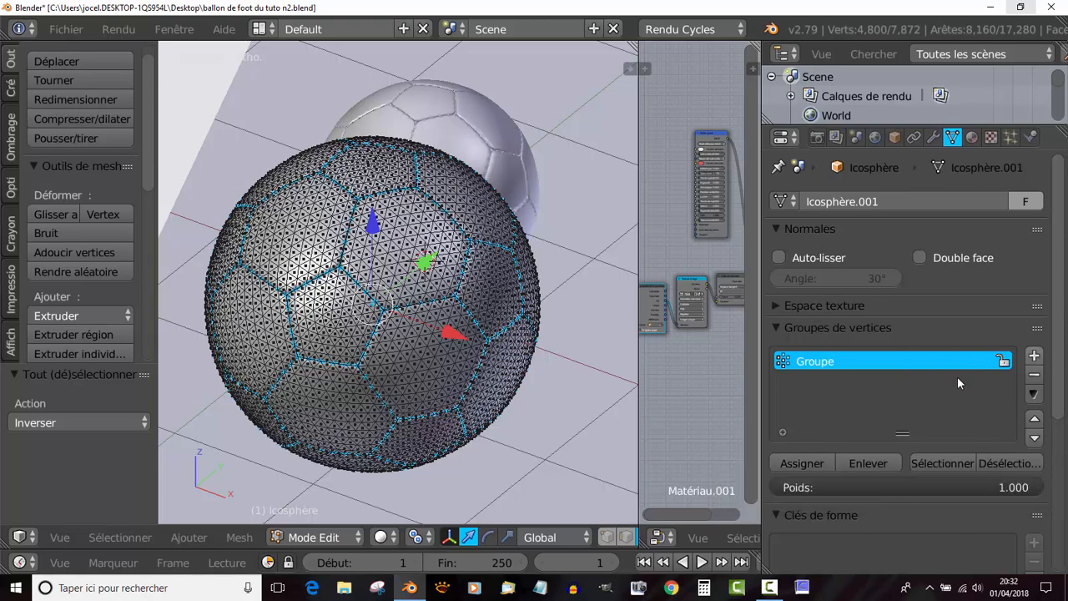
{"action": "left_click", "coordinate": [802, 463]}
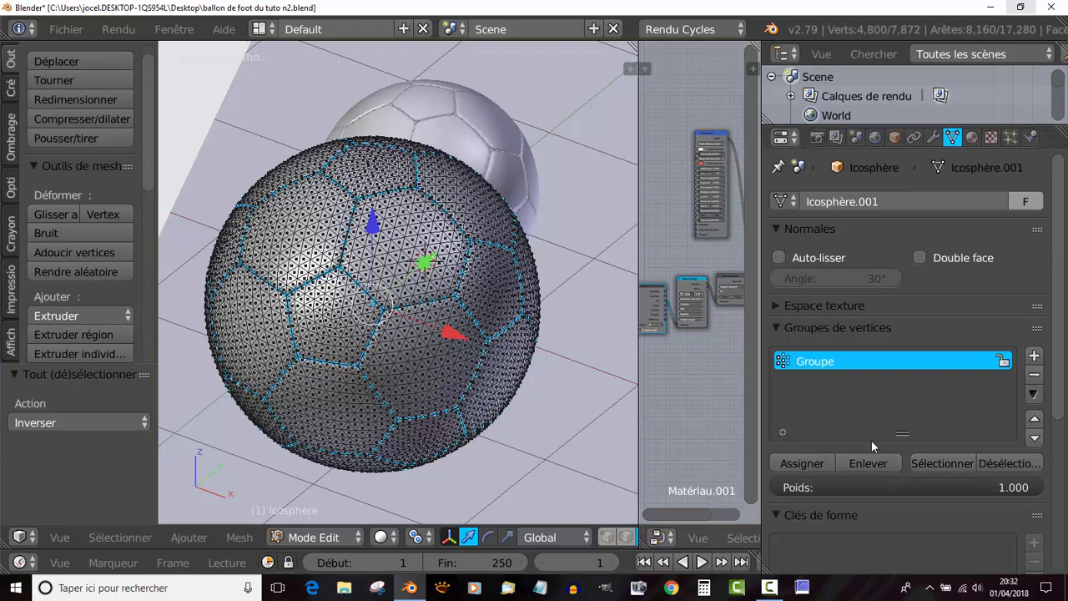
{"action": "left_click", "coordinate": [997, 463]}
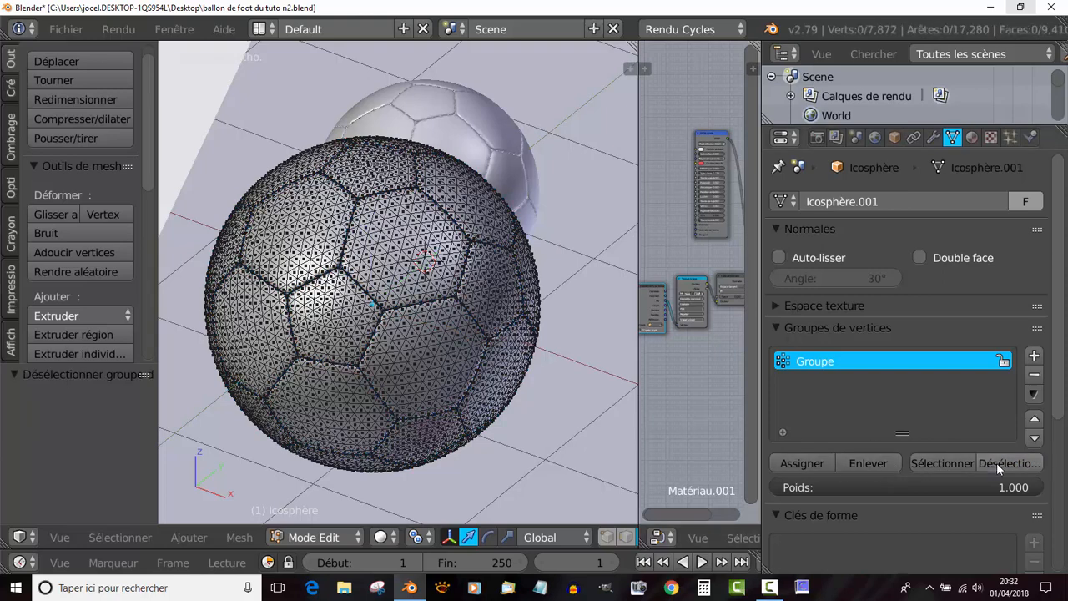
{"action": "left_click", "coordinate": [958, 463]}
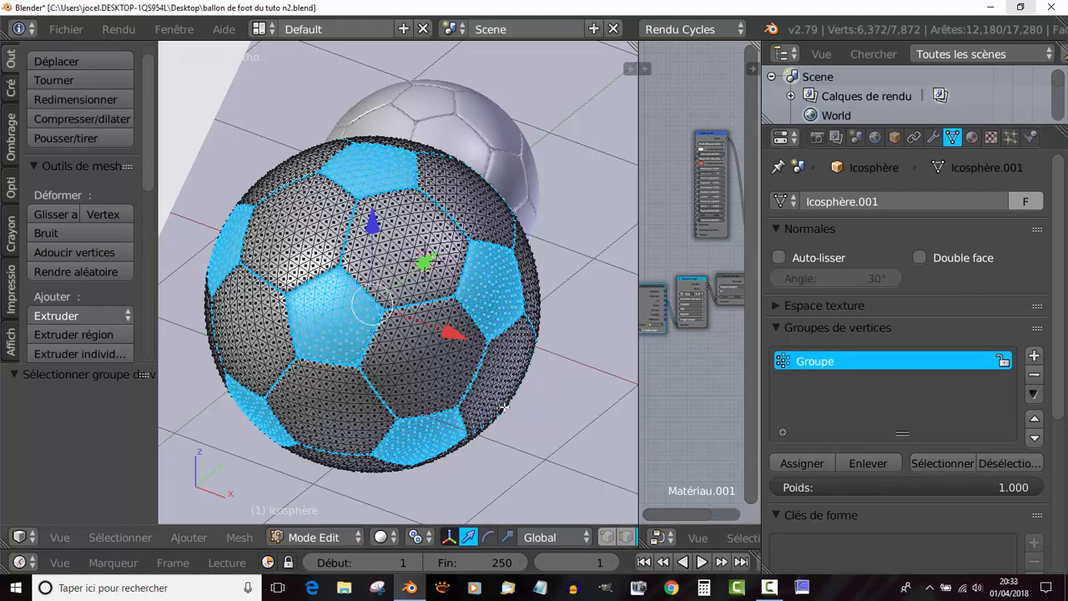
Step: Undo the last two group selection changes and add a second vertex group to the ball
{"action": "key", "text": "ctrl+z"}
{"action": "key", "text": "ctrl+z"}
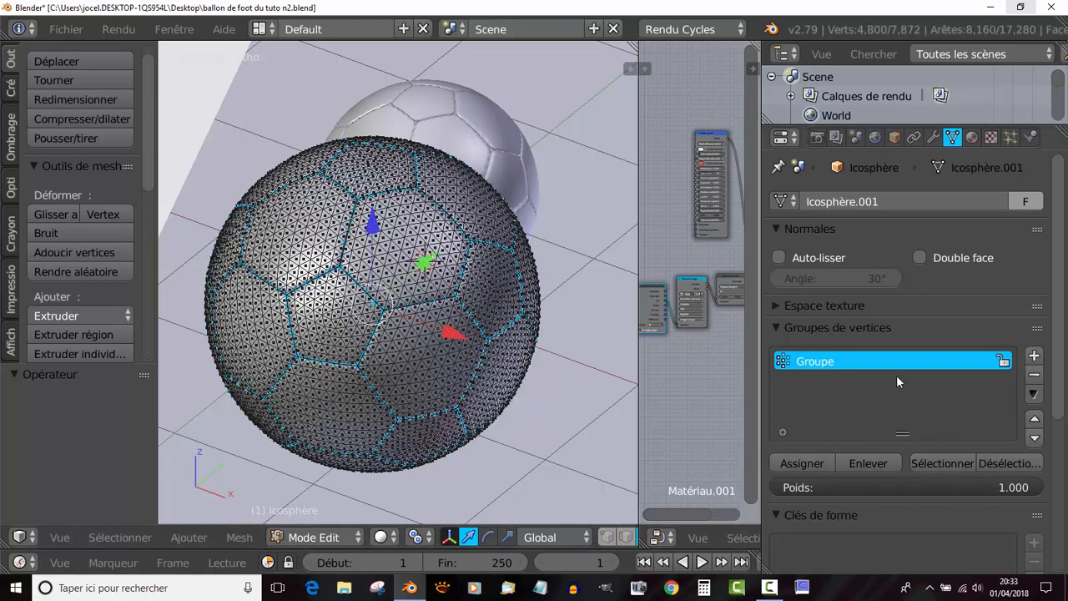
{"action": "scroll", "coordinate": [504, 367], "scroll_direction": "up", "scroll_amount": 1}
{"action": "scroll", "coordinate": [504, 367], "scroll_direction": "up", "scroll_amount": 6}
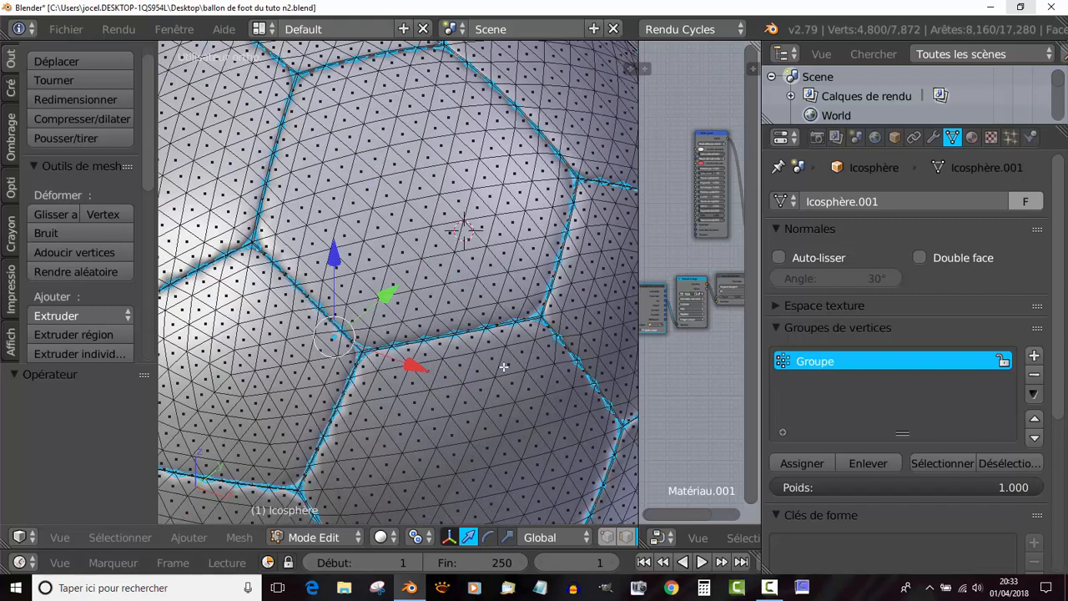
{"action": "scroll", "coordinate": [941, 406], "scroll_direction": "down", "scroll_amount": 3}
{"action": "scroll", "coordinate": [493, 384], "scroll_direction": "down", "scroll_amount": 4}
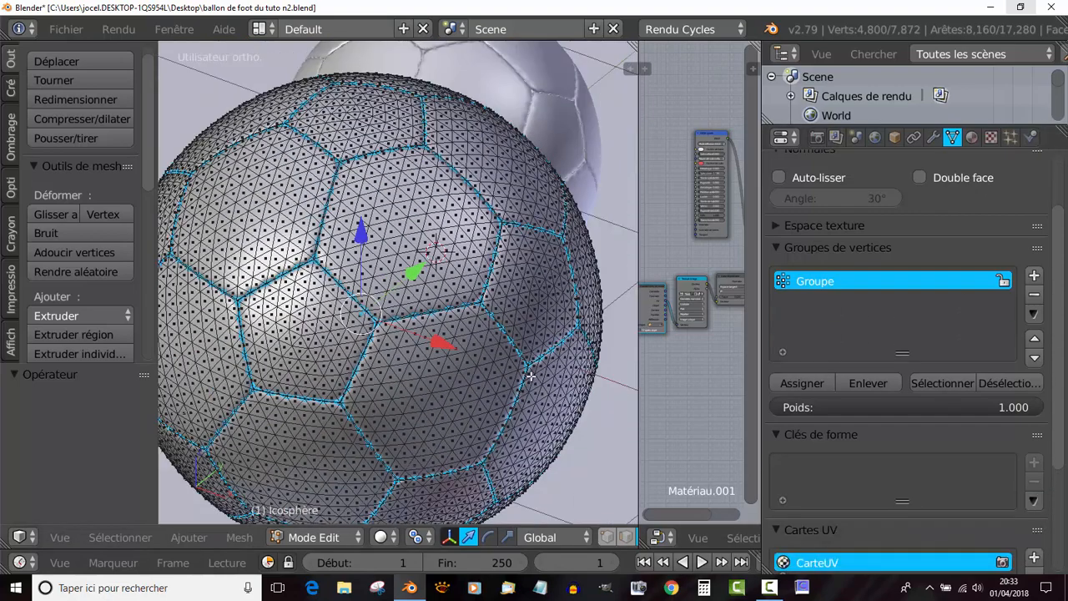
{"action": "left_click", "coordinate": [1034, 275]}
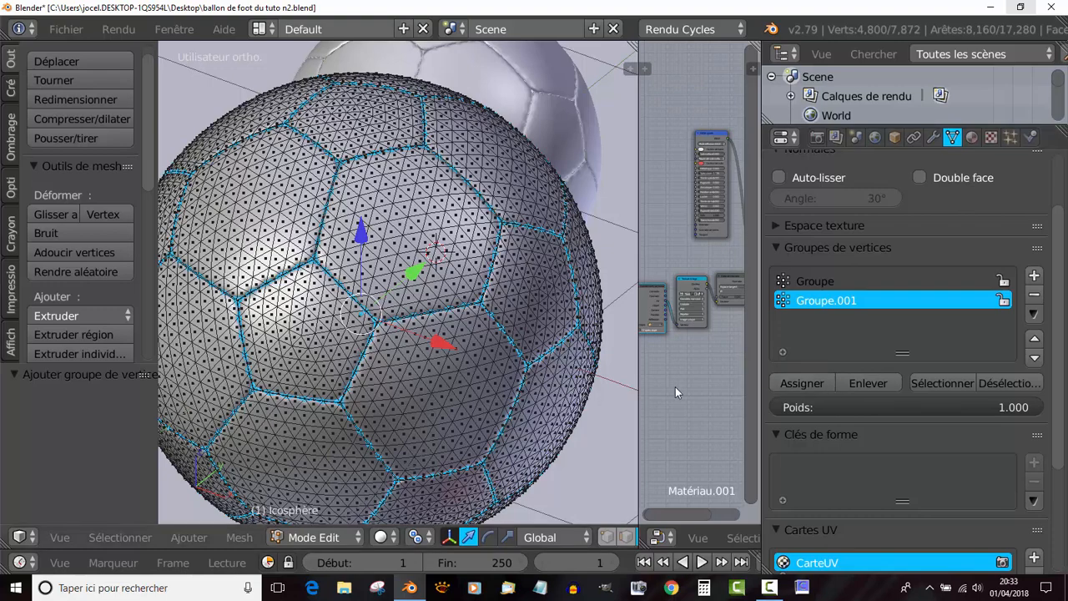
Step: Deselect the whole mesh in Mode Edit and collapse the Groupes de vertices settings
{"action": "key", "text": "Tab"}
{"action": "key", "text": "Tab"}
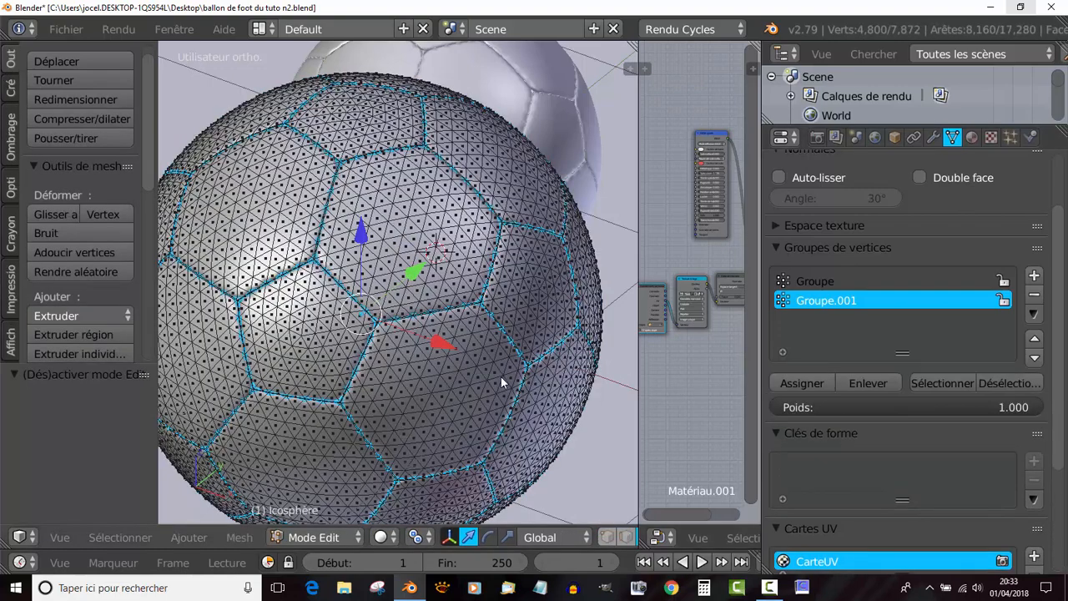
{"action": "key", "text": "a"}
{"action": "key", "text": "a"}
{"action": "left_click", "coordinate": [776, 247]}
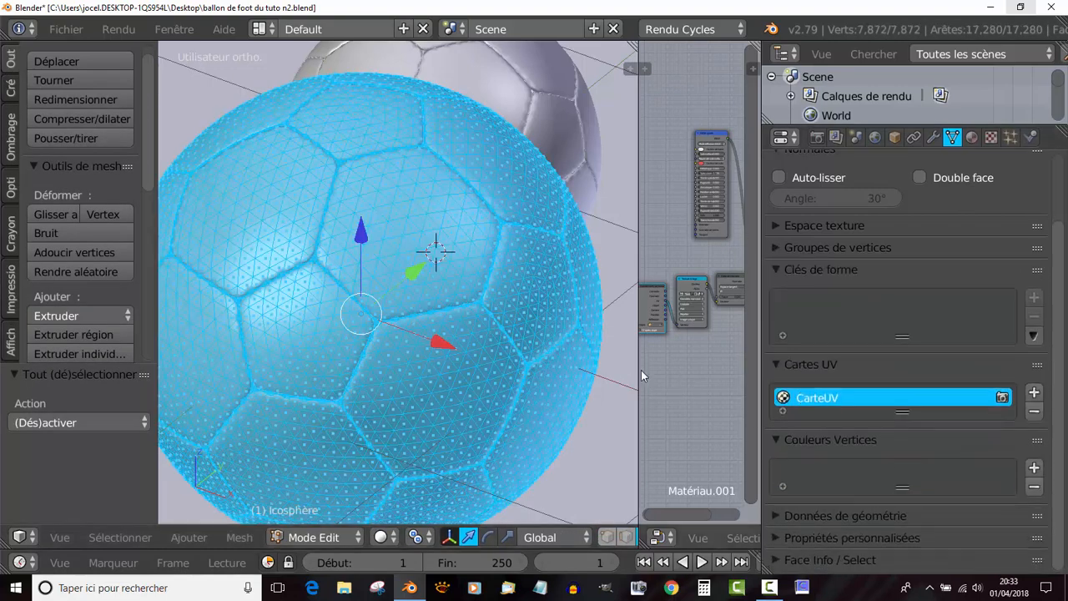
{"action": "key", "text": "a"}
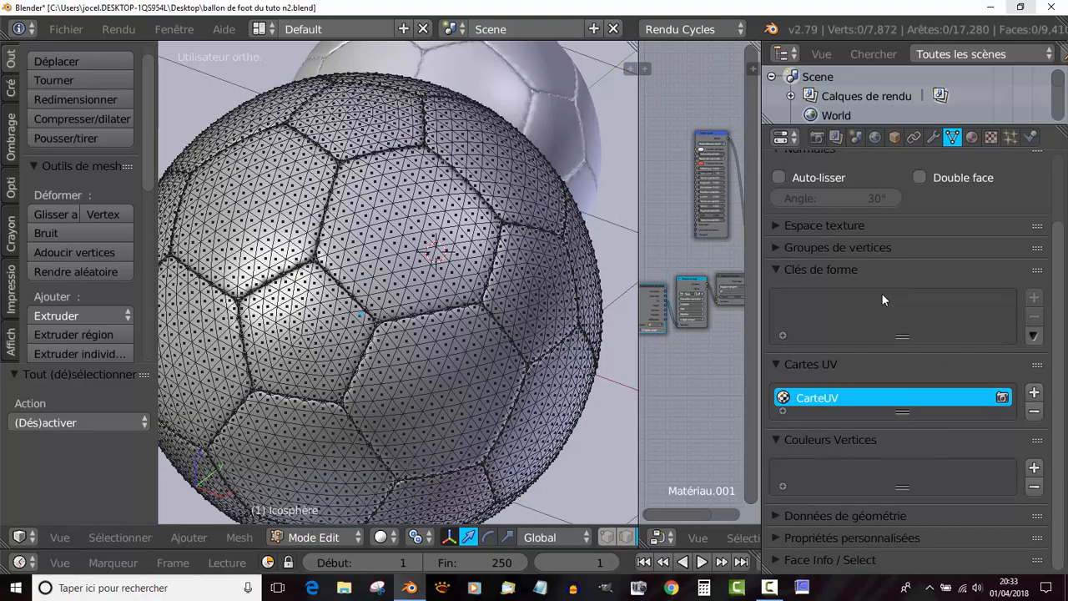
Step: Expand the Groupes de vertices settings and select the seam faces belonging to Groupe.001
{"action": "left_click", "coordinate": [795, 249]}
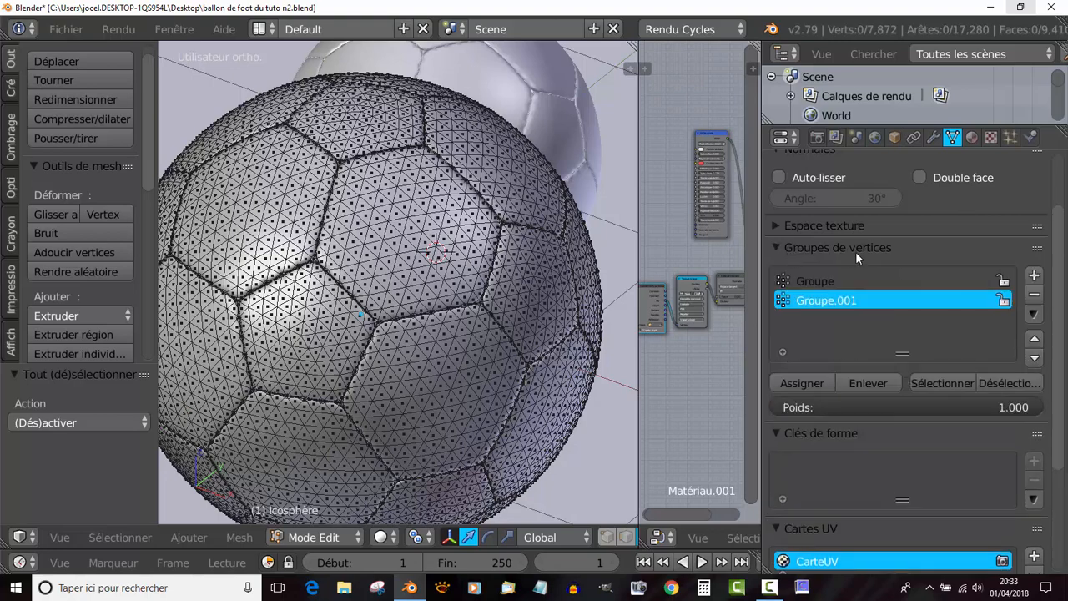
{"action": "left_click", "coordinate": [955, 380]}
{"action": "scroll", "coordinate": [397, 401], "scroll_direction": "up", "scroll_amount": 4}
{"action": "scroll", "coordinate": [398, 401], "scroll_direction": "up", "scroll_amount": 6}
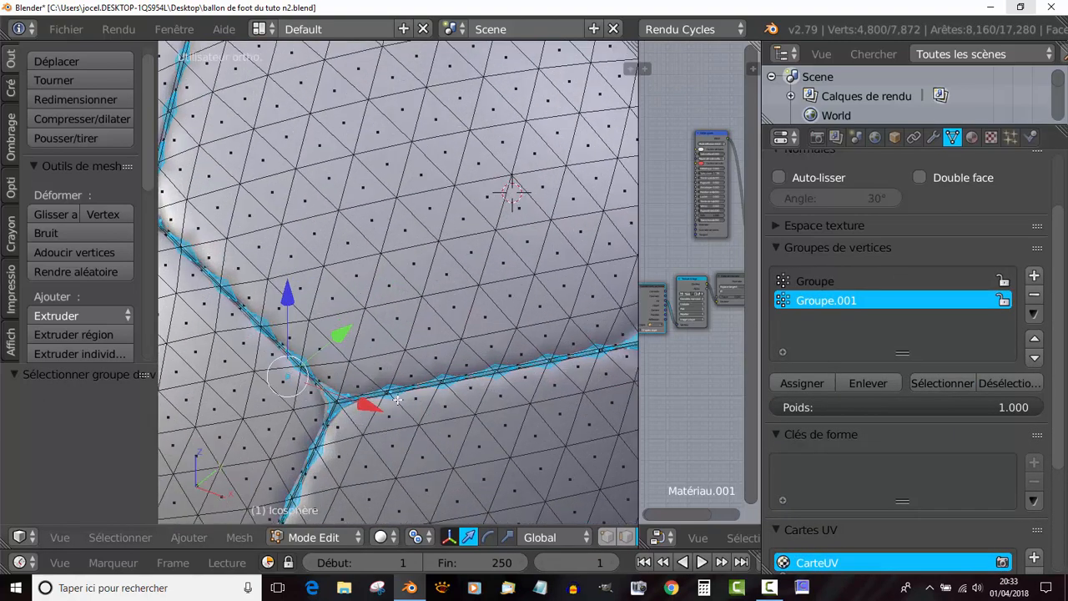
{"action": "scroll", "coordinate": [398, 401], "scroll_direction": "down", "scroll_amount": 10}
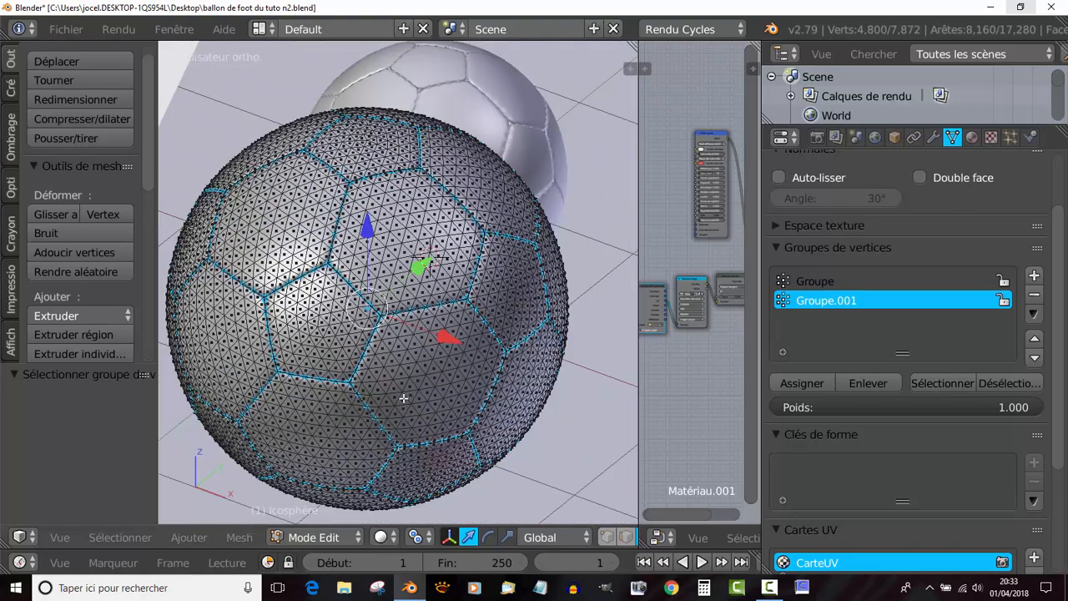
Step: Set the 3D view shading to Rendu and inspect the seams between the ball's panels up close
{"action": "left_click", "coordinate": [383, 538]}
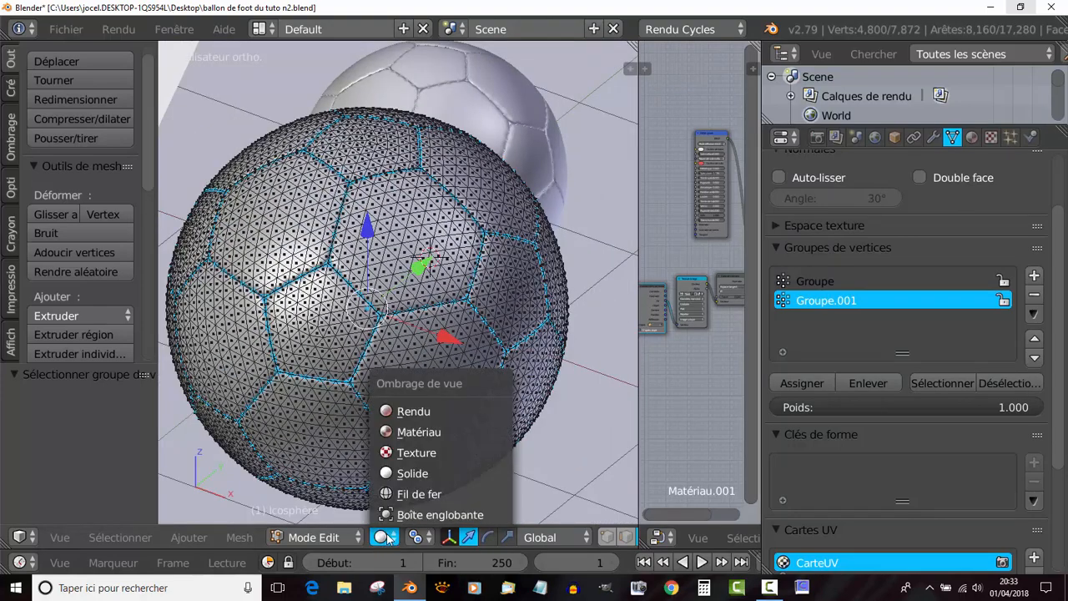
{"action": "left_click", "coordinate": [322, 538]}
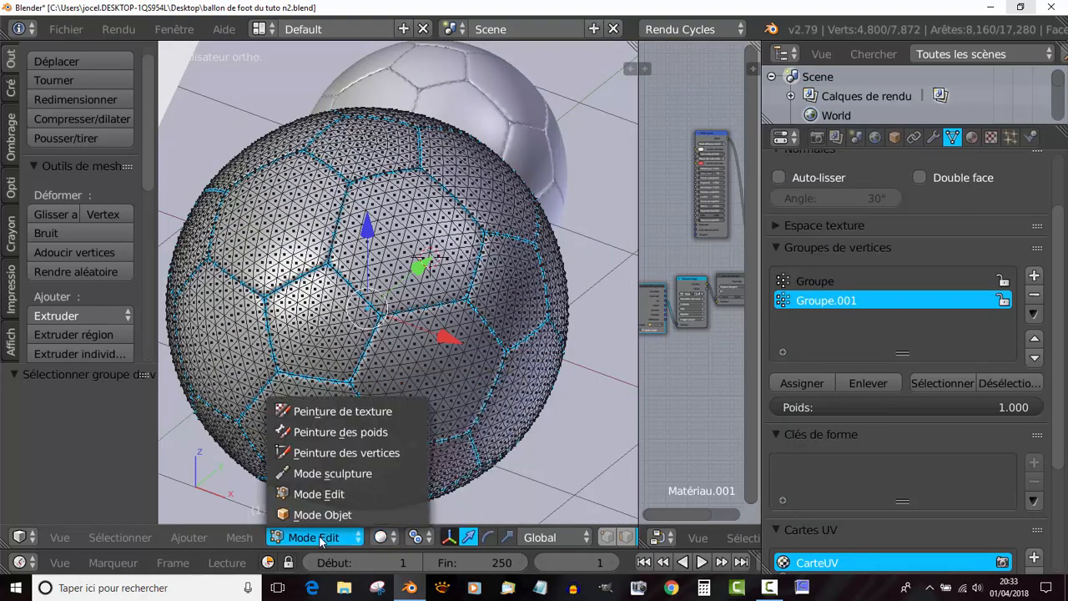
{"action": "left_click", "coordinate": [418, 537]}
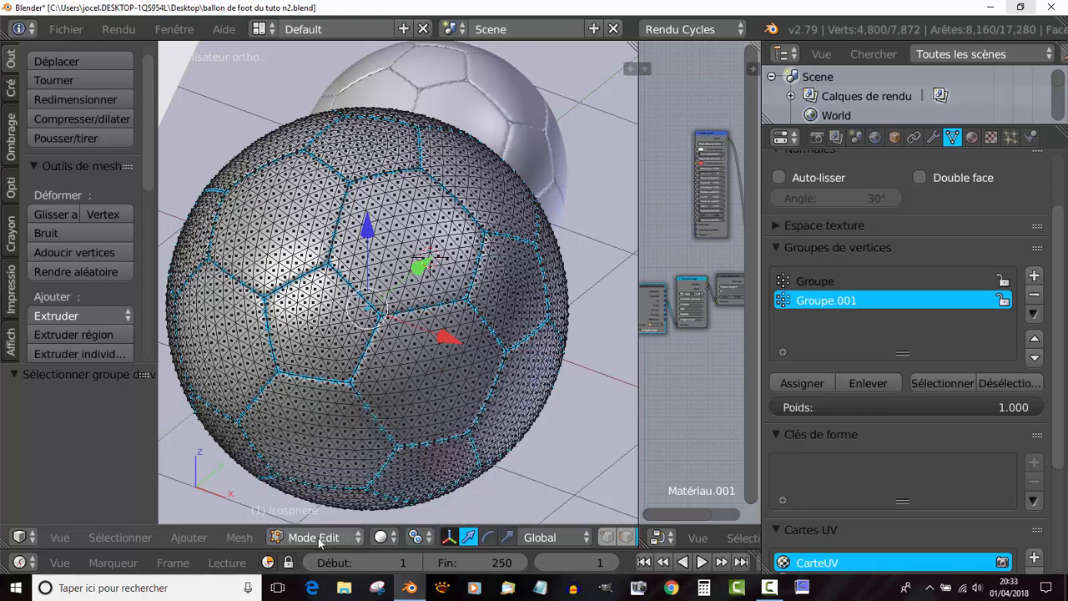
{"action": "left_click", "coordinate": [382, 538]}
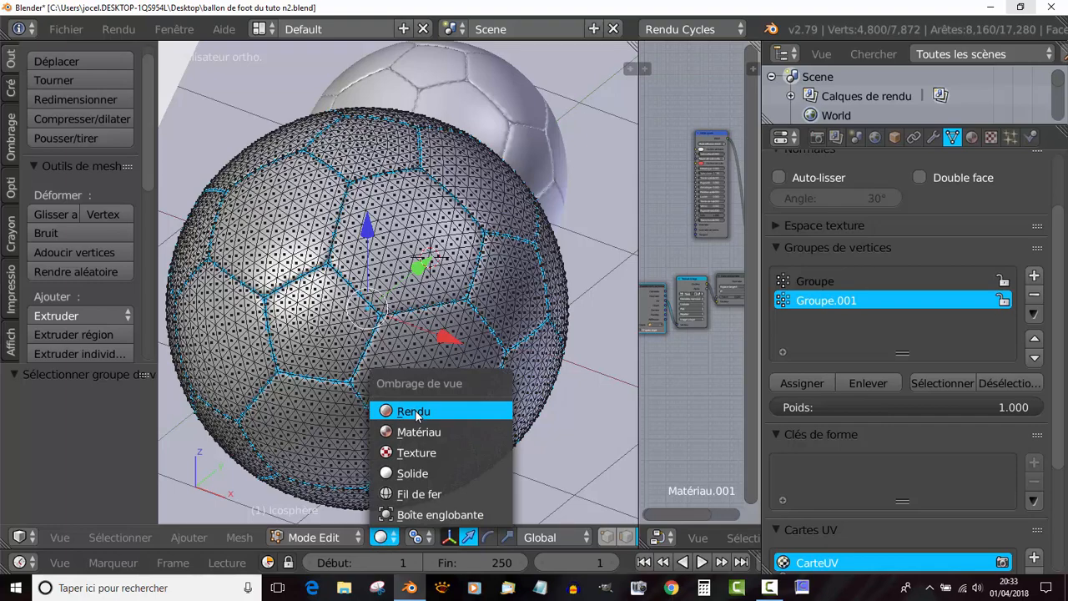
{"action": "left_click", "coordinate": [416, 410]}
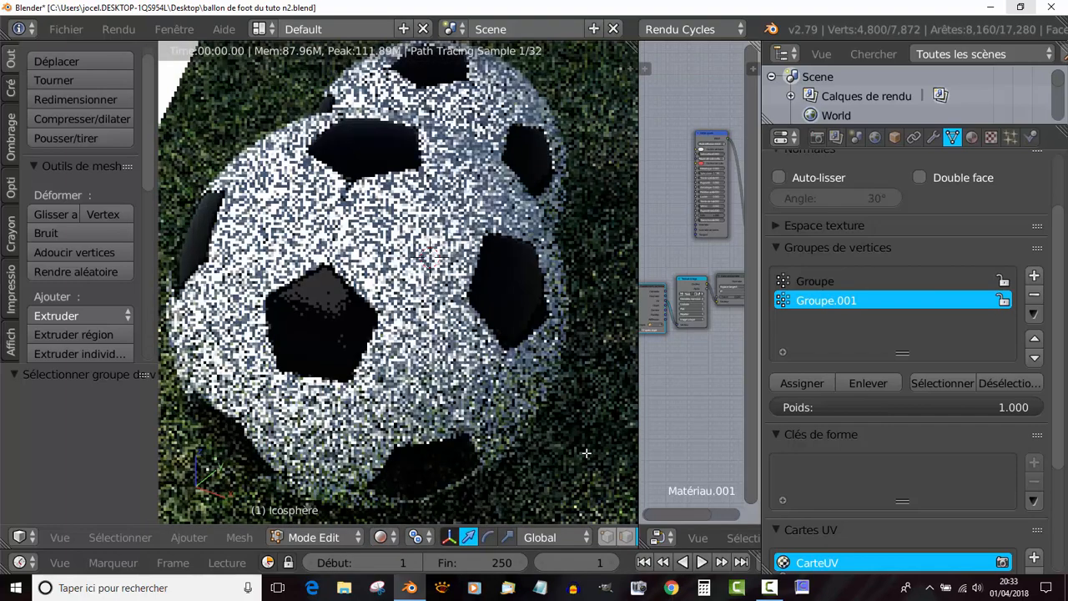
{"action": "scroll", "coordinate": [556, 466], "scroll_direction": "up", "scroll_amount": 3}
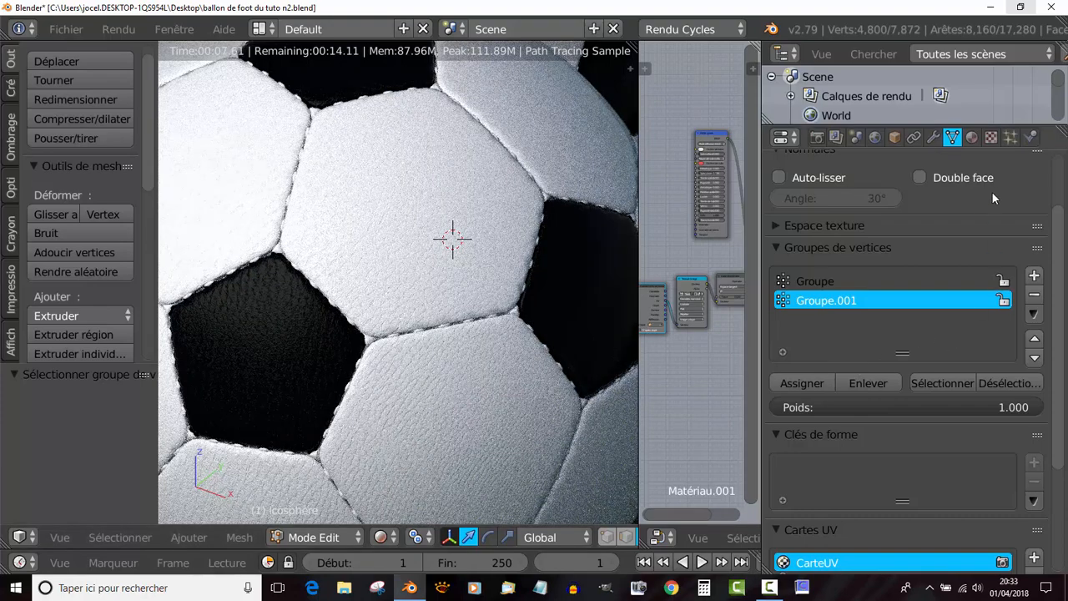
Step: Add a third material slot with a new material, darken its Couleur to about 0.026 grey, and assign it to the selected seams
{"action": "left_click", "coordinate": [972, 137]}
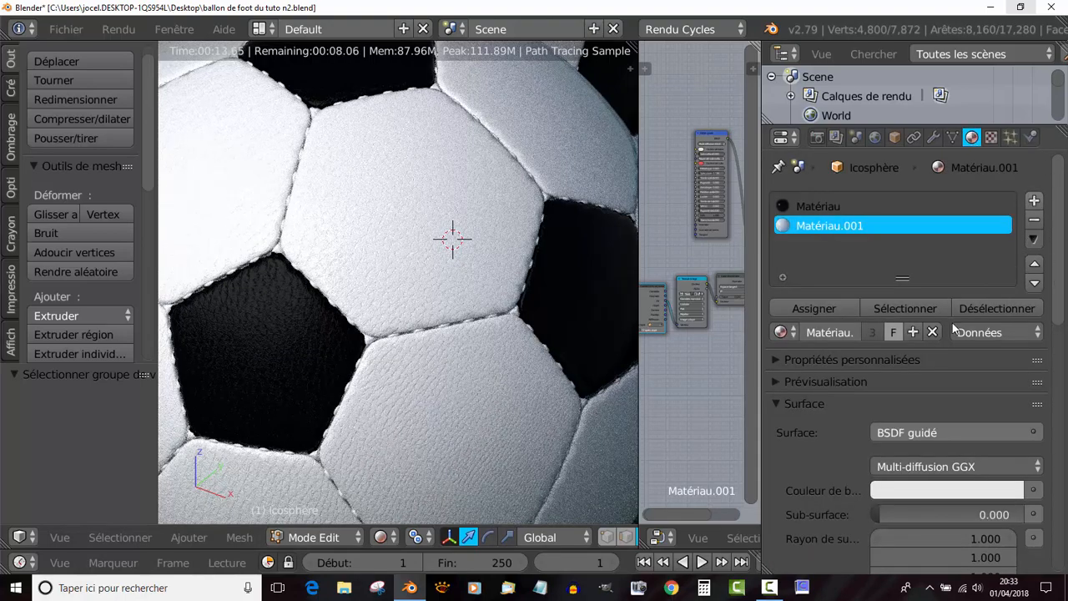
{"action": "left_click", "coordinate": [1034, 201]}
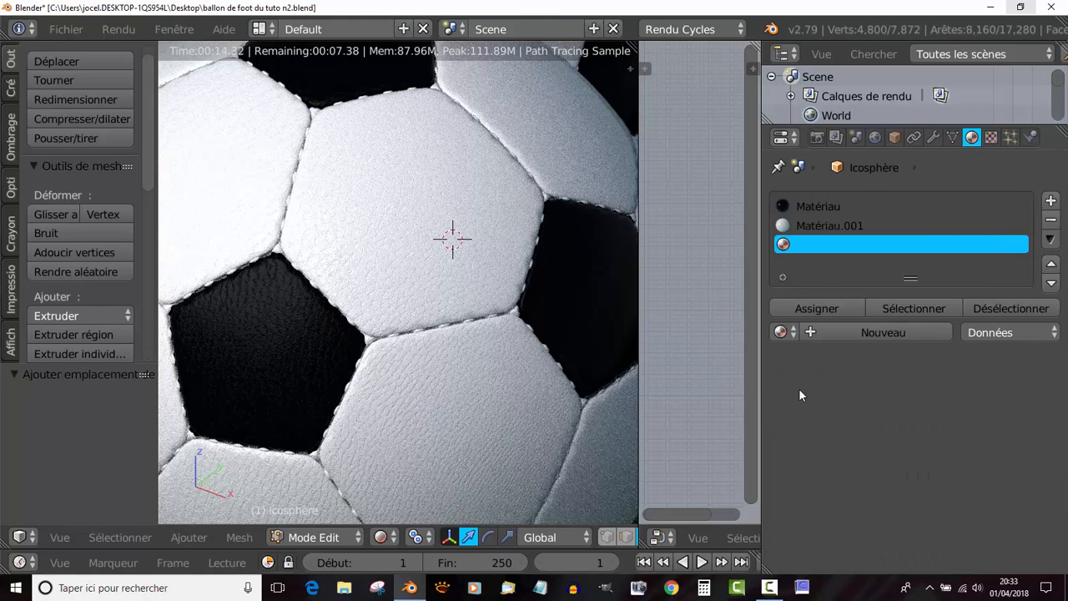
{"action": "left_click", "coordinate": [898, 329]}
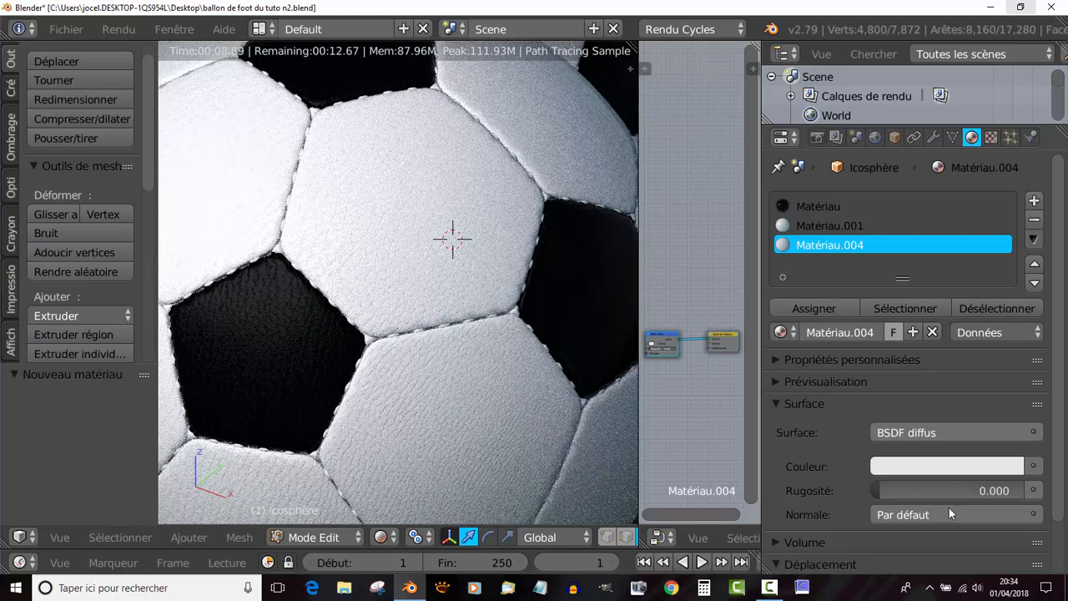
{"action": "left_click", "coordinate": [952, 467]}
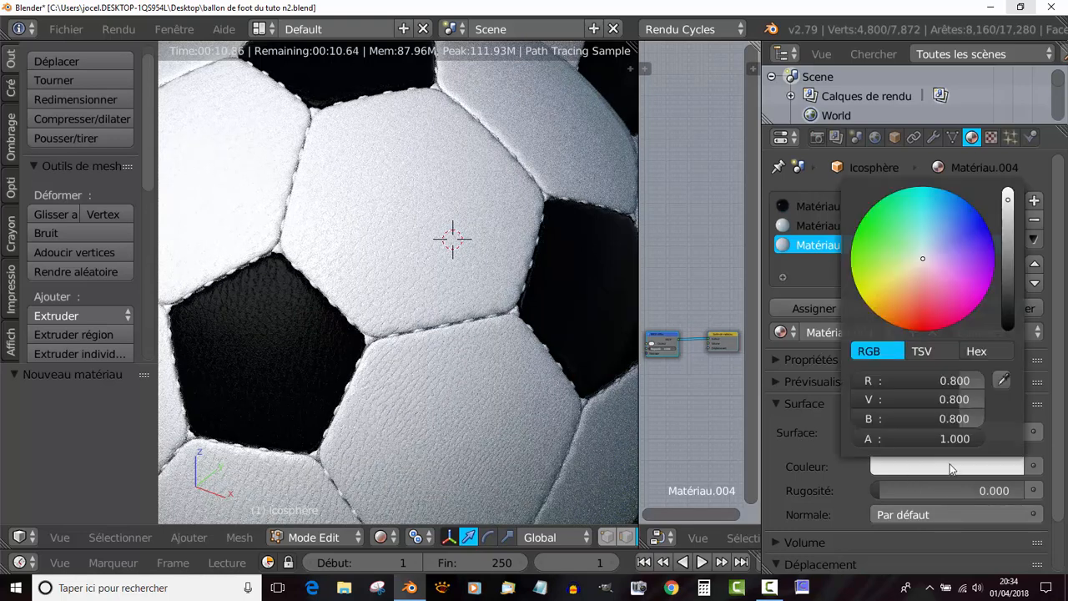
{"action": "left_click_drag", "start_coordinate": [1008, 201], "coordinate": [1008, 305]}
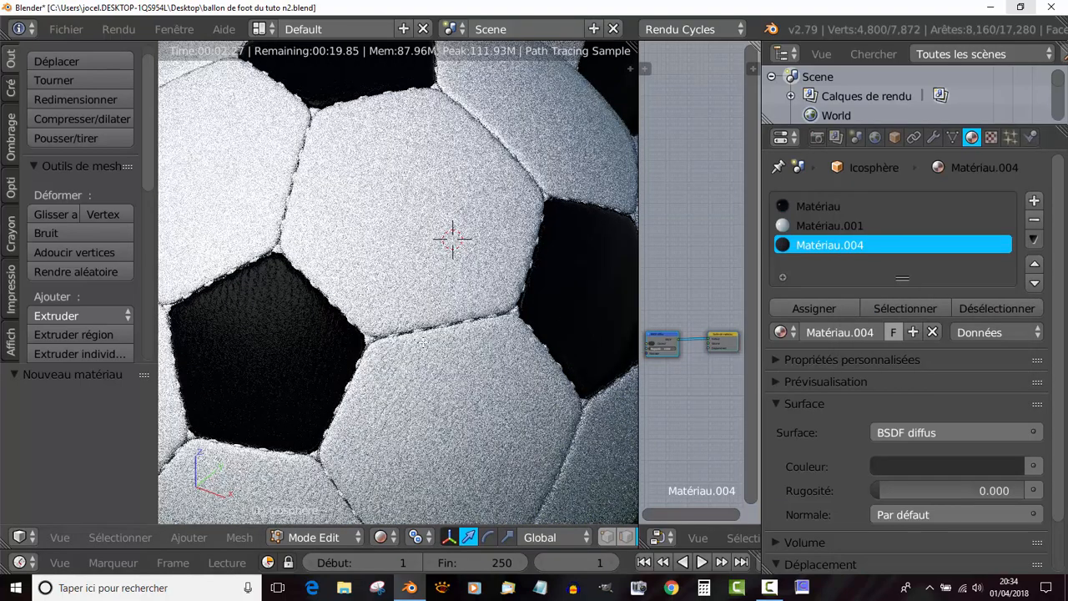
{"action": "left_click", "coordinate": [808, 306]}
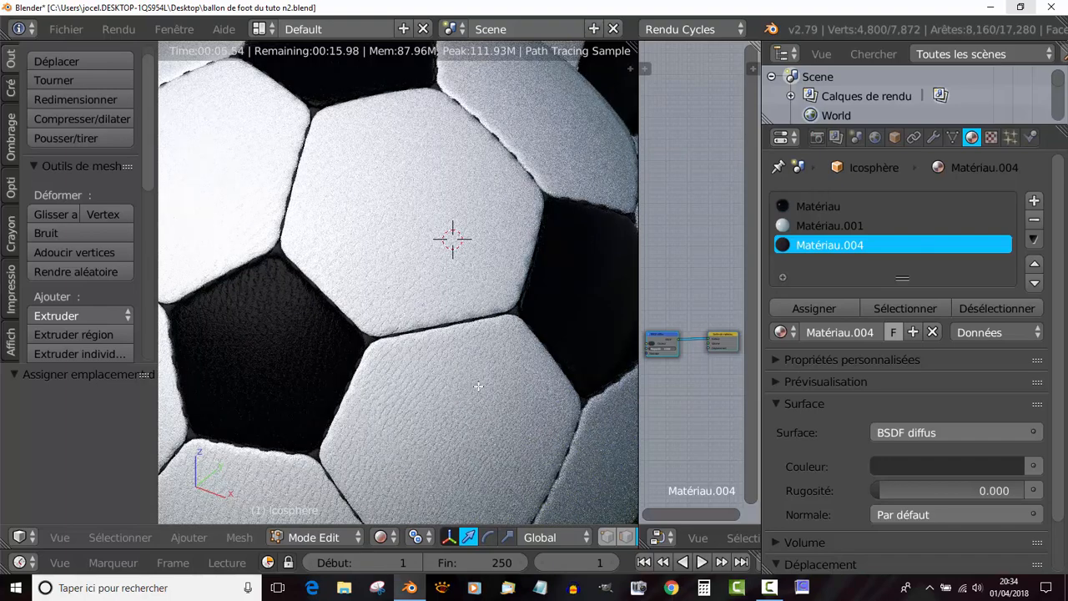
Step: Change the seam material's Couleur to a medium-bright red and view the whole ball
{"action": "left_click", "coordinate": [929, 467]}
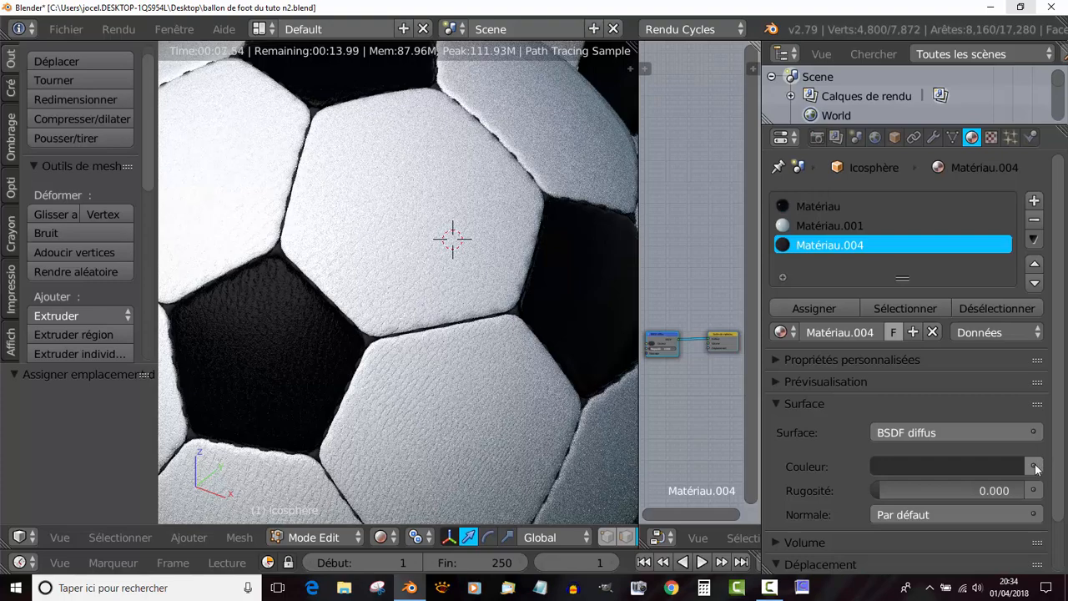
{"action": "left_click", "coordinate": [1001, 465]}
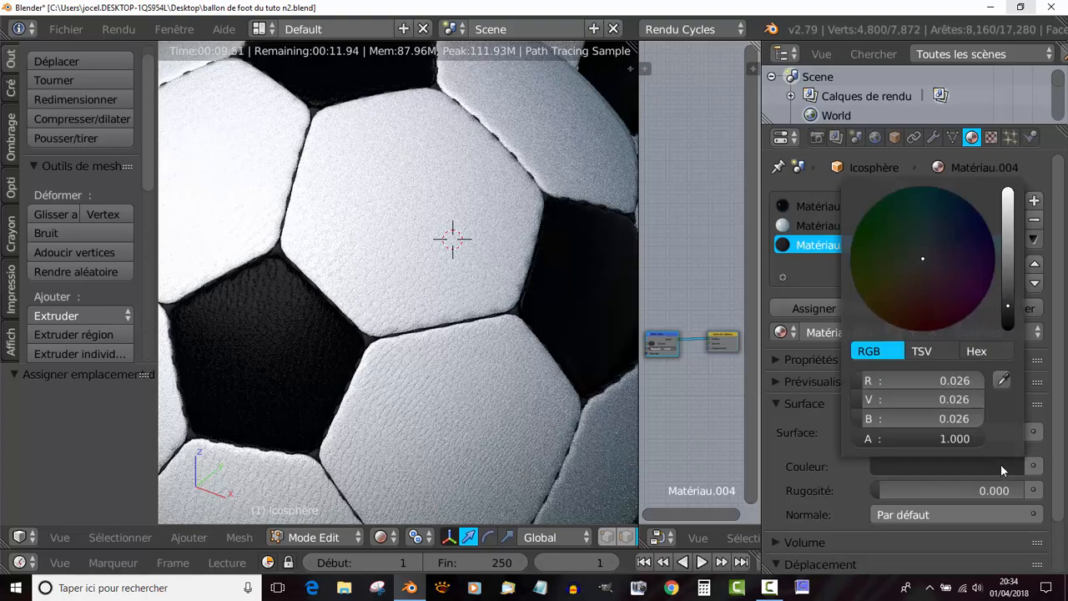
{"action": "left_click_drag", "start_coordinate": [1009, 306], "coordinate": [969, 283]}
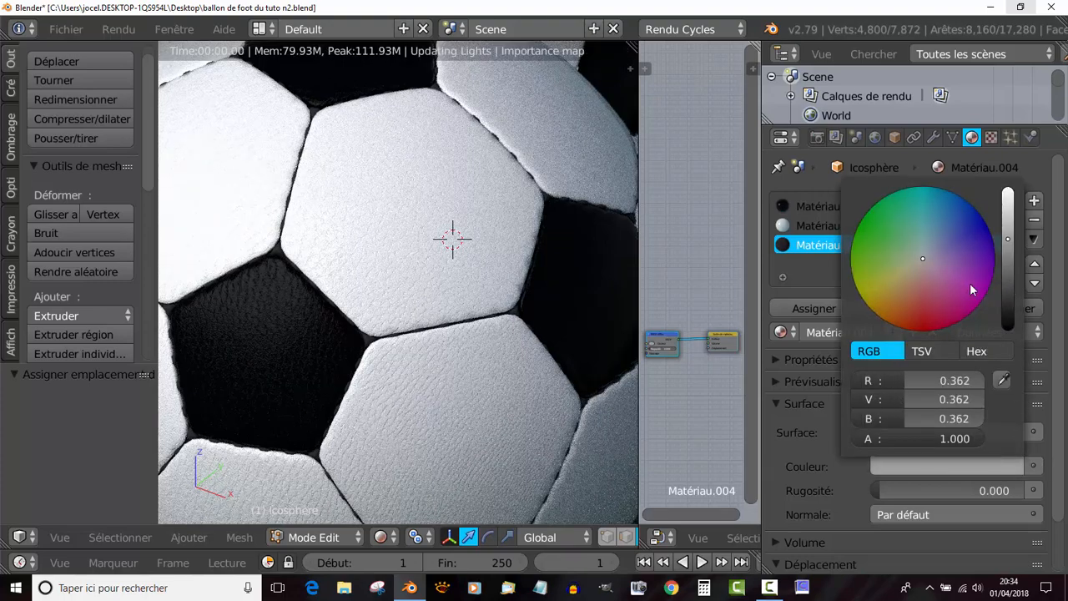
{"action": "left_click", "coordinate": [928, 315]}
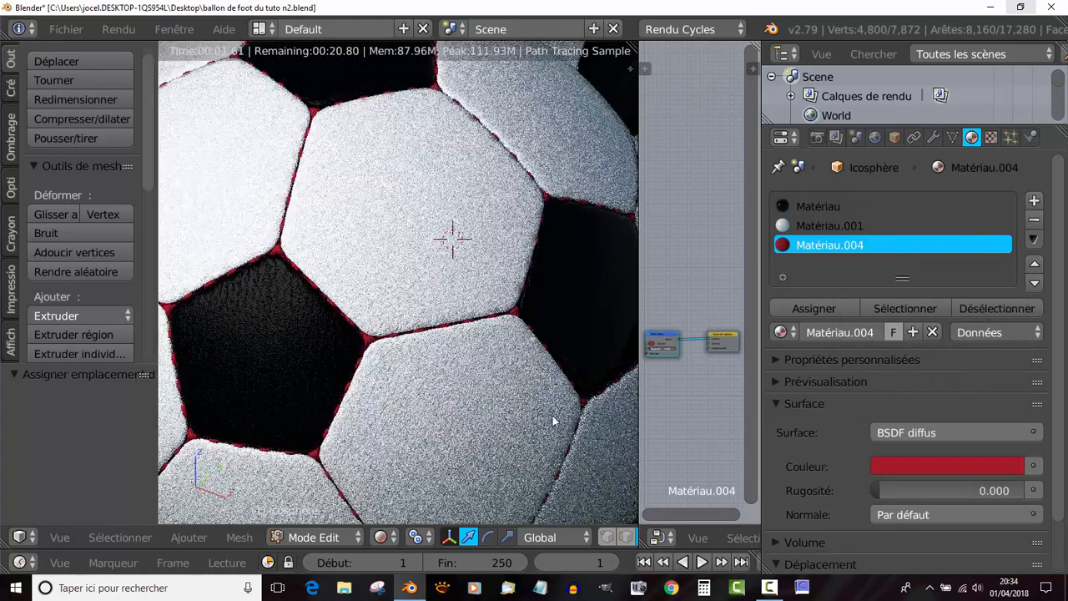
{"action": "scroll", "coordinate": [451, 394], "scroll_direction": "down", "scroll_amount": 2}
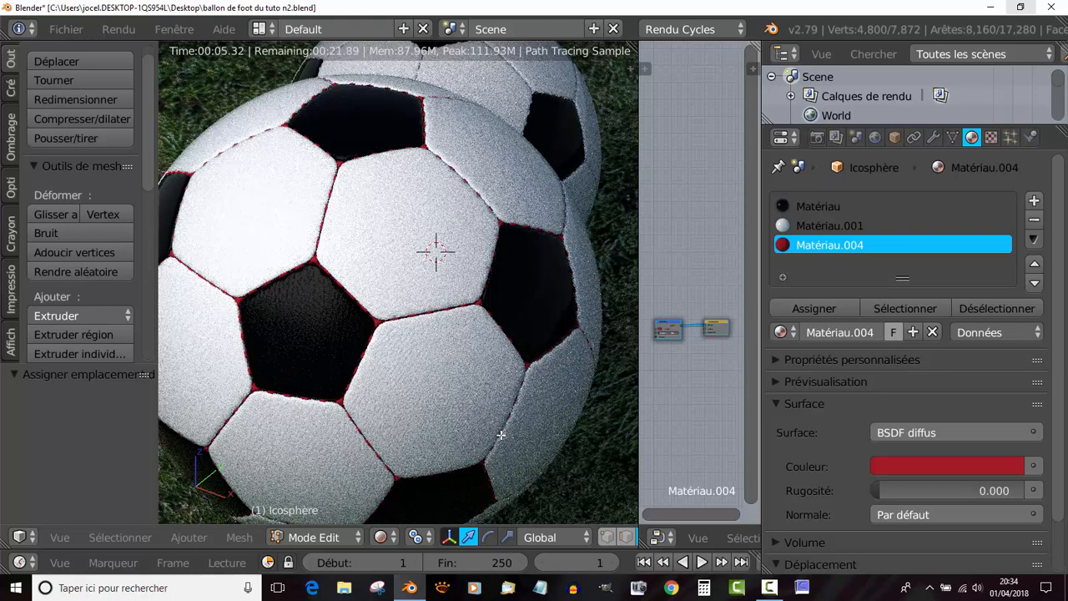
Step: Darken the seam material's Couleur to a nearly black red and examine the seams up close
{"action": "left_click", "coordinate": [941, 463]}
{"action": "left_click_drag", "start_coordinate": [1008, 247], "coordinate": [981, 334]}
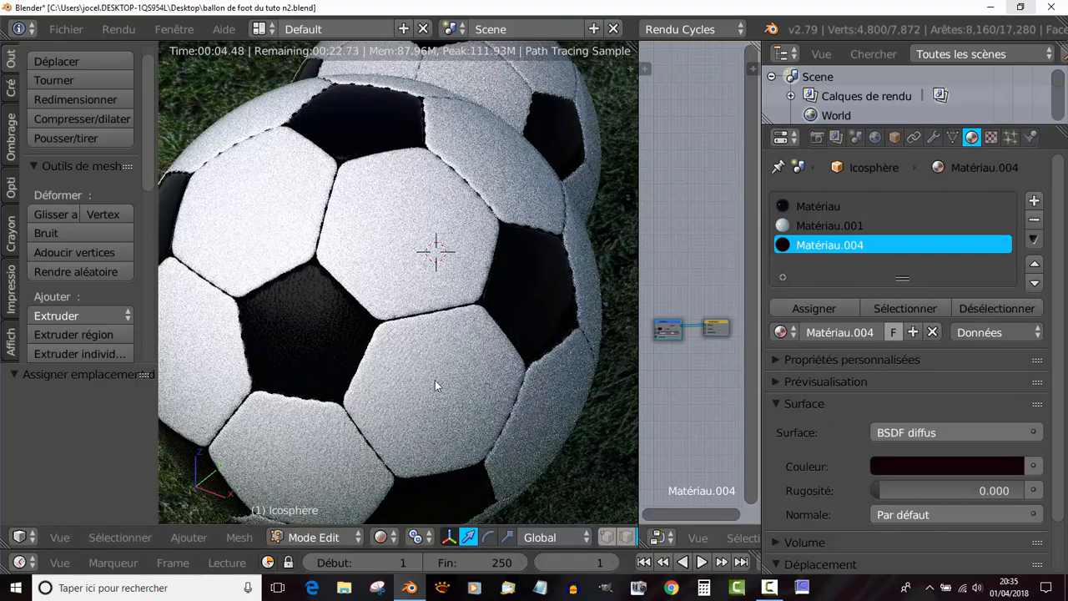
{"action": "scroll", "coordinate": [435, 380], "scroll_direction": "up", "scroll_amount": 3}
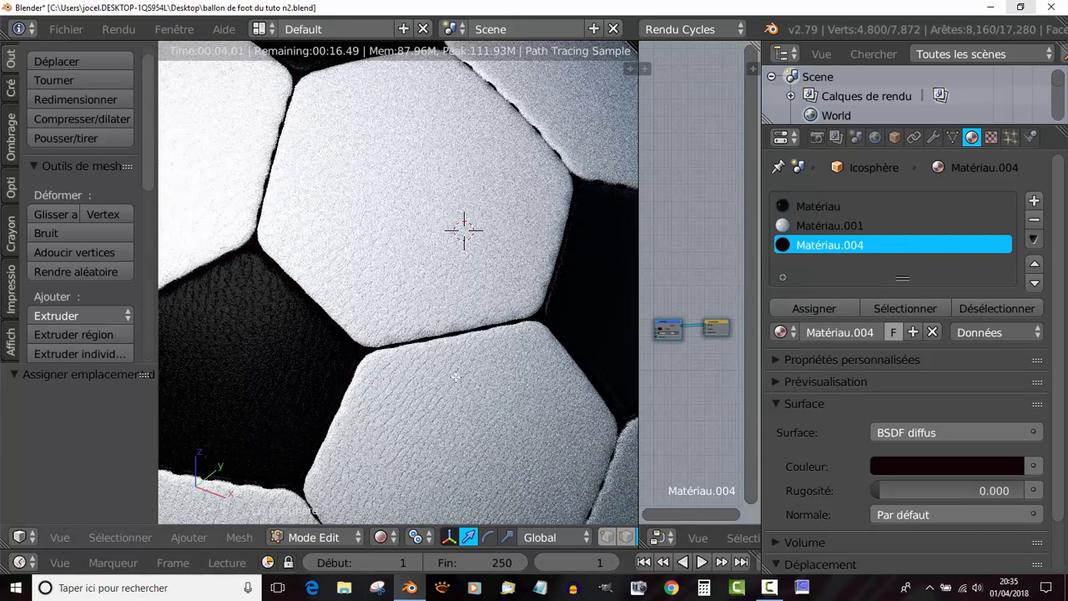
{"action": "scroll", "coordinate": [463, 384], "scroll_direction": "up", "scroll_amount": 1}
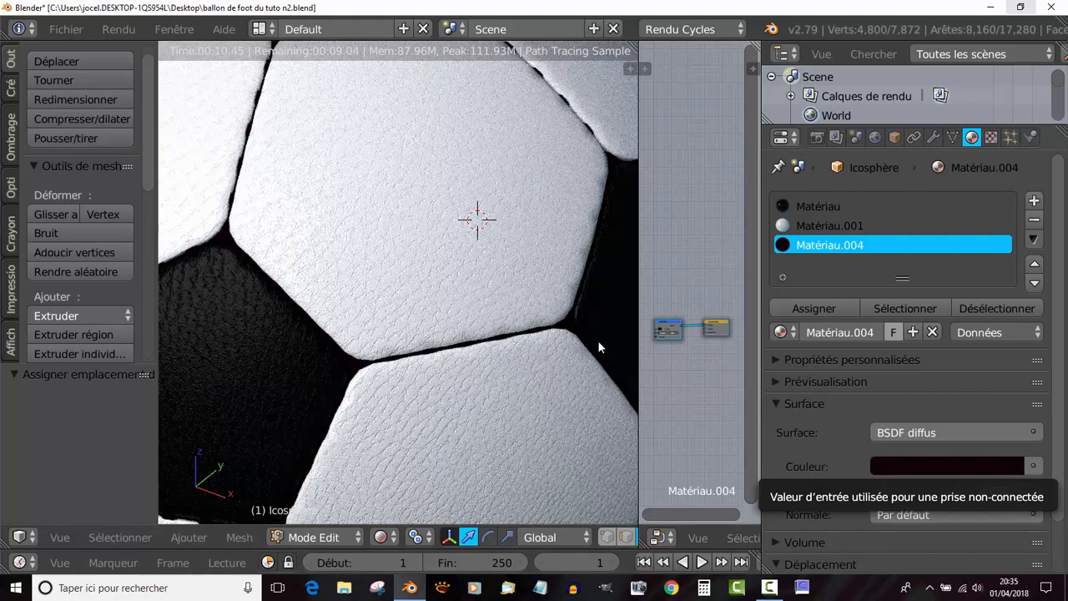
Step: Brighten the seam material's Couleur and remove its red saturation to get a near-white with a slight pink tint
{"action": "left_click", "coordinate": [937, 465]}
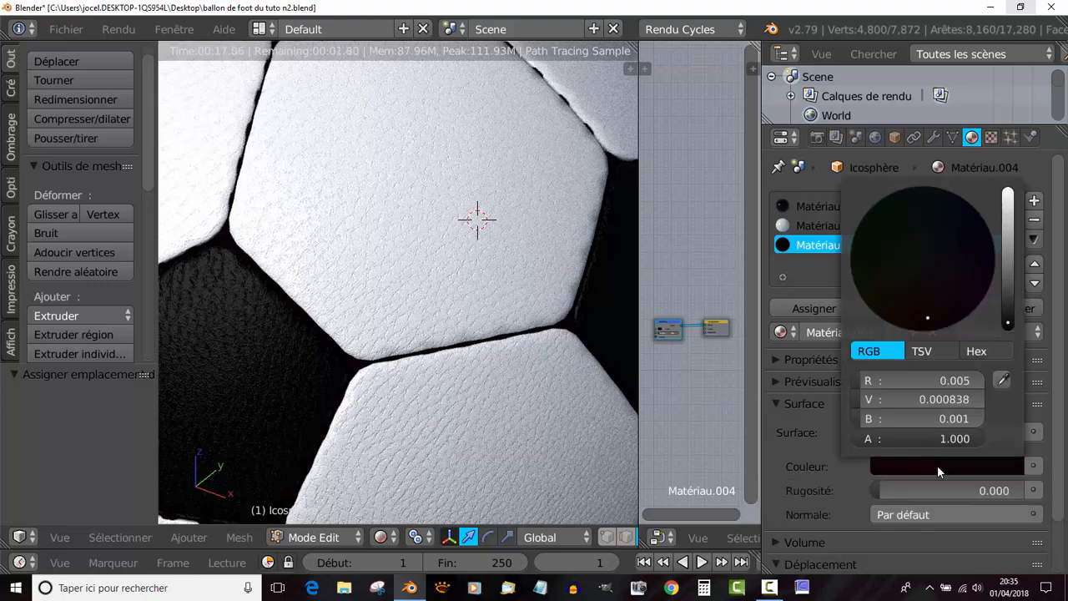
{"action": "left_click", "coordinate": [1010, 207]}
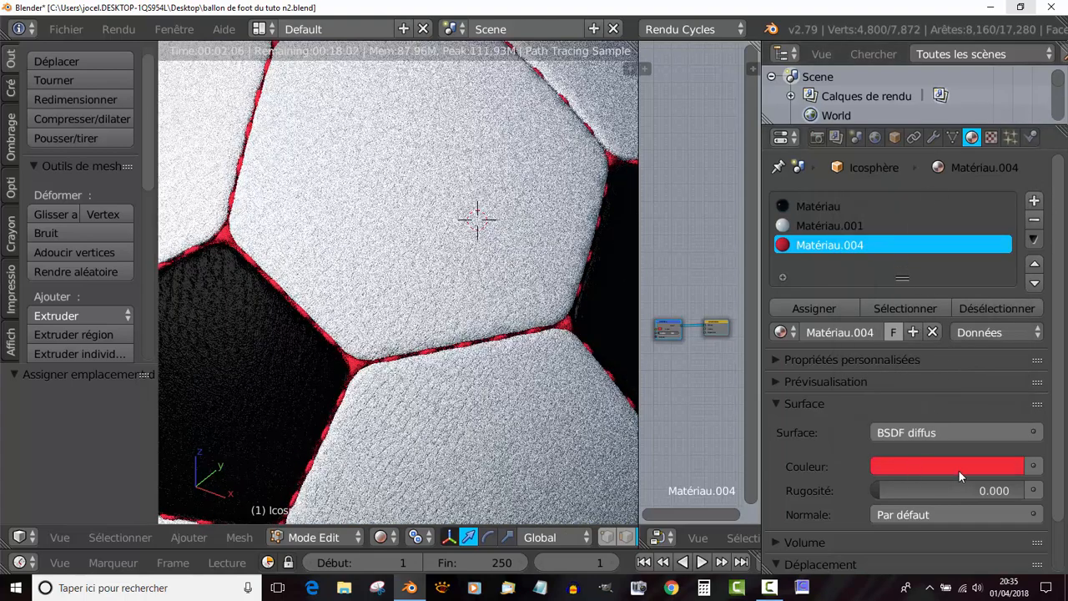
{"action": "left_click", "coordinate": [959, 470]}
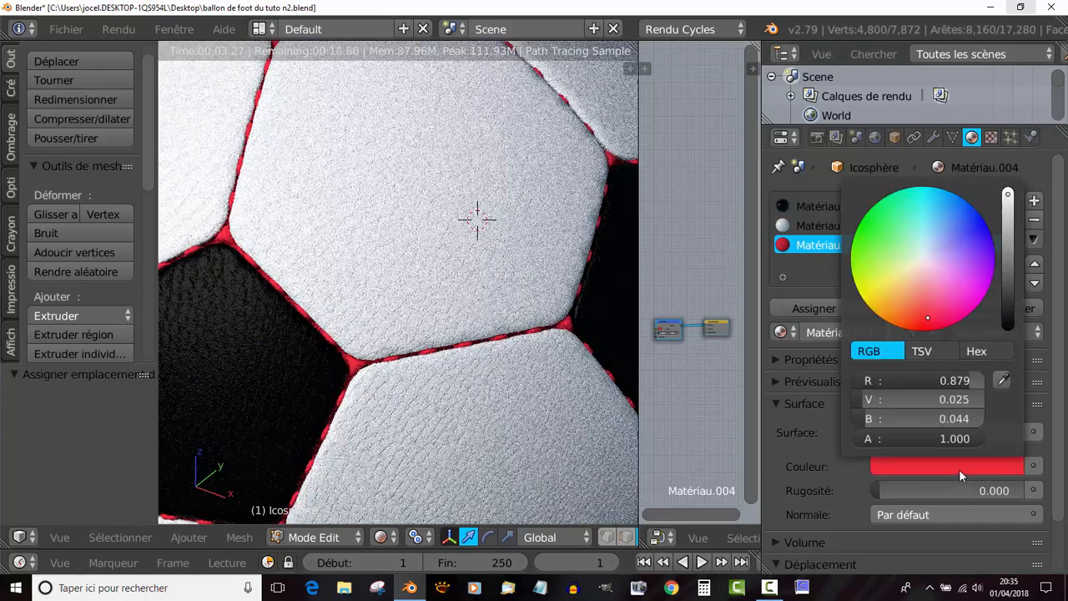
{"action": "left_click", "coordinate": [925, 259]}
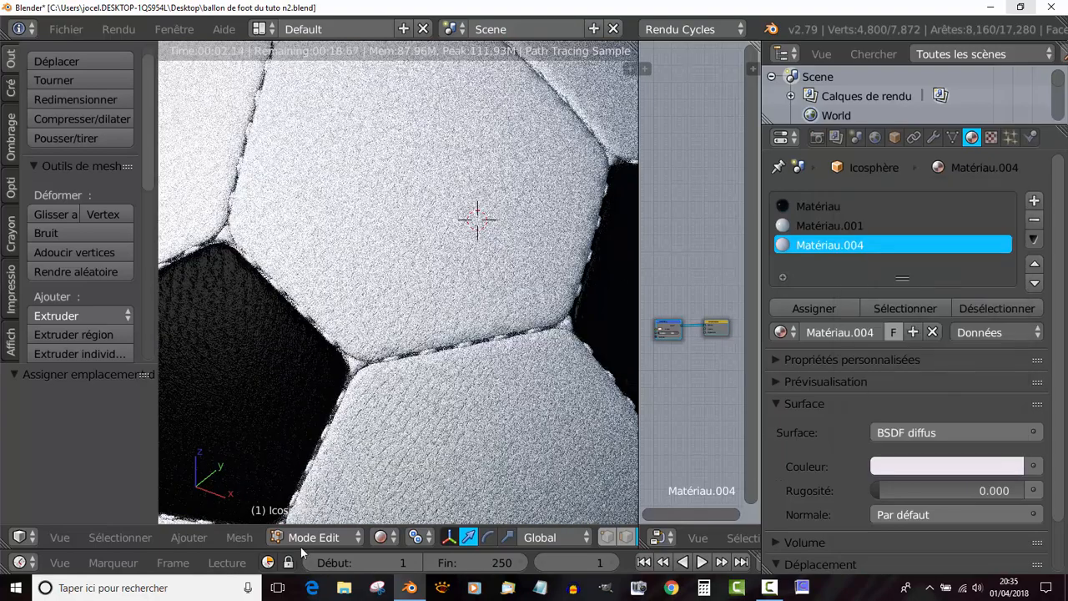
Step: Place the 3D cursor on the lower white panel and set the 3D view shading to Matériau
{"action": "left_click", "coordinate": [406, 439]}
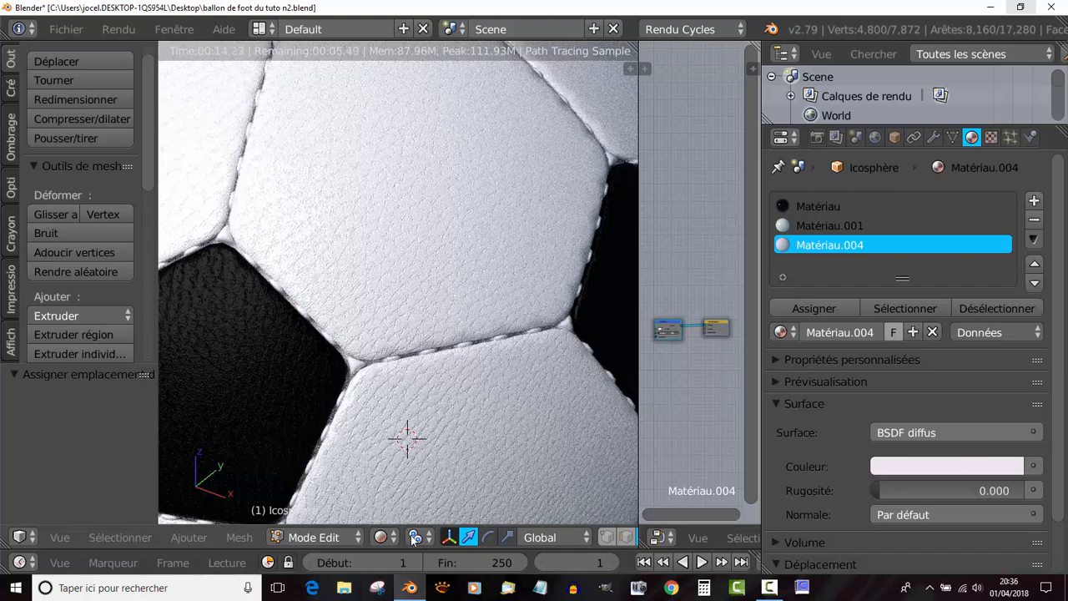
{"action": "left_click", "coordinate": [383, 539]}
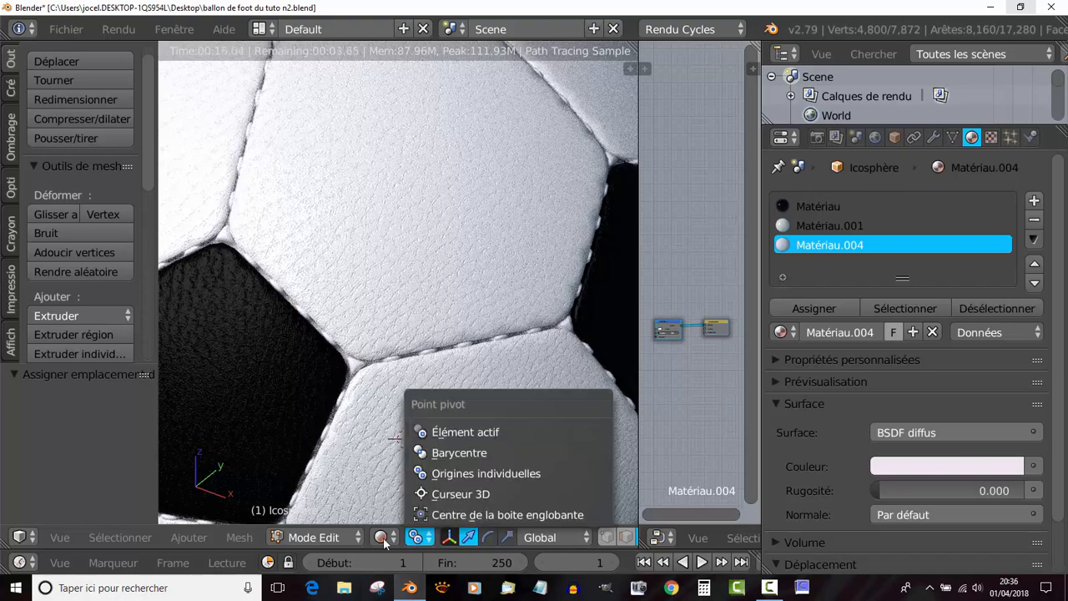
{"action": "left_click", "coordinate": [383, 541]}
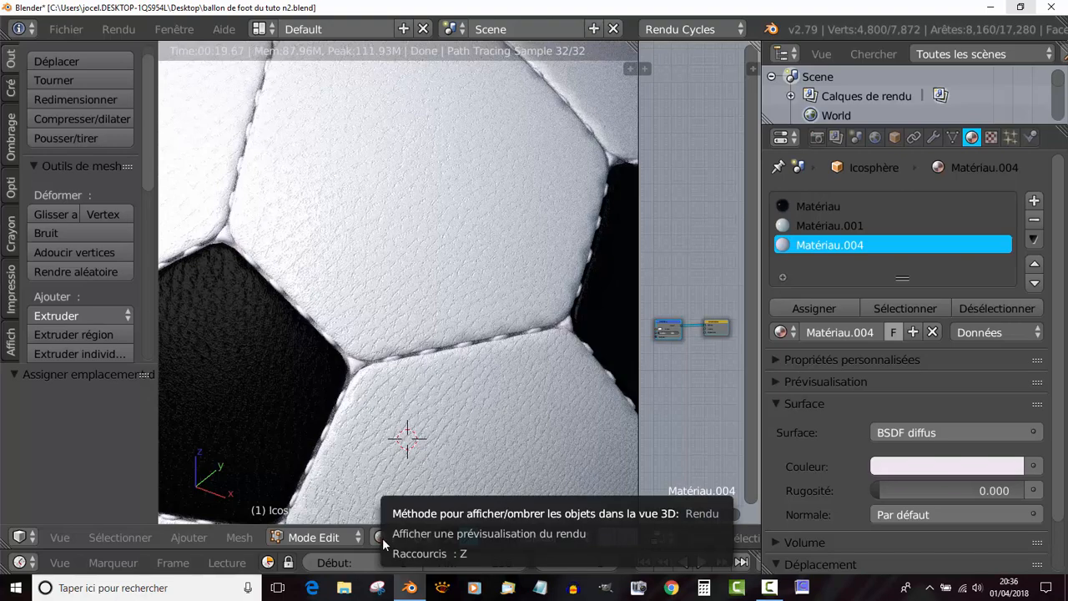
{"action": "left_click", "coordinate": [383, 538]}
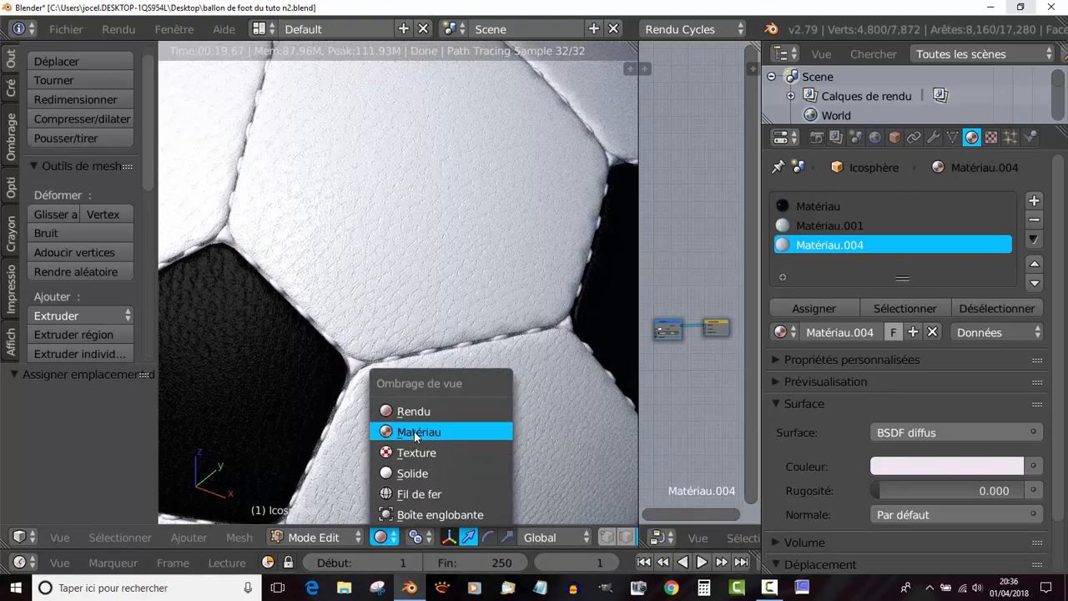
{"action": "left_click", "coordinate": [416, 433]}
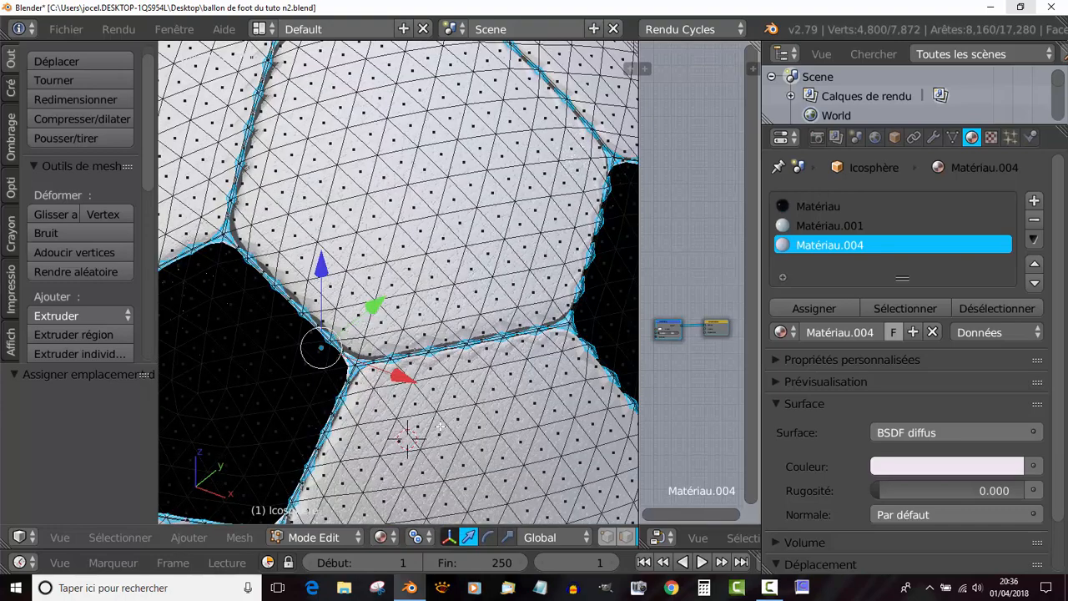
Step: Shrink the seam face selection by one step, working close up at a junction between panels
{"action": "scroll", "coordinate": [440, 427], "scroll_direction": "up", "scroll_amount": 6}
{"action": "scroll", "coordinate": [440, 426], "scroll_direction": "down", "scroll_amount": 2}
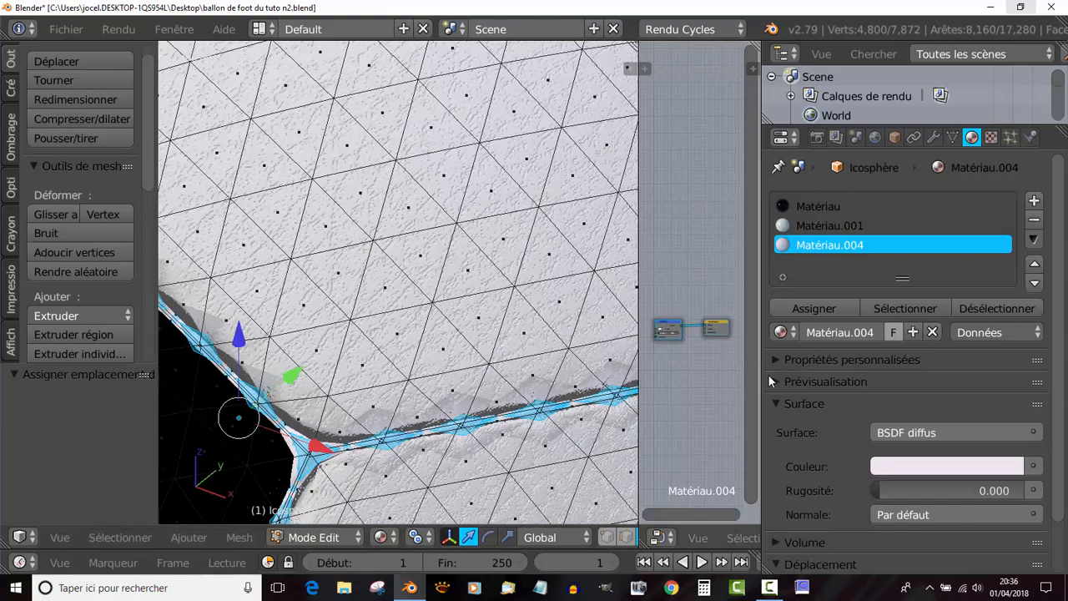
{"action": "middle_click_drag", "start_coordinate": [504, 451], "coordinate": [516, 311], "text": "shift"}
{"action": "scroll", "coordinate": [497, 367], "scroll_direction": "up", "scroll_amount": 1}
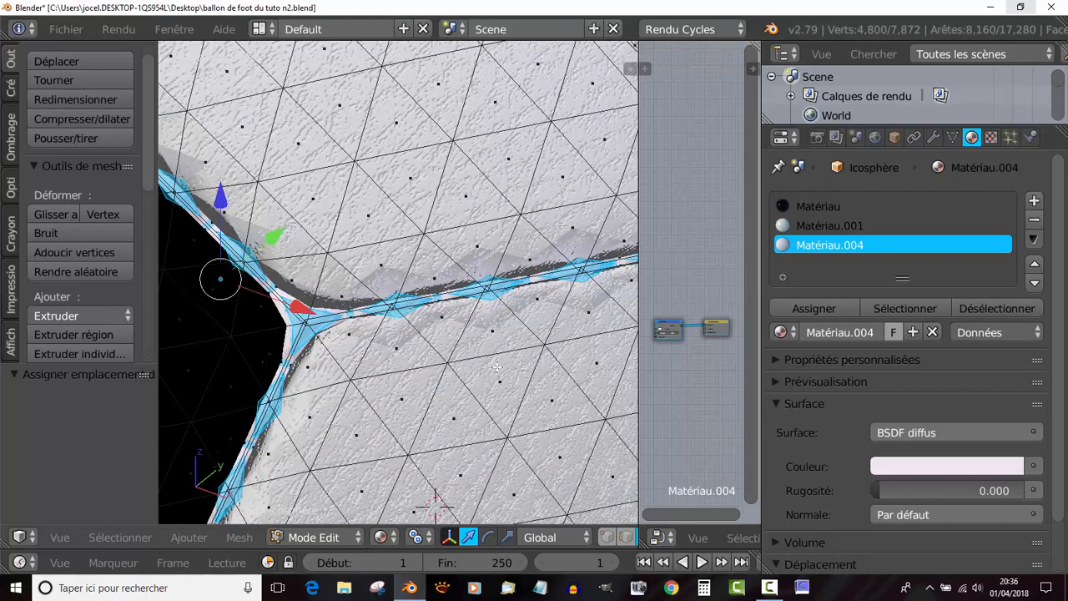
{"action": "key", "text": "ctrl+KP_Subtract"}
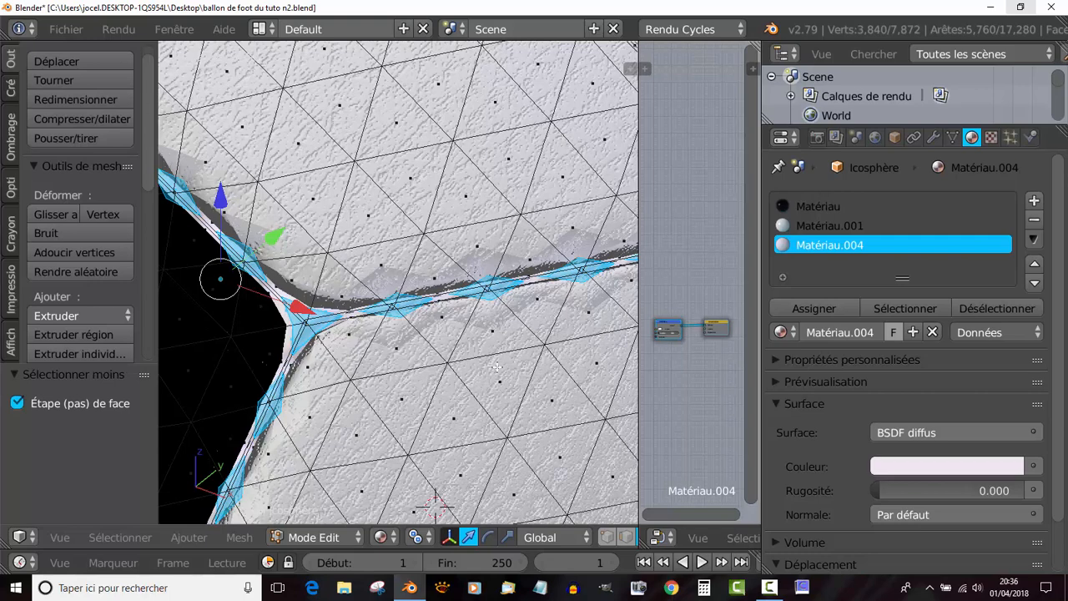
Step: Shrink the seam face selection two more steps, undo the second shrink, and check the remaining selection around the panel junctions
{"action": "key", "text": "ctrl+KP_Subtract"}
{"action": "key", "text": "ctrl+KP_Subtract"}
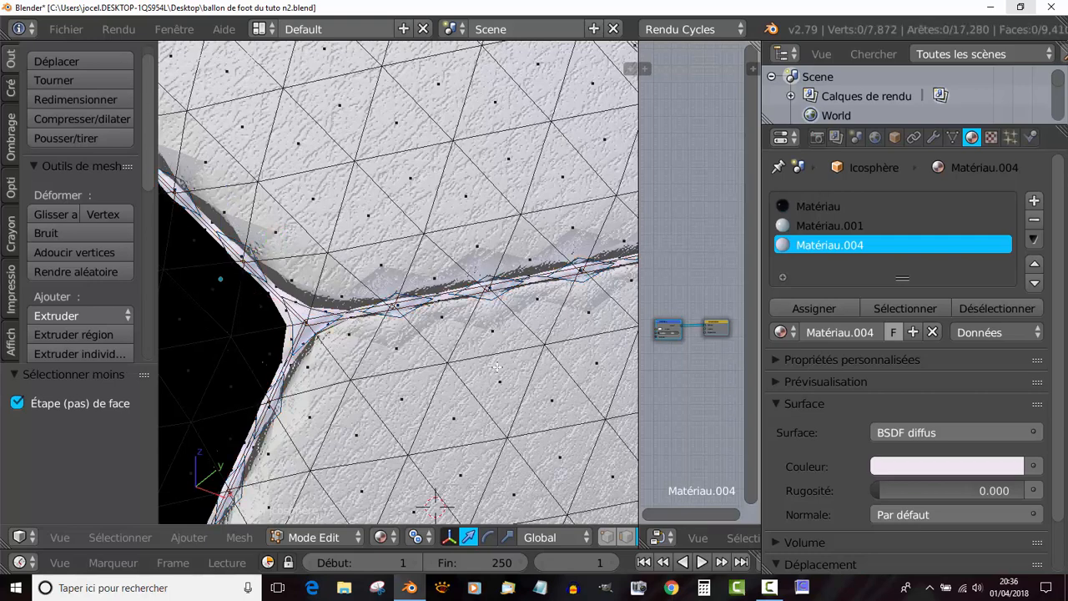
{"action": "key", "text": "ctrl+z"}
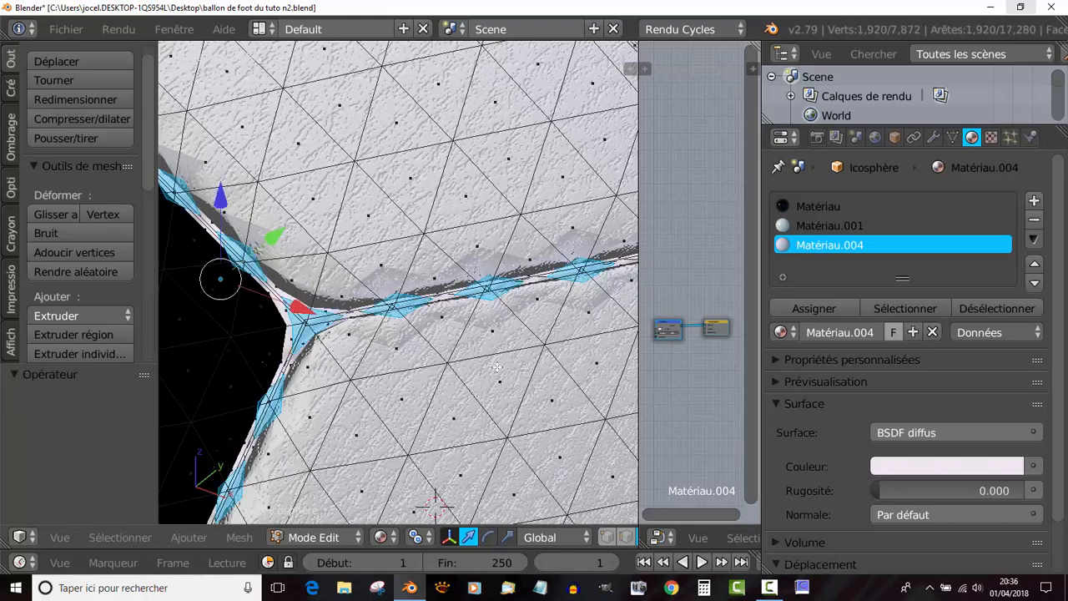
{"action": "scroll", "coordinate": [510, 389], "scroll_direction": "up", "scroll_amount": 2}
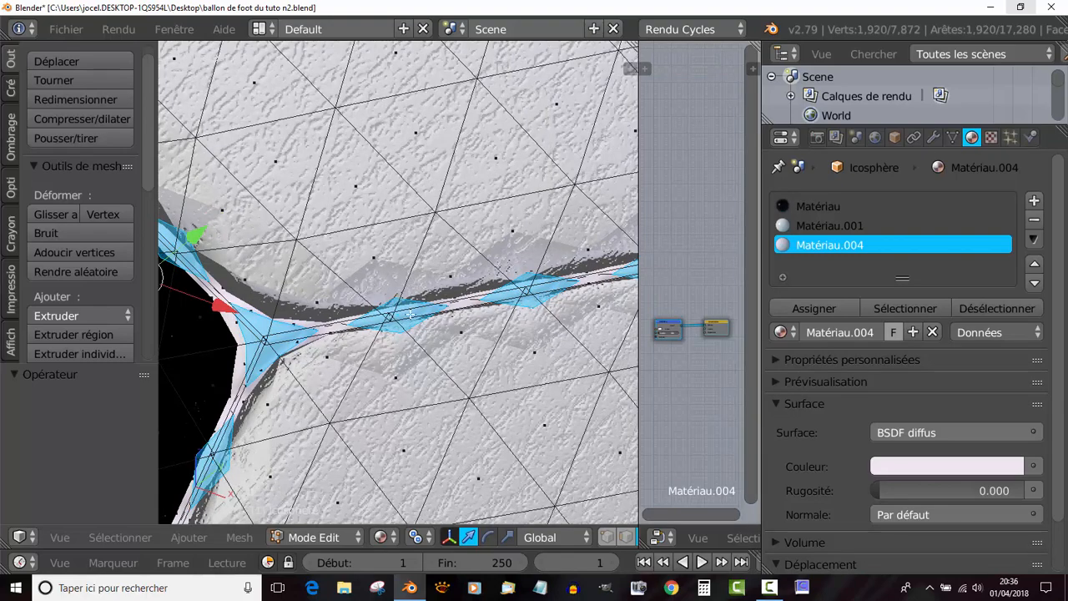
{"action": "scroll", "coordinate": [446, 393], "scroll_direction": "down", "scroll_amount": 6}
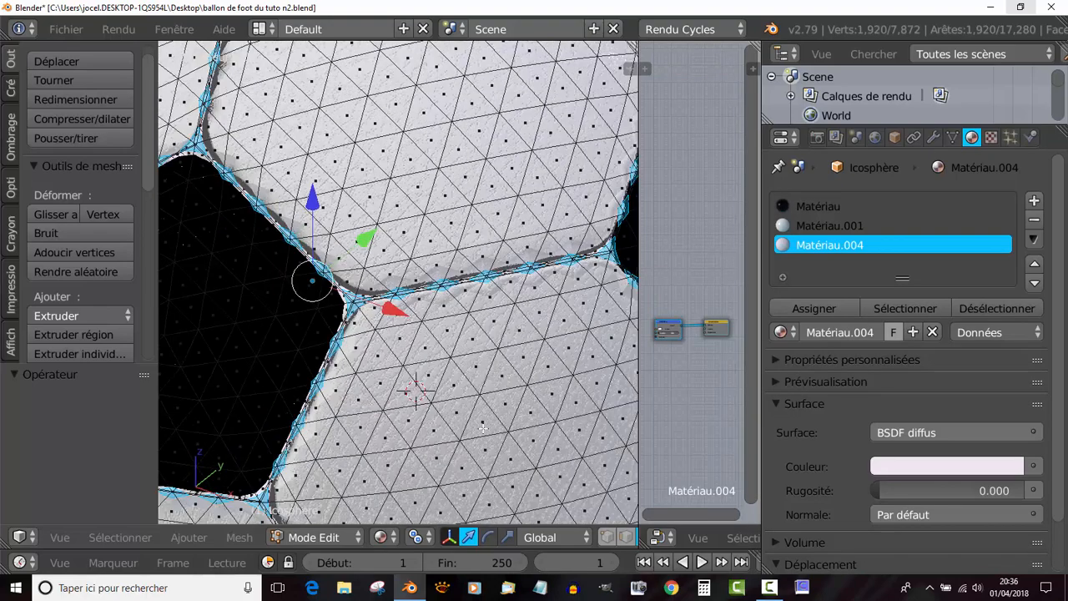
{"action": "scroll", "coordinate": [483, 430], "scroll_direction": "down", "scroll_amount": 3}
{"action": "scroll", "coordinate": [492, 427], "scroll_direction": "up", "scroll_amount": 6}
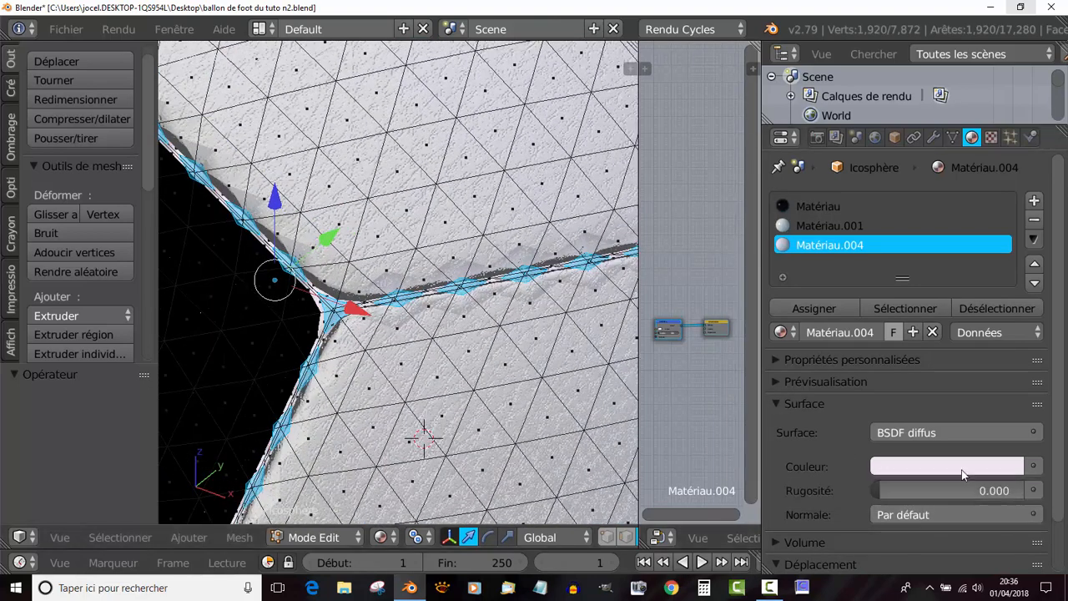
Step: Add a fourth material slot with a new material, set its Couleur to red (R 0.800, V 0.028, B 0.039), and assign it to the selected faces
{"action": "left_click", "coordinate": [1039, 204]}
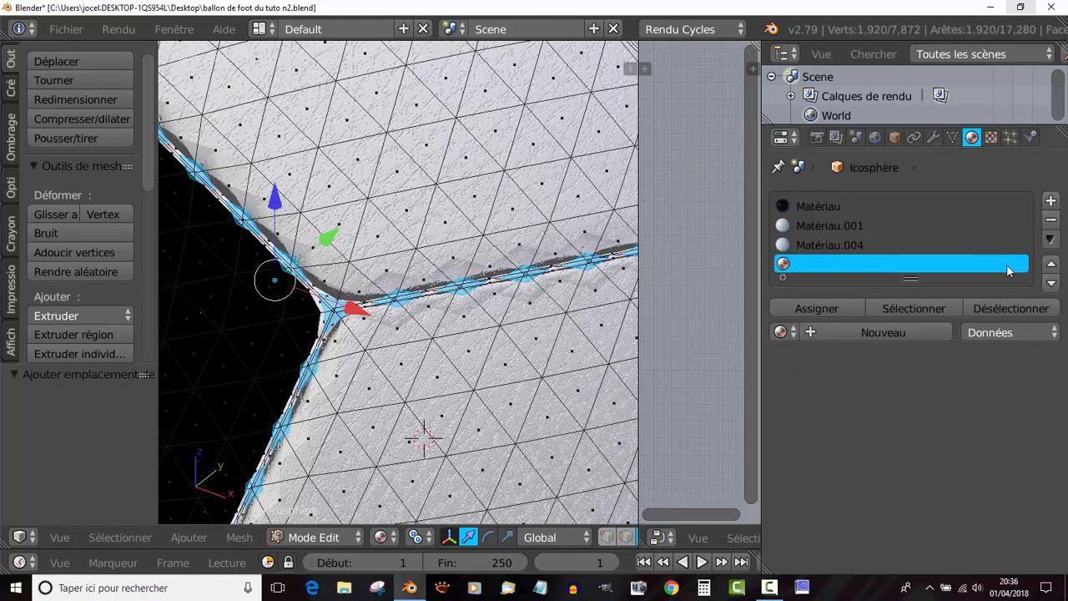
{"action": "left_click", "coordinate": [896, 332]}
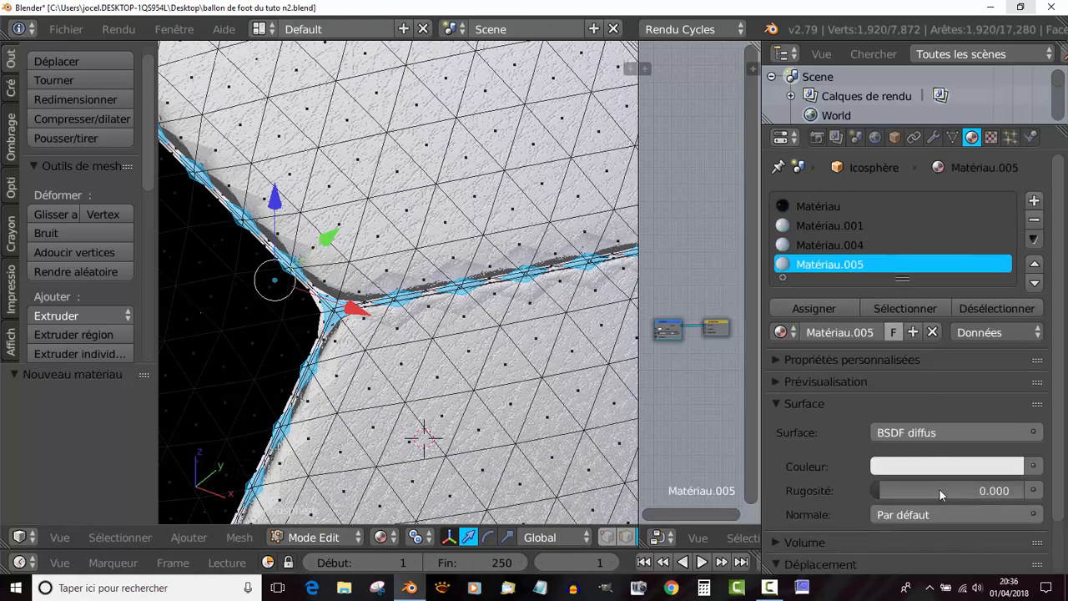
{"action": "left_click", "coordinate": [948, 467]}
{"action": "left_click", "coordinate": [930, 321]}
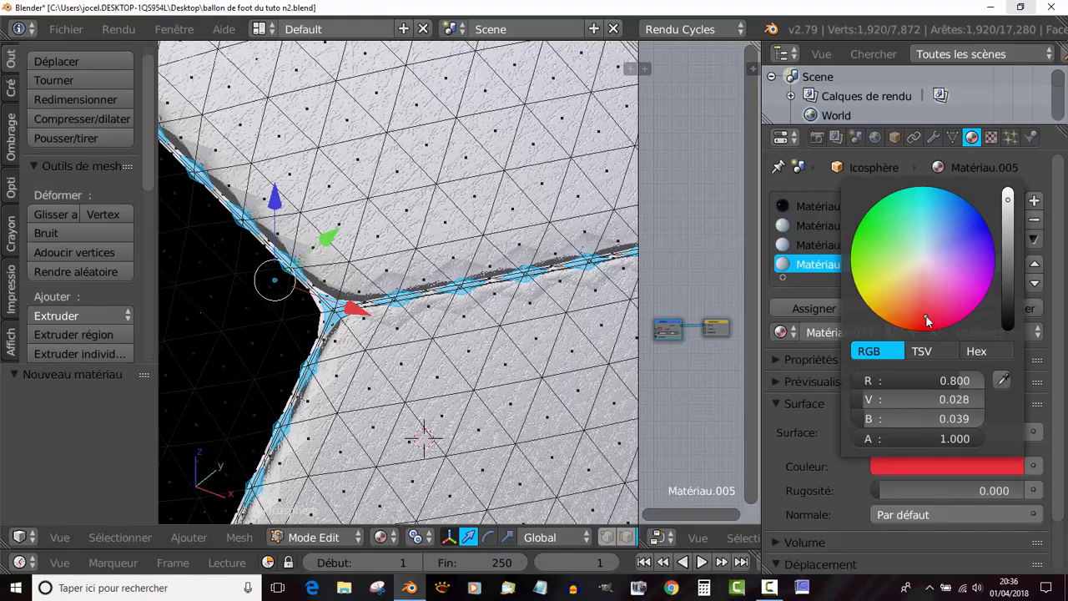
{"action": "left_click", "coordinate": [822, 310]}
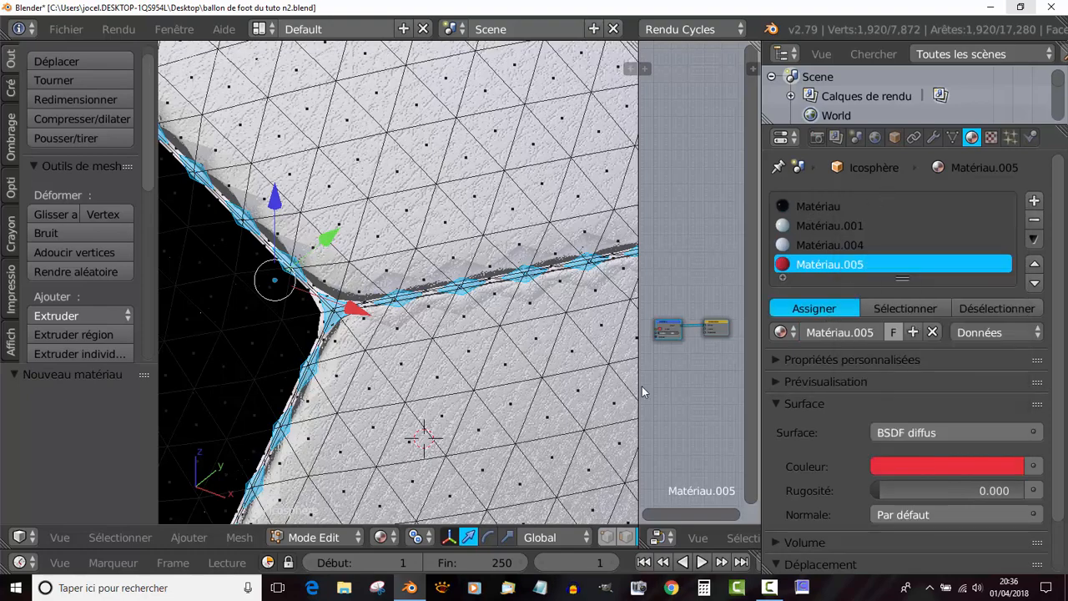
{"action": "scroll", "coordinate": [399, 342], "scroll_direction": "down", "scroll_amount": 3}
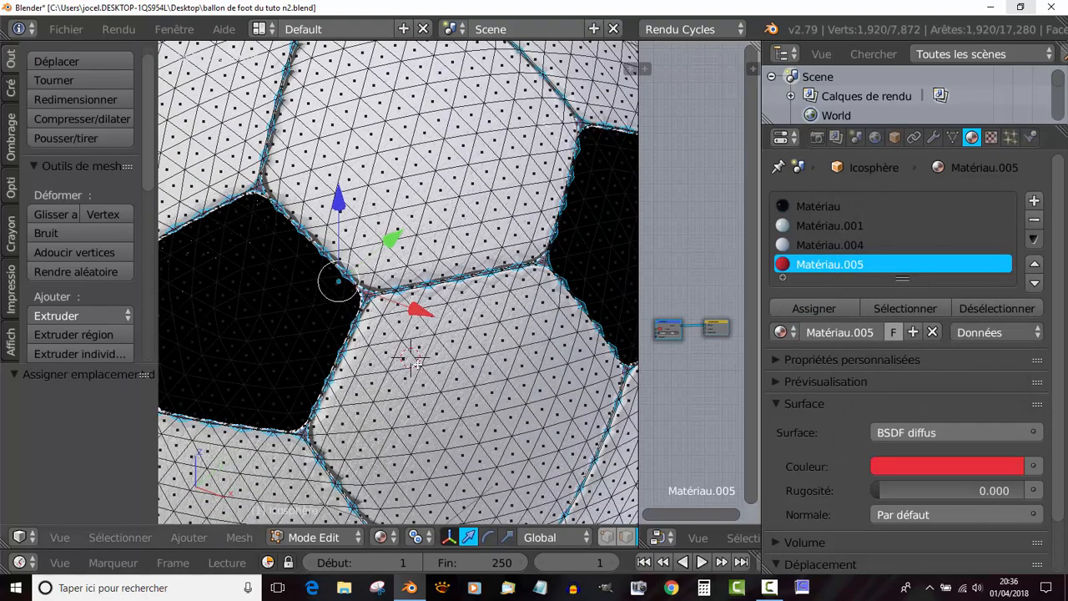
Step: Set the 3D view shading to Rendu and examine the red stitches close up at a panel junction
{"action": "left_click", "coordinate": [239, 536]}
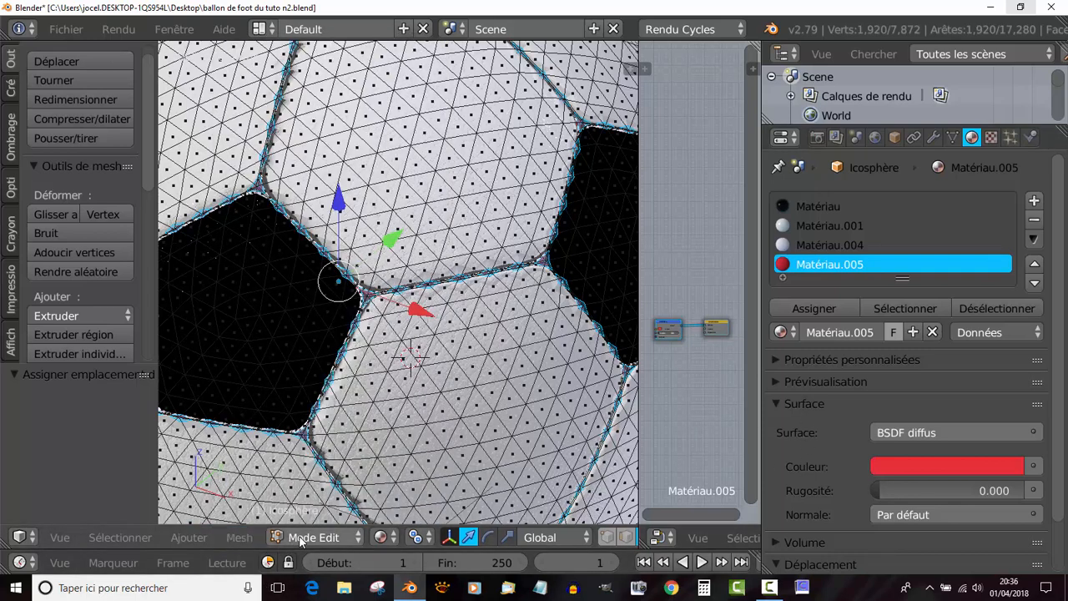
{"action": "left_click", "coordinate": [315, 538]}
{"action": "left_click", "coordinate": [380, 536]}
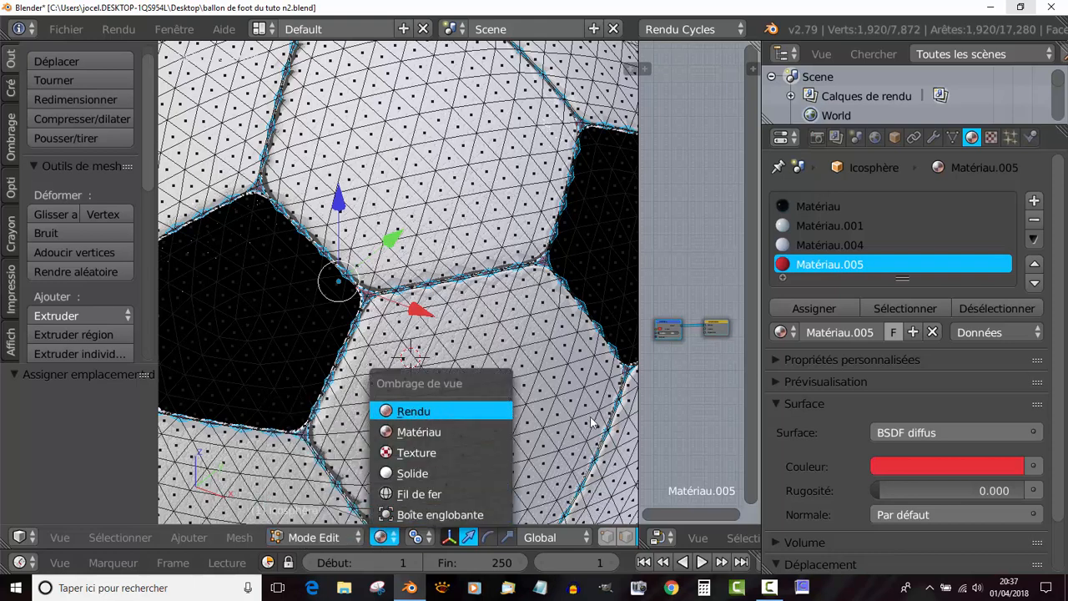
{"action": "key", "text": "Return"}
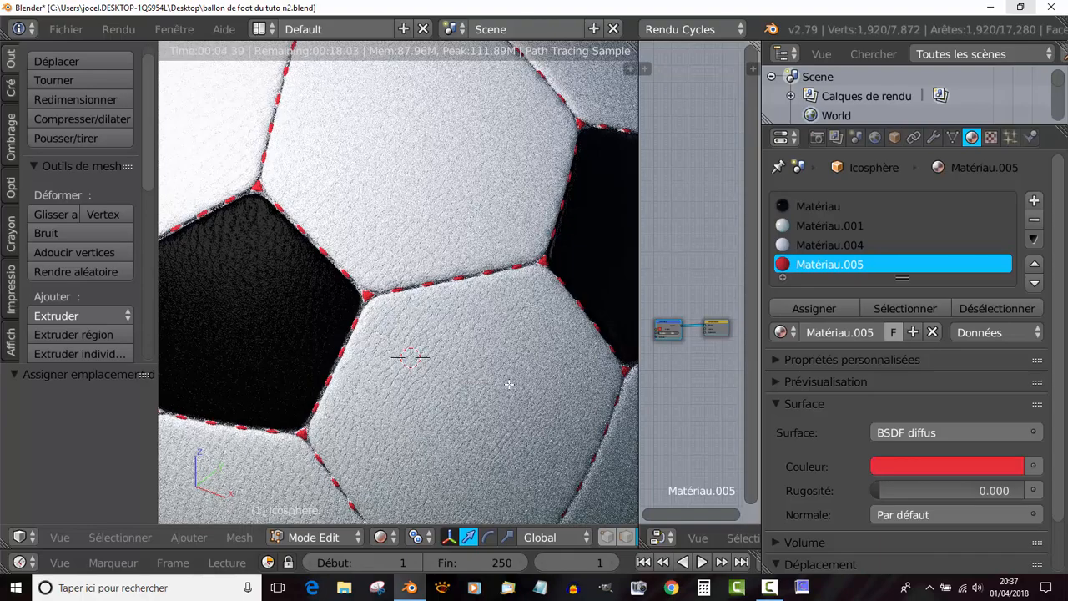
{"action": "scroll", "coordinate": [505, 384], "scroll_direction": "up", "scroll_amount": 5}
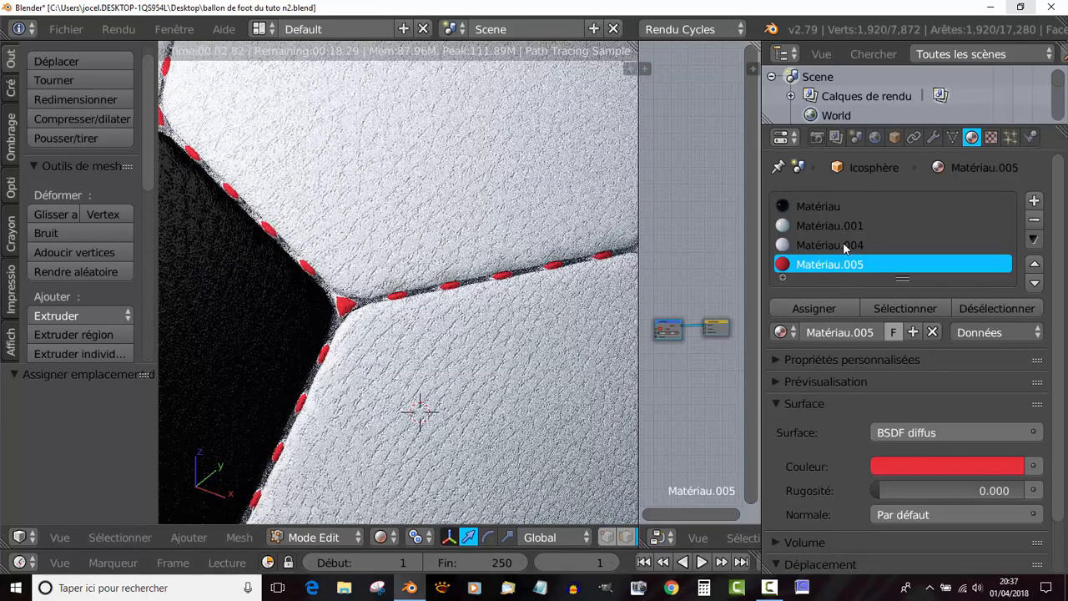
Step: Darken the Couleur of Matériau.004 to near black (R 0.016, V 0.015, B 0.016) and check the seams on the whole ball
{"action": "left_click", "coordinate": [827, 245]}
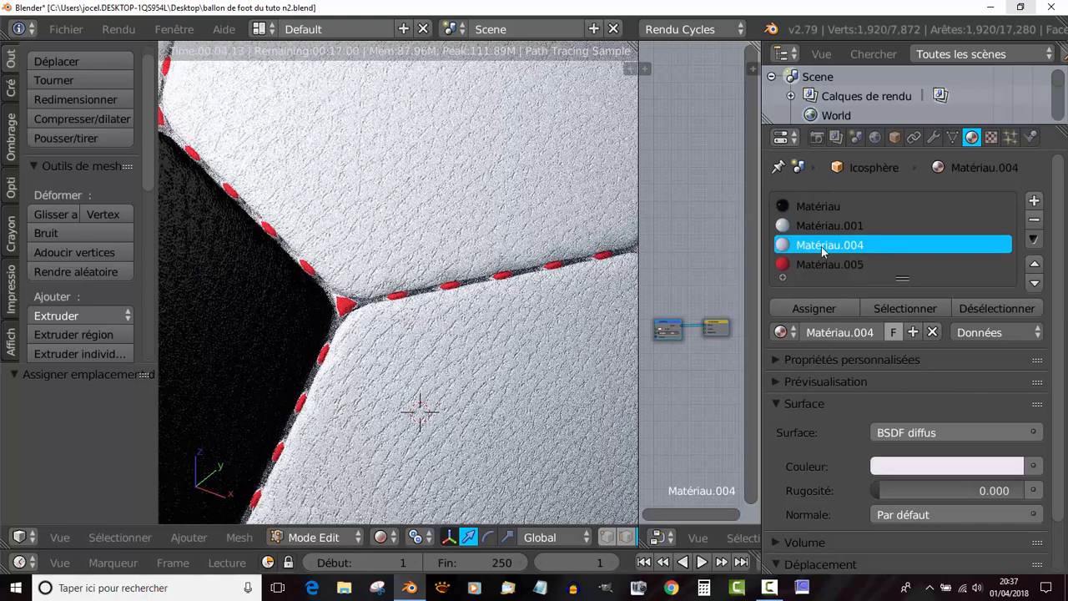
{"action": "left_click", "coordinate": [947, 468]}
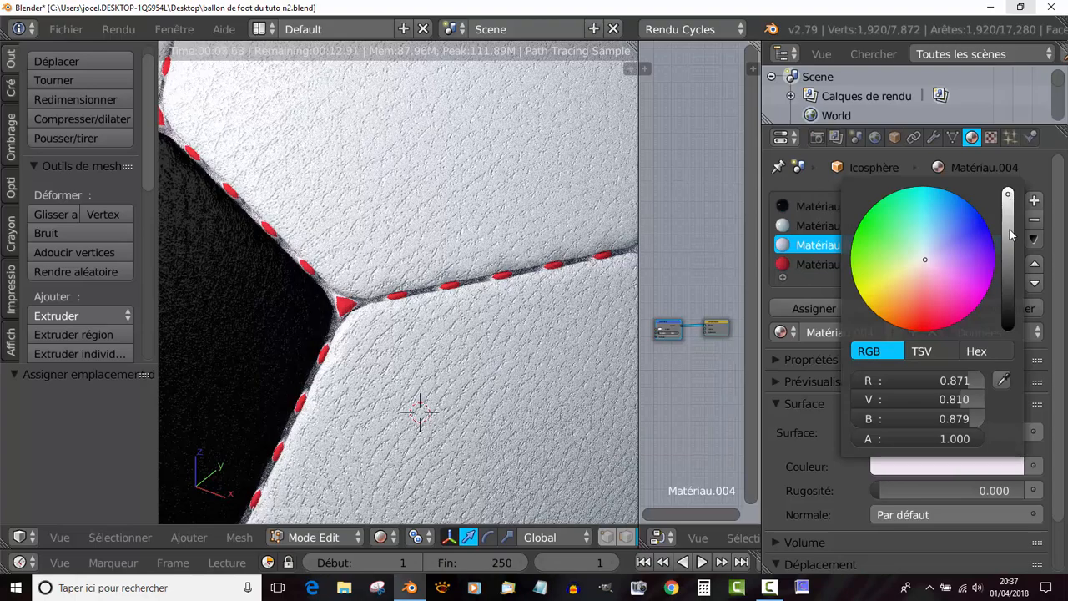
{"action": "left_click_drag", "start_coordinate": [1012, 235], "coordinate": [1009, 311]}
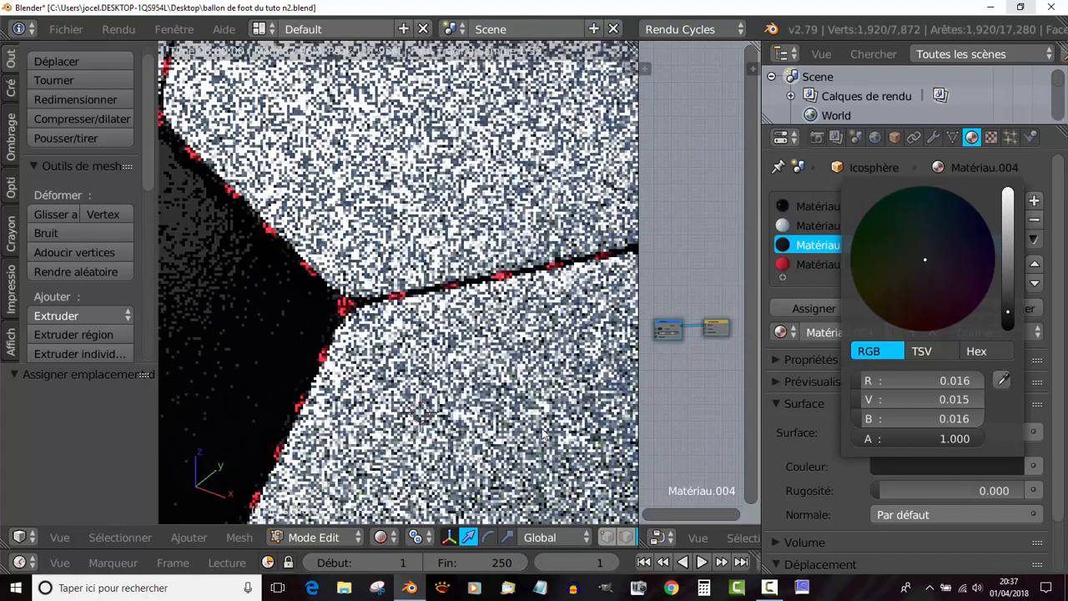
{"action": "scroll", "coordinate": [544, 426], "scroll_direction": "down", "scroll_amount": 3}
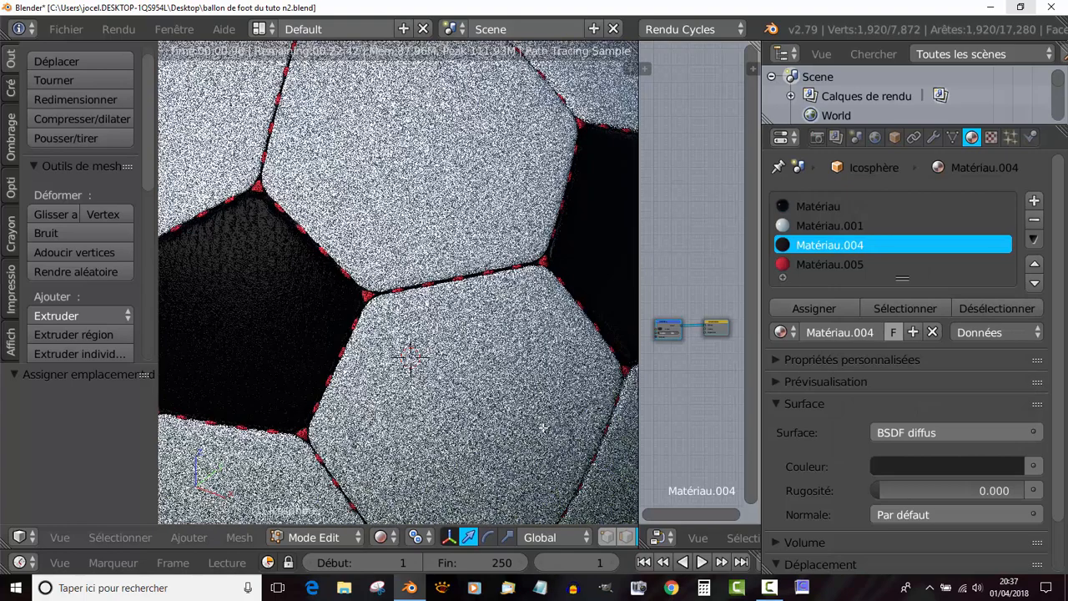
{"action": "scroll", "coordinate": [541, 432], "scroll_direction": "down", "scroll_amount": 2}
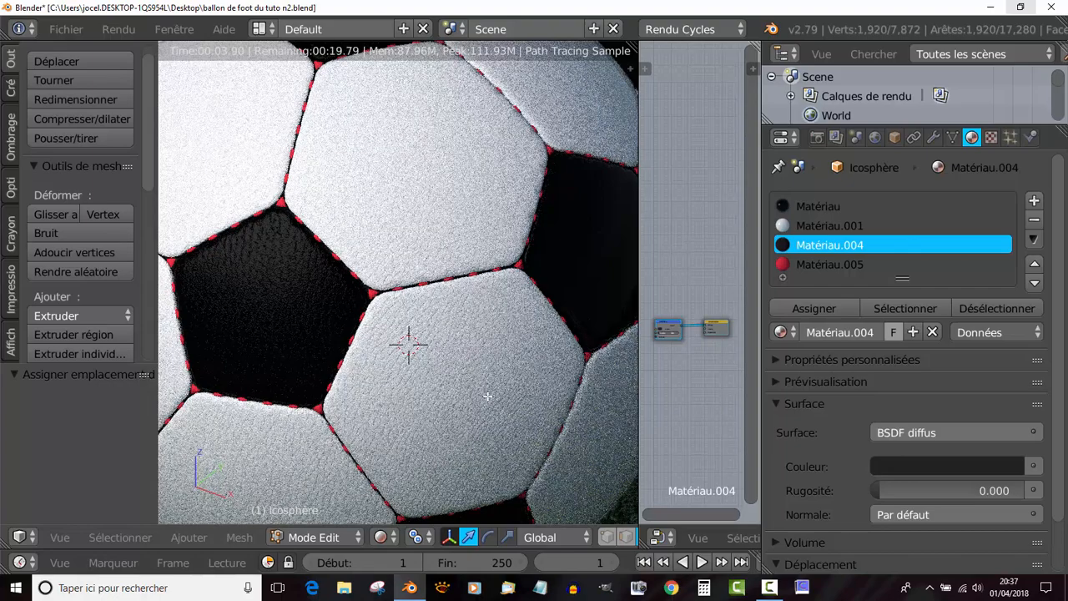
{"action": "scroll", "coordinate": [488, 396], "scroll_direction": "down", "scroll_amount": 5}
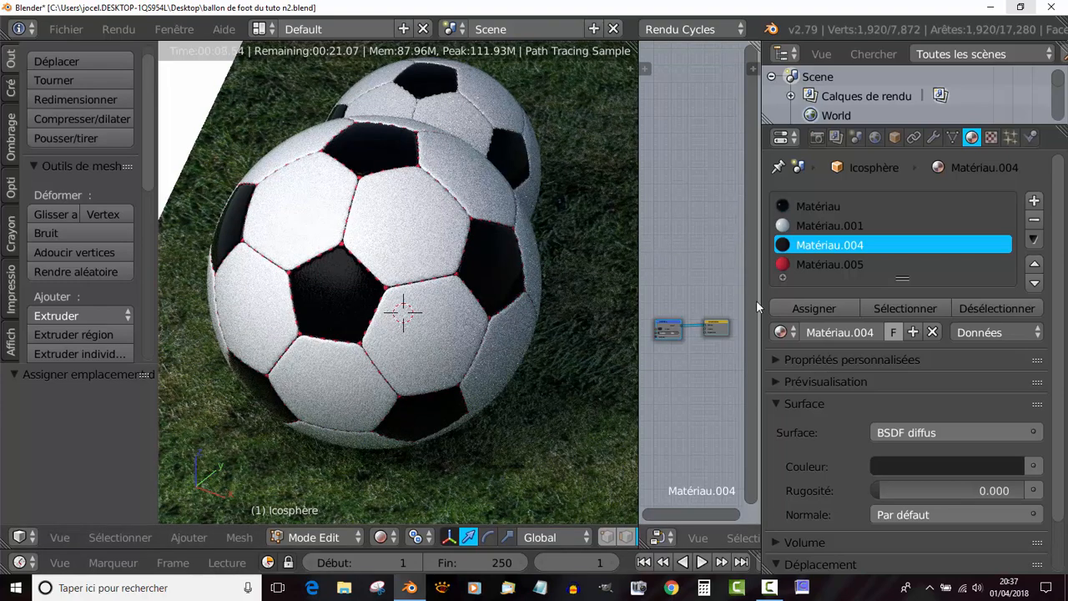
Step: Narrow the properties area, merge the node editor area into the 3D view, and look through the camera
{"action": "left_click_drag", "start_coordinate": [757, 302], "coordinate": [600, 311]}
{"action": "left_click_drag", "start_coordinate": [644, 282], "coordinate": [639, 277]}
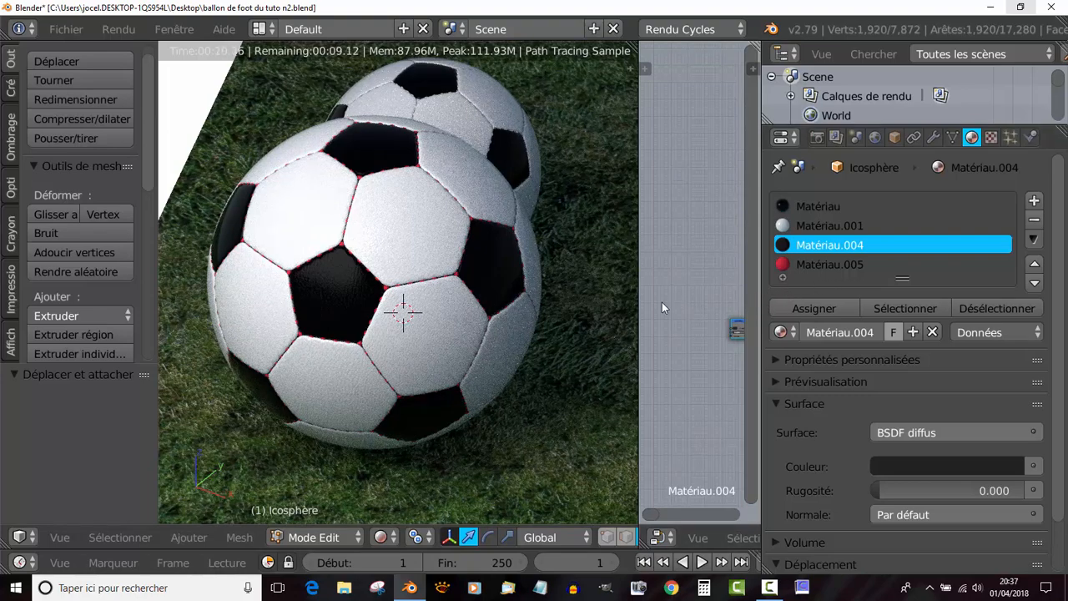
{"action": "left_click_drag", "start_coordinate": [662, 302], "coordinate": [668, 263]}
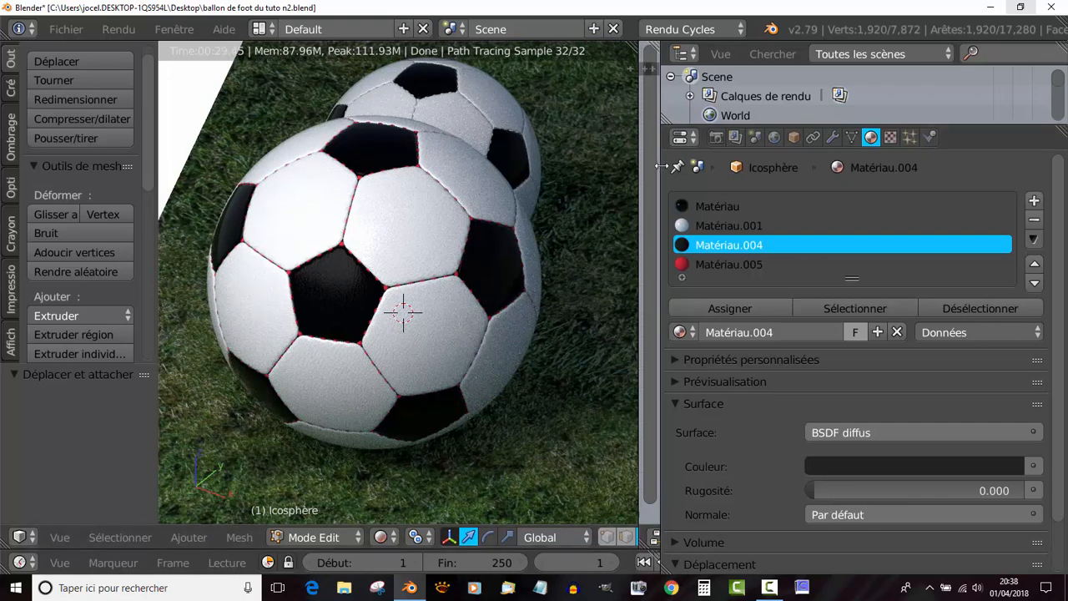
{"action": "left_click_drag", "start_coordinate": [661, 167], "coordinate": [868, 166]}
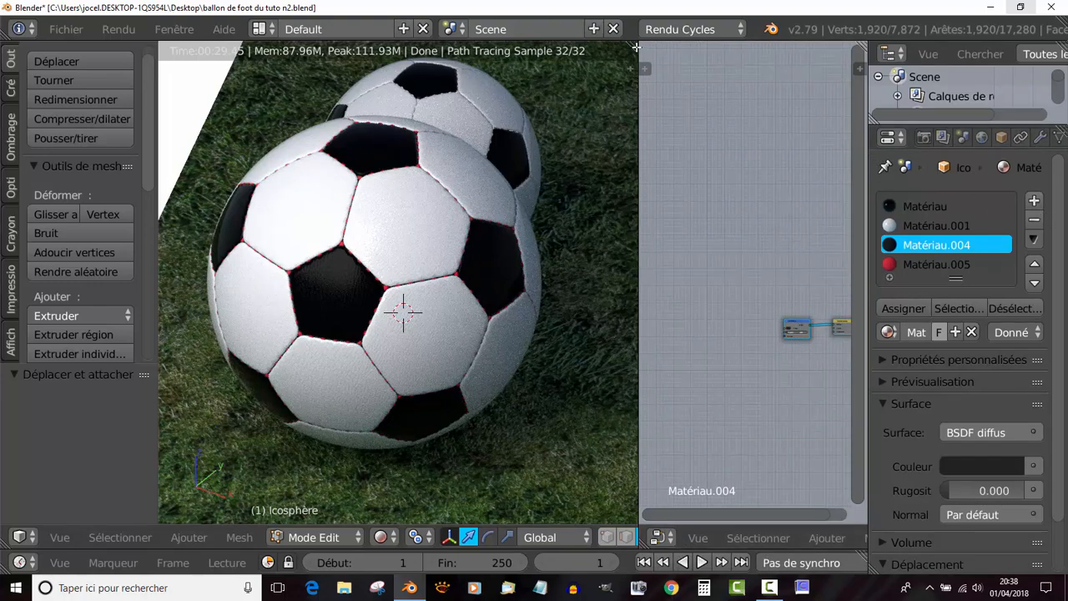
{"action": "left_click_drag", "start_coordinate": [636, 48], "coordinate": [732, 92]}
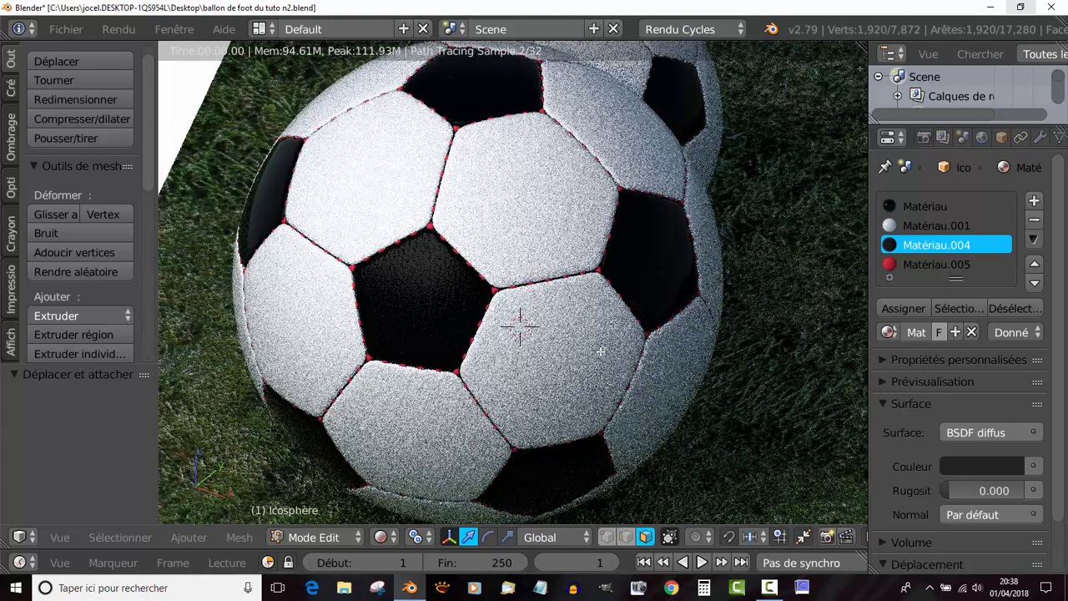
{"action": "key", "text": "KP_0"}
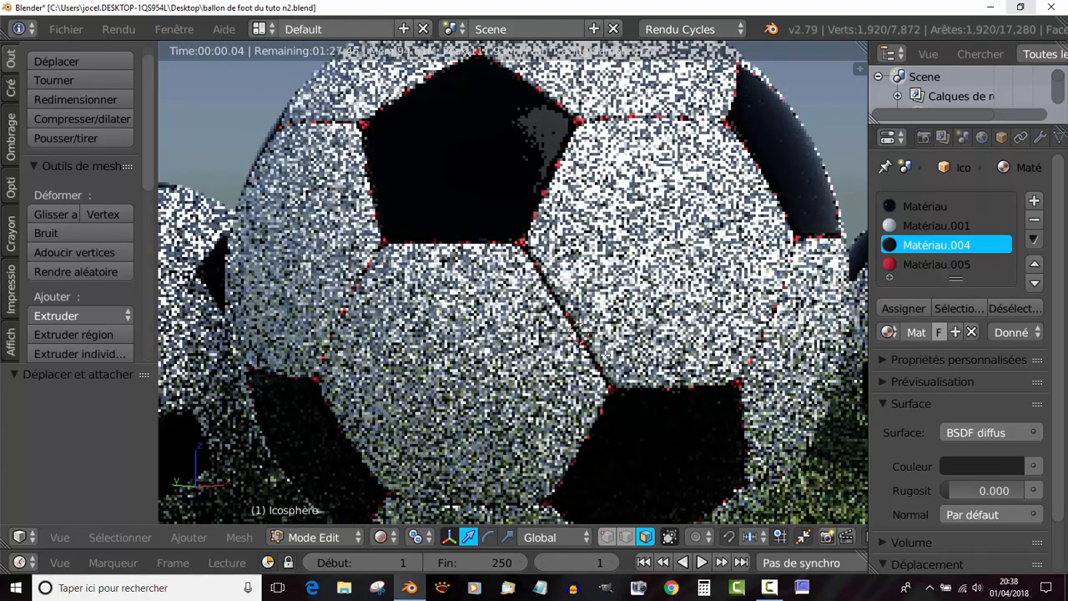
Step: Examine the rendered image, comparing the front ball's red stitching and leather panels close up with the balls behind it
{"action": "scroll", "coordinate": [605, 356], "scroll_direction": "down", "scroll_amount": 4}
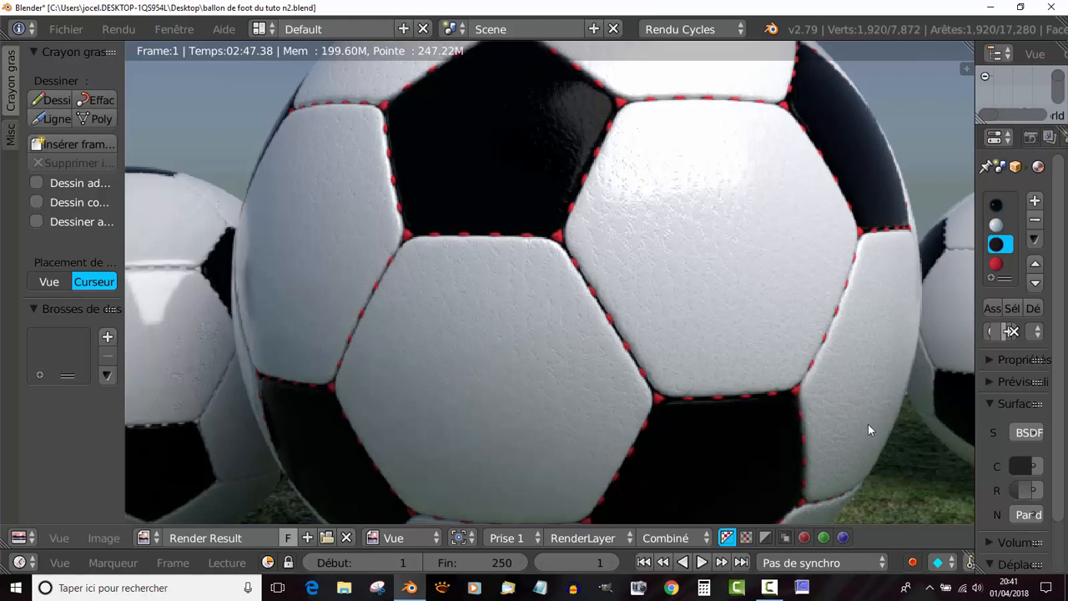
{"action": "scroll", "coordinate": [868, 426], "scroll_direction": "up", "scroll_amount": 2}
{"action": "scroll", "coordinate": [868, 425], "scroll_direction": "up", "scroll_amount": 2}
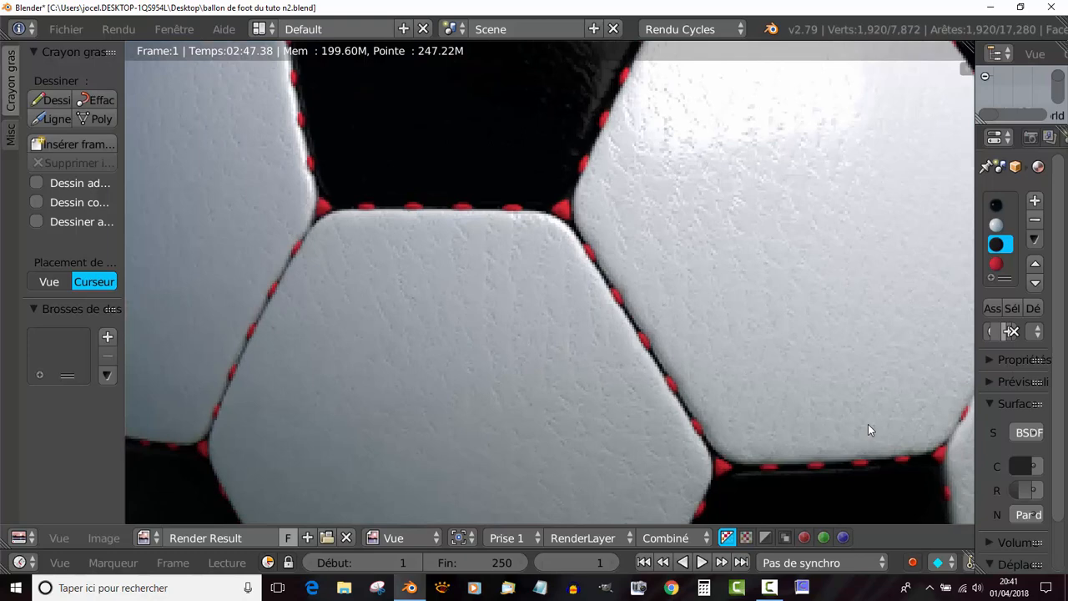
{"action": "scroll", "coordinate": [677, 389], "scroll_direction": "down", "scroll_amount": 3}
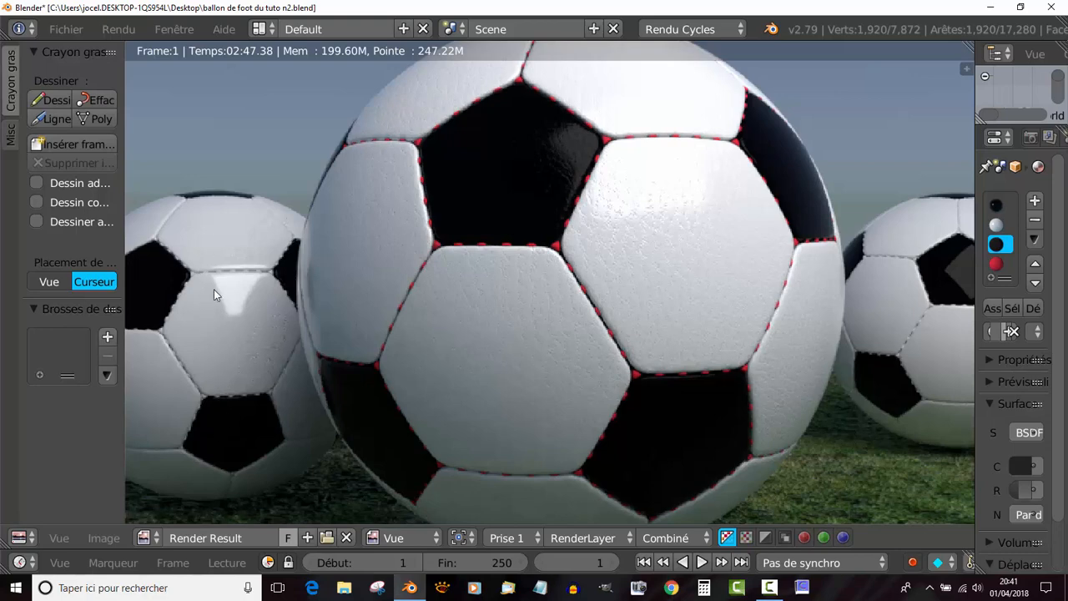
{"action": "scroll", "coordinate": [643, 301], "scroll_direction": "up", "scroll_amount": 2}
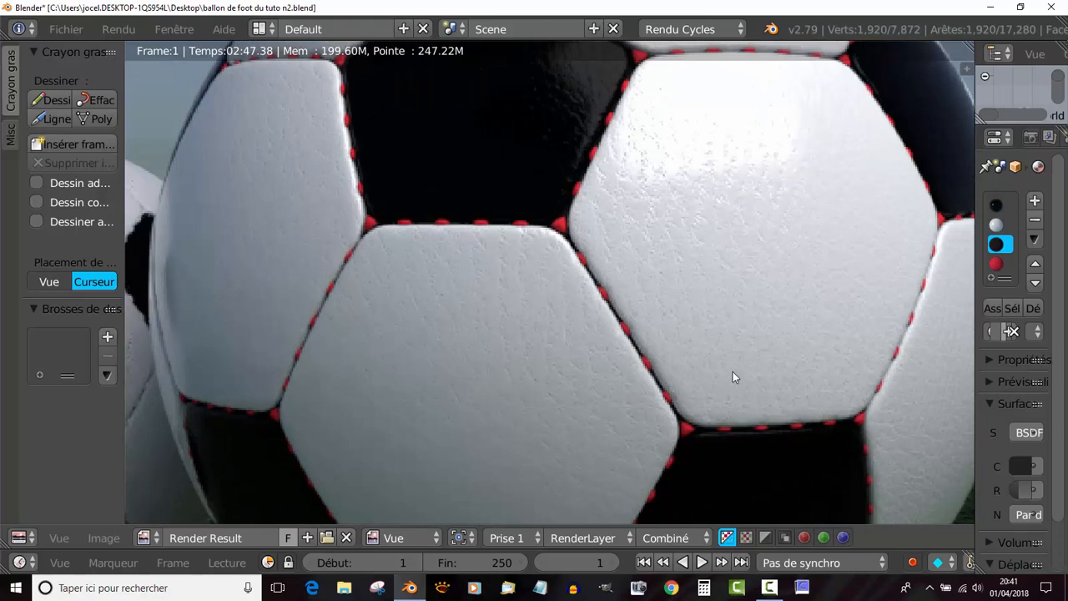
{"action": "scroll", "coordinate": [733, 373], "scroll_direction": "down", "scroll_amount": 1}
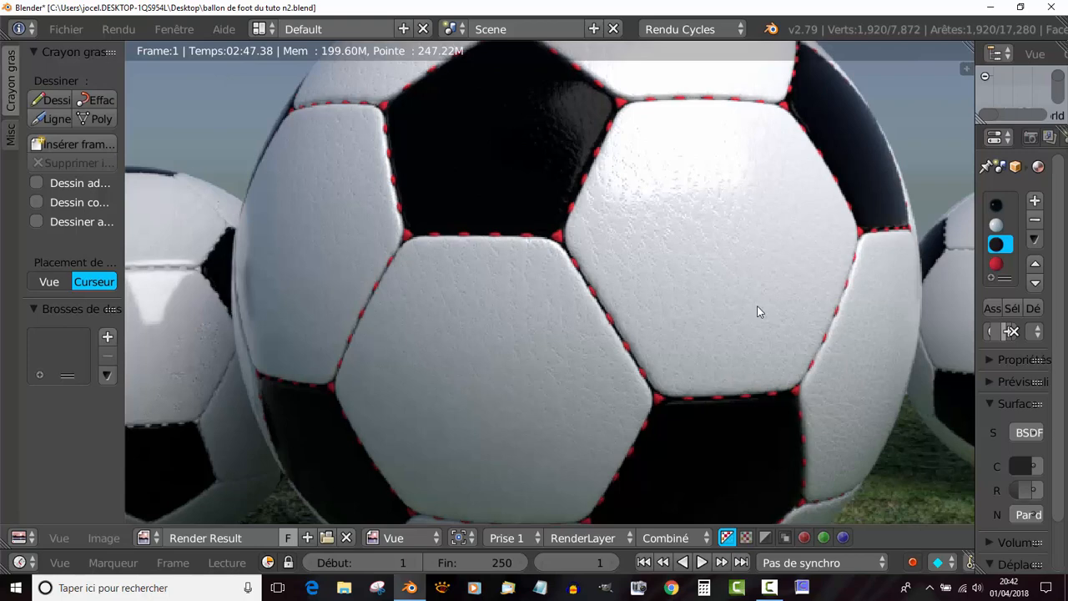
{"action": "scroll", "coordinate": [759, 331], "scroll_direction": "down", "scroll_amount": 4}
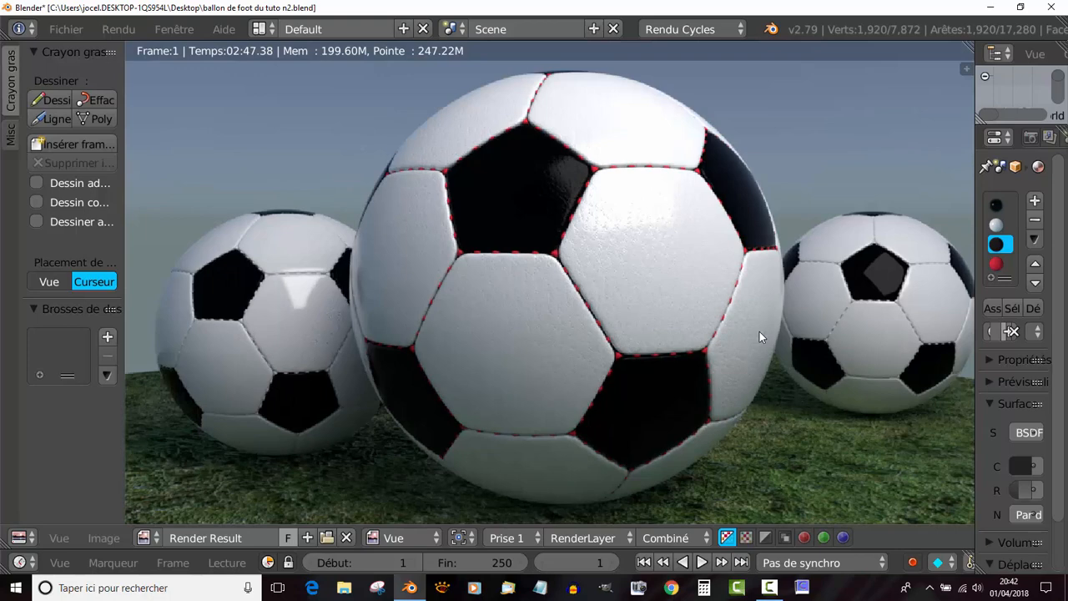
{"action": "scroll", "coordinate": [705, 340], "scroll_direction": "up", "scroll_amount": 2}
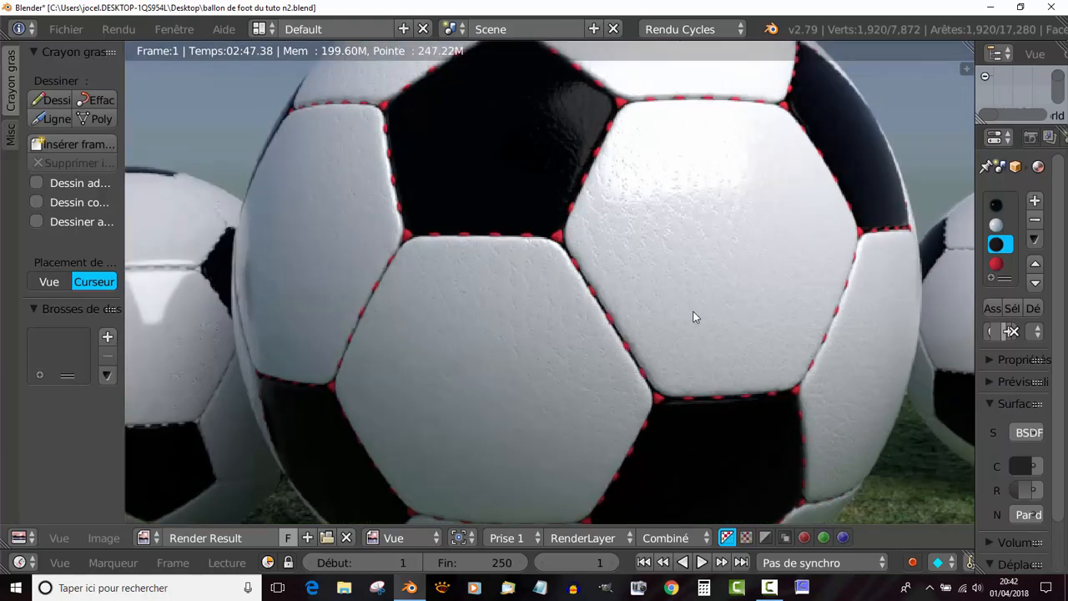
{"action": "scroll", "coordinate": [748, 318], "scroll_direction": "up", "scroll_amount": 1}
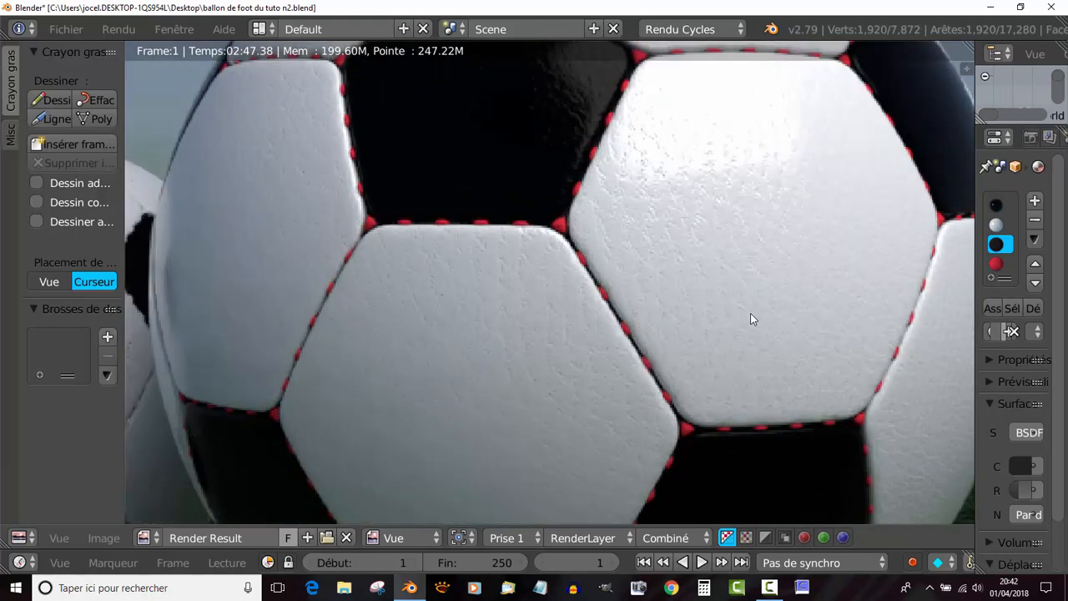